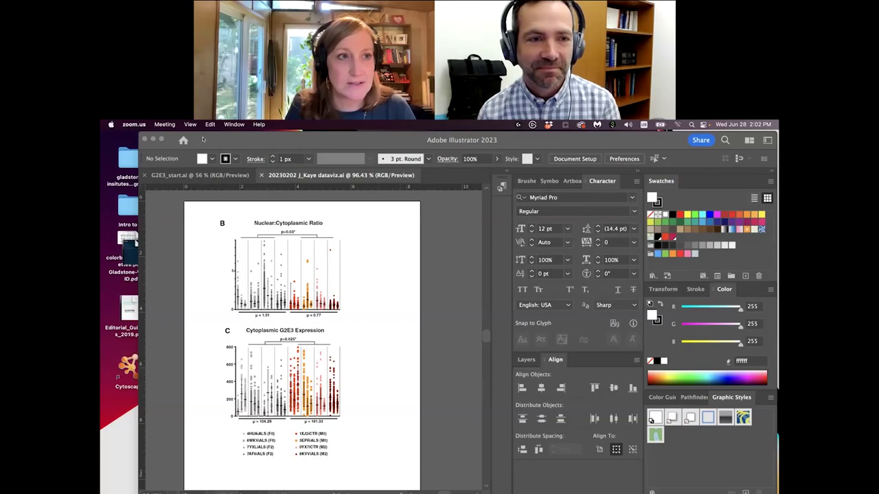
# Copy charts B and C with their legends from 20230202 J_Kaye dataviz.ai into G2E3_start.ai, placing them beside the old charts.
pyautogui.click(202, 139)
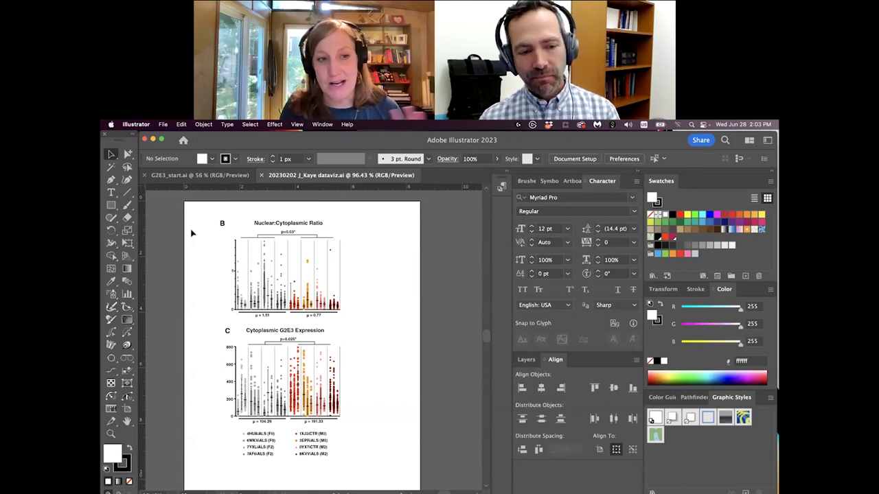
pyautogui.moveTo(198, 208); pyautogui.dragTo(363, 474)
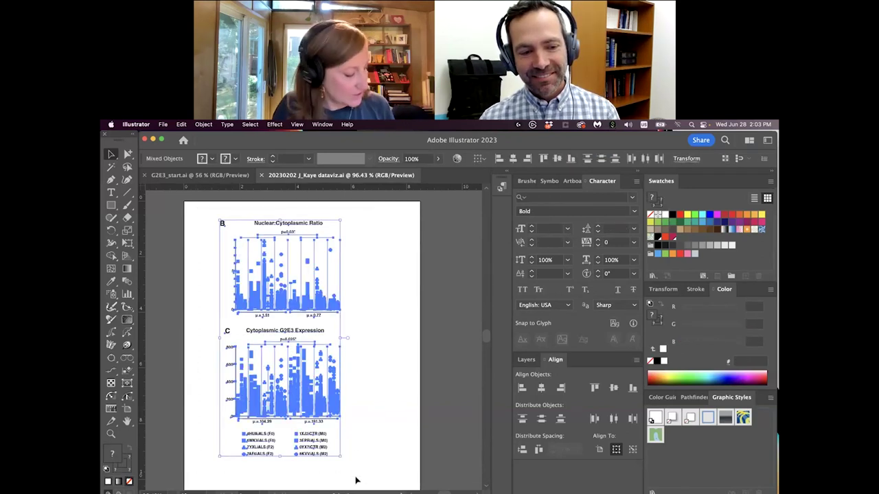
pyautogui.click(207, 177)
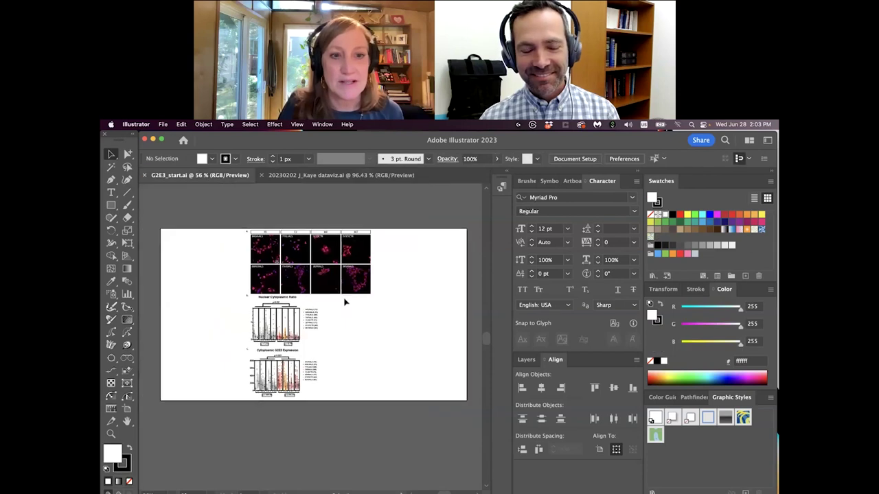
pyautogui.moveTo(377, 318); pyautogui.dragTo(360, 326)
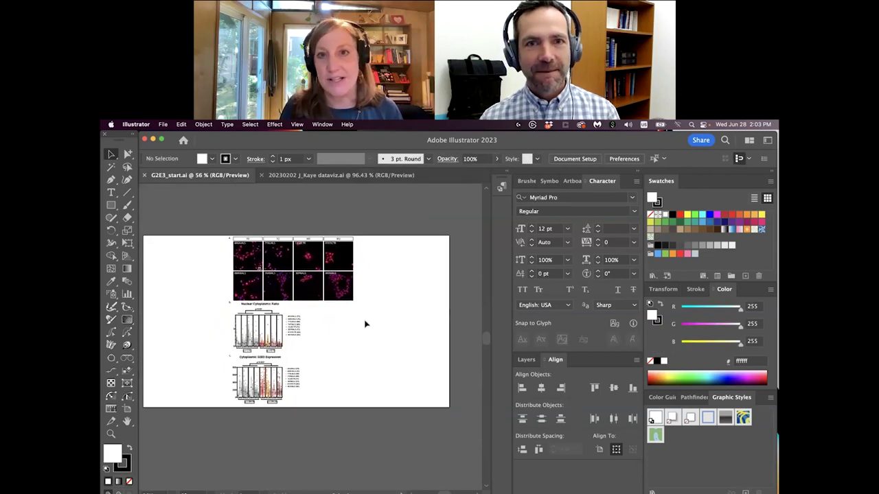
pyautogui.hotkey('ctrl', 'v')
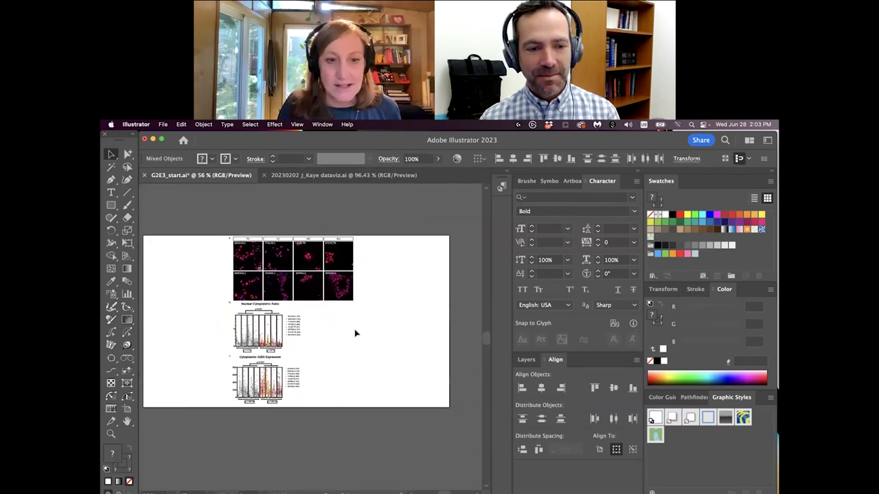
pyautogui.moveTo(348, 351); pyautogui.dragTo(353, 352)
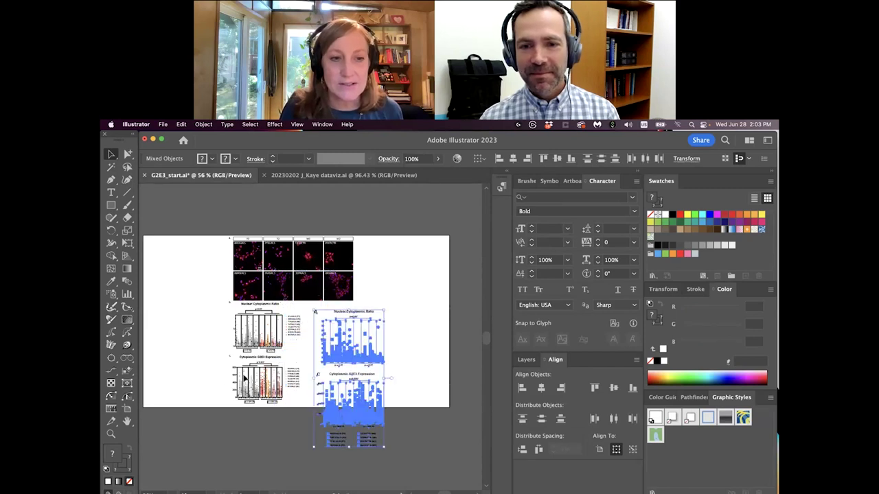
pyautogui.click(183, 378)
# Delete the old Nuclear:Cytoplasmic Ratio and Cytoplasmic G2E3 Expression charts below the microscopy images.
pyautogui.press('z')
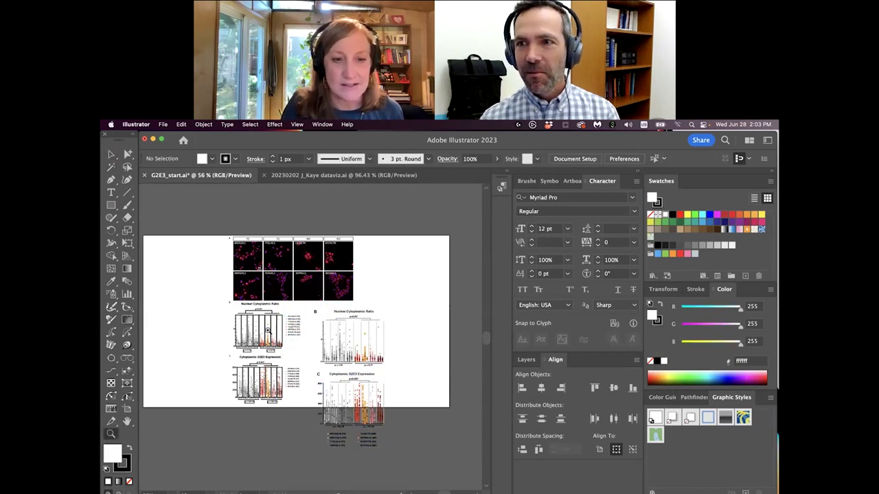
pyautogui.moveTo(268, 333); pyautogui.dragTo(268, 324)
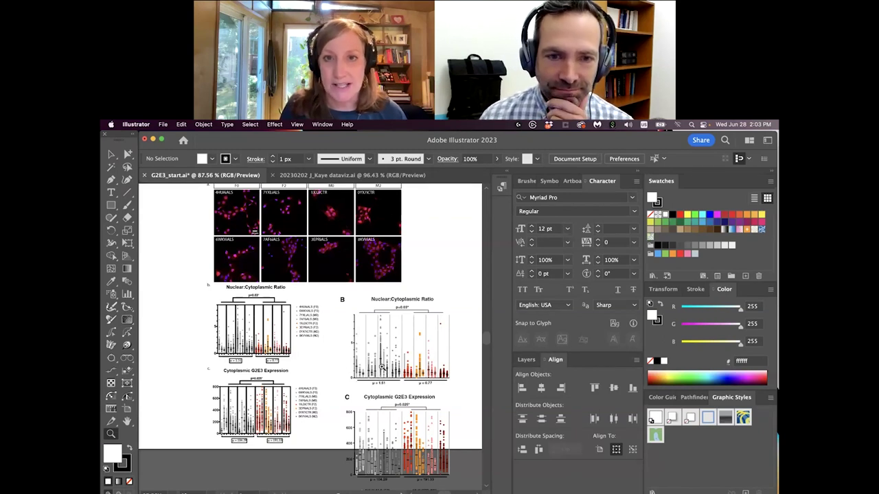
pyautogui.moveTo(364, 338); pyautogui.dragTo(168, 239)
pyautogui.press('v')
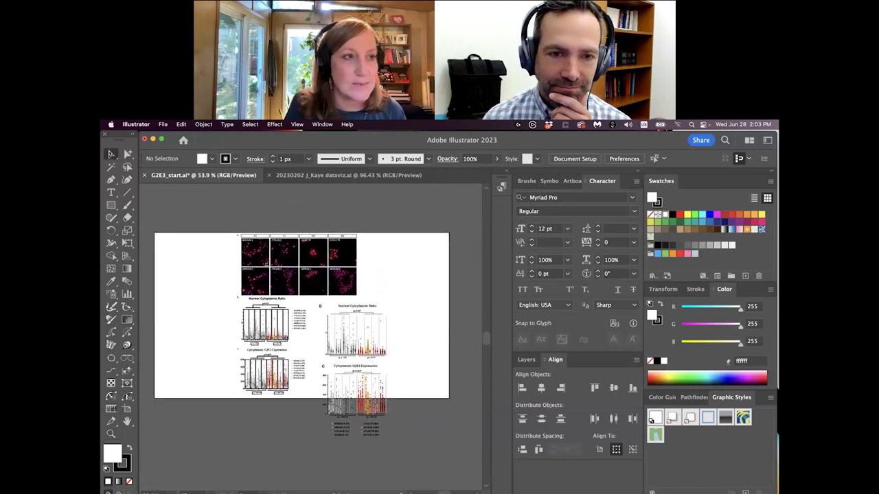
pyautogui.click(267, 341)
pyautogui.press('Delete')
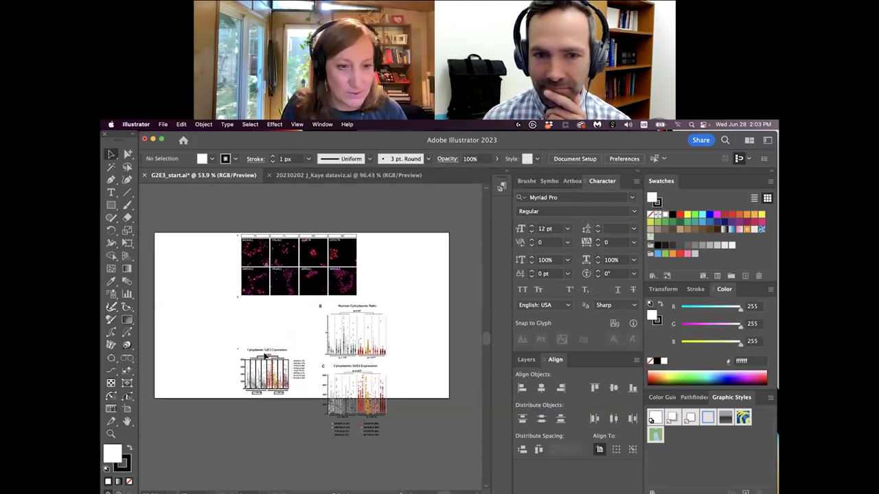
pyautogui.click(267, 352)
pyautogui.press('Delete')
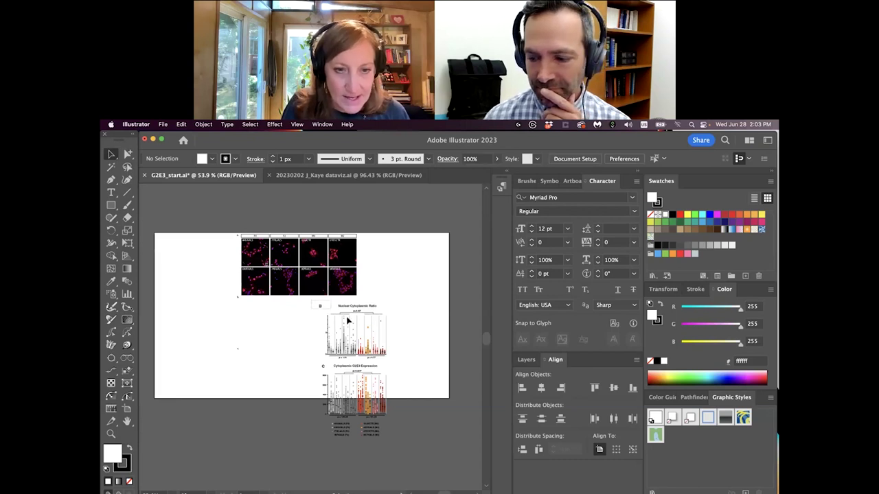
# Move the pasted charts B and C with their legends off the artboard, to its right side.
pyautogui.moveTo(320, 306); pyautogui.dragTo(405, 395)
pyautogui.moveTo(369, 333); pyautogui.dragTo(451, 301)
pyautogui.hscroll(2, 346, 315)
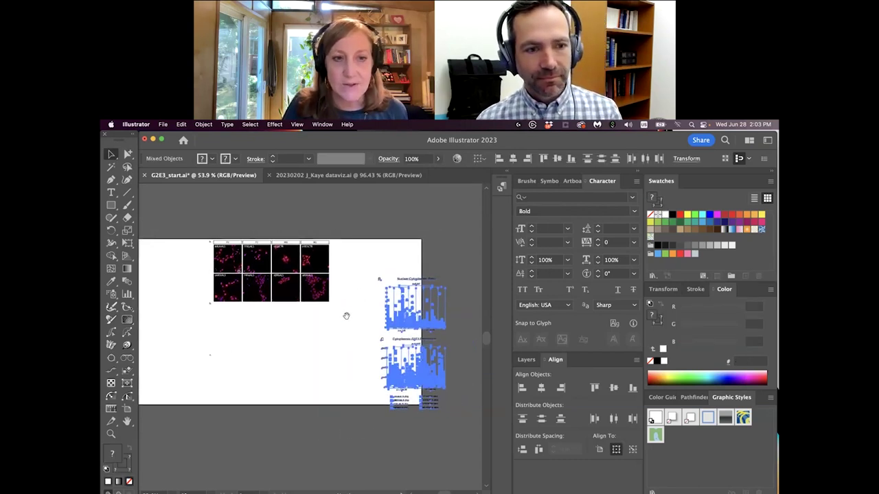
pyautogui.hscroll(-2, 384, 302)
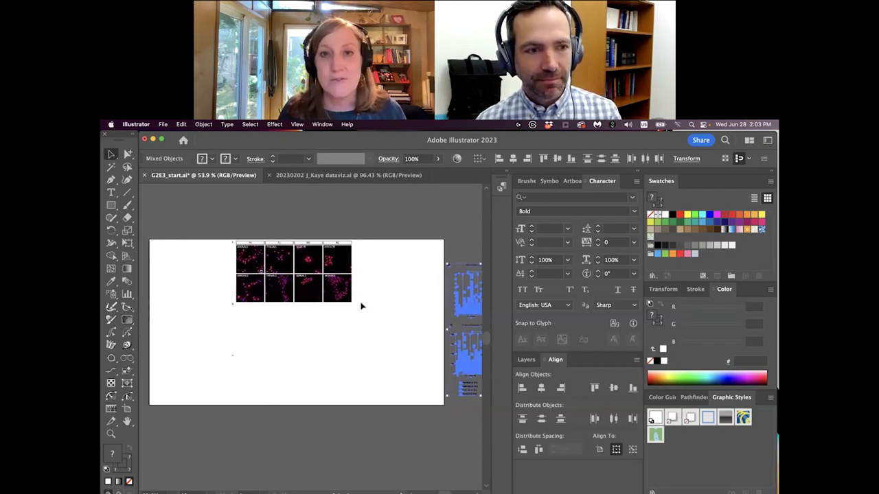
pyautogui.click(390, 214)
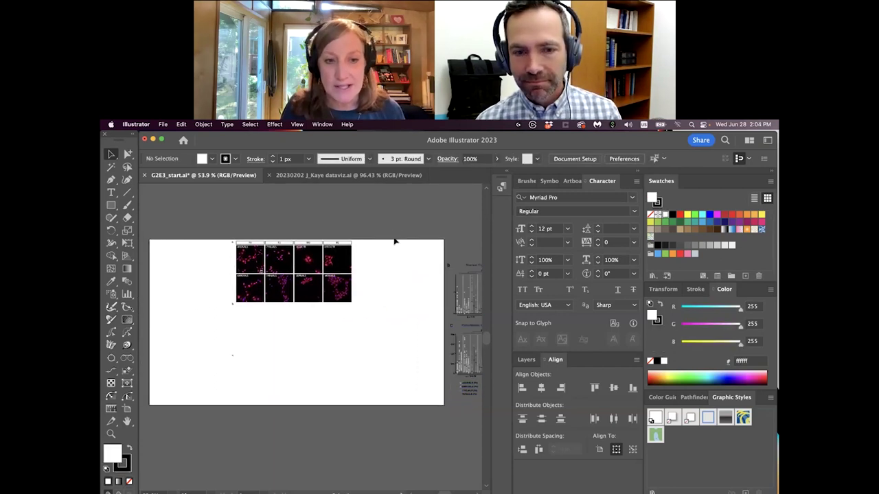
pyautogui.hscroll(-1, 384, 264)
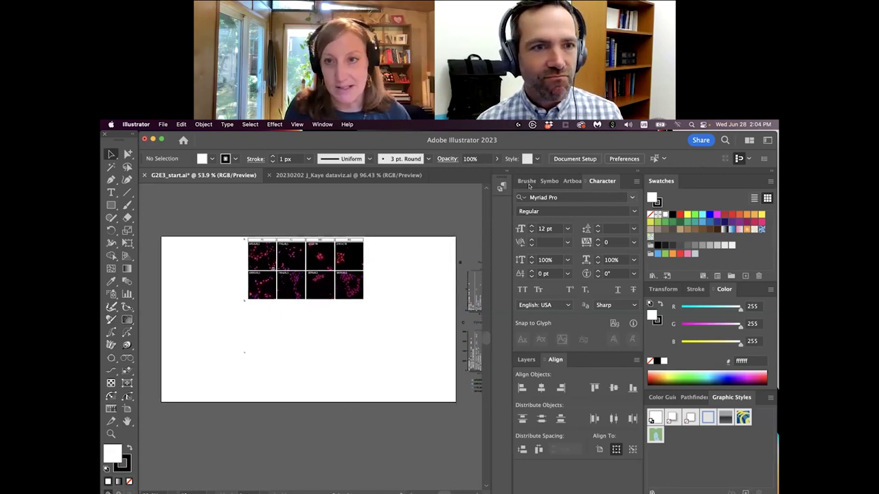
# Resize the artboard to 8.5 in wide and 11 in high.
pyautogui.click(560, 159)
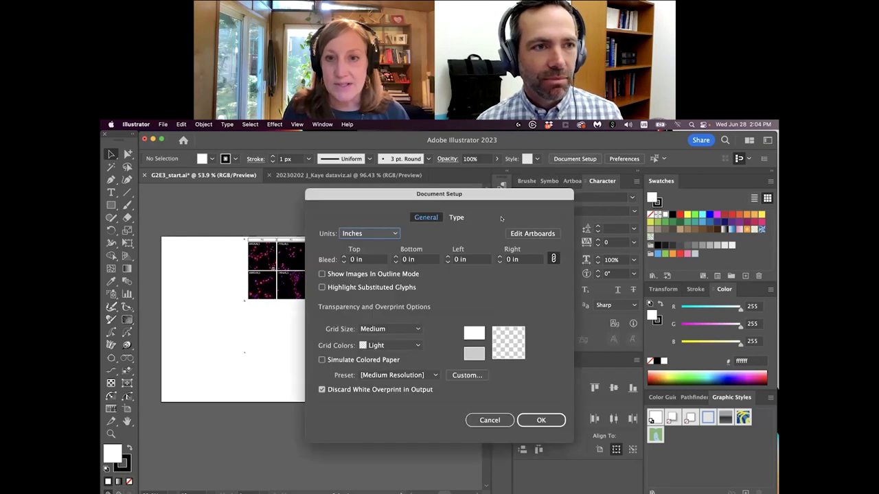
pyautogui.click(516, 234)
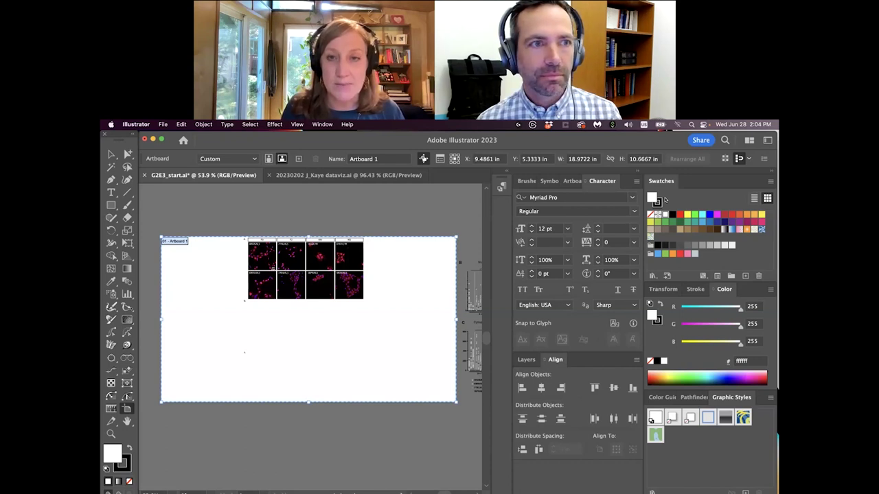
pyautogui.click(579, 159)
pyautogui.write('8 in')
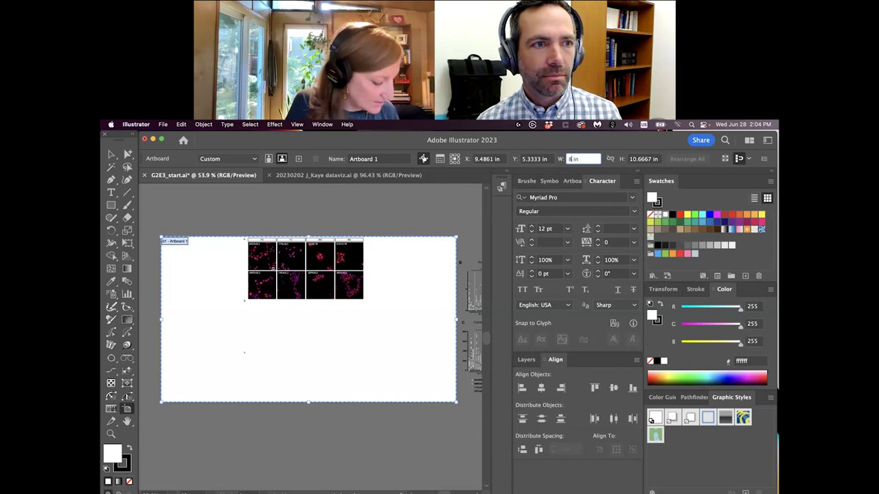
pyautogui.write('.5')
pyautogui.click(640, 158)
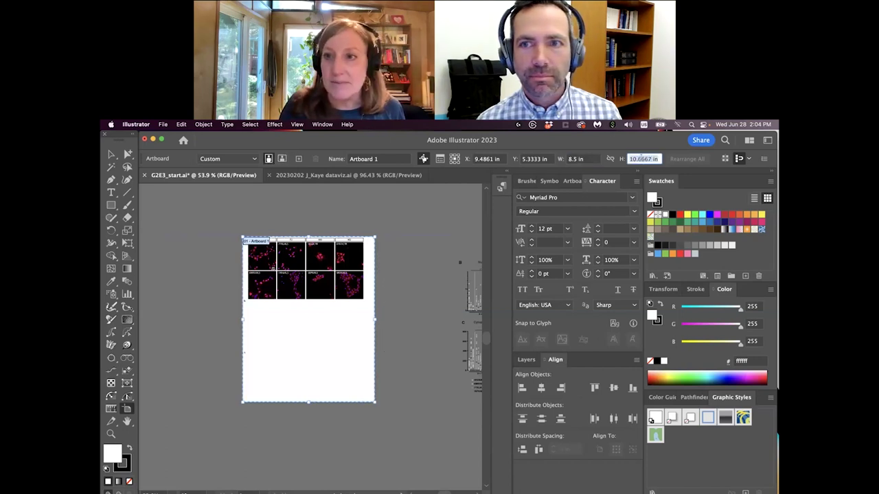
pyautogui.write('11')
pyautogui.press('Return')
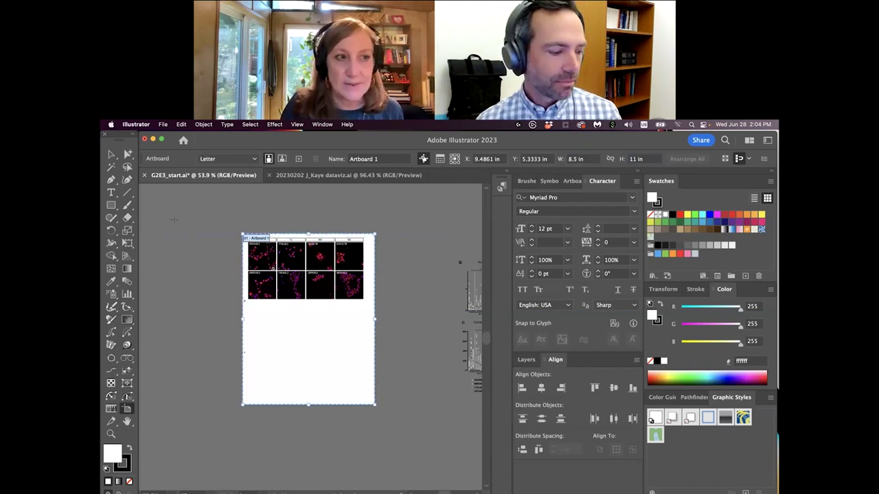
pyautogui.click(111, 154)
# Move the two charts and their legends closer to the right edge of the resized artboard.
pyautogui.hscroll(3, 412, 274)
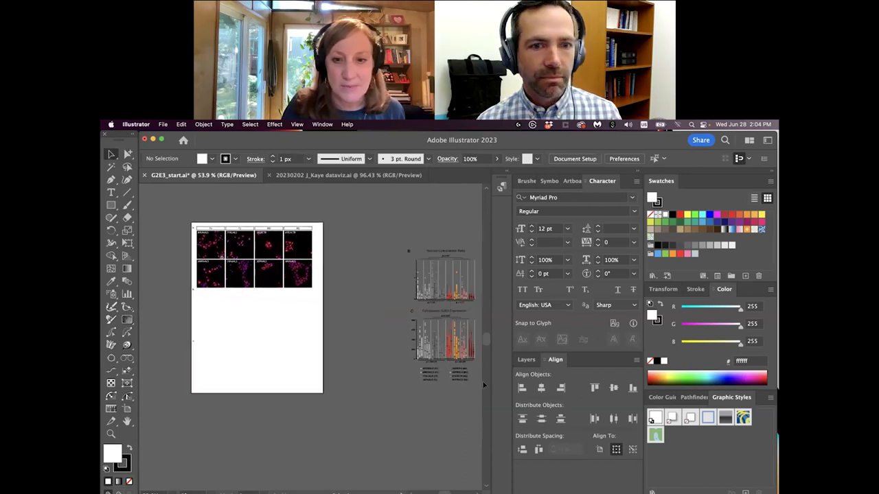
pyautogui.hscroll(2, 483, 386)
pyautogui.moveTo(484, 385); pyautogui.dragTo(324, 326)
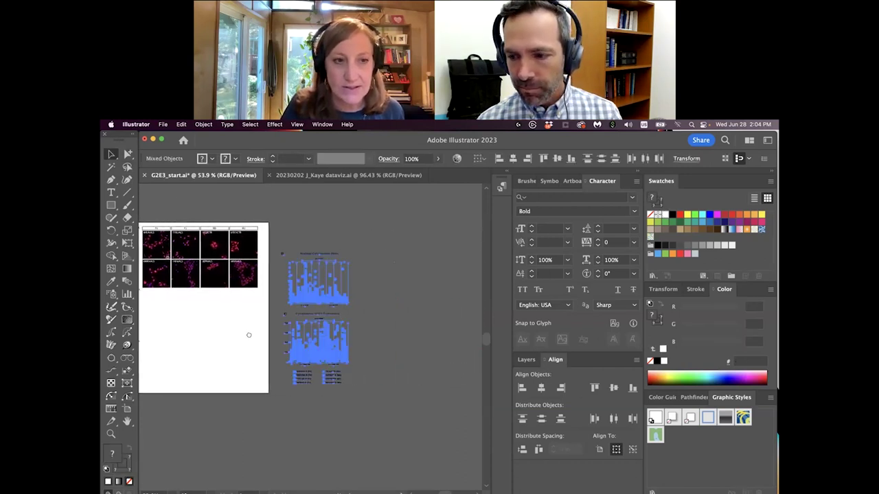
pyautogui.hscroll(-5, 323, 329)
pyautogui.click(234, 342)
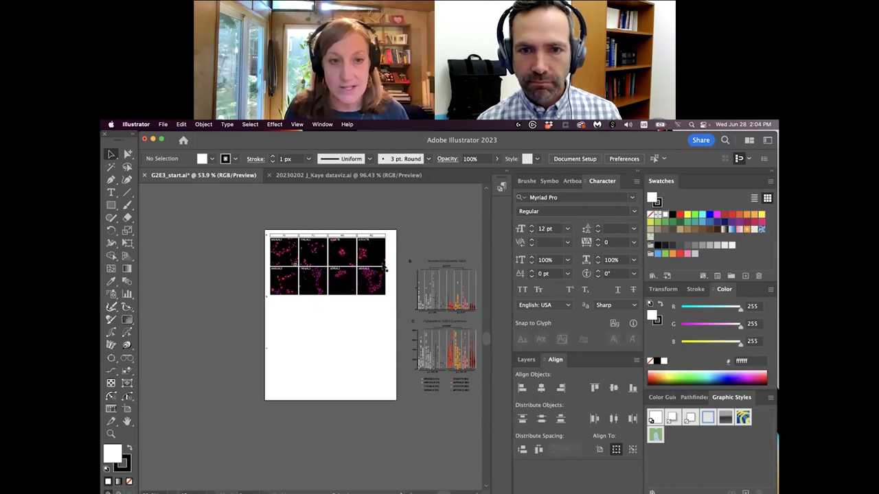
# Remove the outlines of the F0, F2, M0 and M2 header boxes above the microscopy images.
pyautogui.click(112, 433)
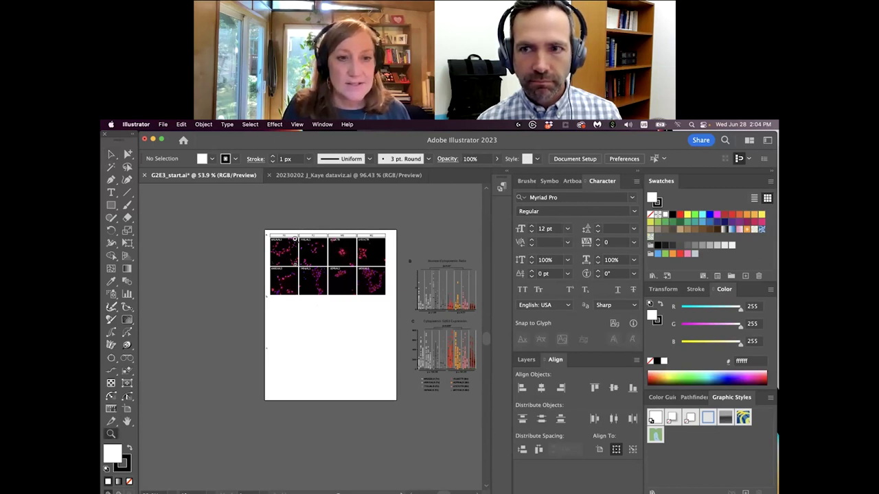
pyautogui.moveTo(318, 262); pyautogui.dragTo(358, 260)
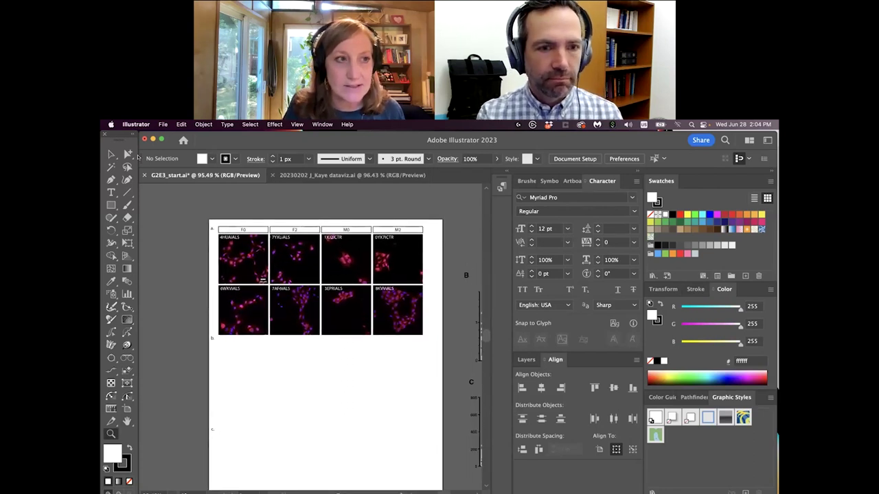
pyautogui.click(128, 154)
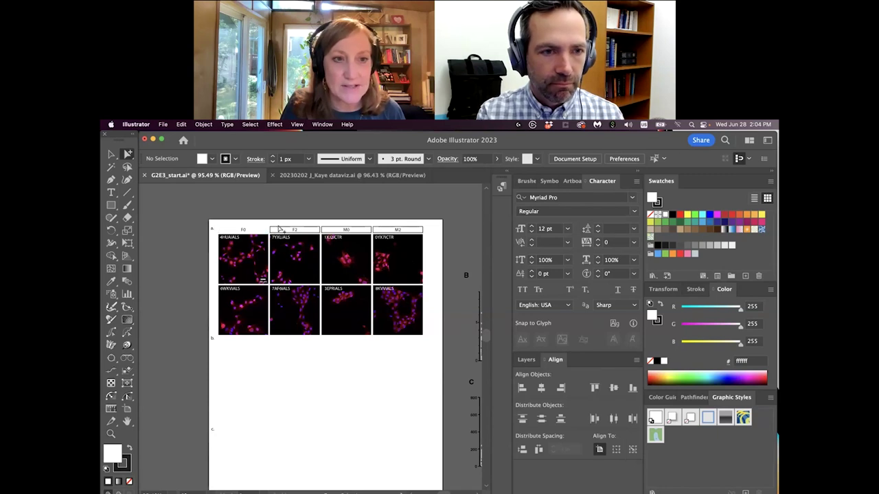
pyautogui.click(328, 230)
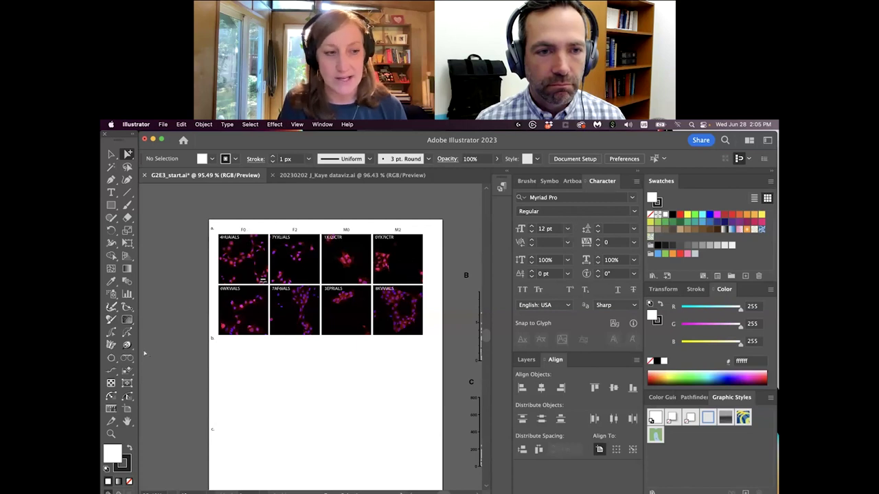
# Ungroup the microscopy image panel with its headers and labels, and deselect it.
pyautogui.click(110, 432)
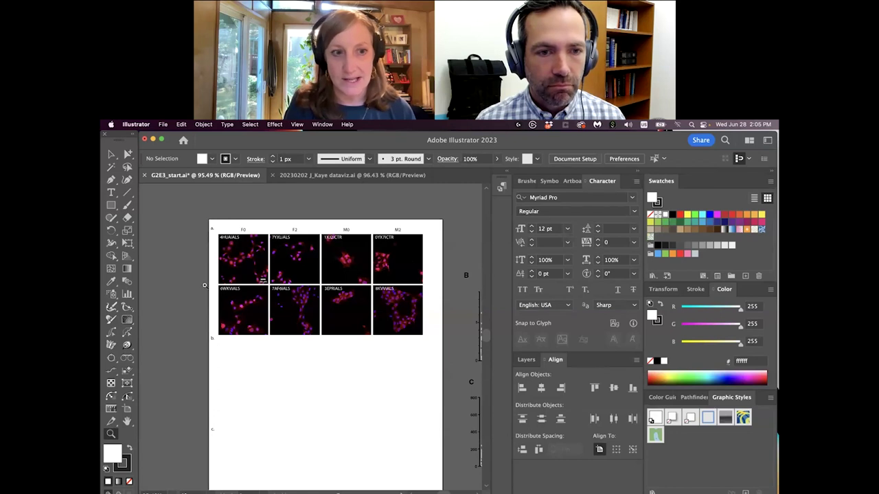
pyautogui.click(111, 154)
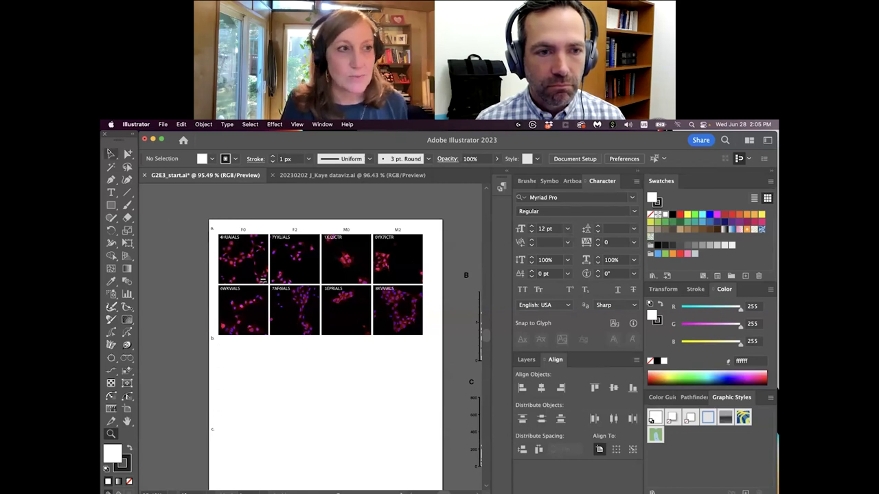
pyautogui.click(292, 258)
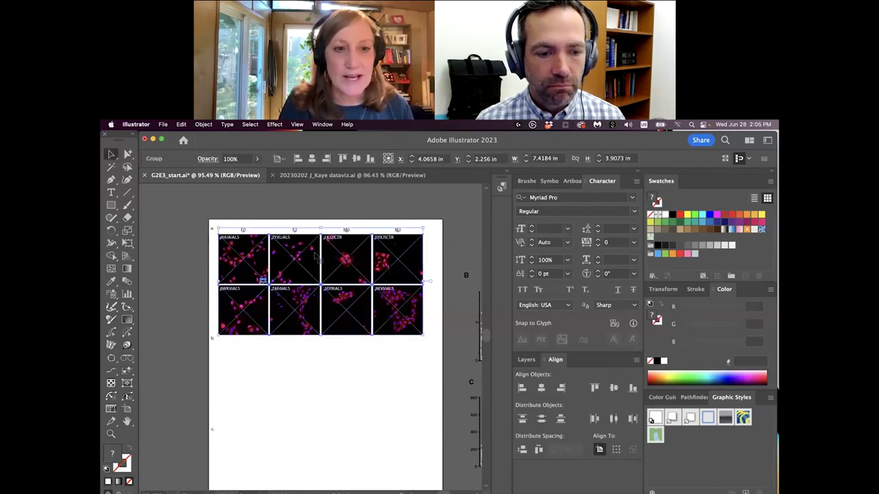
pyautogui.click(201, 124)
pyautogui.click(219, 186)
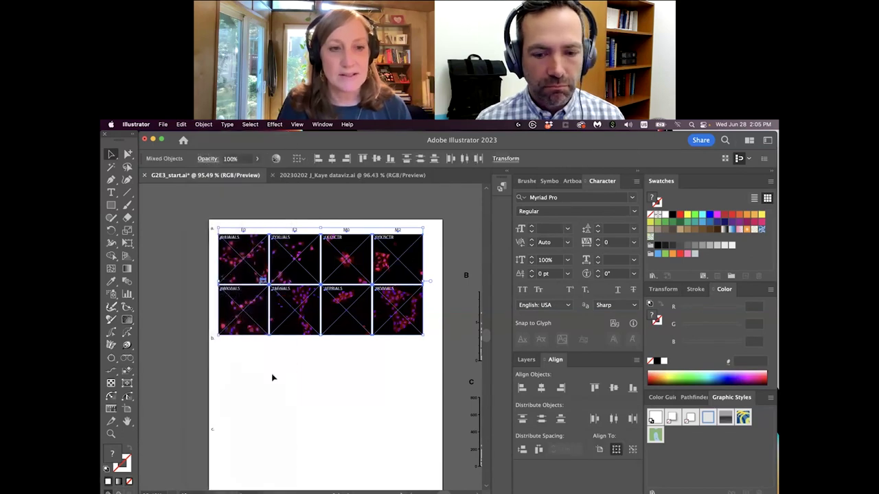
pyautogui.click(276, 374)
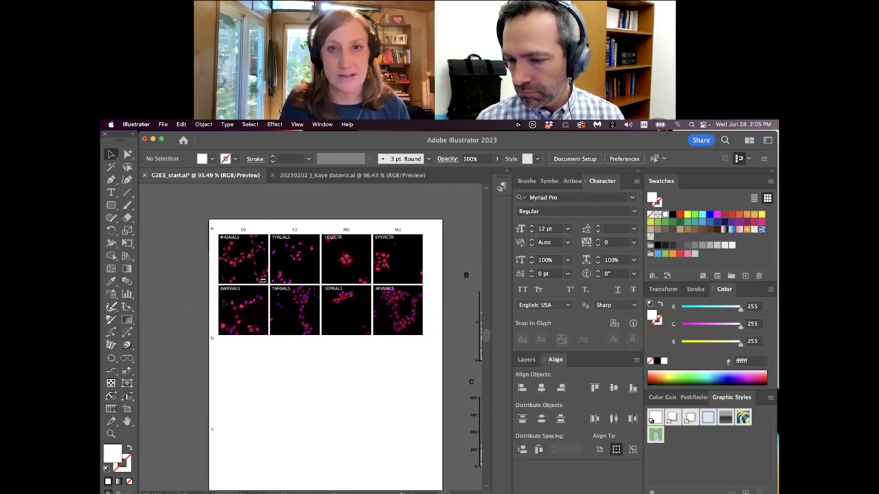
# Group the scale bar and its label with the 4HUAiALS microscopy image, and deselect the group.
pyautogui.click(111, 433)
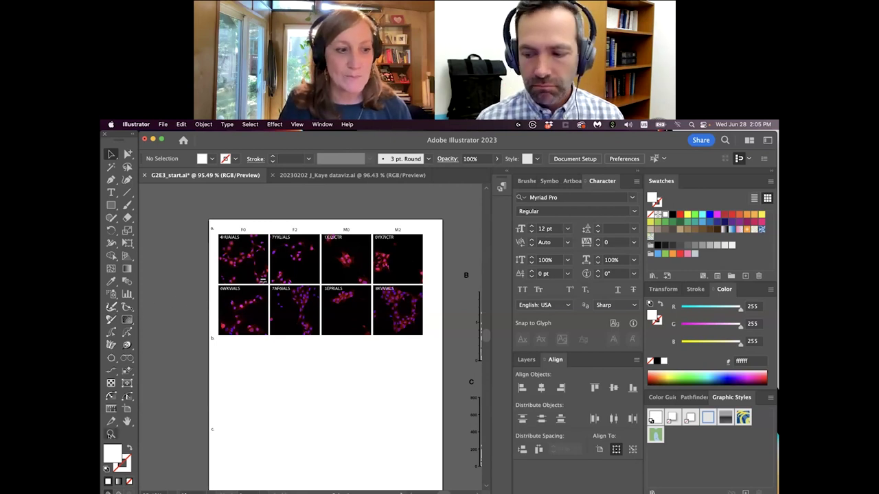
pyautogui.click(233, 268)
pyautogui.press('a')
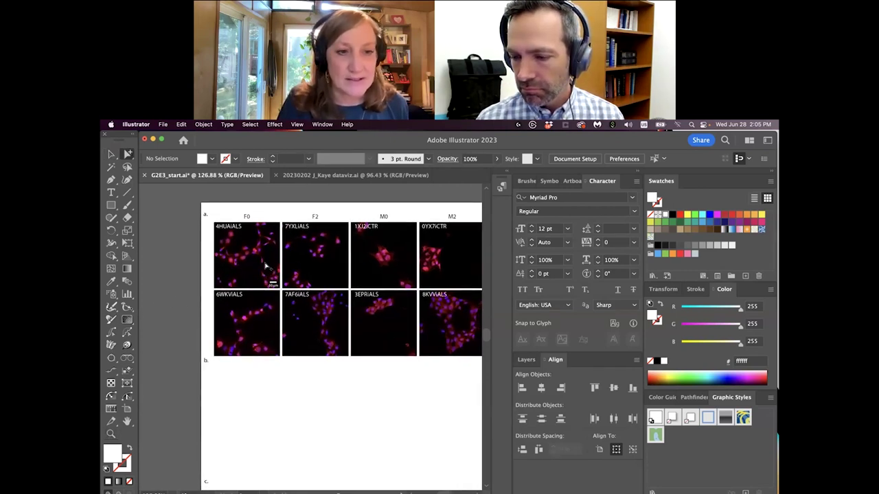
pyautogui.press('z')
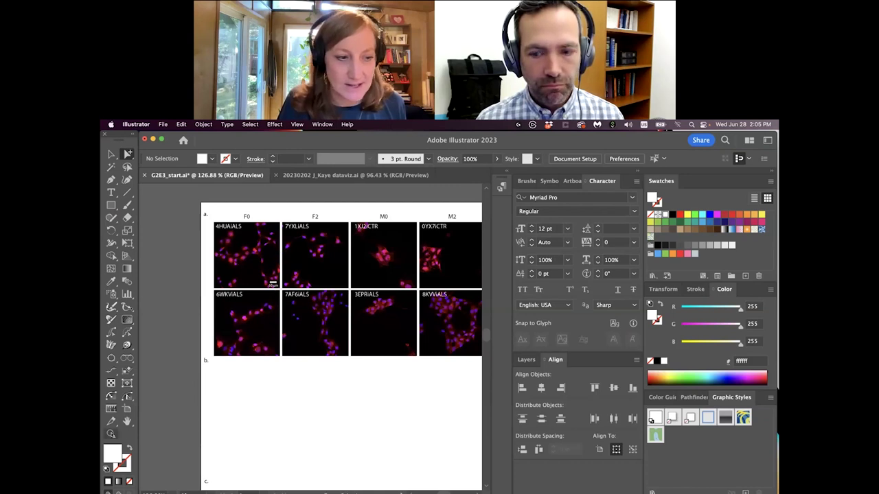
pyautogui.click(271, 282)
pyautogui.press('a')
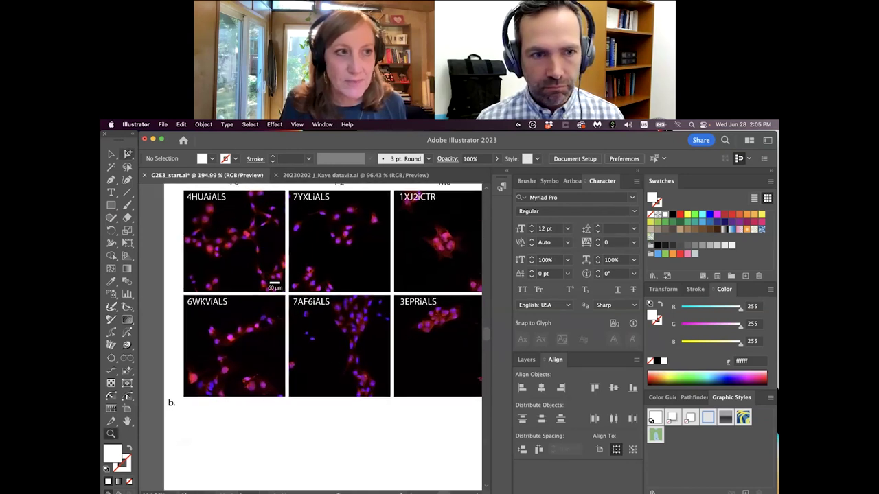
pyautogui.click(272, 288)
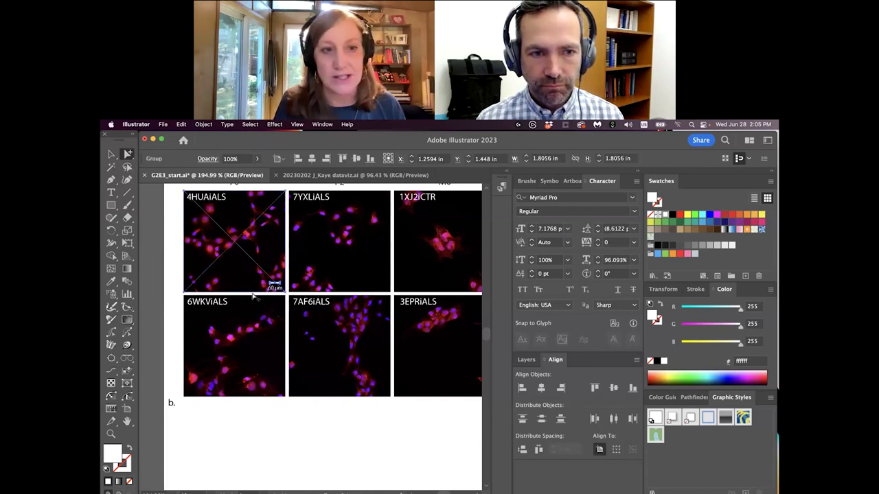
pyautogui.click(168, 320)
# Centre the F0 header, its two microscopy images and their labels horizontally on one another.
pyautogui.click(111, 433)
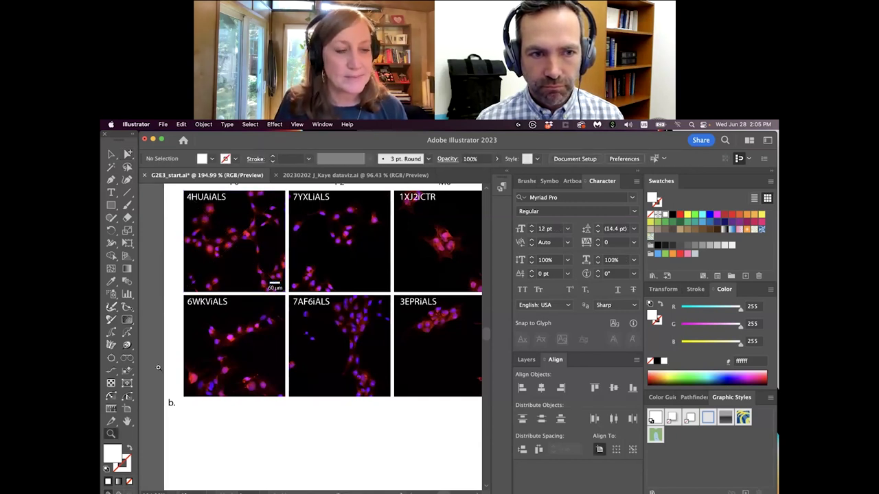
pyautogui.press('super+minus')
pyautogui.click(128, 154)
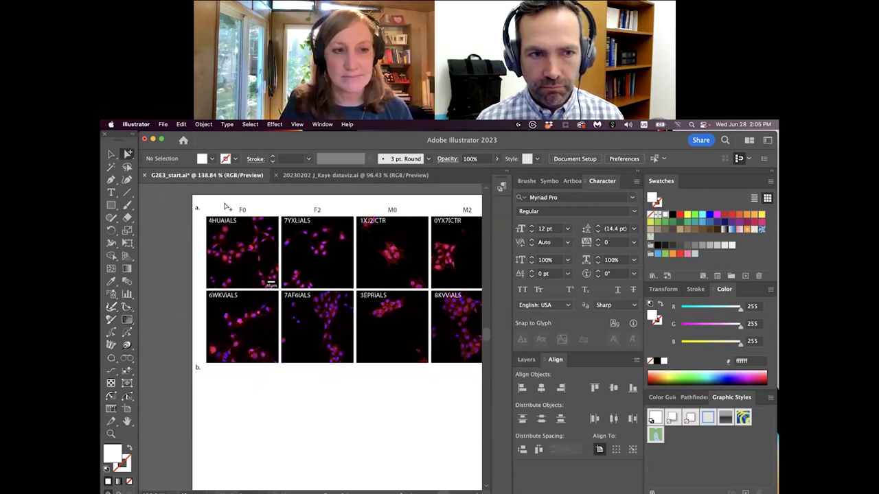
pyautogui.click(111, 154)
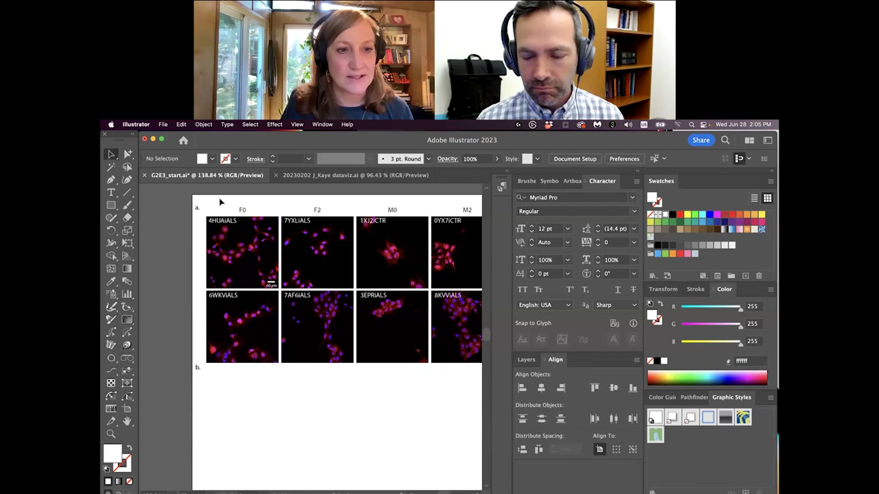
pyautogui.moveTo(220, 201); pyautogui.dragTo(257, 391)
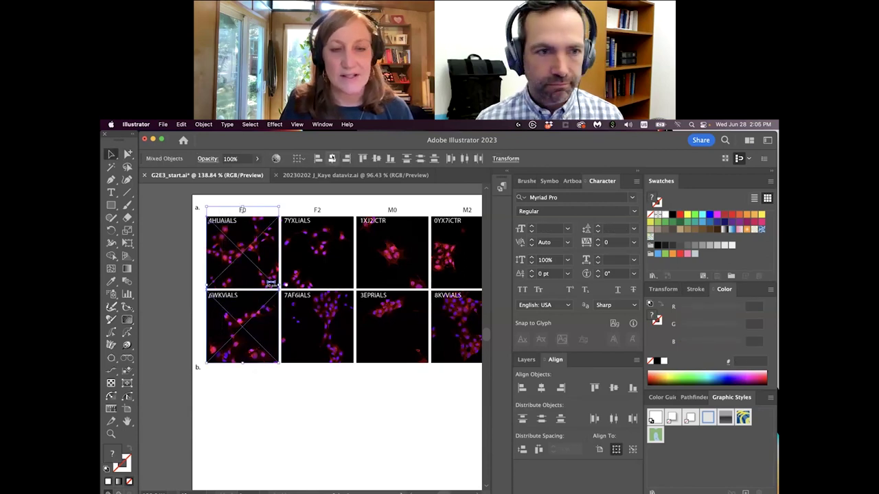
pyautogui.click(331, 159)
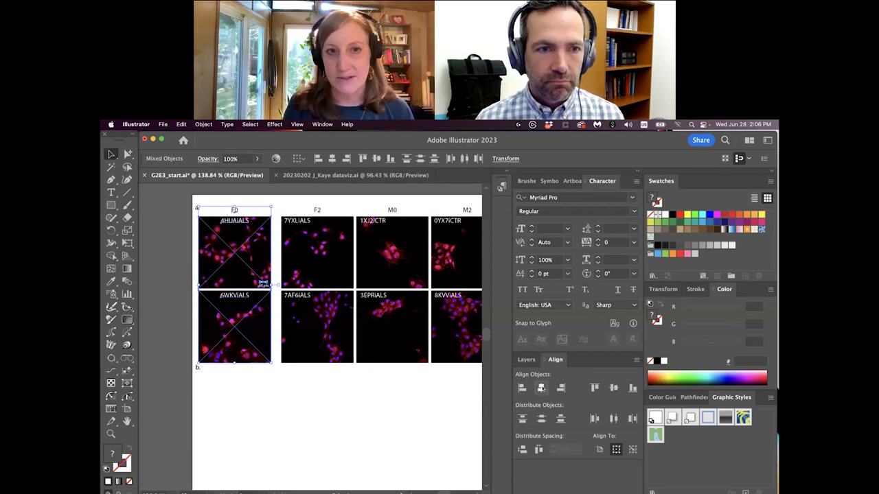
# Centre the headers, images and labels horizontally within each of the F2, M0 and M2 columns, and deselect them.
pyautogui.moveTo(298, 201); pyautogui.dragTo(336, 395)
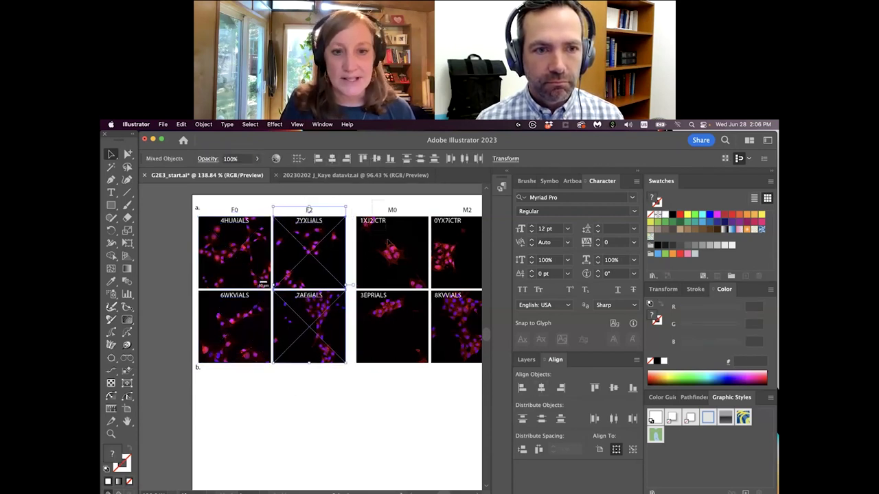
pyautogui.moveTo(376, 203); pyautogui.dragTo(357, 210)
pyautogui.hotkey('shift', 'Left')
pyautogui.hscroll(5, 437, 271)
pyautogui.hscroll(-5, 302, 343)
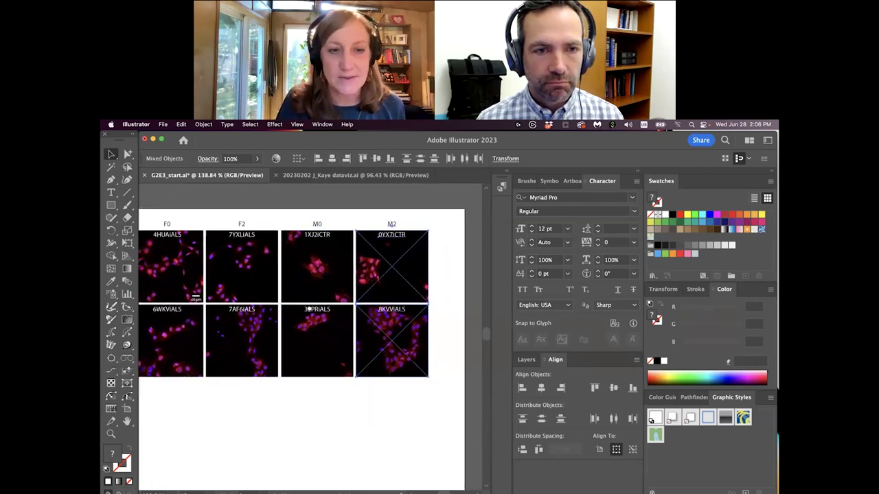
pyautogui.click(286, 394)
# Group the 4HUAiALS and 6WKViALS labels in the F0 column each with its own microscopy image.
pyautogui.click(110, 433)
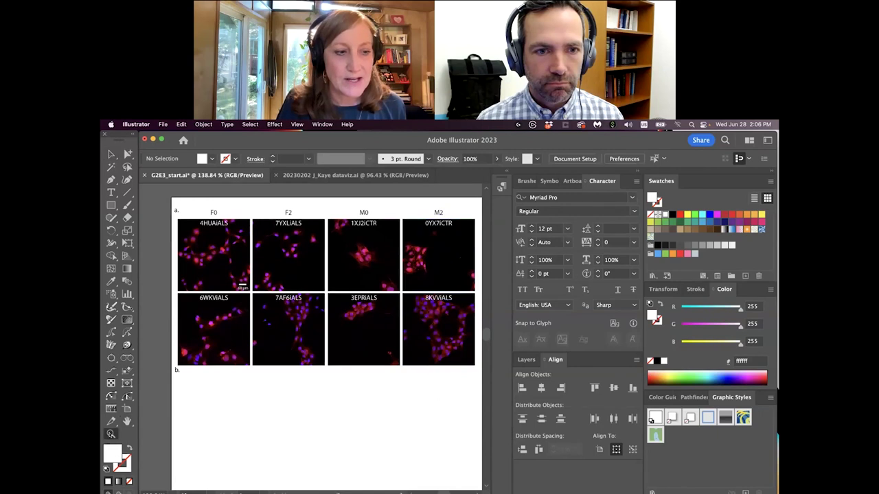
pyautogui.moveTo(310, 326); pyautogui.dragTo(284, 326)
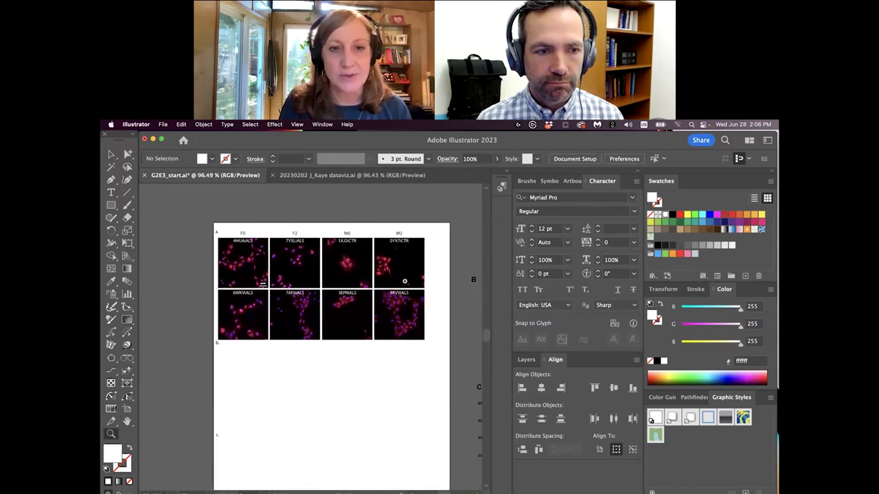
pyautogui.click(128, 154)
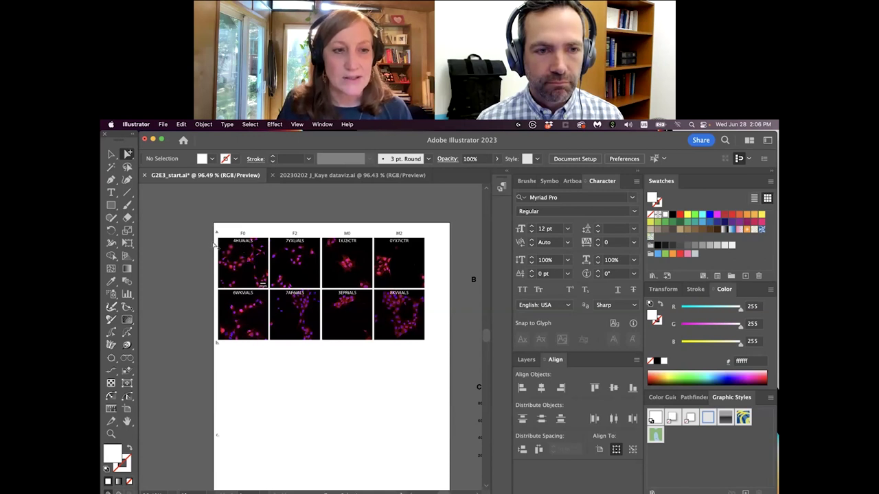
pyautogui.click(241, 241)
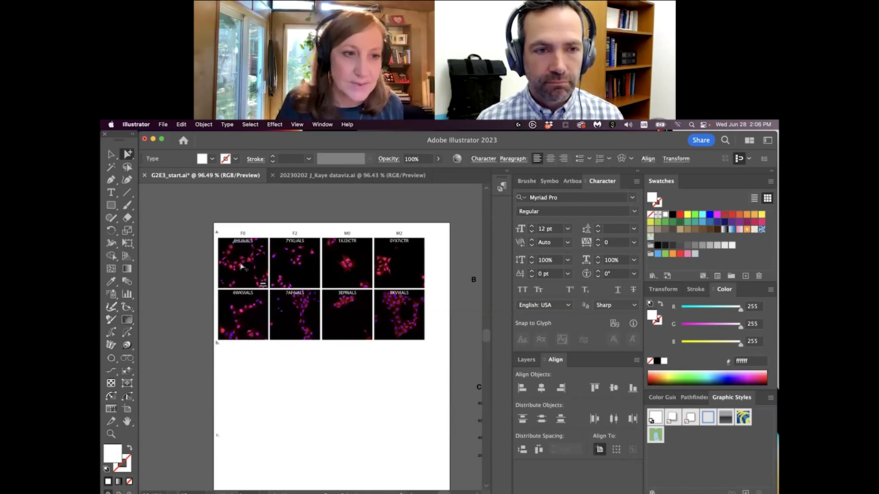
pyautogui.press('v')
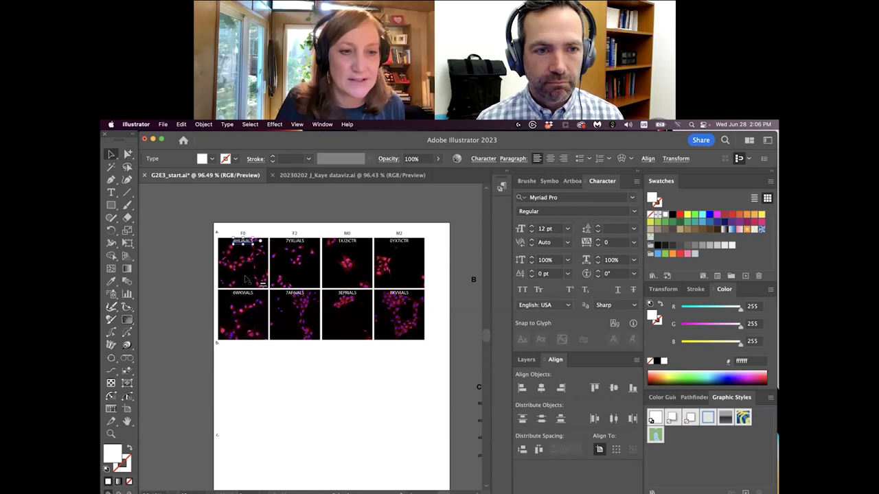
pyautogui.click(246, 251)
pyautogui.keyDown('shift'); pyautogui.click(246, 246); pyautogui.keyUp('shift')
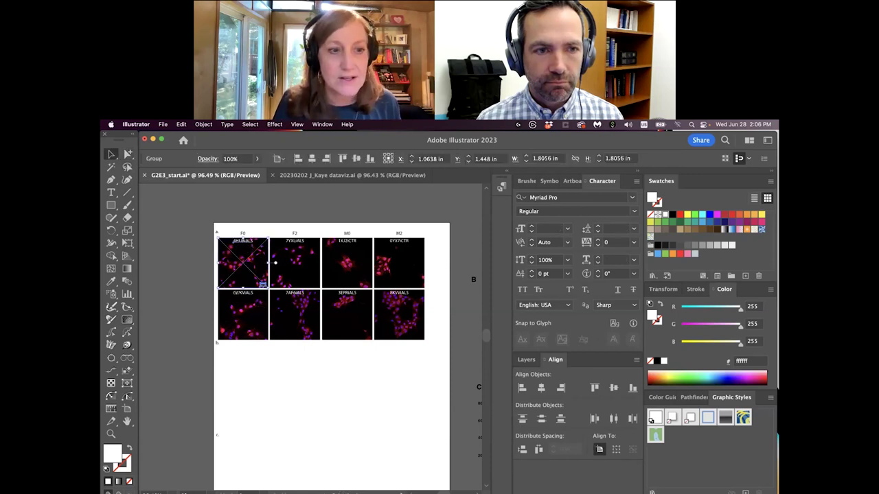
pyautogui.click(254, 311)
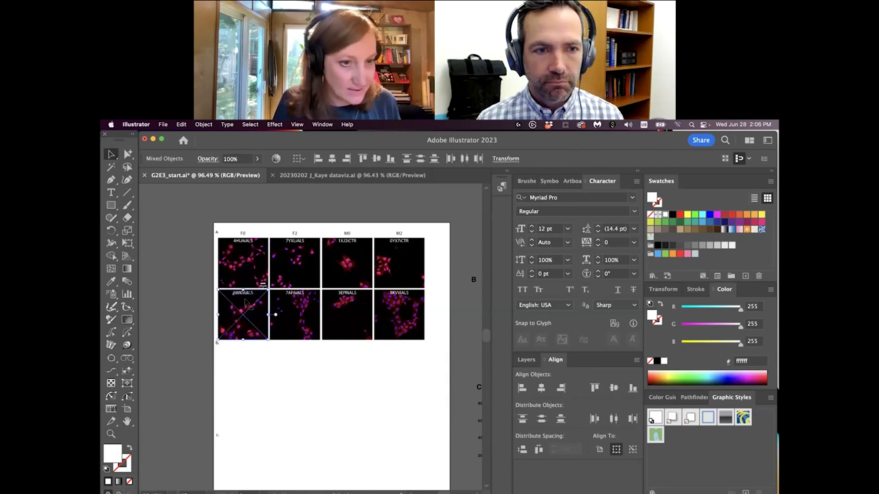
pyautogui.press('super+g')
# Group each label in the F2, M0 and M2 columns with its own microscopy image.
pyautogui.click(294, 245)
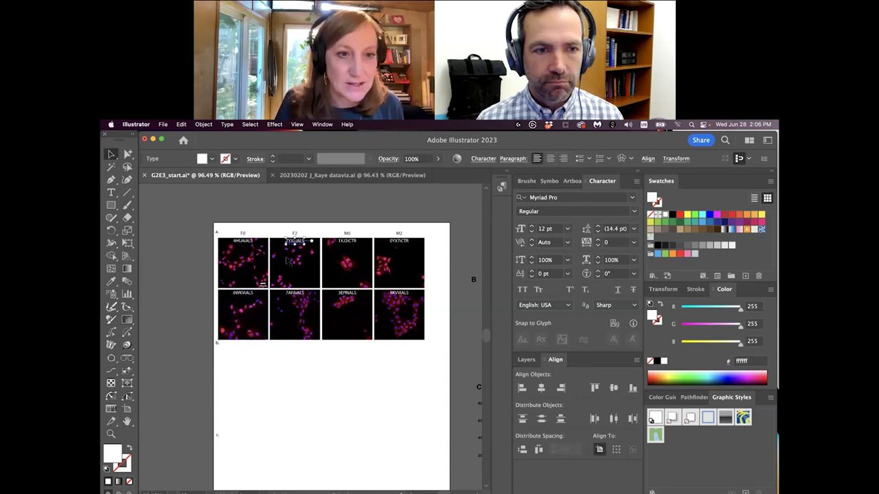
pyautogui.press('super+g')
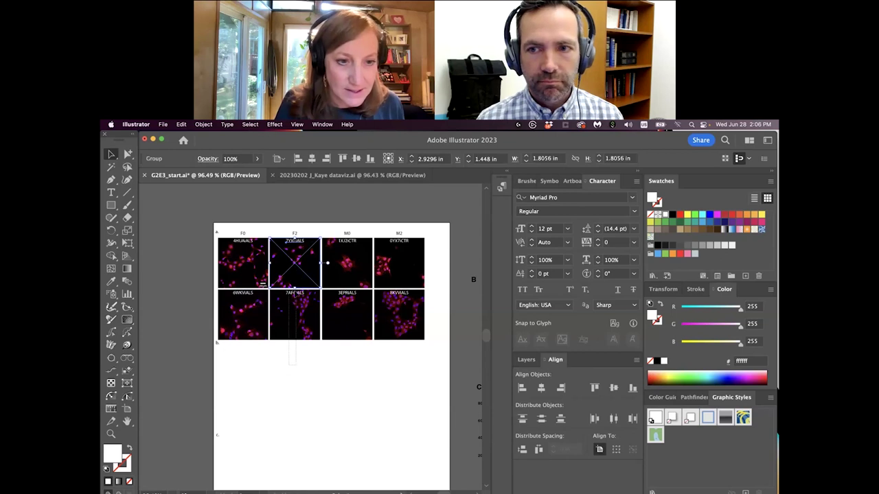
pyautogui.click(295, 302)
pyautogui.press('super+g')
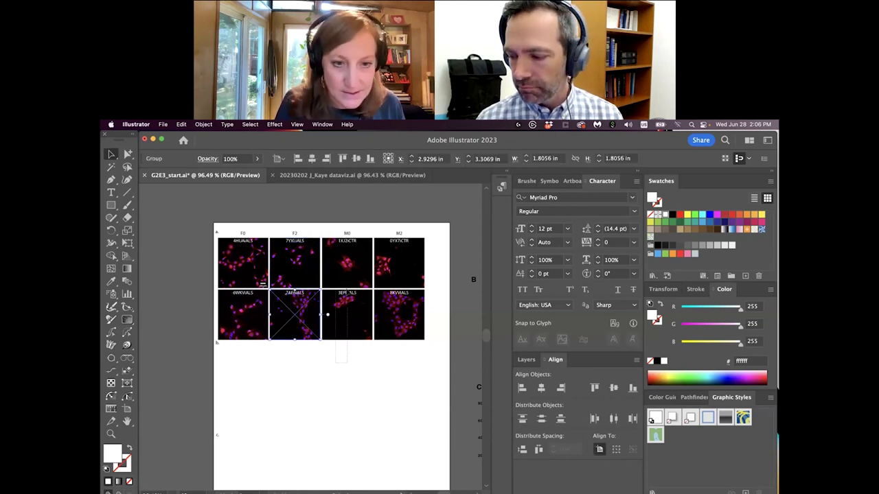
pyautogui.click(346, 295)
pyautogui.press('super+g')
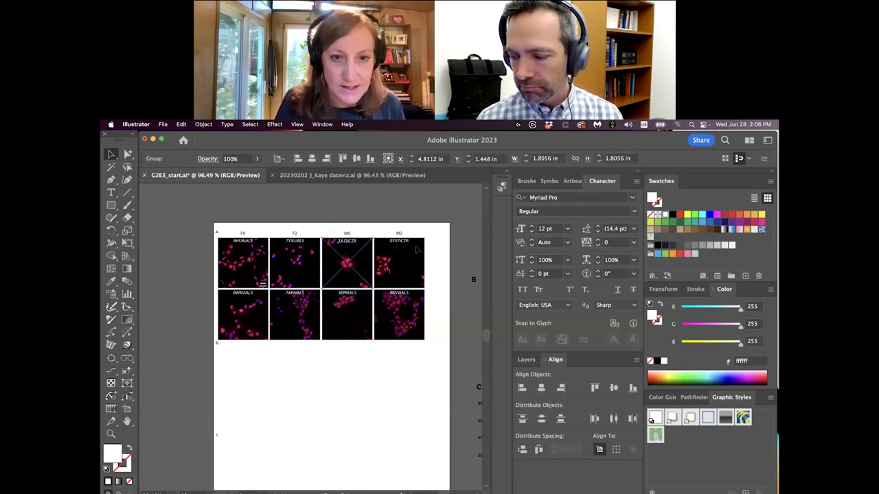
pyautogui.click(405, 256)
pyautogui.click(407, 302)
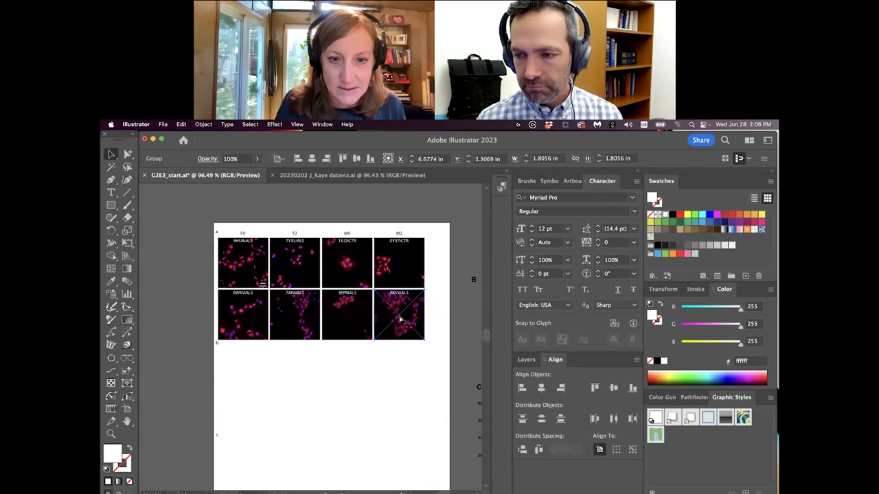
# Return the nudged 8KVViALS image group to its place in the grid and deselect it.
pyautogui.doubleClick(403, 339)
pyautogui.doubleClick(395, 361)
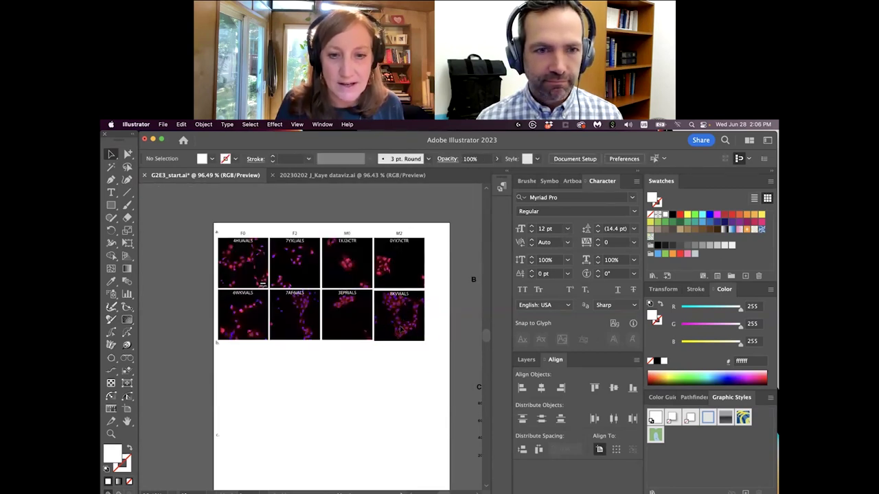
pyautogui.moveTo(397, 316); pyautogui.dragTo(391, 295)
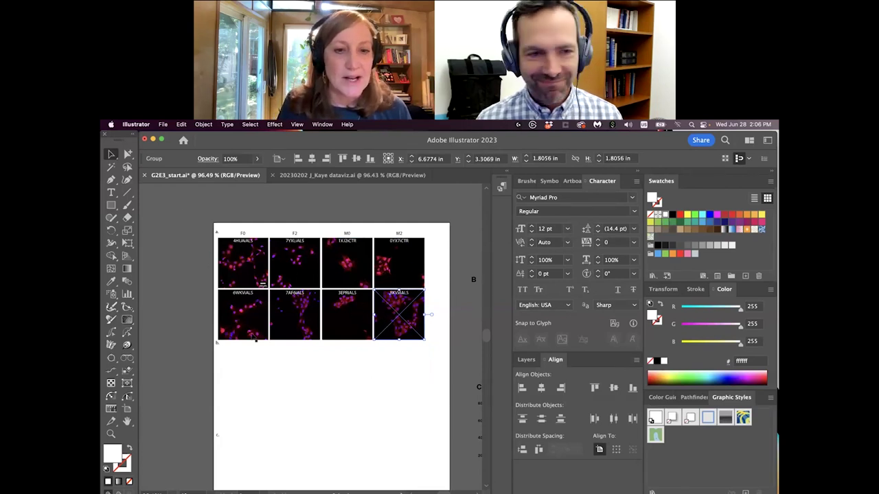
pyautogui.click(260, 358)
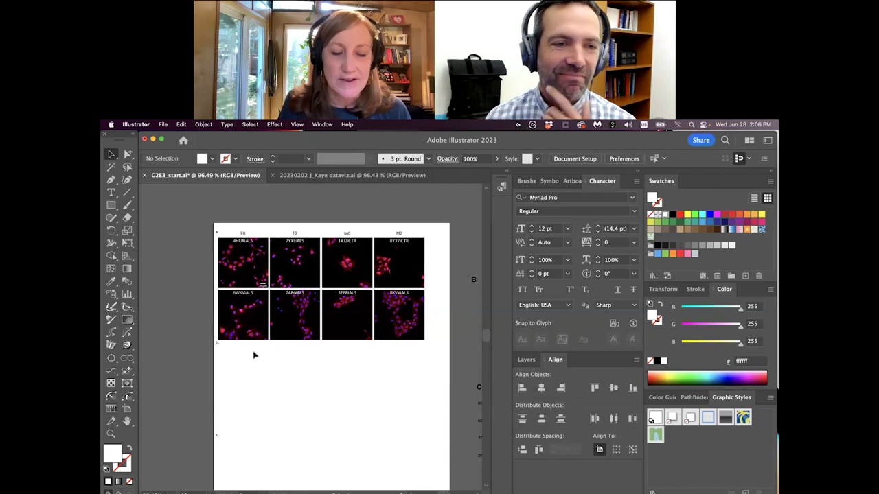
# Set the font of all text objects in the figure to Helvetica LT Std Roman, and deselect them.
pyautogui.click(128, 154)
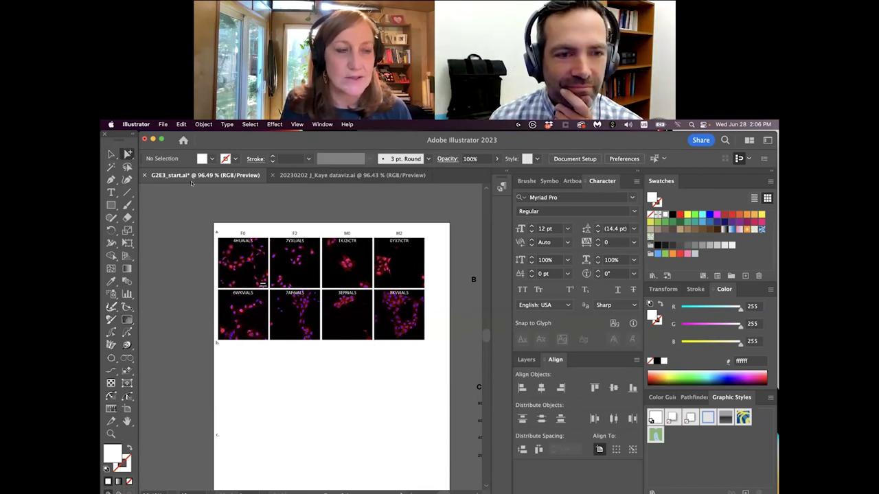
pyautogui.click(244, 234)
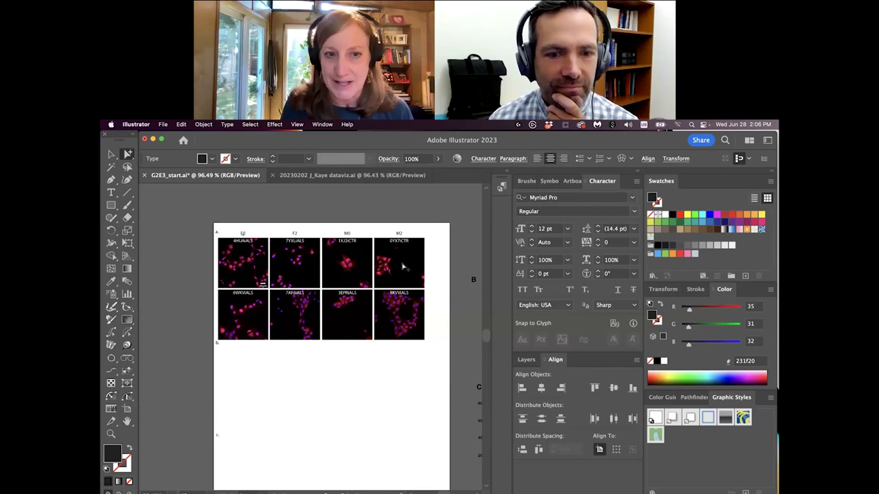
pyautogui.click(250, 124)
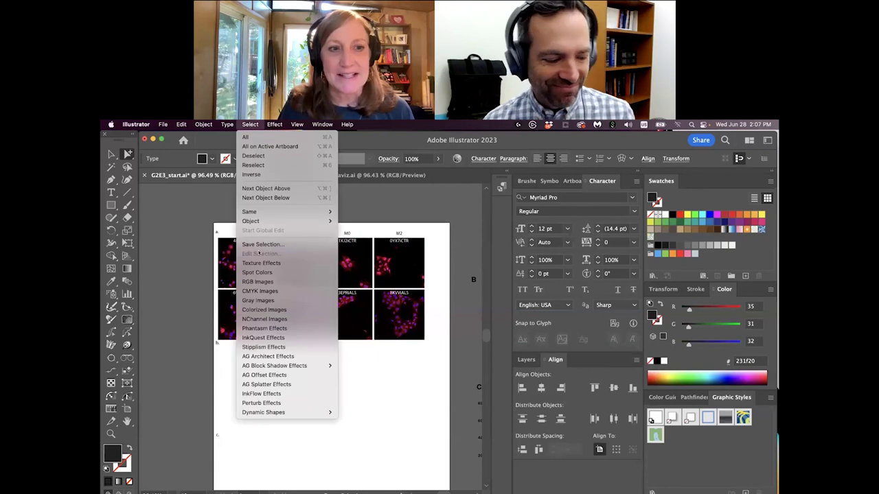
pyautogui.moveTo(260, 212)
pyautogui.click(369, 349)
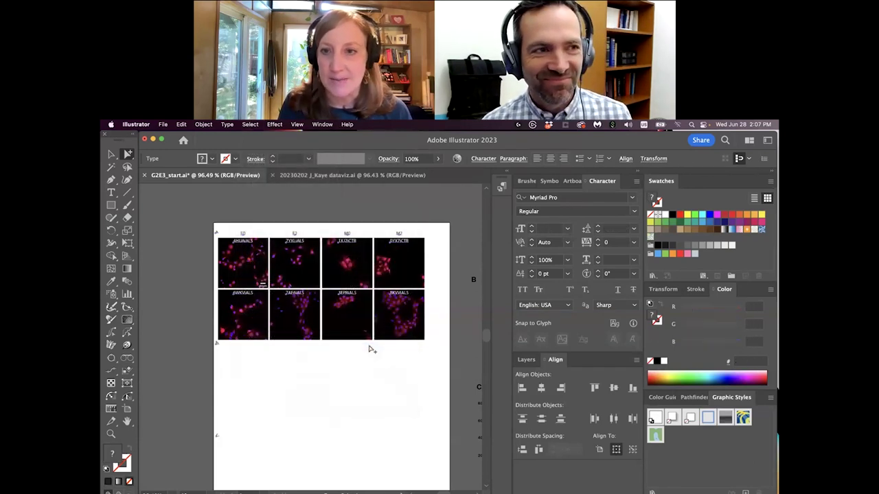
pyautogui.click(632, 197)
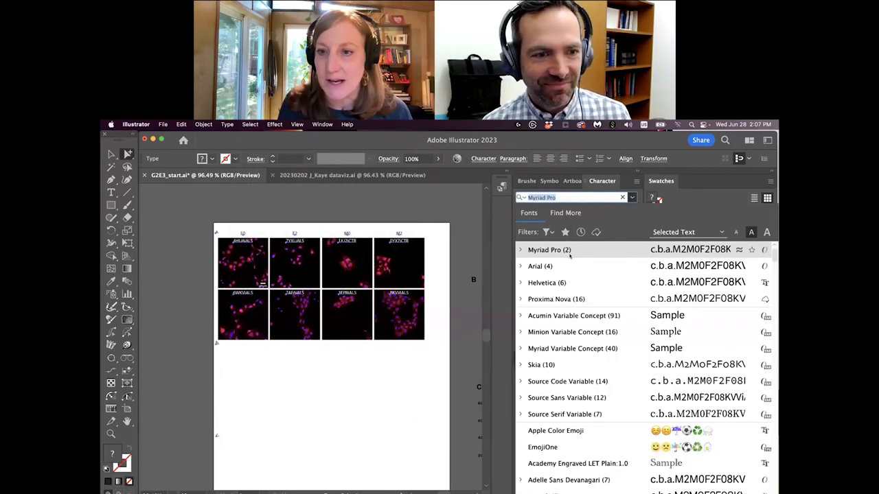
pyautogui.click(558, 283)
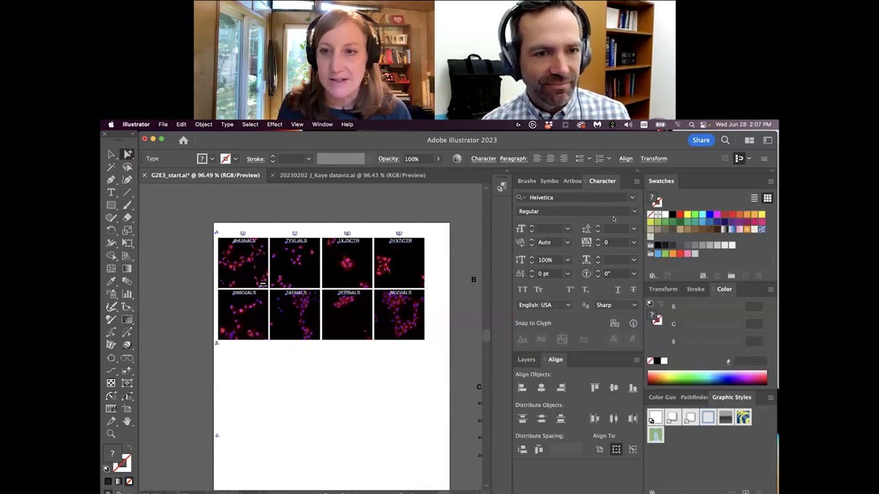
pyautogui.press('super+alt+shift+f')
pyautogui.press('Down')
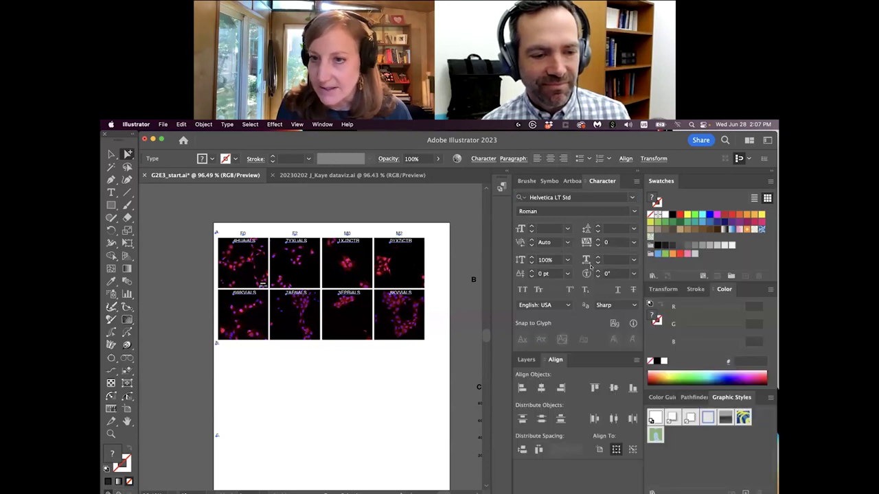
pyautogui.click(318, 212)
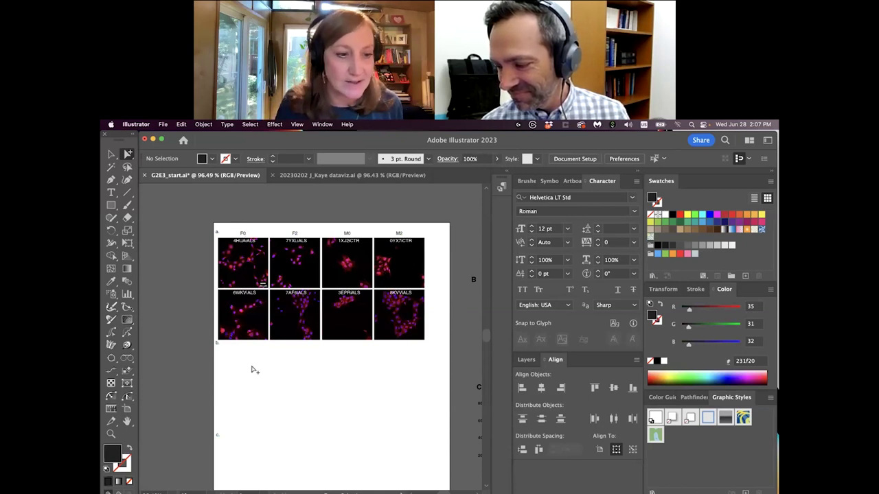
# Set the panel letters a, b and c to Bold at 18 pt, and deselect them.
pyautogui.scroll(-2, 257, 292)
pyautogui.hscroll(-2, 257, 292)
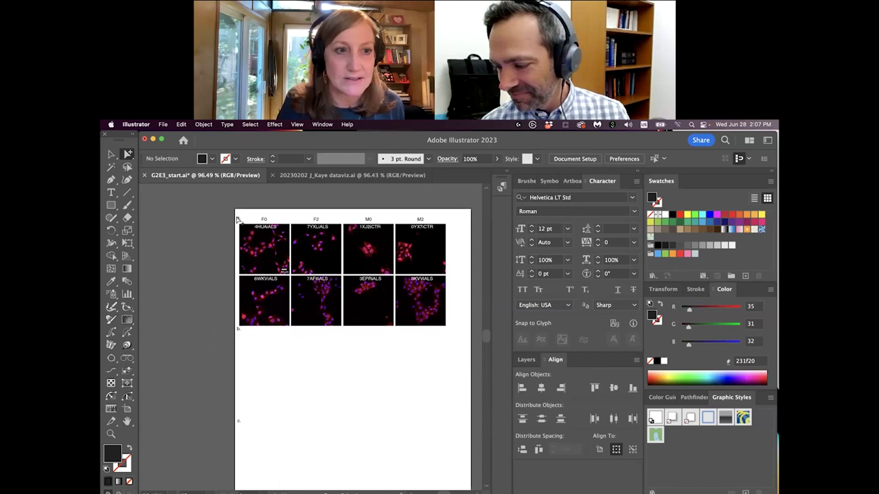
pyautogui.click(236, 220)
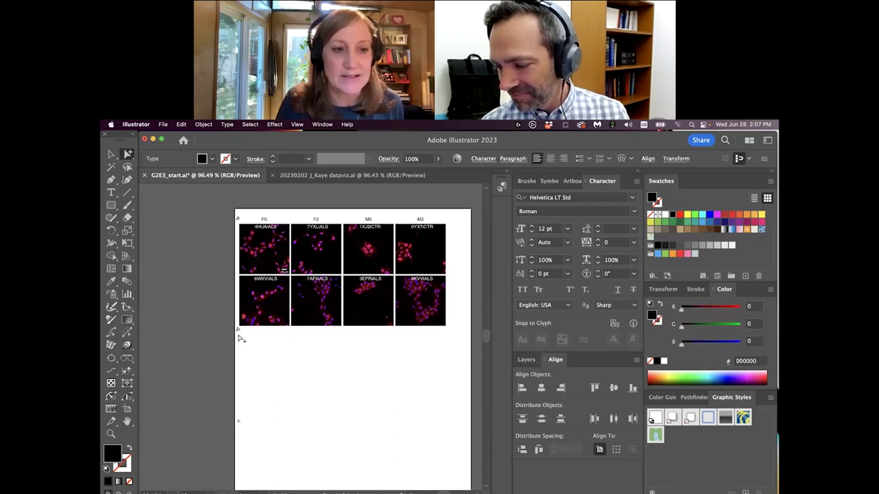
pyautogui.keyDown('shift'); pyautogui.click(239, 330); pyautogui.keyUp('shift')
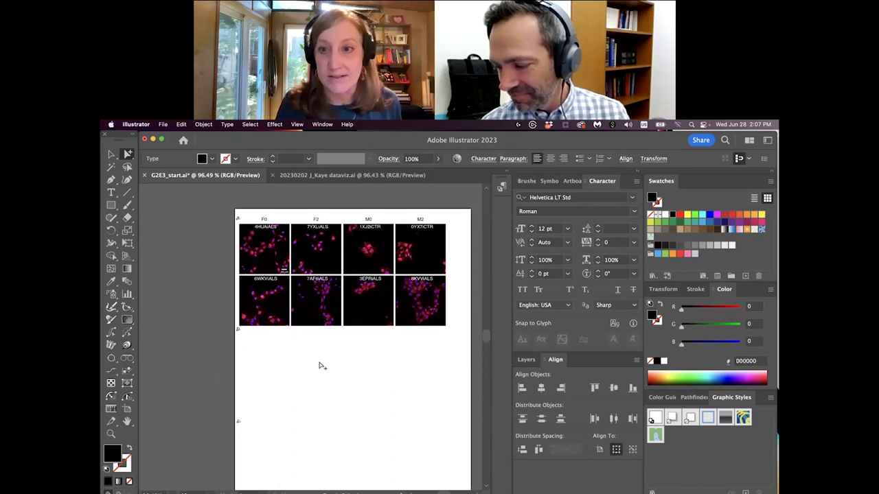
pyautogui.click(635, 212)
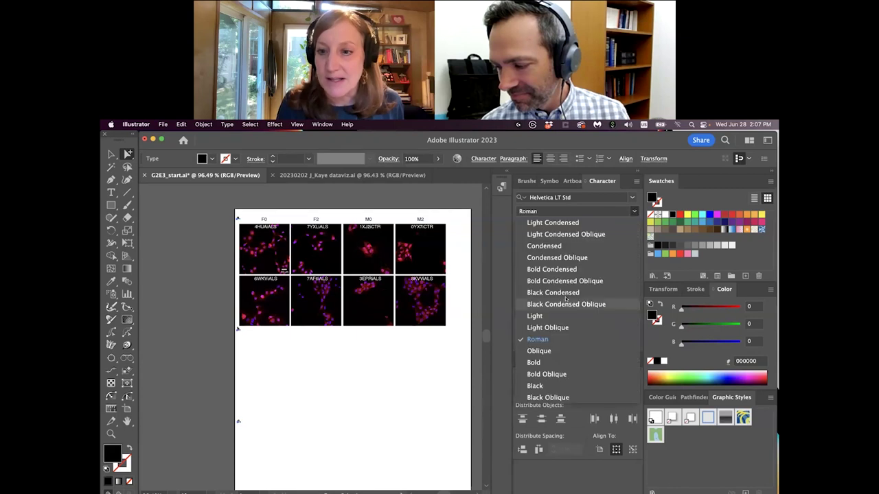
pyautogui.click(546, 363)
pyautogui.click(566, 229)
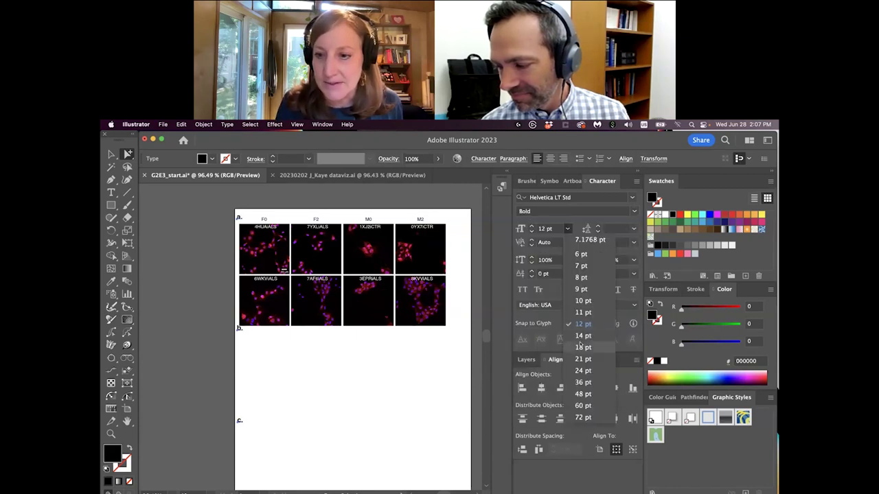
pyautogui.click(584, 347)
pyautogui.click(337, 375)
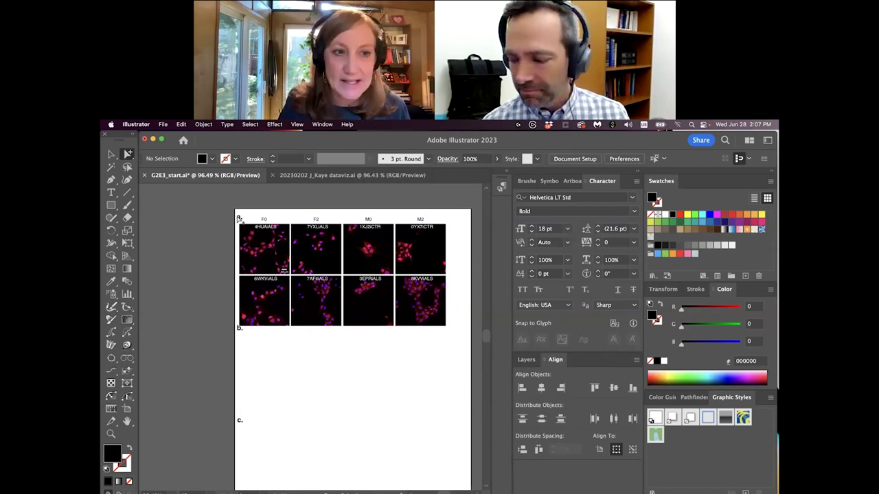
# Remove the period after each of the panel letters a, b and c.
pyautogui.click(239, 218)
pyautogui.doubleClick(239, 217)
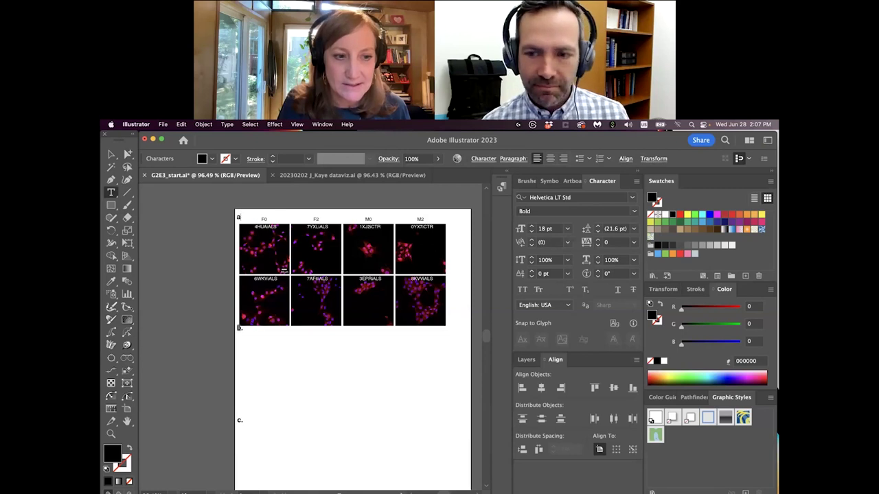
pyautogui.click(240, 421)
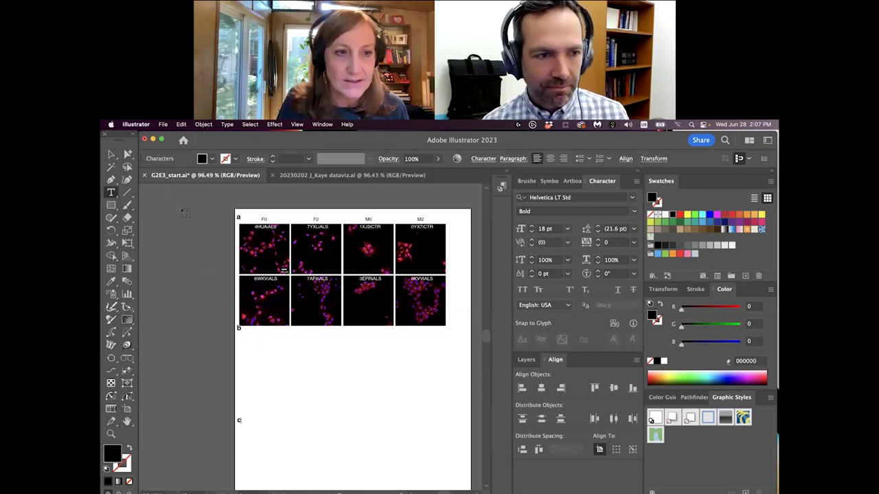
pyautogui.click(112, 154)
pyautogui.click(158, 195)
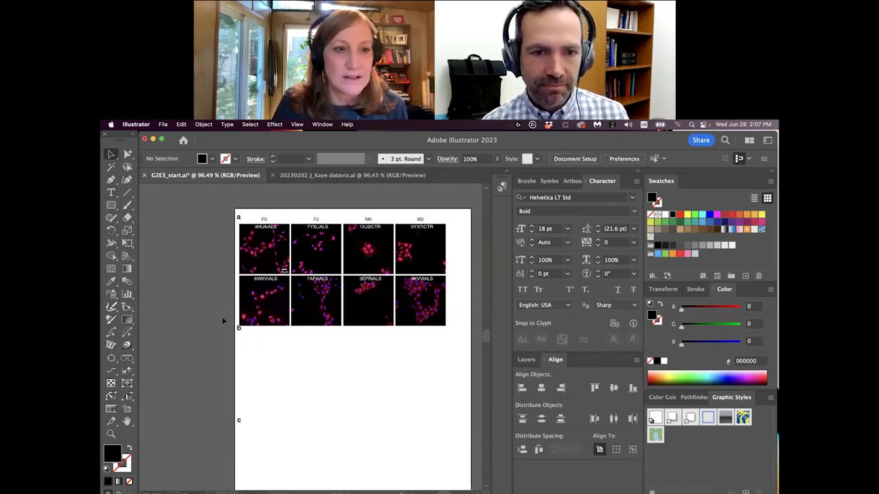
# Set the column headings F0, F2, M0 and M2 to 14 pt Bold.
pyautogui.press('a')
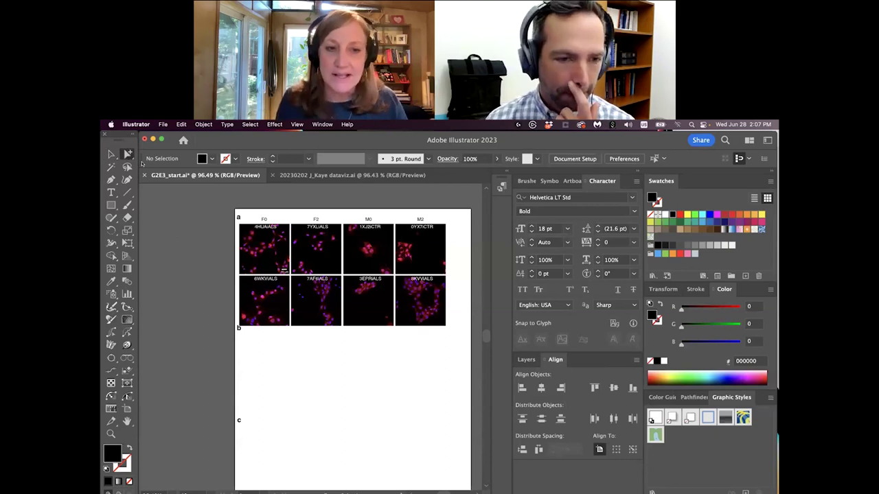
pyautogui.click(409, 235)
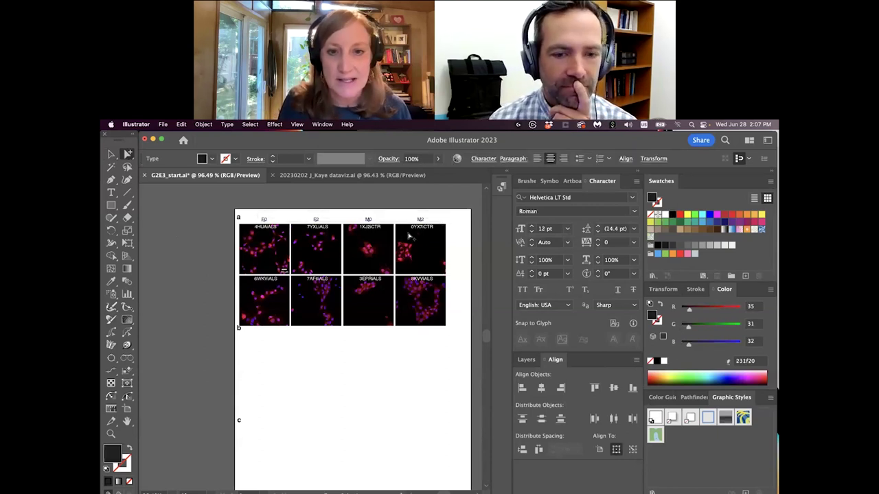
pyautogui.click(566, 229)
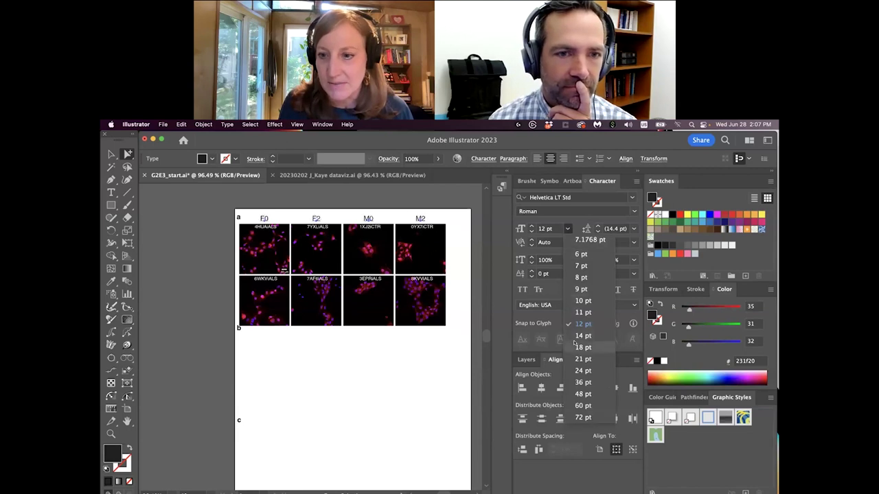
pyautogui.click(596, 335)
pyautogui.click(634, 211)
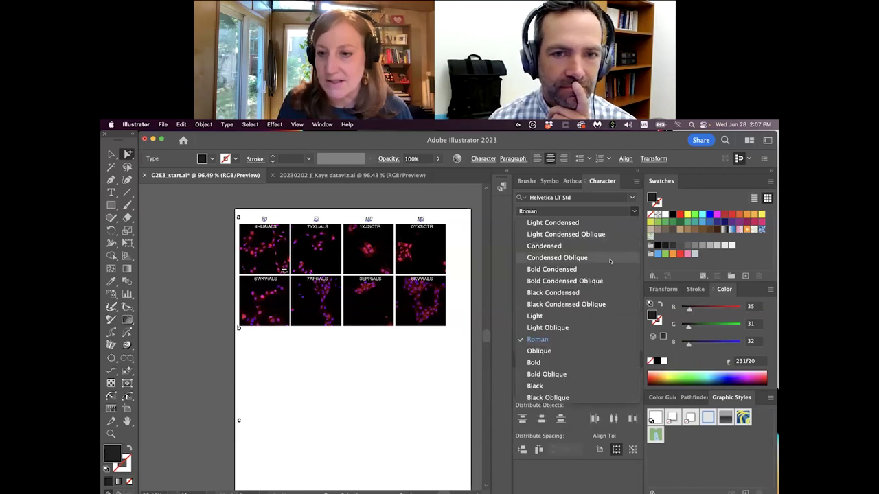
pyautogui.click(552, 362)
# Set the eight white sample labels on the microscopy images to Bold at 10 pt, and deselect them.
pyautogui.click(273, 228)
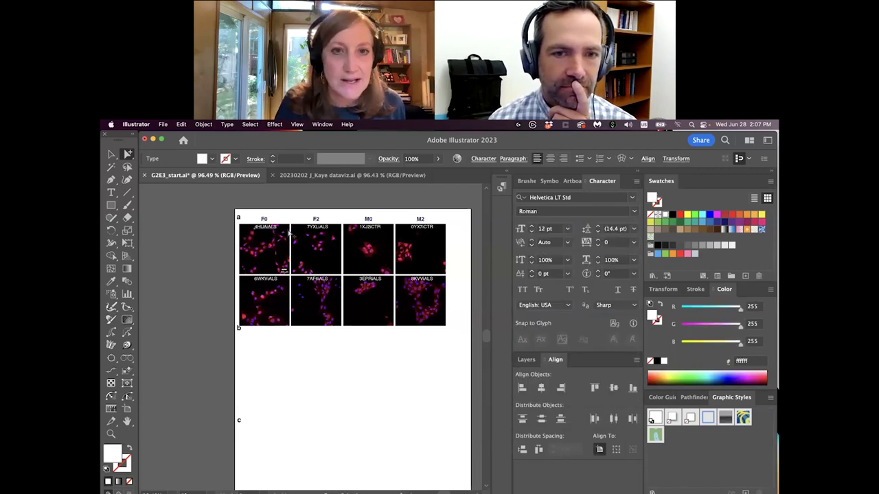
pyautogui.keyDown('shift'); pyautogui.click(317, 228); pyautogui.keyUp('shift')
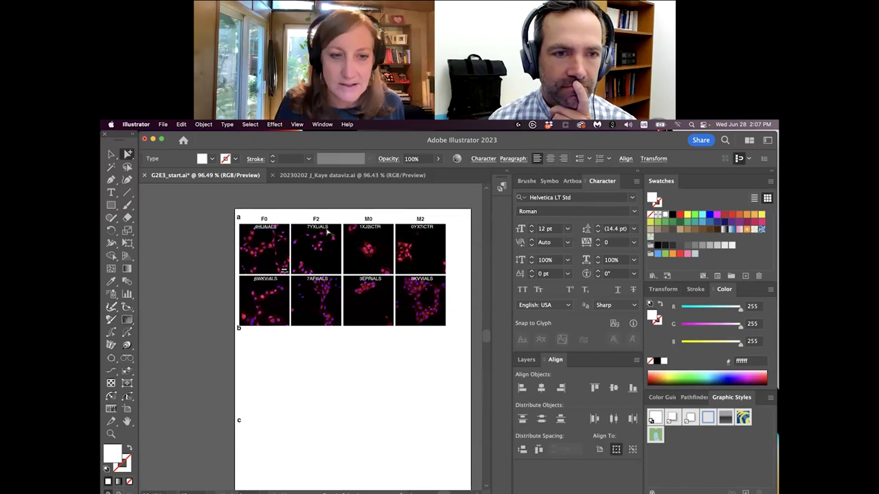
pyautogui.keyDown('shift'); pyautogui.click(419, 229); pyautogui.keyUp('shift')
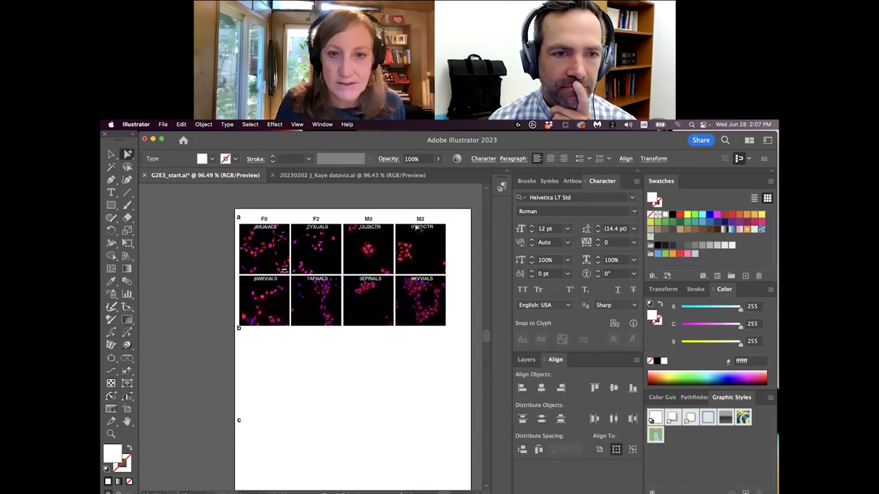
pyautogui.keyDown('shift'); pyautogui.click(421, 281); pyautogui.keyUp('shift')
pyautogui.keyDown('shift'); pyautogui.click(321, 280); pyautogui.keyUp('shift')
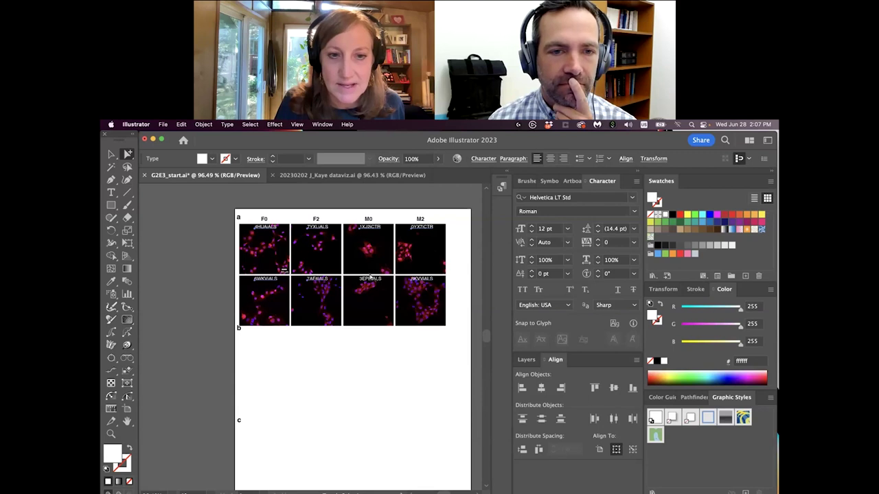
pyautogui.keyDown('shift'); pyautogui.click(371, 278); pyautogui.keyUp('shift')
pyautogui.click(633, 215)
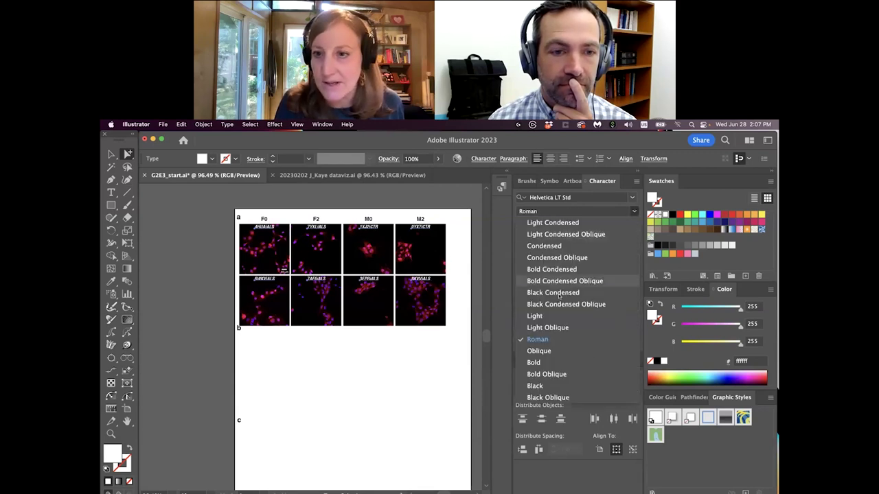
pyautogui.click(543, 362)
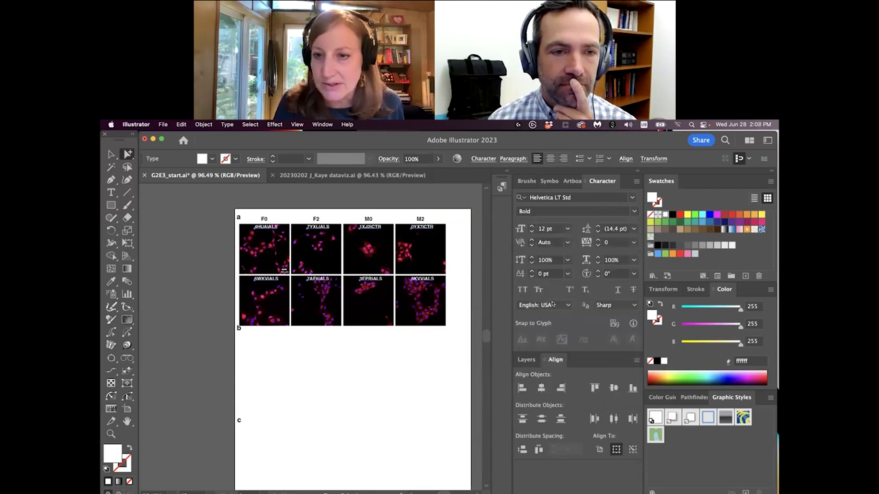
pyautogui.click(567, 229)
pyautogui.click(577, 301)
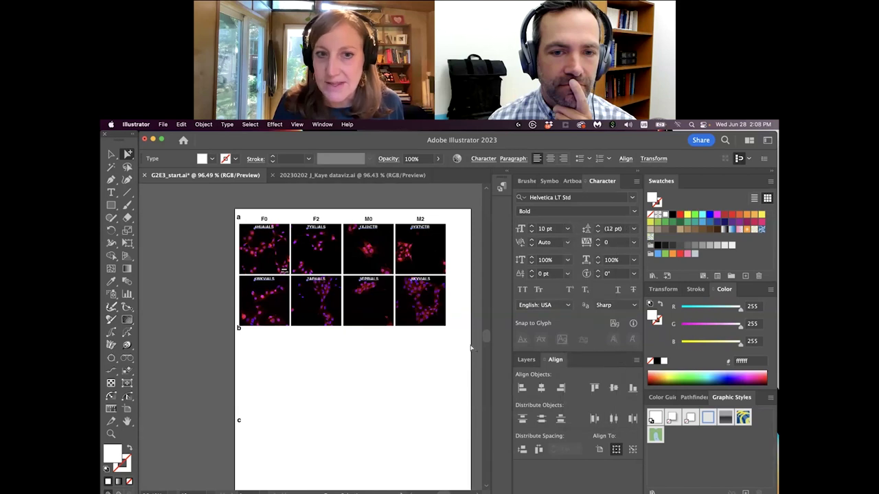
pyautogui.click(433, 367)
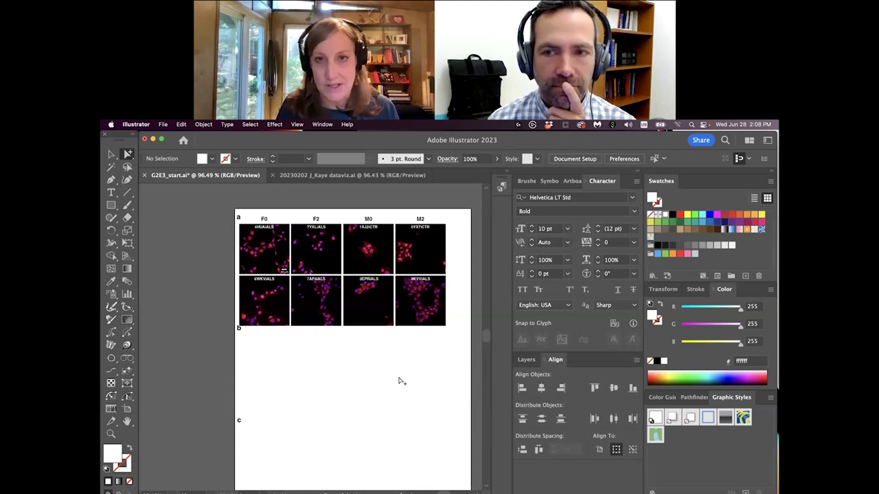
# Shift the F2, M0 and M2 image columns with their headings closer to the F0 column, and deselect them.
pyautogui.hscroll(1, 403, 369)
pyautogui.hscroll(3, 403, 369)
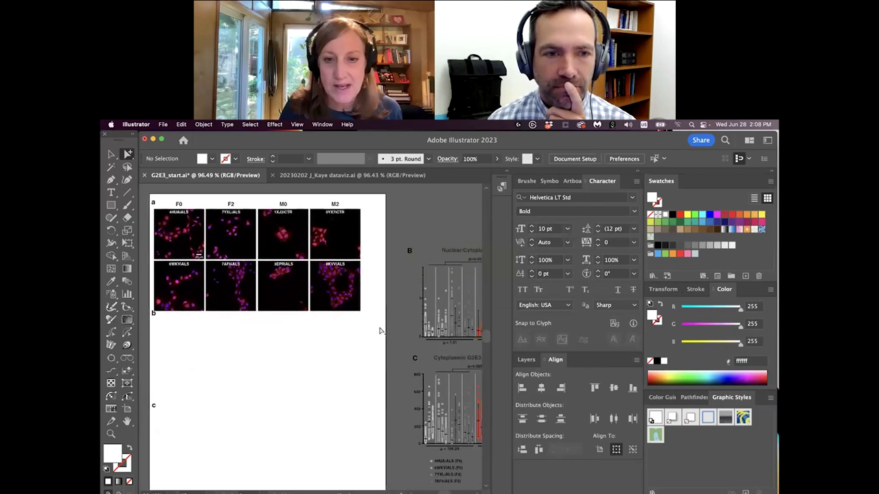
pyautogui.hscroll(-1, 414, 370)
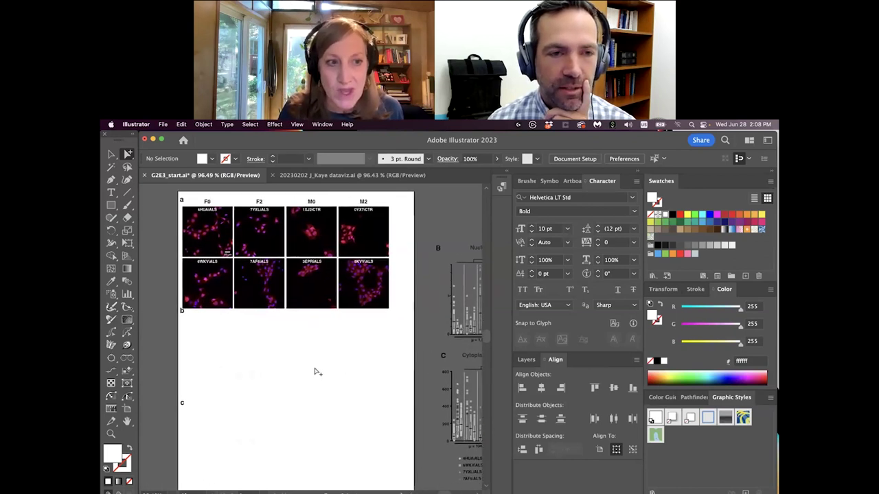
pyautogui.click(110, 434)
pyautogui.moveTo(352, 329)
pyautogui.mouseDown()
pyautogui.moveTo(320, 365)
pyautogui.moveTo(349, 336)
pyautogui.mouseUp()
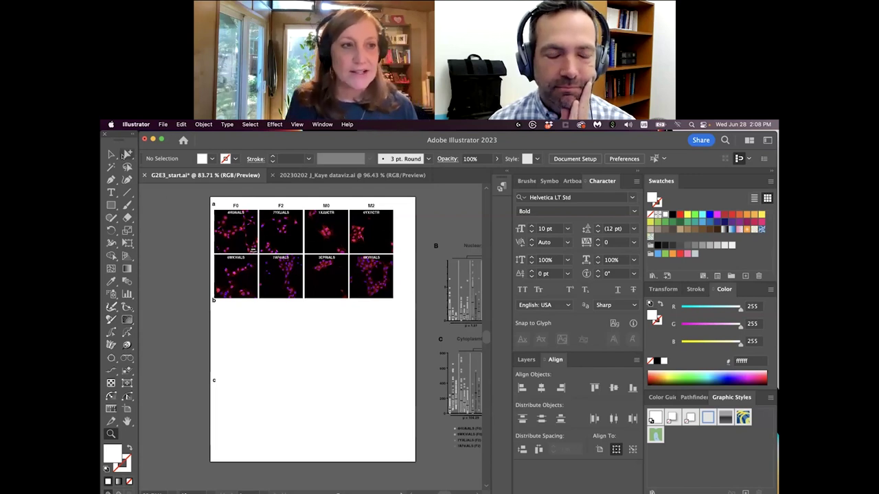
pyautogui.click(111, 154)
pyautogui.click(253, 248)
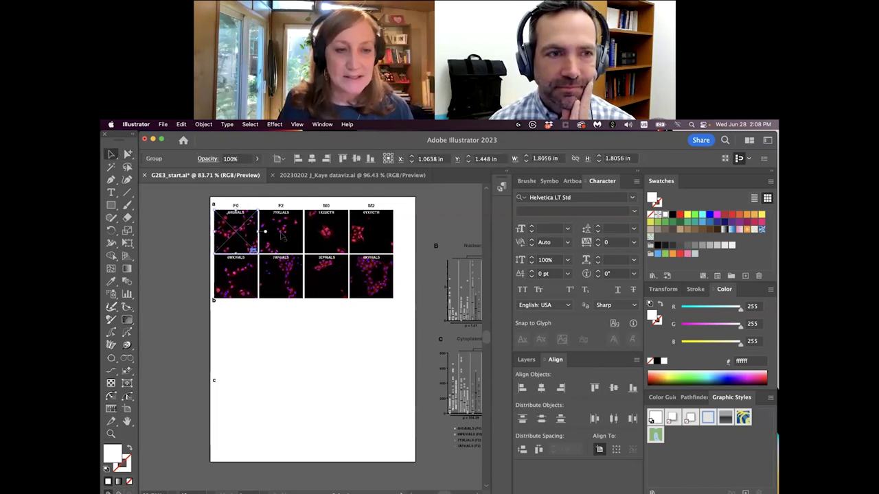
pyautogui.click(331, 228)
pyautogui.click(300, 204)
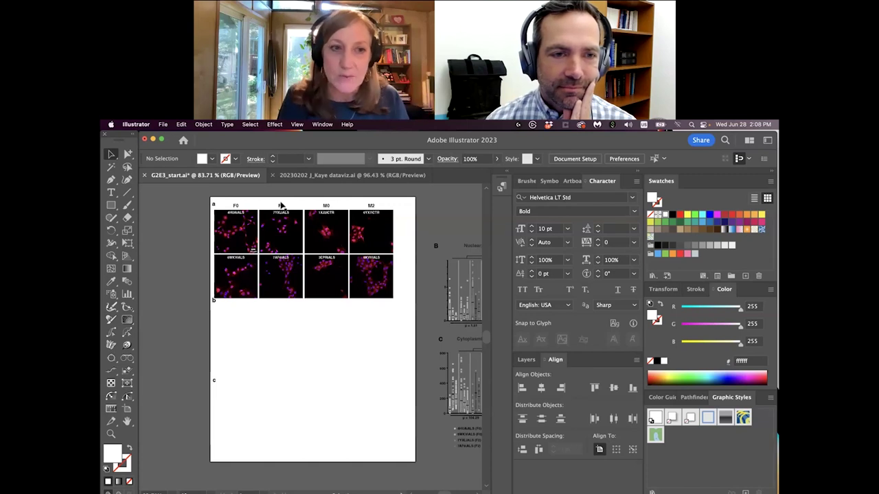
pyautogui.moveTo(271, 198); pyautogui.dragTo(380, 334)
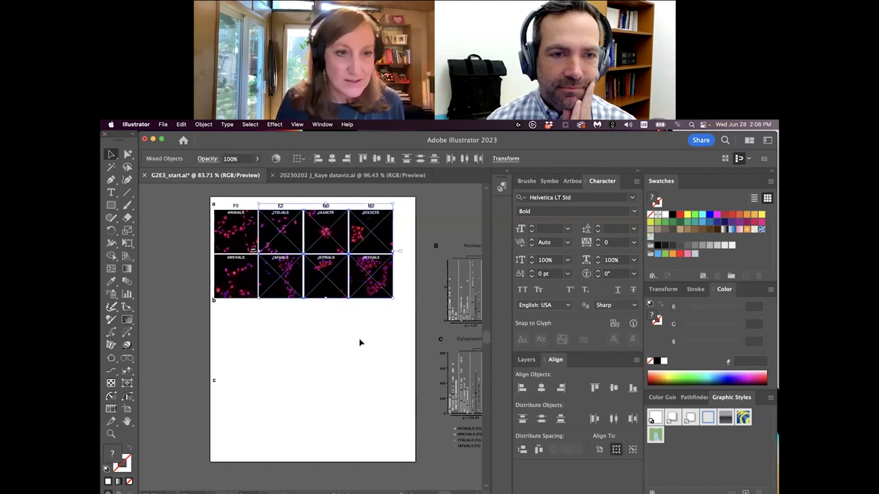
pyautogui.click(326, 345)
# Tighten the gaps before the M0 and M2 columns, and raise the lower image row together with panel letter b.
pyautogui.moveTo(310, 198); pyautogui.dragTo(385, 346)
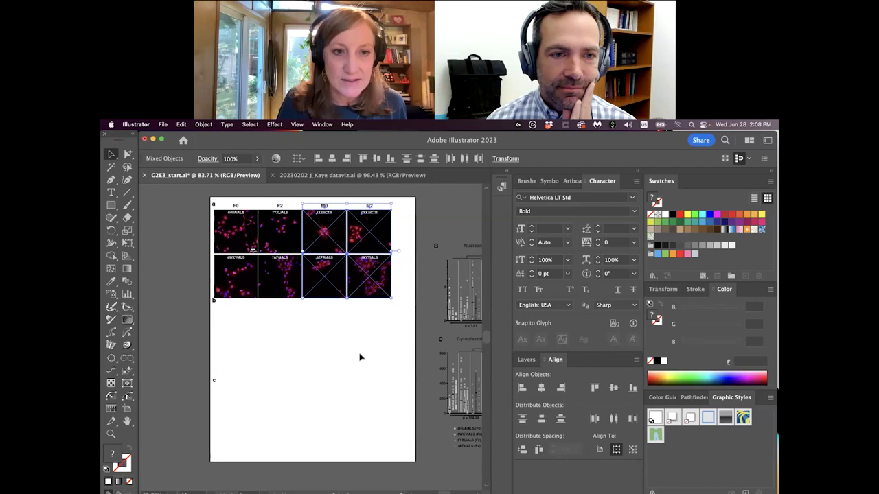
pyautogui.press('super+shift+a')
pyautogui.moveTo(354, 199); pyautogui.dragTo(401, 321)
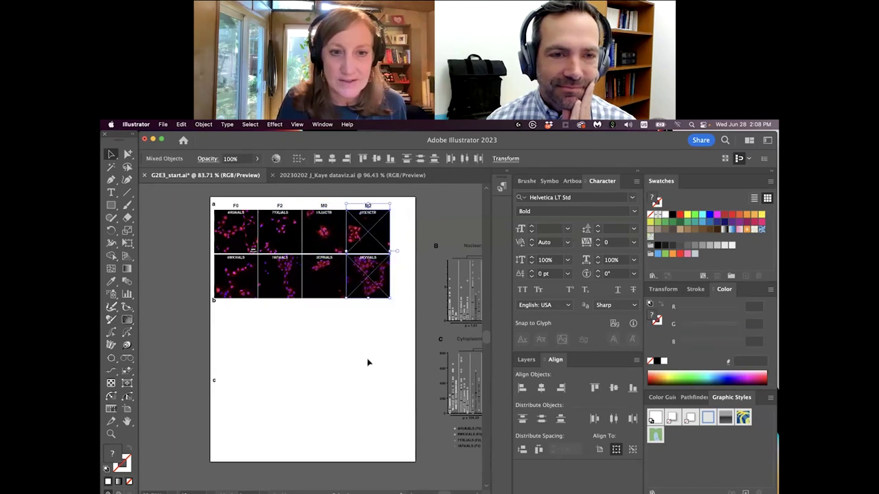
pyautogui.press('super+shift+a')
pyautogui.moveTo(213, 371); pyautogui.dragTo(393, 274)
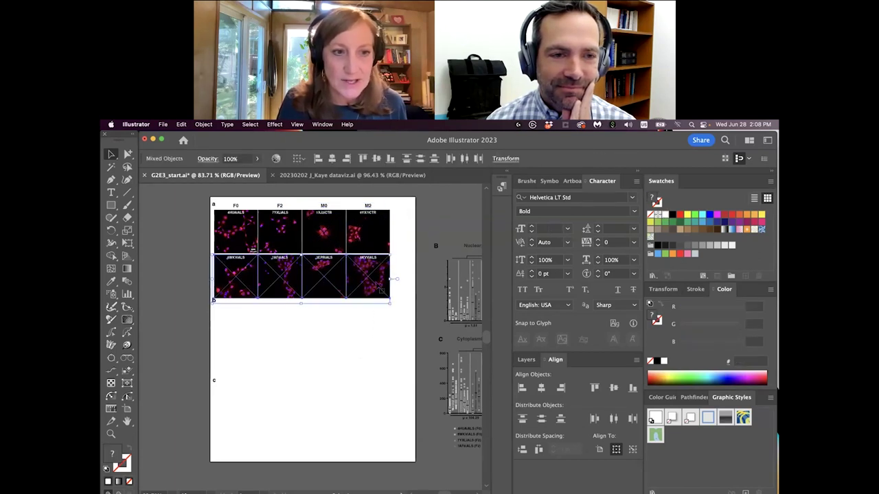
pyautogui.click(318, 336)
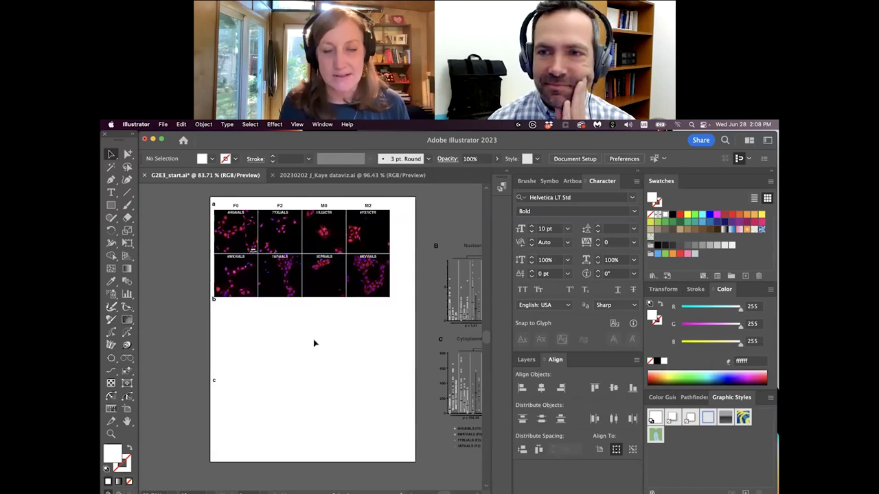
# Try placing the Nuclear-Cytoplasmic Ratio and Cytoplasmic G2E3 Expression charts side by side below the microscopy images, with the legend beneath them.
pyautogui.moveTo(318, 344); pyautogui.dragTo(240, 357)
pyautogui.click(110, 435)
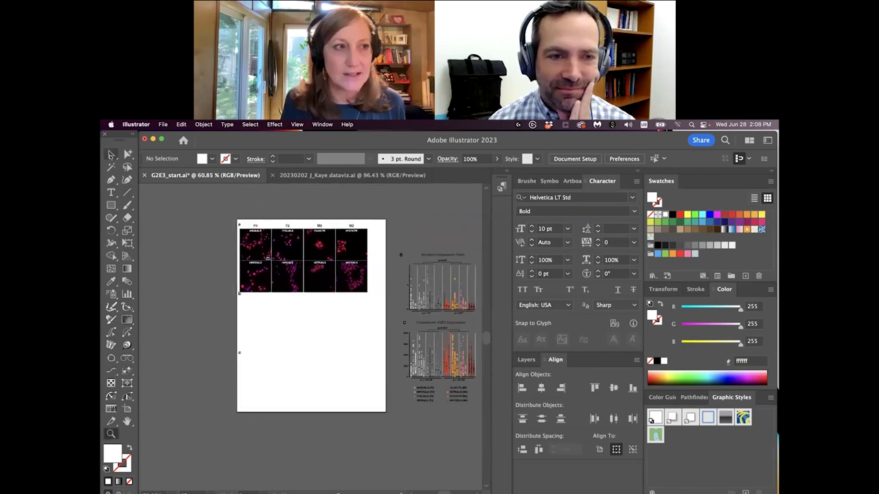
pyautogui.click(111, 154)
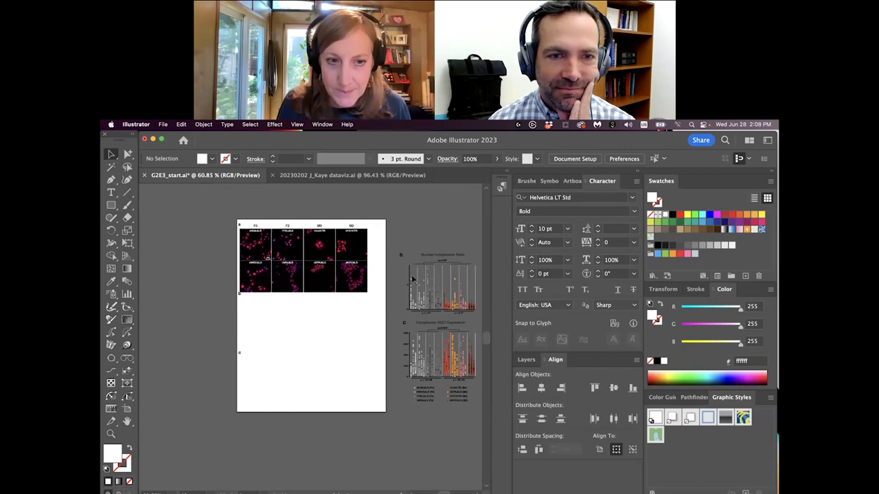
pyautogui.moveTo(433, 263); pyautogui.dragTo(268, 310)
pyautogui.moveTo(466, 373); pyautogui.dragTo(374, 350)
pyautogui.moveTo(416, 388); pyautogui.dragTo(279, 374)
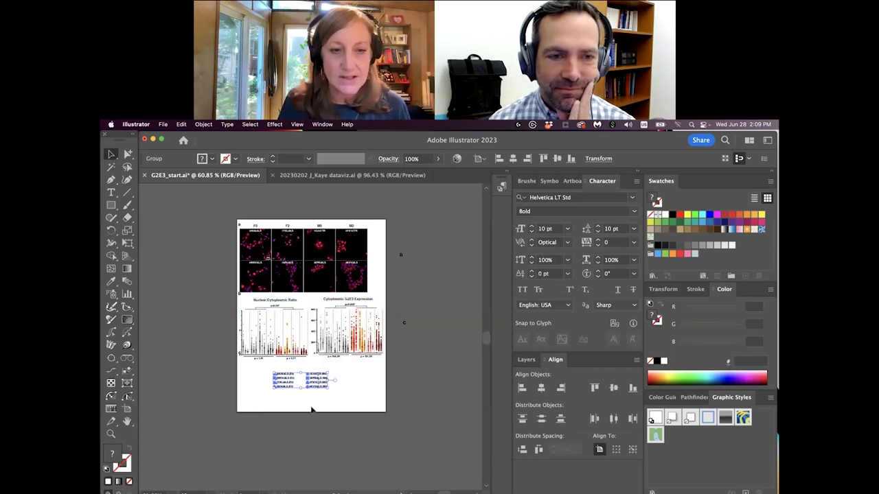
# Undo the moves of the legend and both charts.
pyautogui.press('super+z')
pyautogui.press('super+z')
pyautogui.press('super+z')
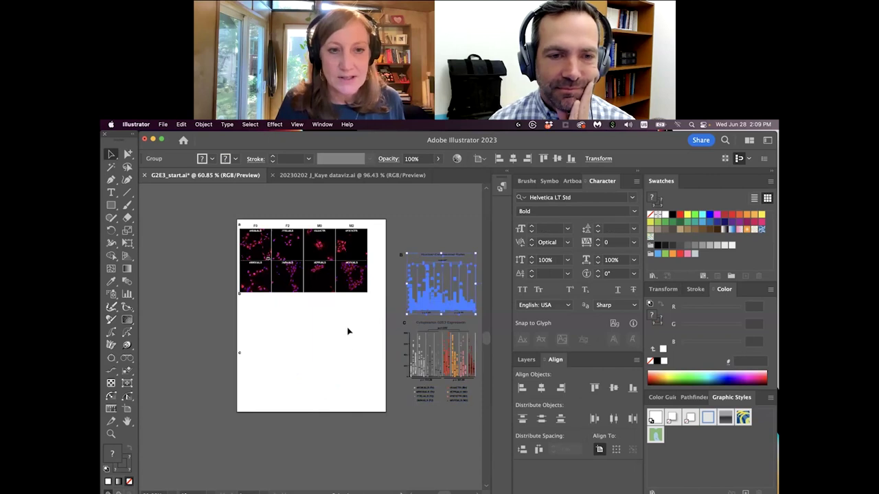
# Move the M0 and M2 image columns with their headings beneath the F0 and F2 columns.
pyautogui.moveTo(368, 320); pyautogui.dragTo(309, 288)
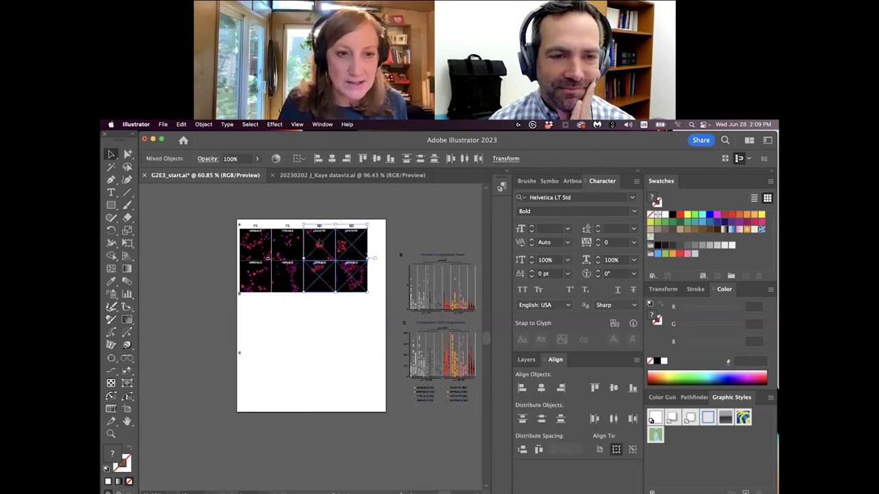
pyautogui.moveTo(321, 243); pyautogui.dragTo(255, 313)
pyautogui.click(234, 295)
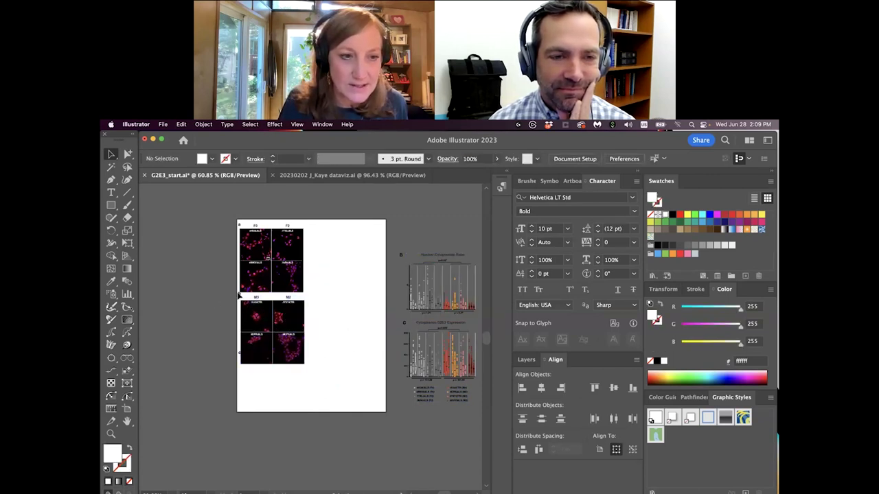
# Move the lowercase panel letters b and c to the empty area of the artboard beside the F2 images.
pyautogui.press('t')
pyautogui.click(330, 231)
pyautogui.write('b')
pyautogui.press('Return')
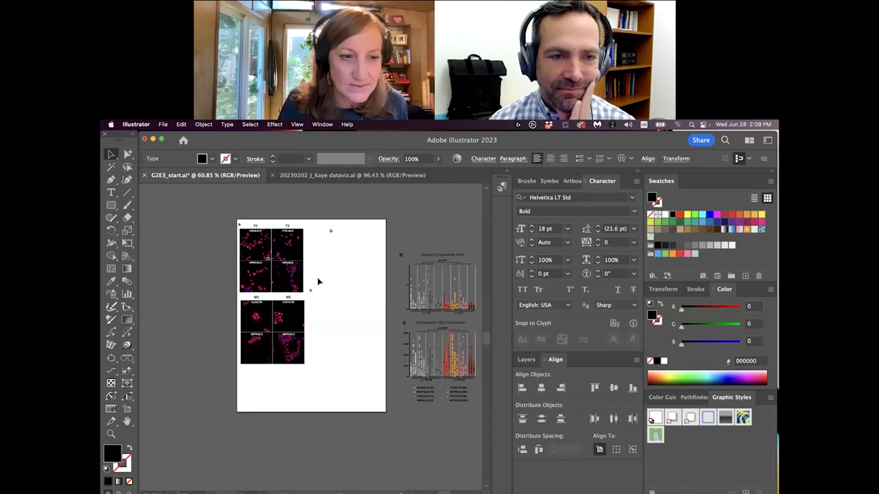
pyautogui.write('c')
pyautogui.press('Escape')
# Nudge the M0 and M2 image block with its headings into line with the F0 and F2 block above, and deselect it.
pyautogui.moveTo(319, 296); pyautogui.dragTo(309, 317)
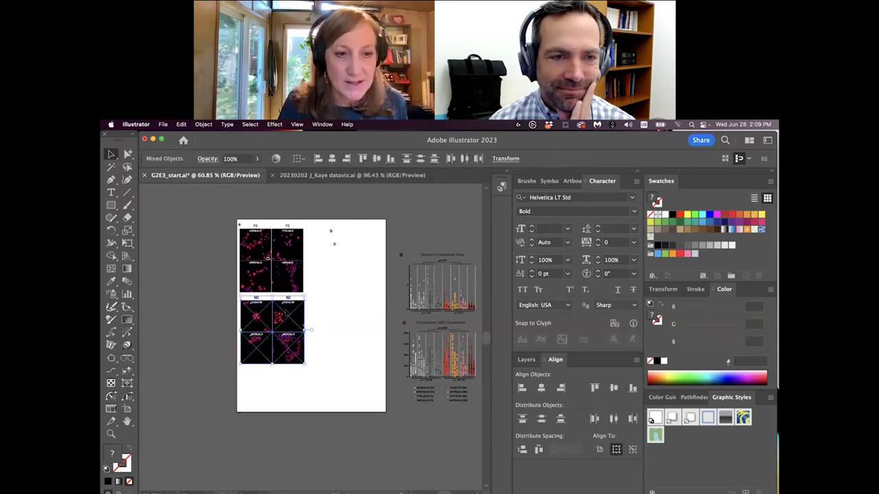
pyautogui.moveTo(256, 315); pyautogui.dragTo(254, 314)
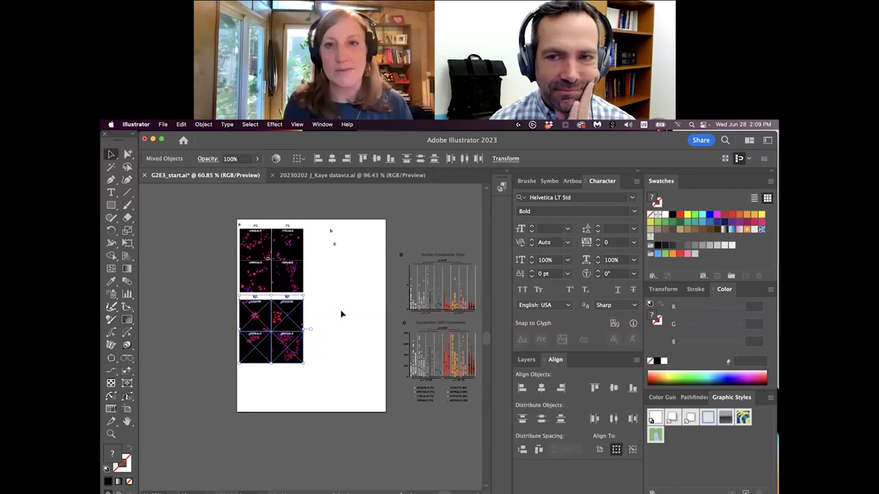
pyautogui.click(326, 302)
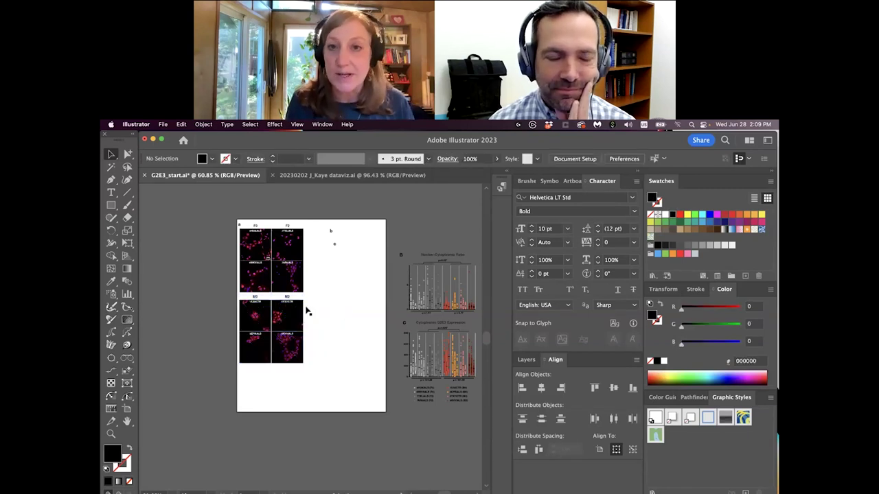
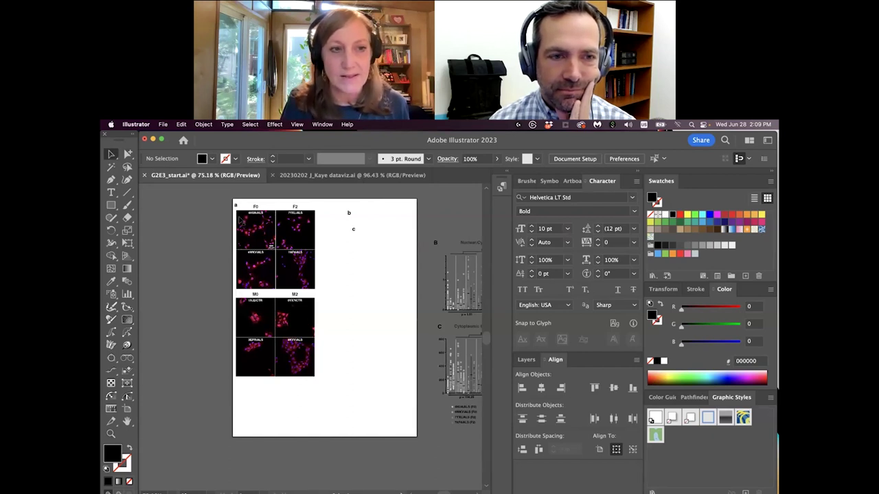
# Left-align the four images in the F0/M0 column, and line up the four F2/M2 images in the neighbouring column.
pyautogui.click(241, 242)
pyautogui.keyDown('shift'); pyautogui.click(245, 349); pyautogui.keyUp('shift')
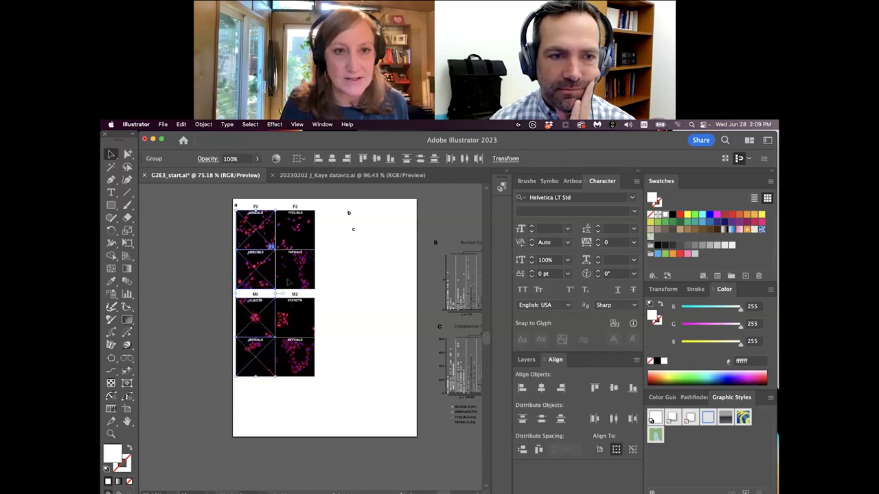
pyautogui.click(318, 158)
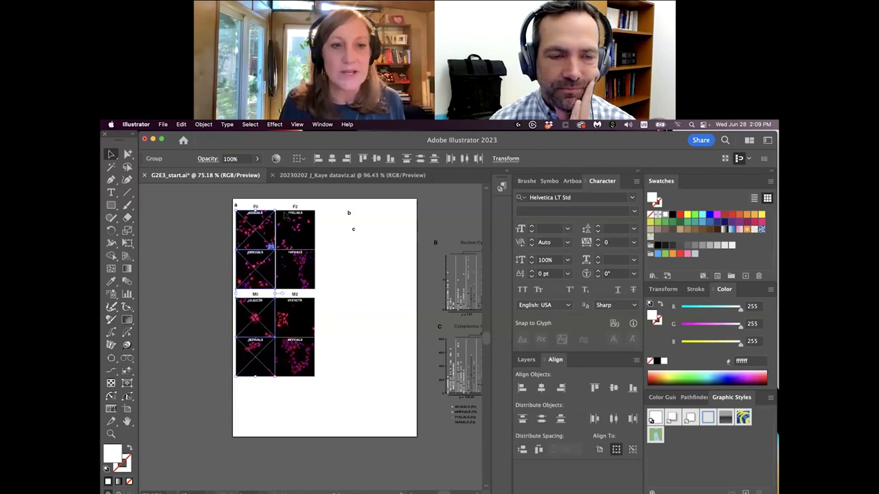
pyautogui.click(286, 219)
pyautogui.keyDown('shift'); pyautogui.click(300, 319); pyautogui.keyUp('shift')
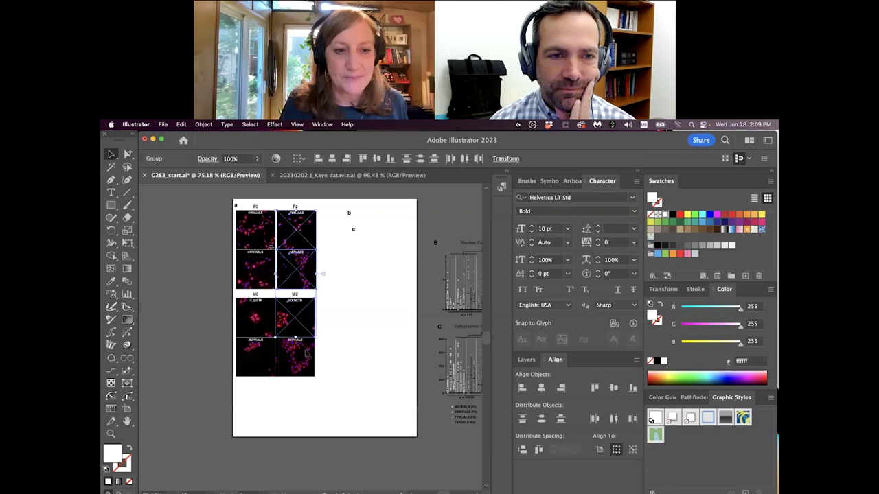
pyautogui.click(335, 309)
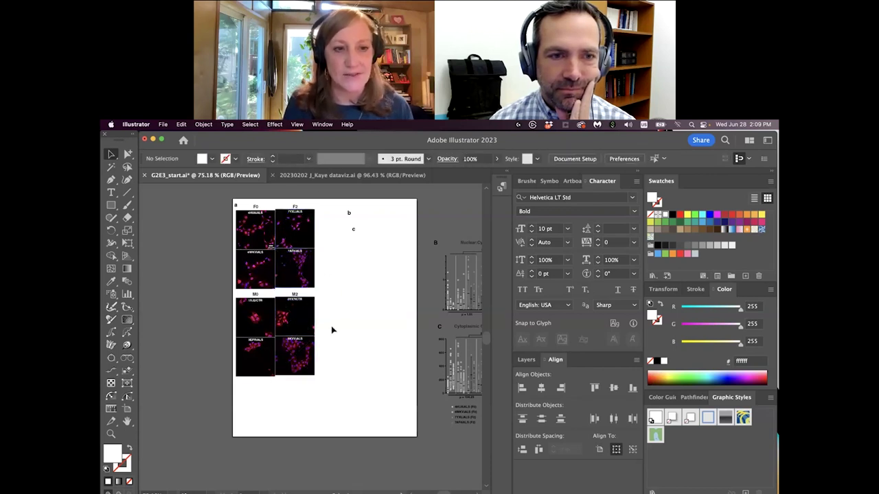
# Top-align the paired images in each row, and nudge the 6WKViALS and 7AF6iALS row up against the first row.
pyautogui.click(255, 227)
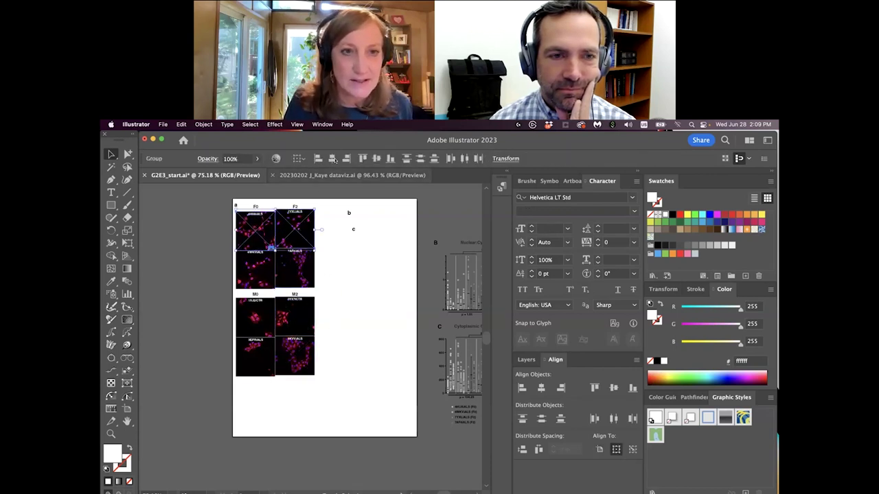
pyautogui.click(328, 255)
pyautogui.click(260, 276)
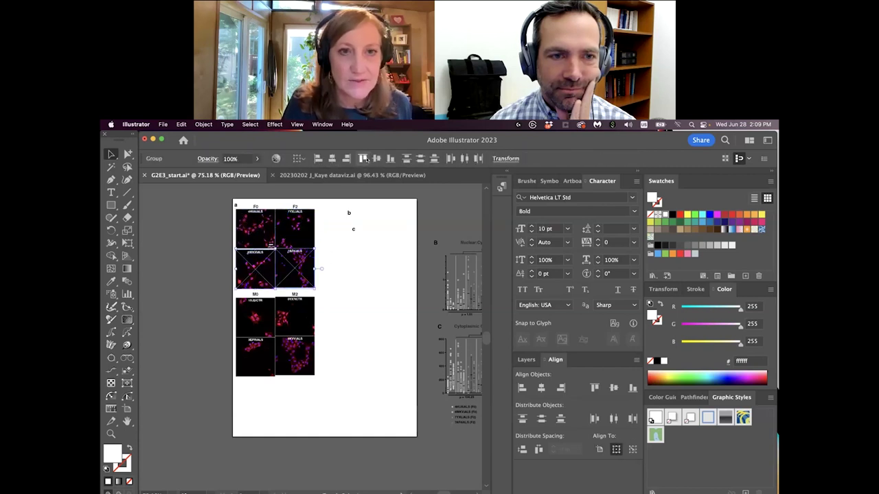
pyautogui.click(355, 287)
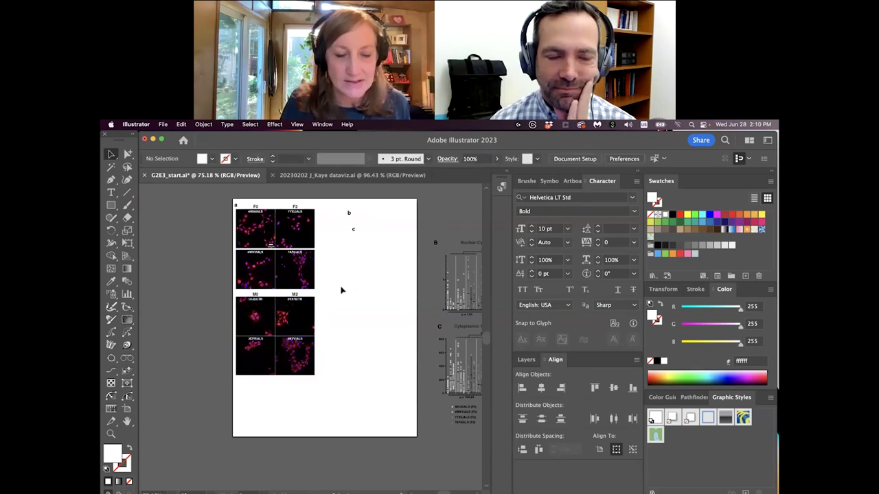
pyautogui.click(326, 273)
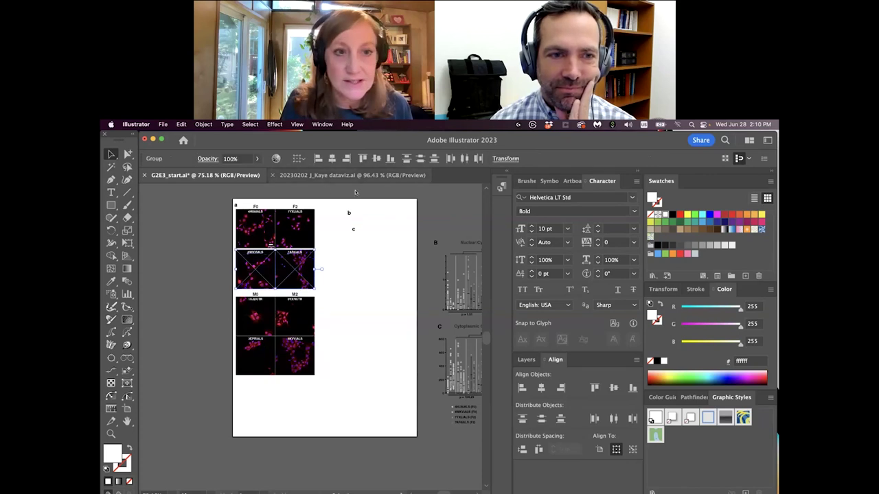
pyautogui.click(342, 264)
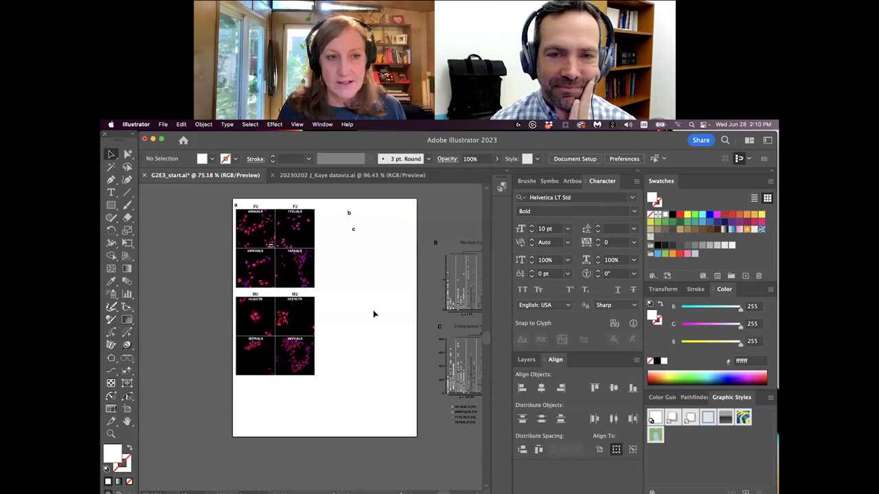
# Stack the Nuclear:Cytoplasmic Ratio chart above the Cytoplasmic G2E3 Expression chart beside the images, and remove their old capital panel letters.
pyautogui.press('super+v')
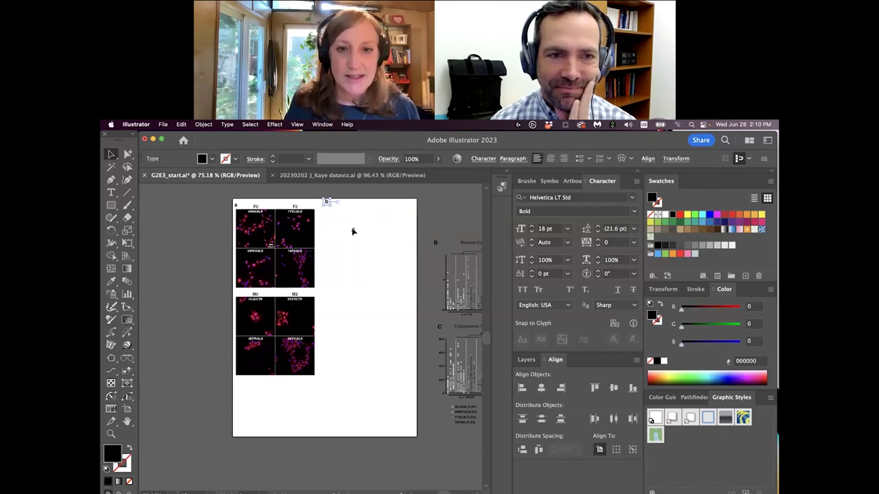
pyautogui.moveTo(469, 246); pyautogui.dragTo(344, 220)
pyautogui.click(434, 243)
pyautogui.moveTo(469, 342); pyautogui.dragTo(342, 318)
pyautogui.click(428, 316)
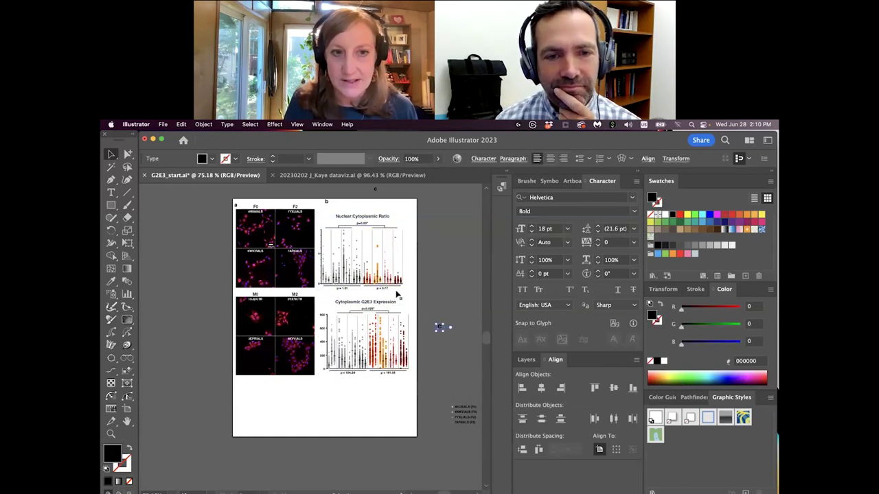
# Position panel letters b and c at their charts, and place the cell-line legend beneath the Cytoplasmic G2E3 Expression chart.
pyautogui.click(320, 297)
pyautogui.moveTo(327, 202); pyautogui.dragTo(321, 206)
pyautogui.moveTo(454, 409); pyautogui.dragTo(328, 391)
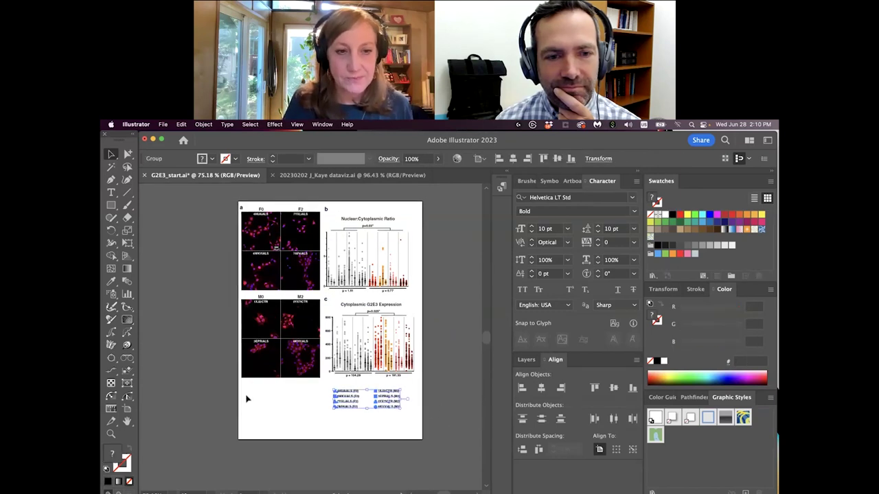
# Shift the Cytoplasmic G2E3 Expression chart slightly left to sit closer in line with the chart above.
pyautogui.click(349, 263)
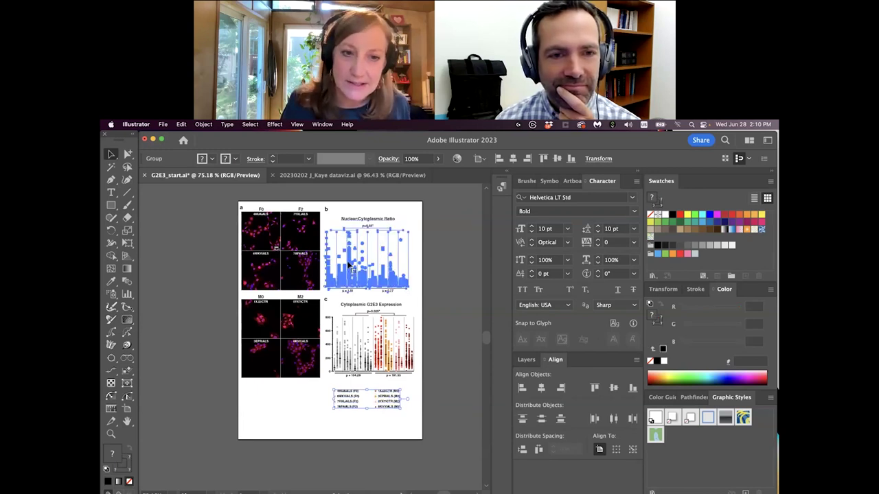
pyautogui.keyDown('shift'); pyautogui.click(343, 323); pyautogui.keyUp('shift')
pyautogui.click(448, 250)
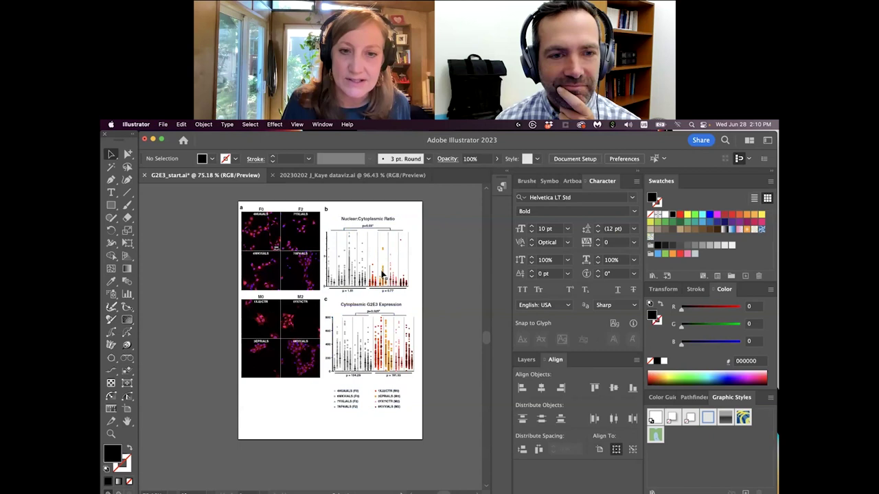
pyautogui.click(388, 276)
pyautogui.keyDown('shift'); pyautogui.click(354, 322); pyautogui.keyUp('shift')
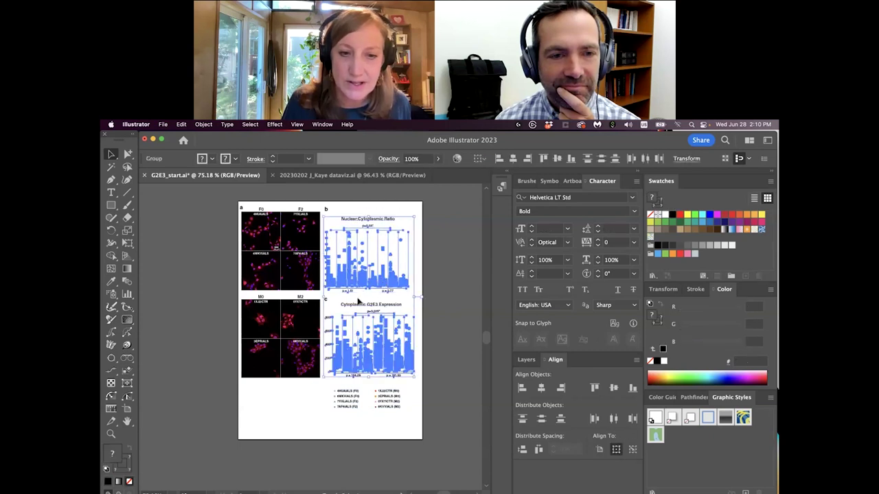
pyautogui.click(447, 257)
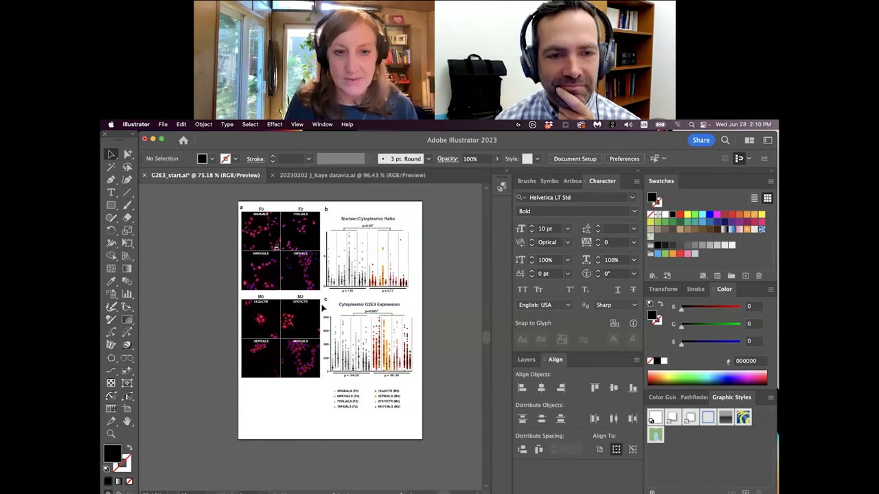
# Show the rulers and place a vertical guide along the y-axis of the Cytoplasmic G2E3 Expression chart.
pyautogui.press('z')
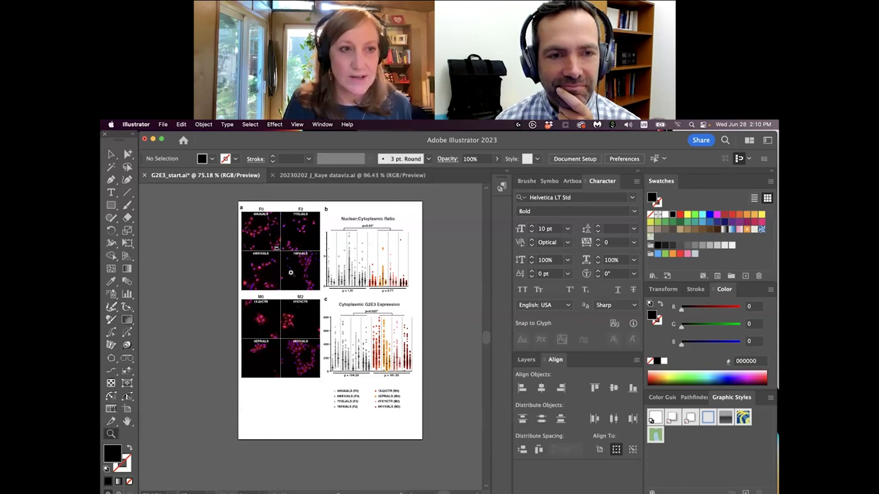
pyautogui.click(296, 124)
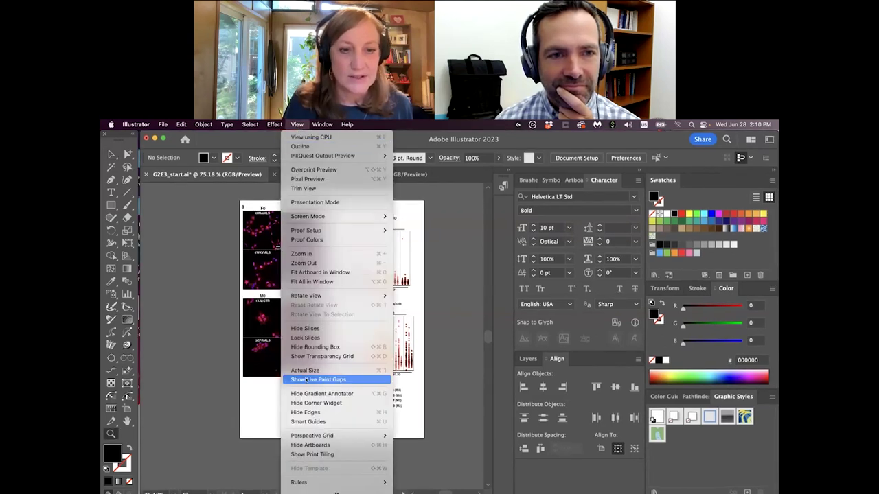
pyautogui.moveTo(299, 482)
pyautogui.click(433, 468)
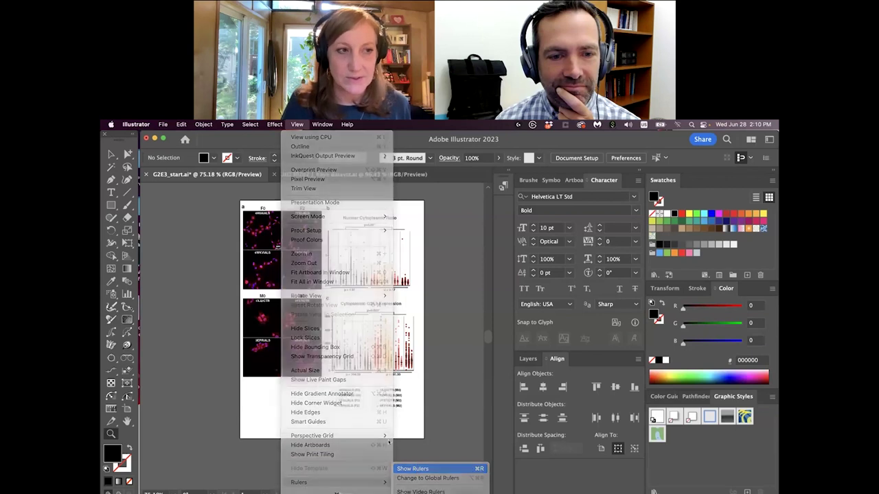
pyautogui.moveTo(328, 246); pyautogui.dragTo(339, 322)
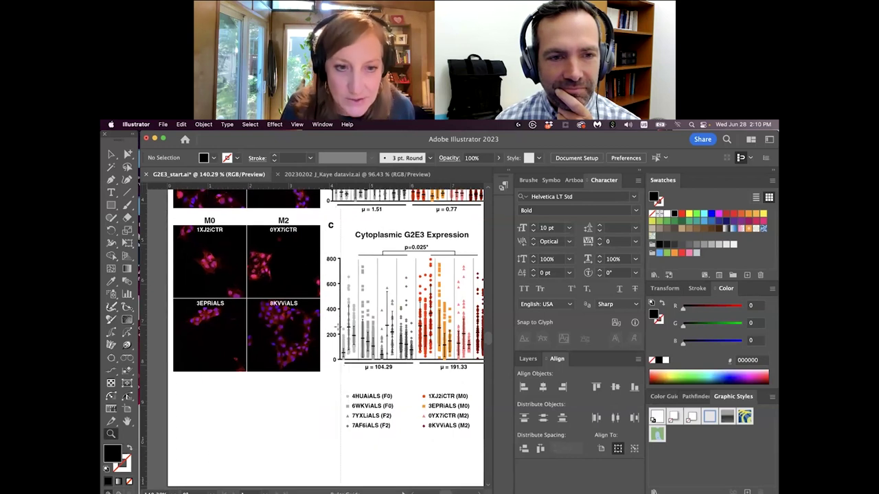
pyautogui.scroll(2, 333, 342)
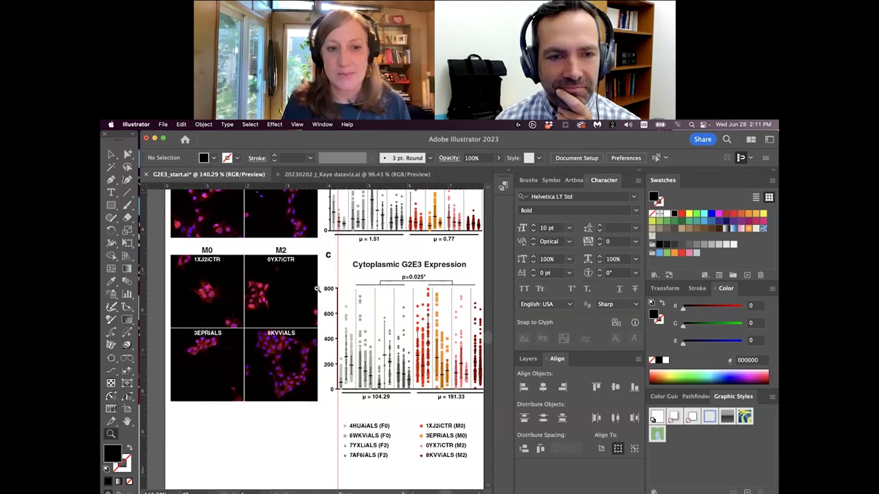
# Shift the Nuclear:Cytoplasmic Ratio chart left until its y-axis lines up with the vertical guide, and deselect it.
pyautogui.scroll(5, 325, 277)
pyautogui.moveTo(331, 337); pyautogui.dragTo(310, 267)
pyautogui.press('v')
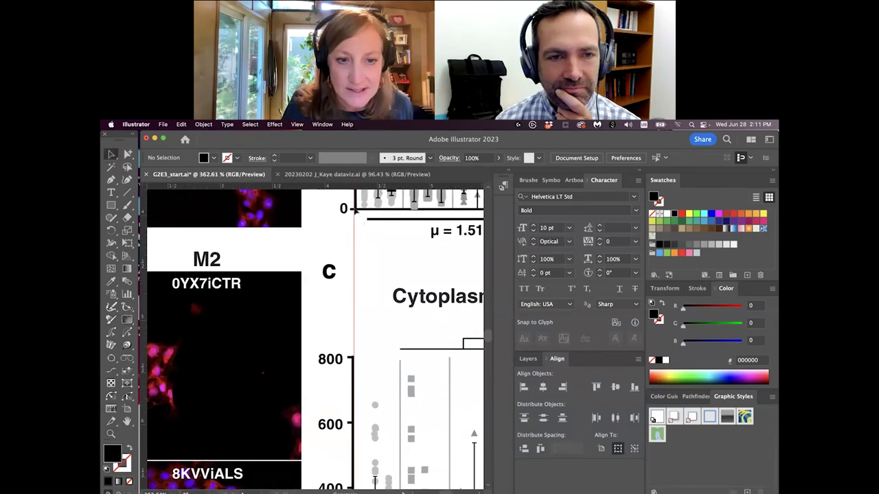
pyautogui.moveTo(356, 211); pyautogui.dragTo(353, 211)
pyautogui.click(323, 248)
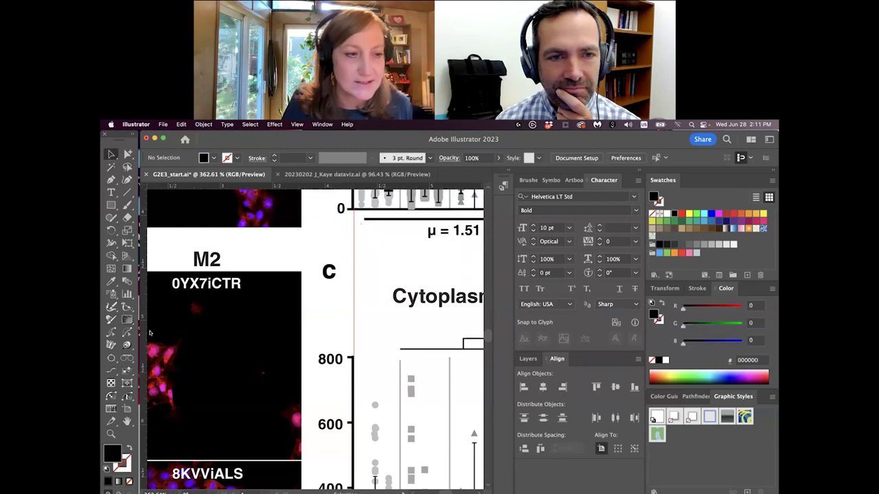
# Set the view to 100% and hide the vertical guide.
pyautogui.doubleClick(110, 433)
pyautogui.click(297, 125)
pyautogui.click(295, 124)
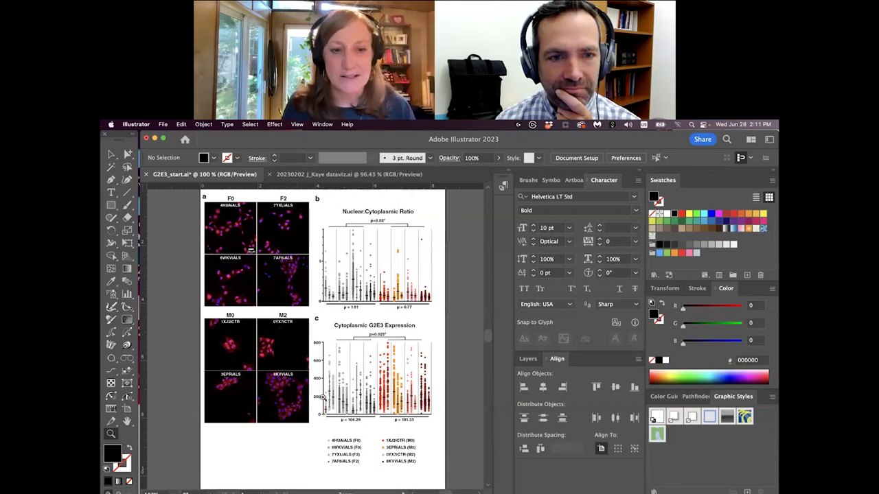
pyautogui.press('v')
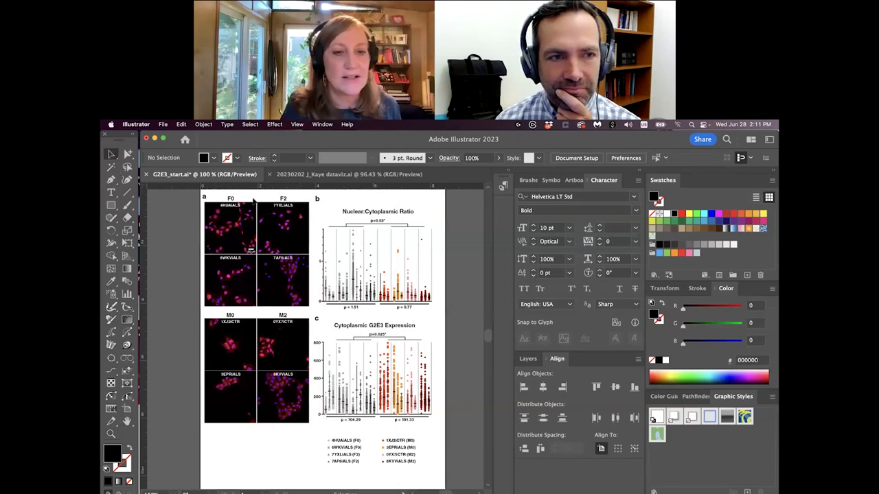
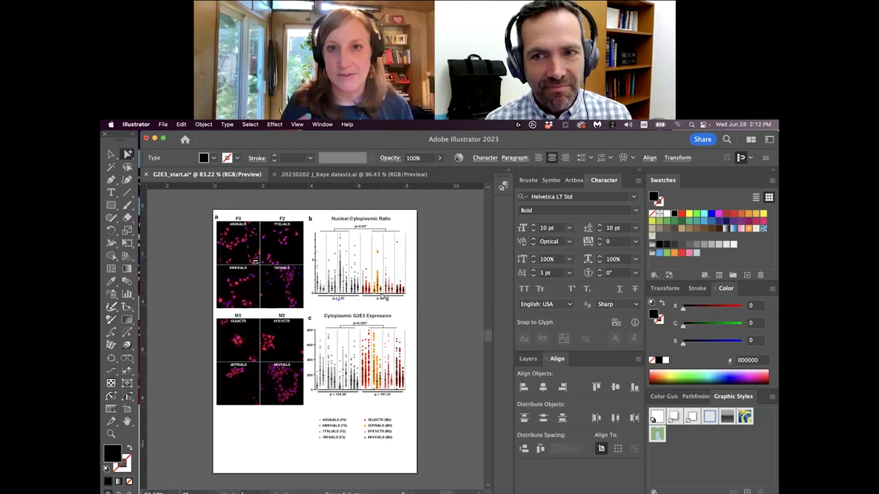
# Undo the last change to the mean labels under the Nuclear:Cytoplasmic Ratio chart, and clear the selection.
pyautogui.press('super+z')
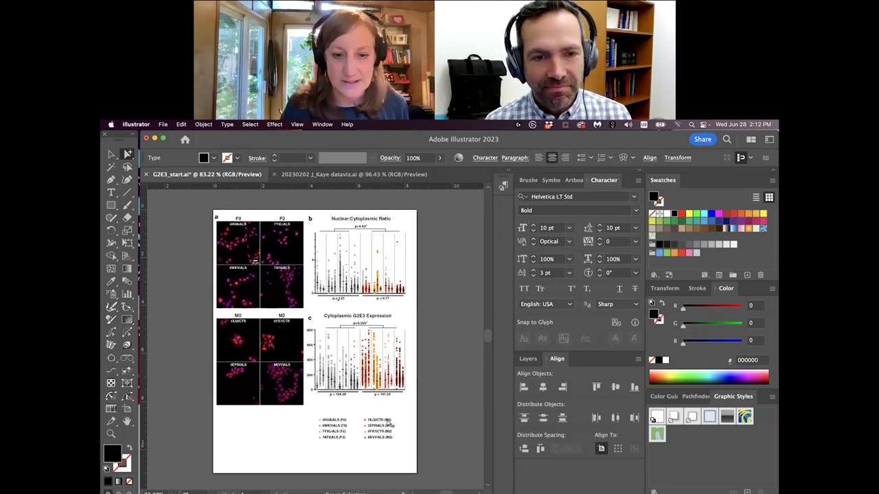
pyautogui.click(428, 394)
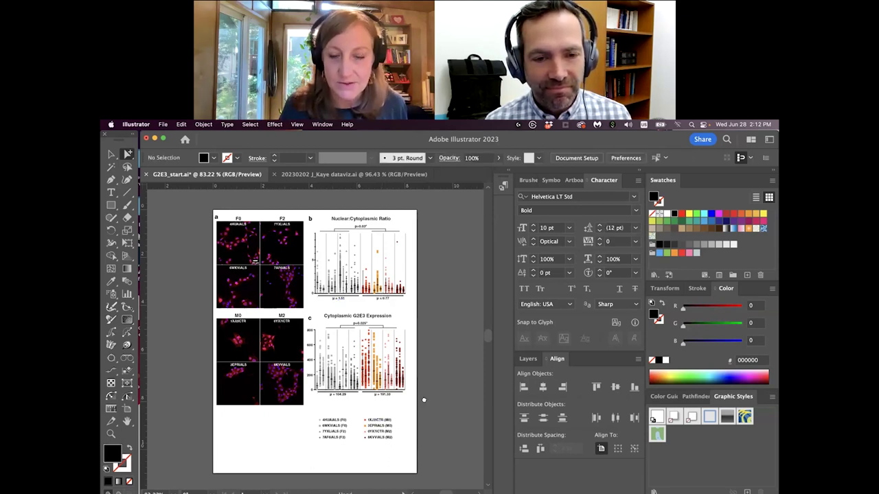
# Move the sample legend group up so it sits closer beneath the Cytoplasmic G2E3 Expression chart.
pyautogui.scroll(-2, 420, 397)
pyautogui.press('v')
pyautogui.moveTo(375, 411); pyautogui.dragTo(375, 396)
pyautogui.scroll(3, 428, 318)
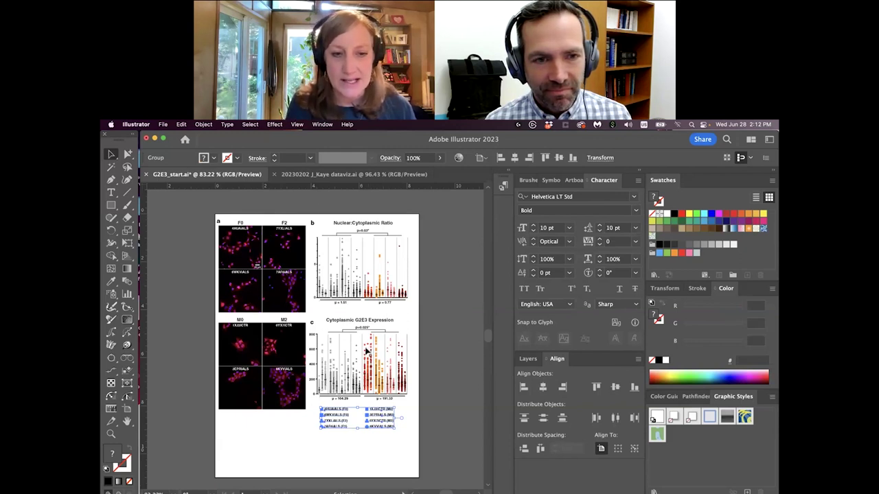
# Try right-aligning the text of the y-axis number labels, and return the labels to left alignment.
pyautogui.click(111, 433)
pyautogui.moveTo(297, 312); pyautogui.dragTo(297, 313)
pyautogui.scroll(-3, 330, 289)
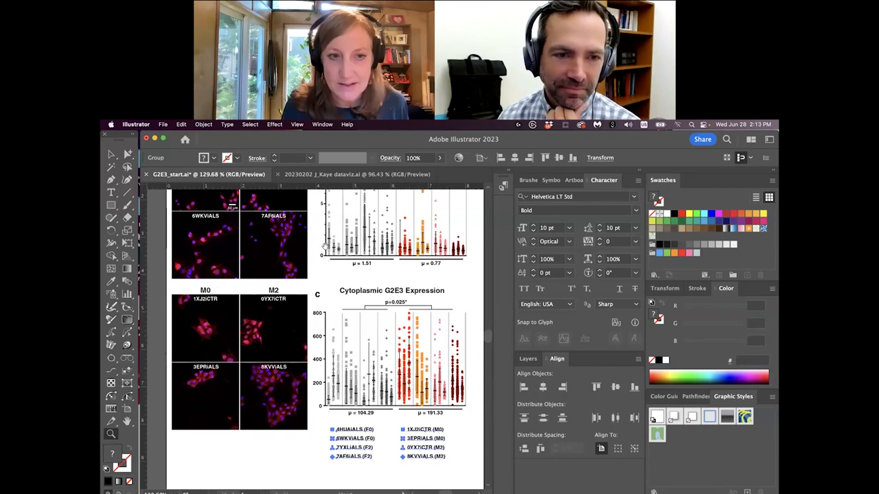
pyautogui.scroll(4, 324, 270)
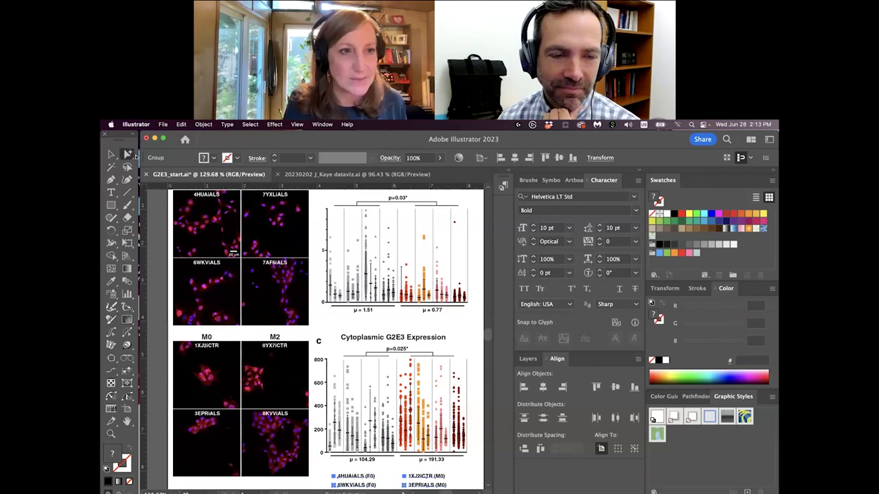
pyautogui.scroll(-3, 310, 206)
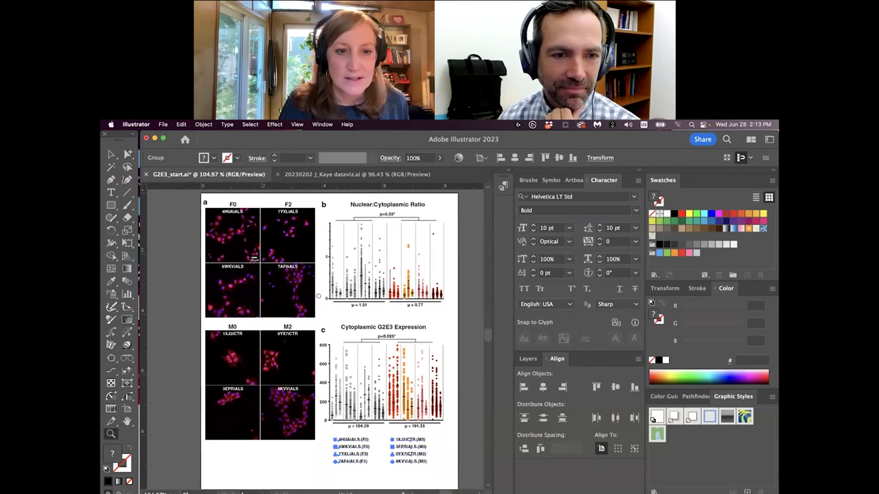
pyautogui.press('a')
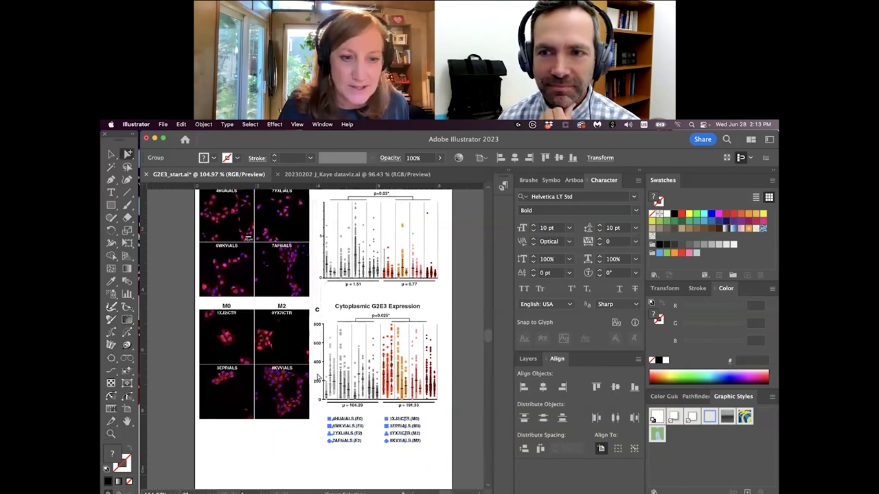
pyautogui.click(320, 404)
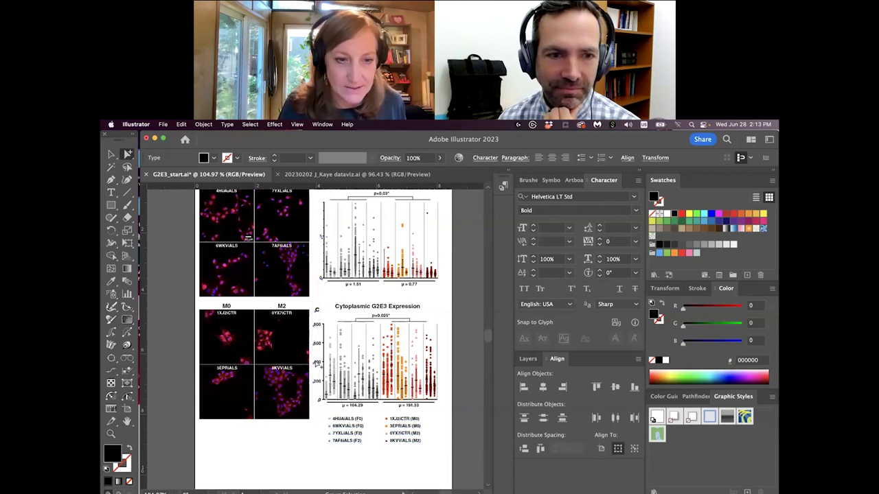
pyautogui.click(316, 312)
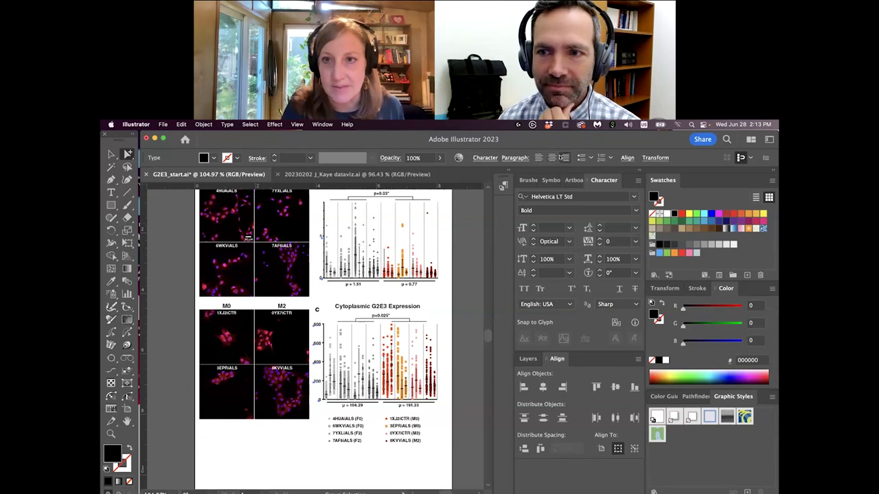
pyautogui.click(565, 158)
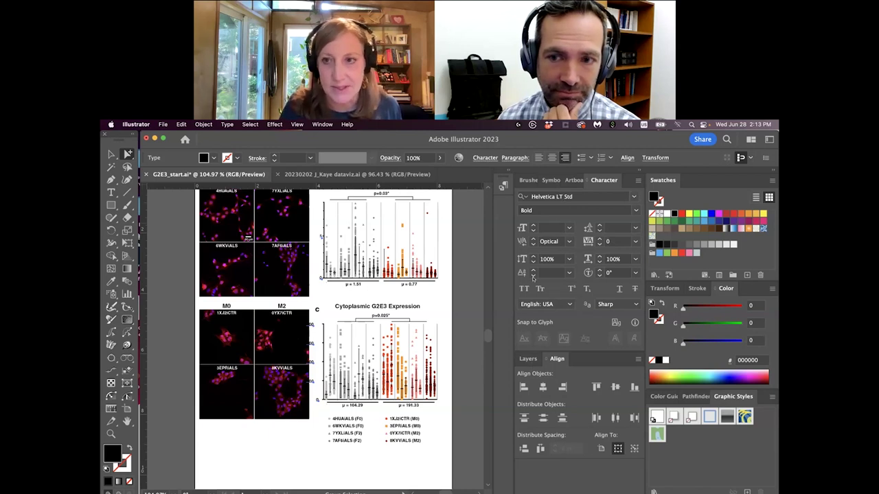
pyautogui.click(538, 158)
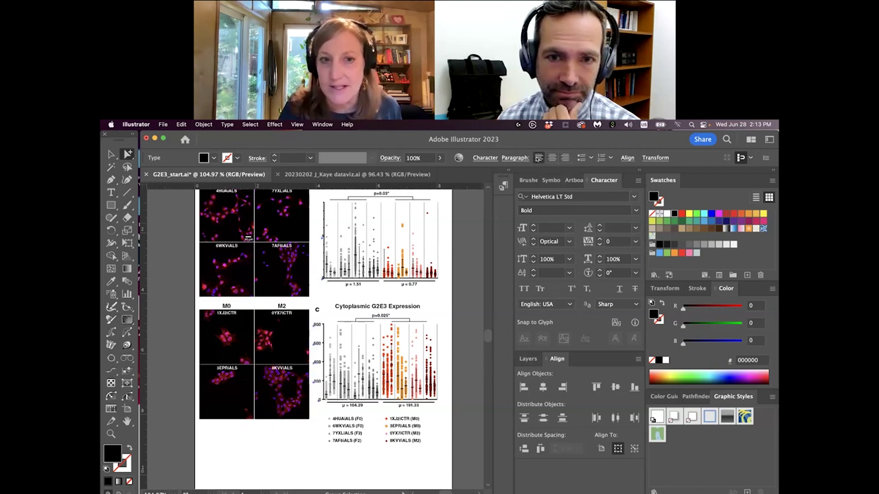
pyautogui.click(564, 158)
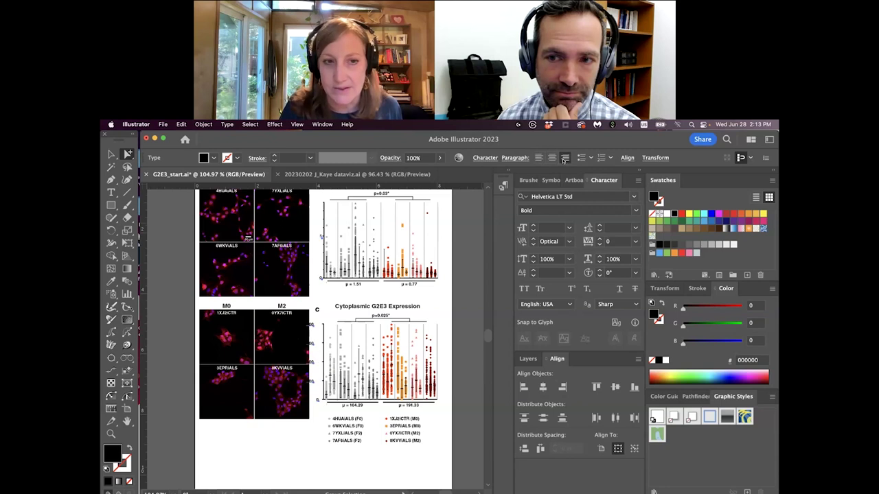
pyautogui.click(538, 158)
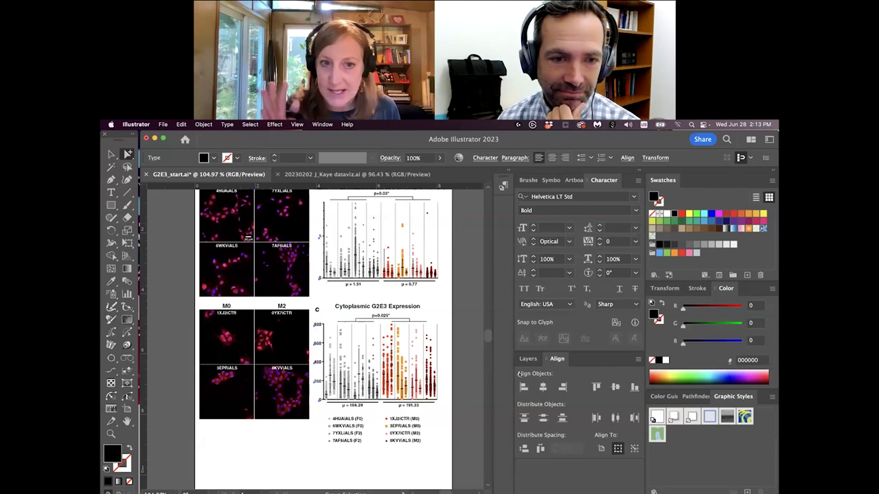
pyautogui.click(539, 157)
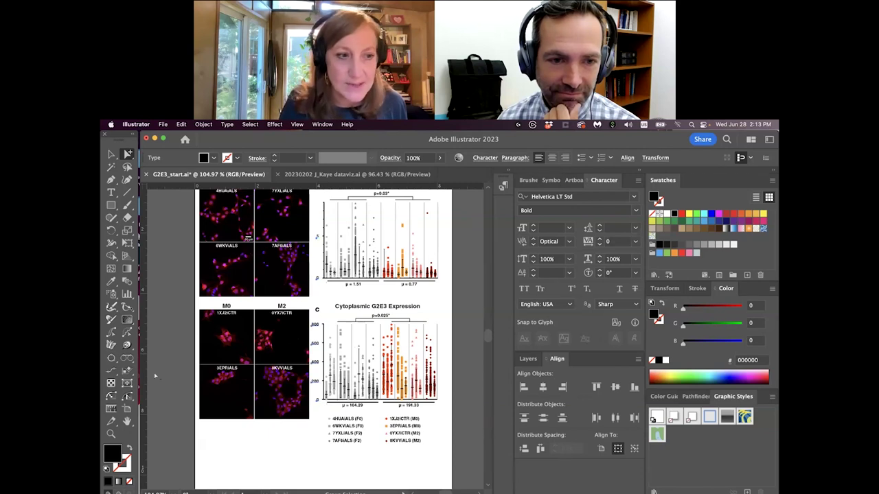
# Select the outer anchor points of the y-axis tick marks on both charts with Direct Selection.
pyautogui.click(111, 433)
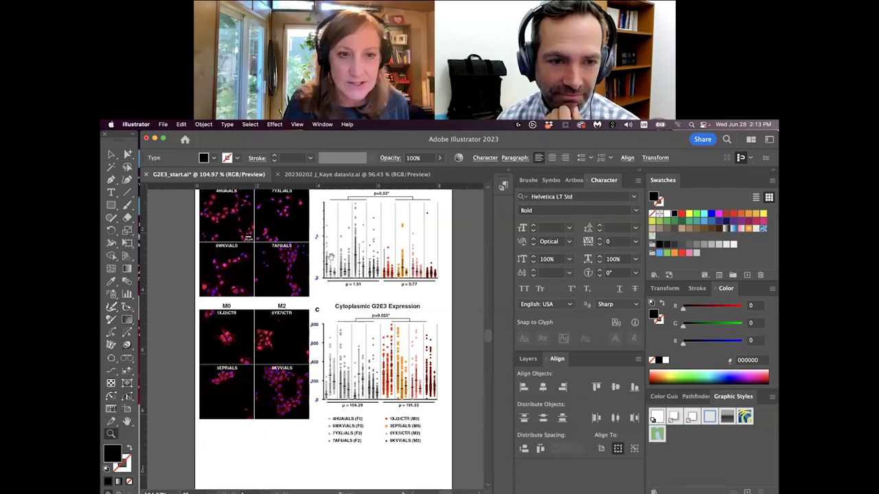
pyautogui.scroll(3, 330, 257)
pyautogui.scroll(5, 330, 257)
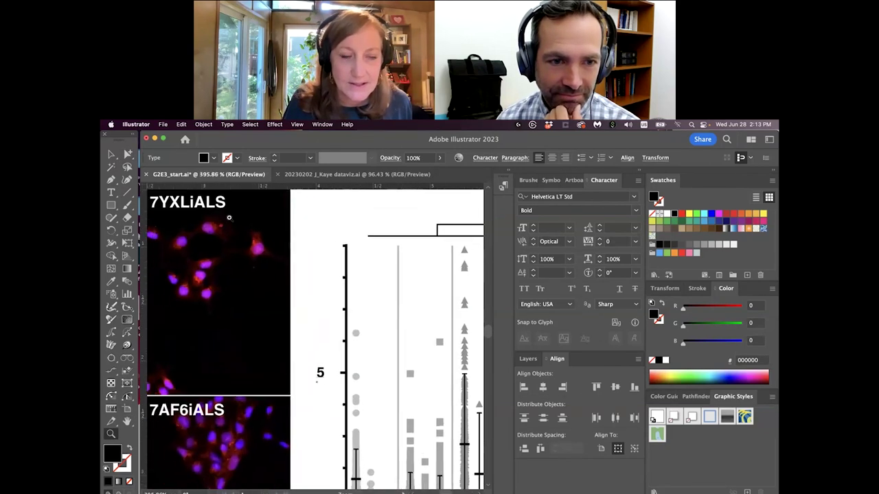
pyautogui.click(128, 154)
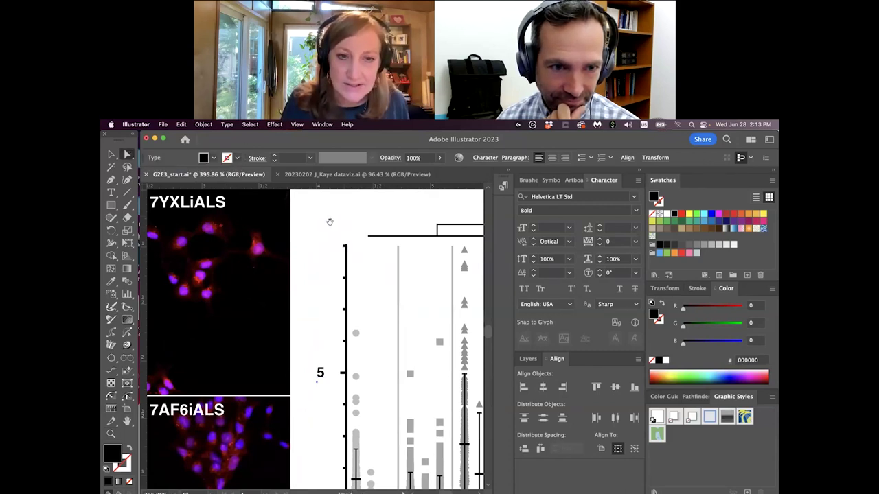
pyautogui.scroll(-2, 329, 222)
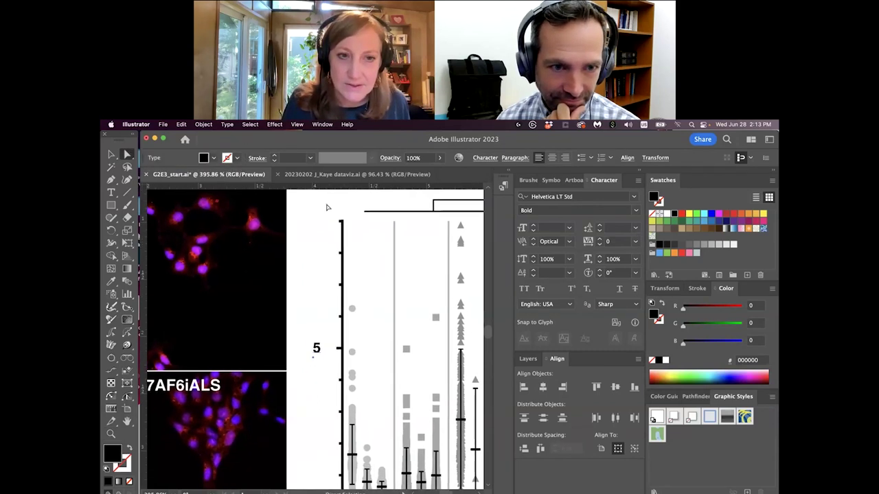
pyautogui.click(340, 419)
pyautogui.scroll(-10, 341, 412)
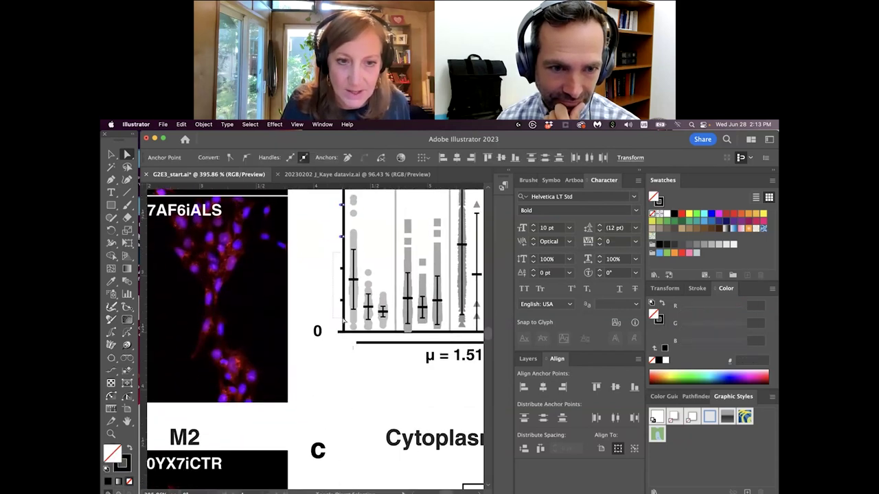
pyautogui.scroll(-6, 351, 403)
pyautogui.scroll(-10, 346, 241)
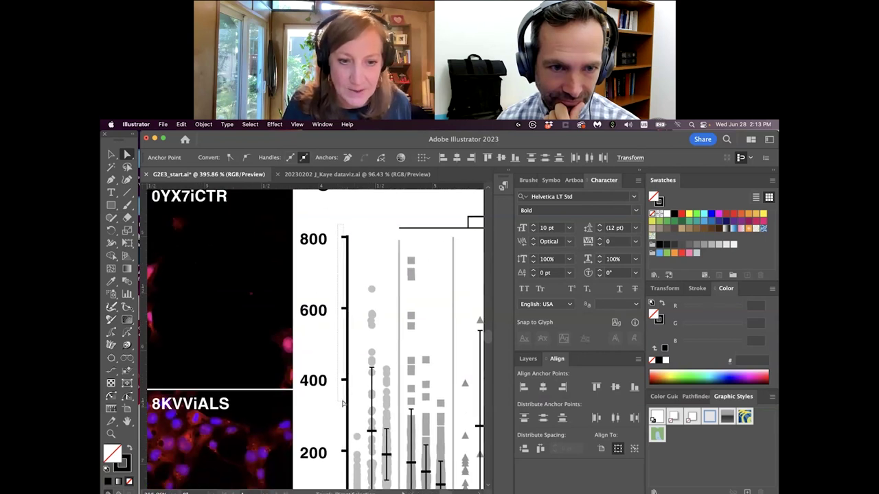
pyautogui.scroll(-10, 342, 403)
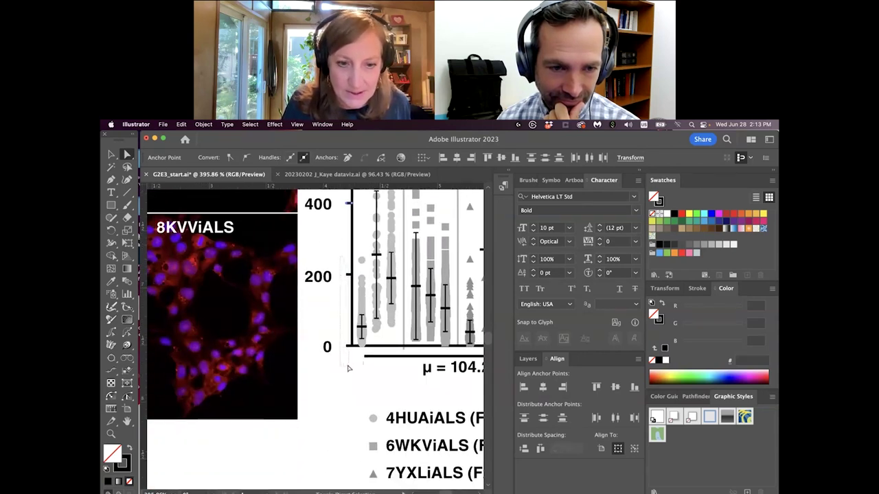
pyautogui.doubleClick(110, 433)
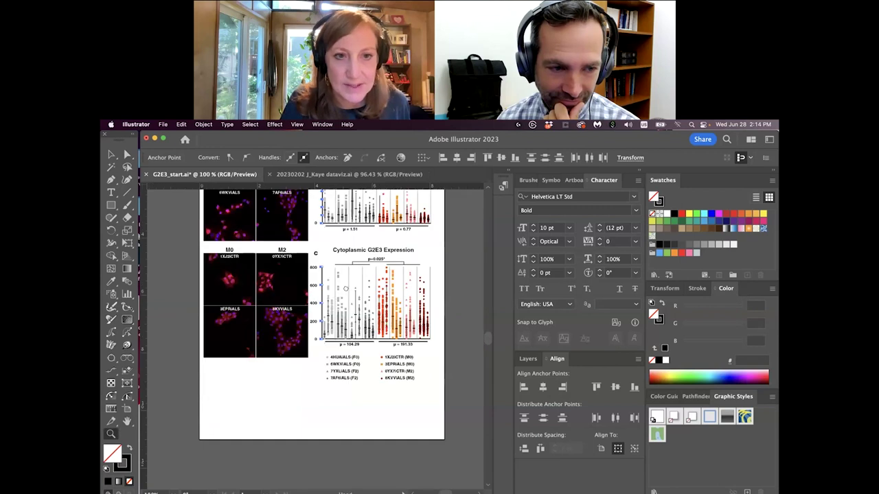
pyautogui.scroll(4, 345, 288)
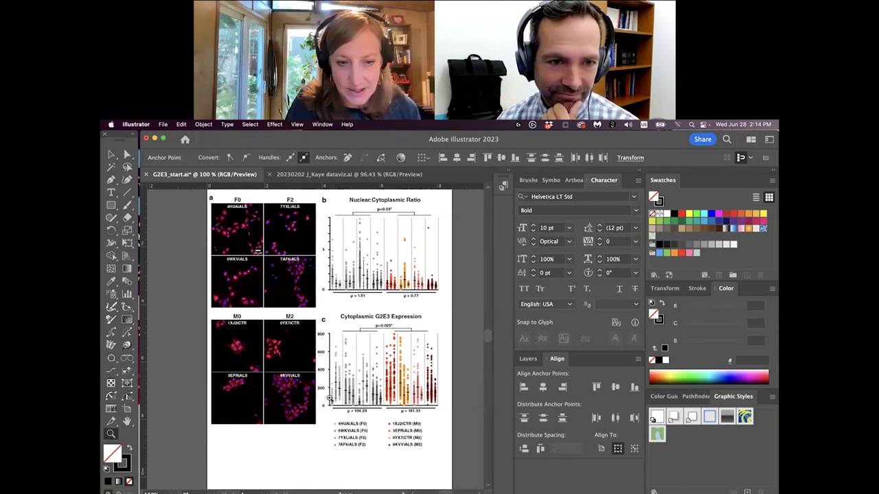
# Switch to Group Selection, select the y-axis number labels of both charts, and clear the selection.
pyautogui.click(127, 155)
pyautogui.click(146, 167)
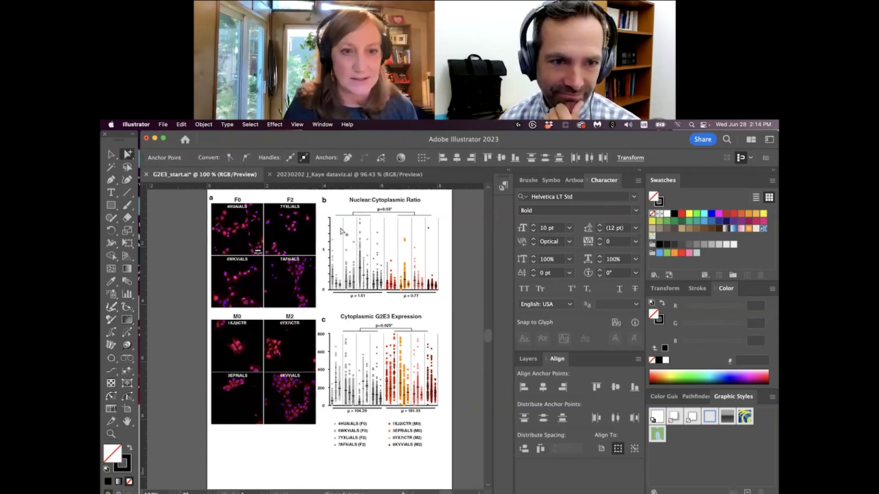
pyautogui.click(323, 227)
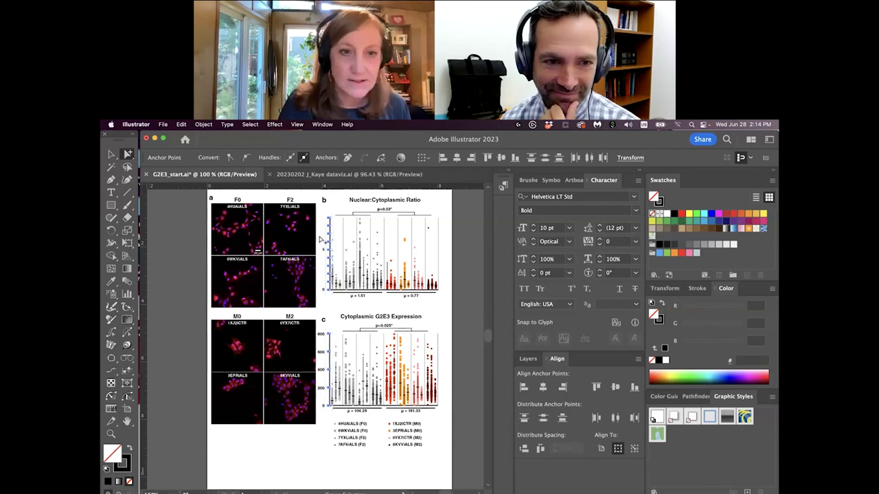
pyautogui.click(324, 236)
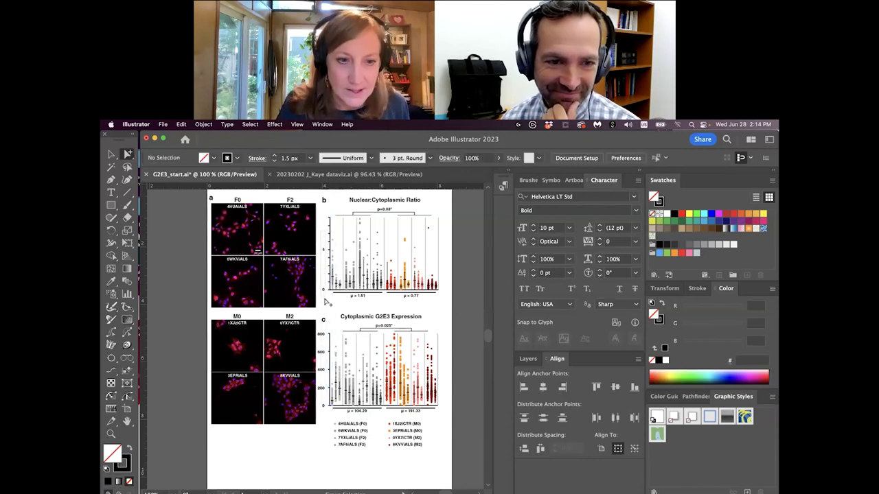
pyautogui.click(322, 334)
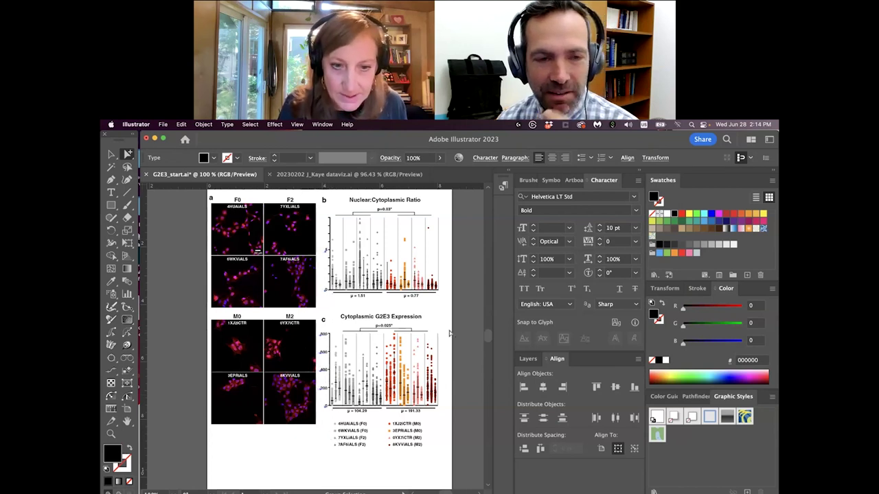
pyautogui.click(456, 331)
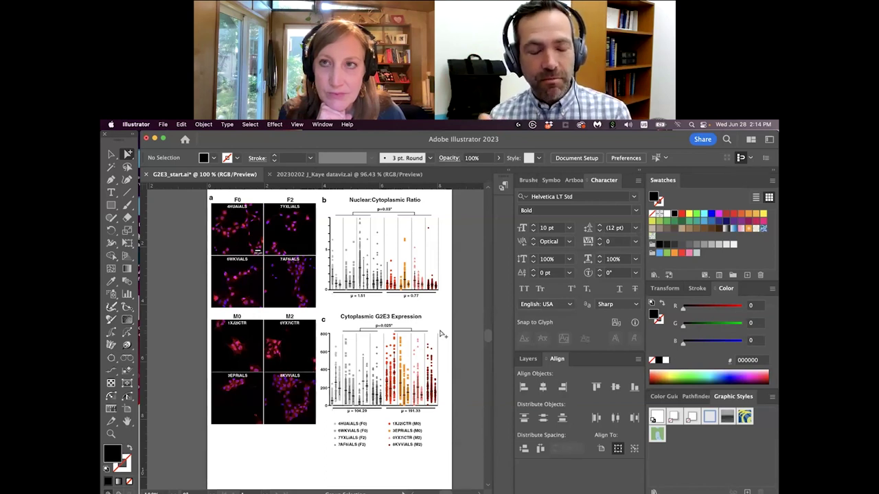
# Right-align the text of both charts' y-axis number labels, line up their right edges, and deselect them.
pyautogui.click(325, 253)
pyautogui.keyDown('shift'); pyautogui.click(328, 300); pyautogui.keyUp('shift')
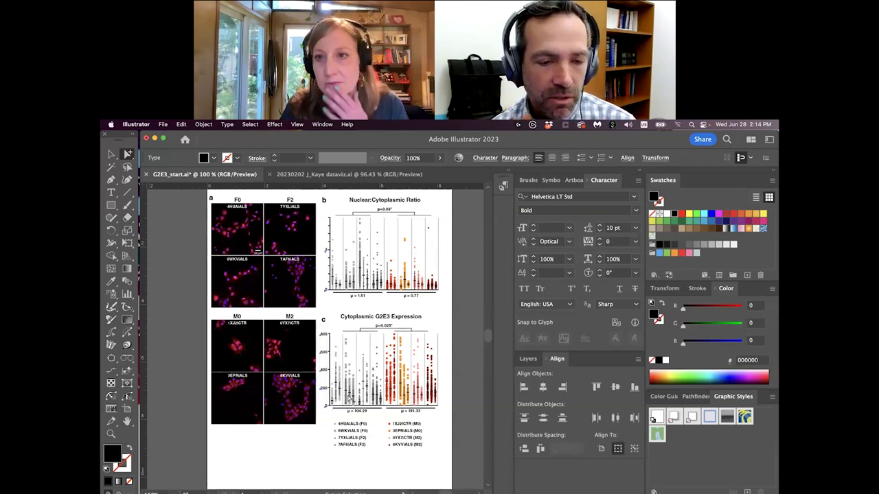
pyautogui.click(564, 158)
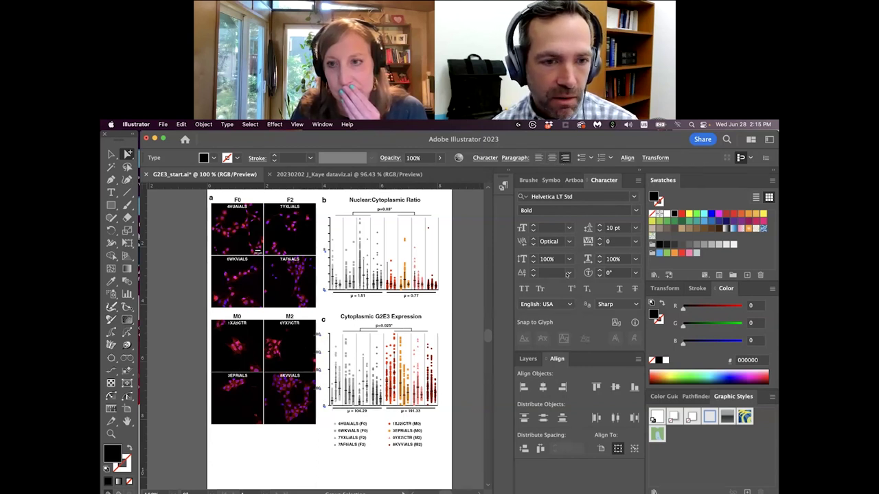
pyautogui.click(561, 386)
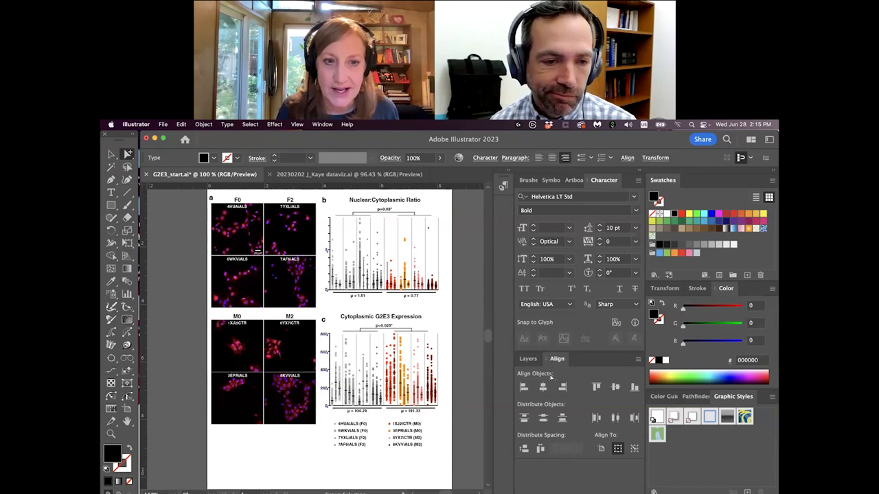
pyautogui.click(470, 370)
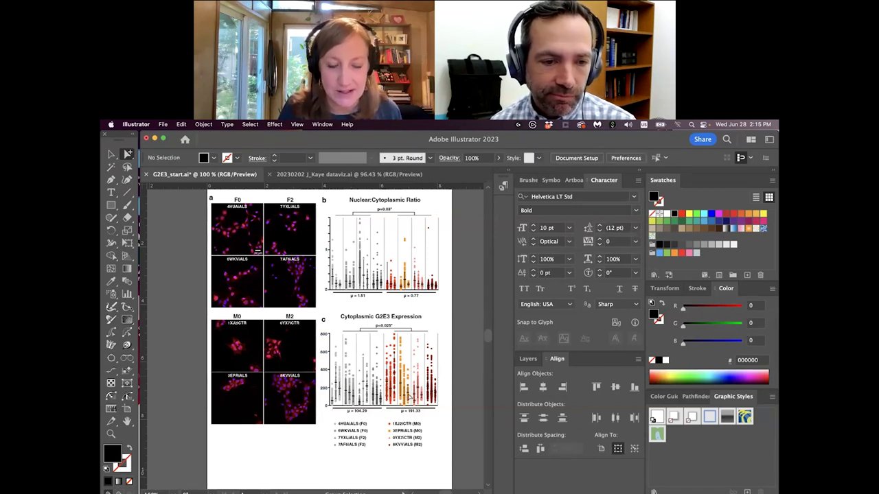
# Move the panel letter c up so it sits slightly above the Cytoplasmic G2E3 Expression title, and deselect it.
pyautogui.scroll(-1, 400, 367)
pyautogui.scroll(-2, 399, 366)
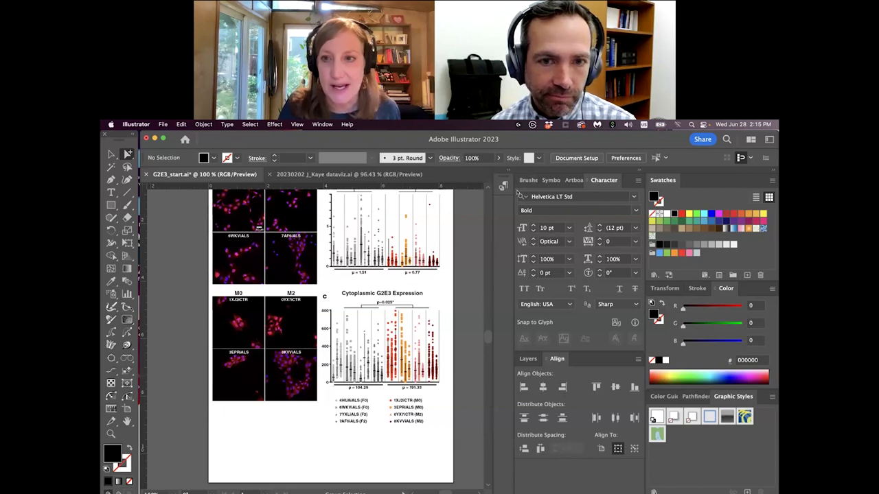
pyautogui.scroll(3, 447, 275)
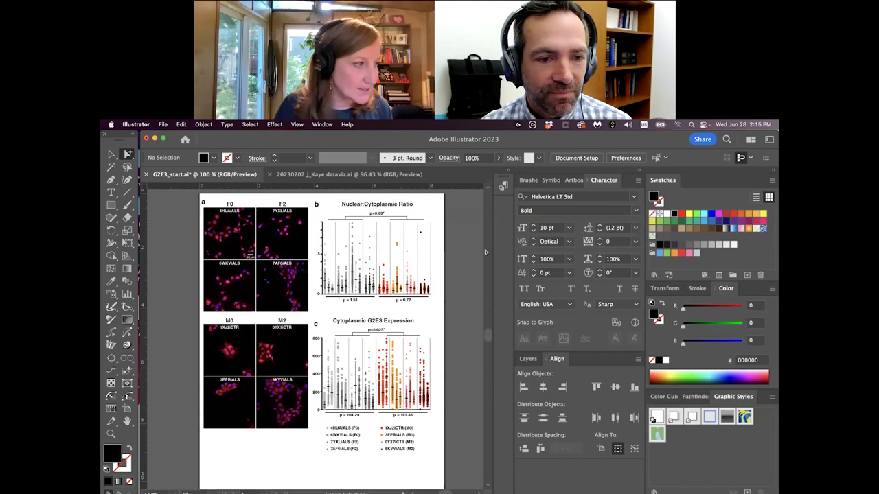
pyautogui.click(202, 203)
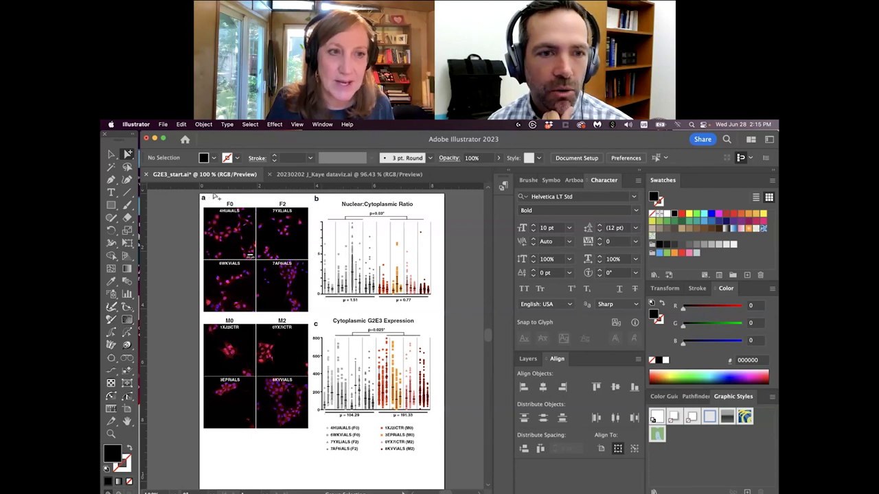
pyautogui.click(317, 315)
pyautogui.click(320, 329)
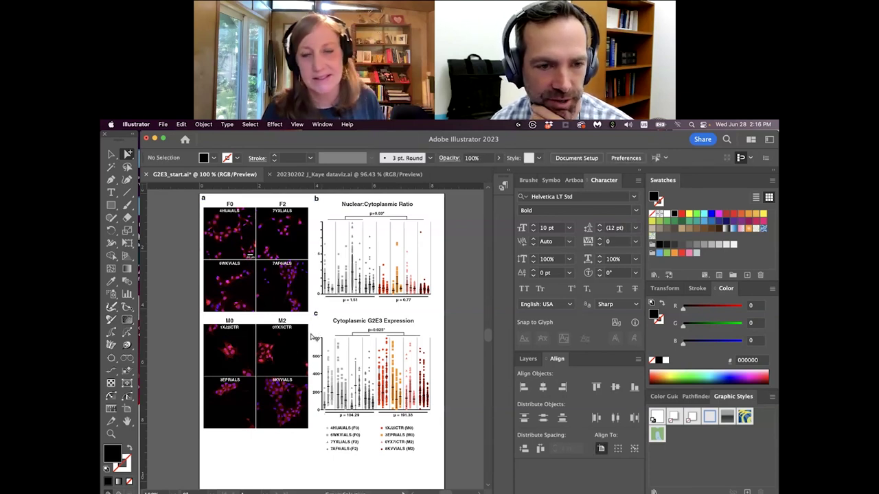
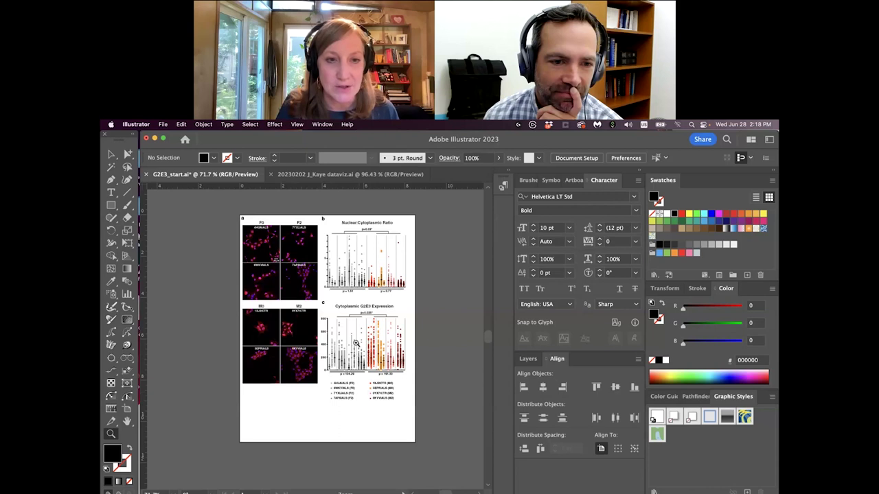
# Proof the figure in Color blindness – Protanopia-type and examine how distinguishable the colored markers are in both charts.
pyautogui.moveTo(357, 282); pyautogui.dragTo(349, 286)
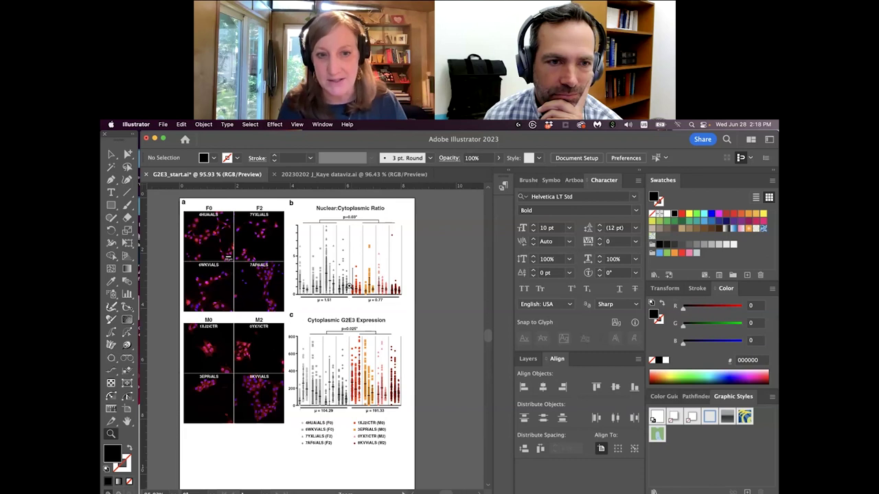
pyautogui.click(297, 124)
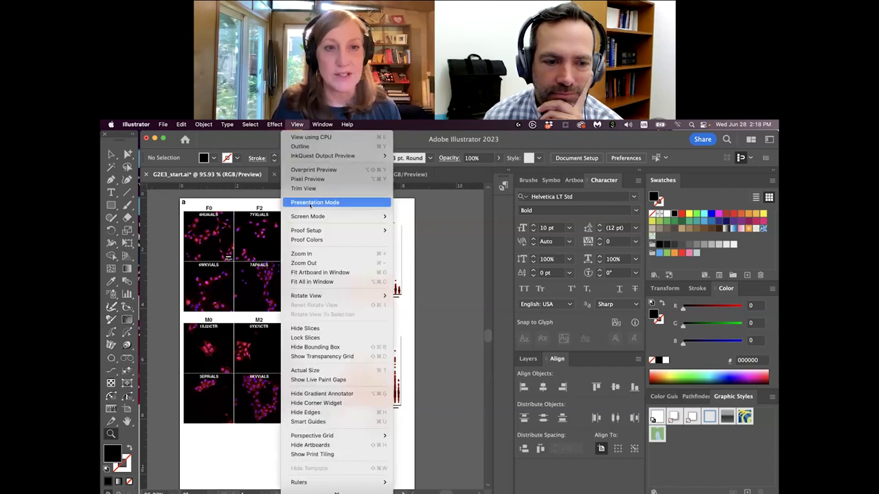
pyautogui.moveTo(343, 229)
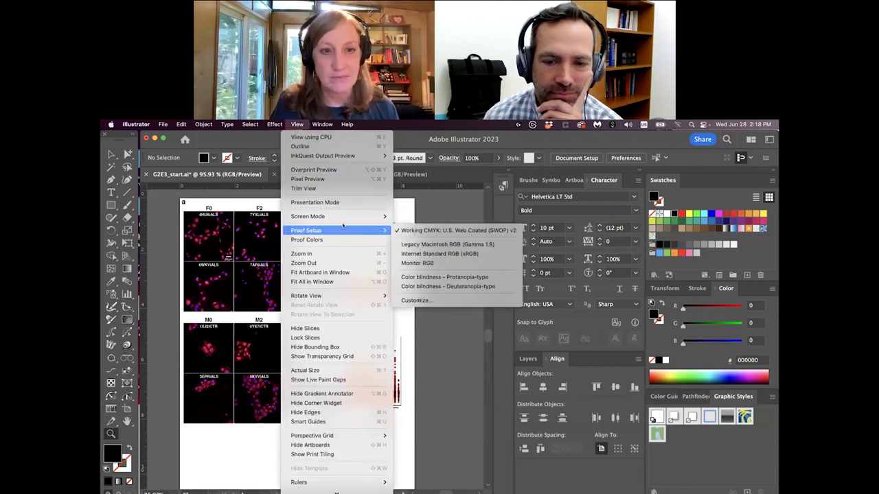
pyautogui.click(447, 278)
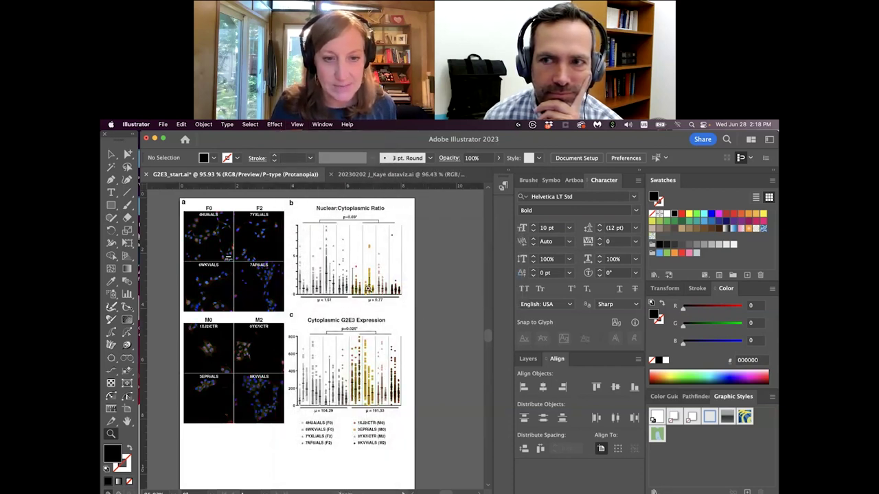
pyautogui.click(355, 289)
pyautogui.moveTo(410, 276); pyautogui.dragTo(451, 275)
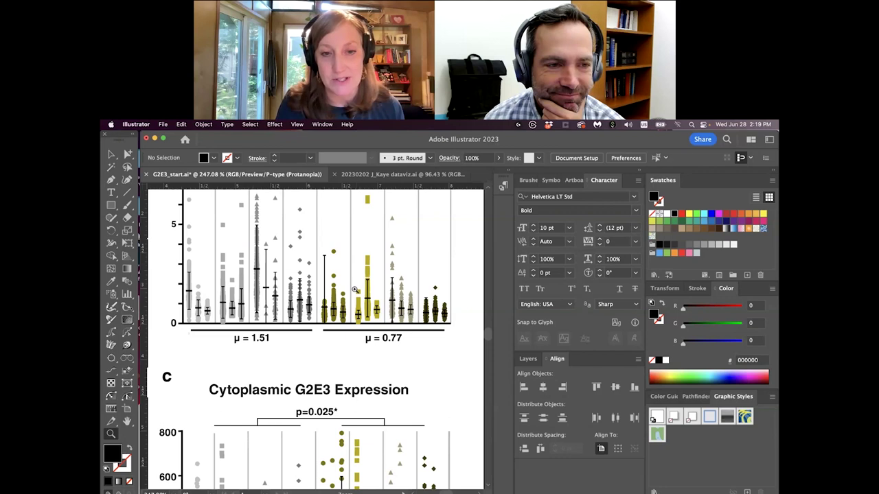
pyautogui.moveTo(366, 300); pyautogui.dragTo(310, 383)
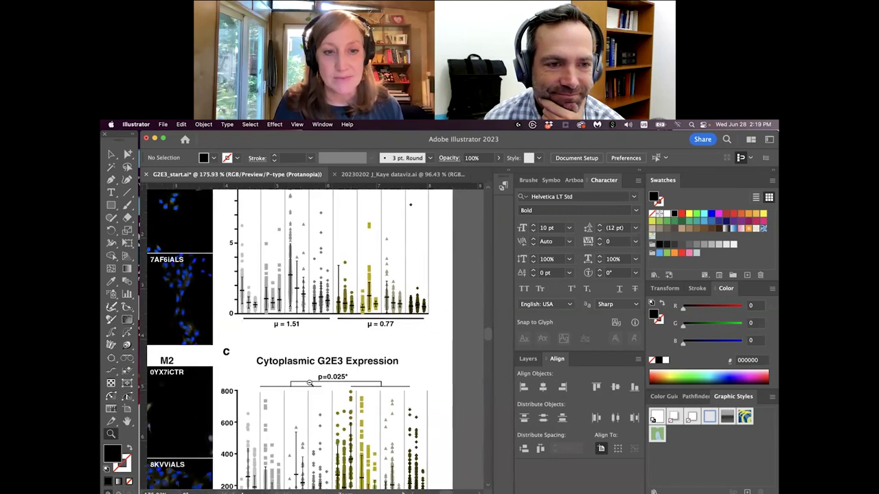
pyautogui.click(370, 314)
pyautogui.moveTo(370, 313); pyautogui.dragTo(334, 313)
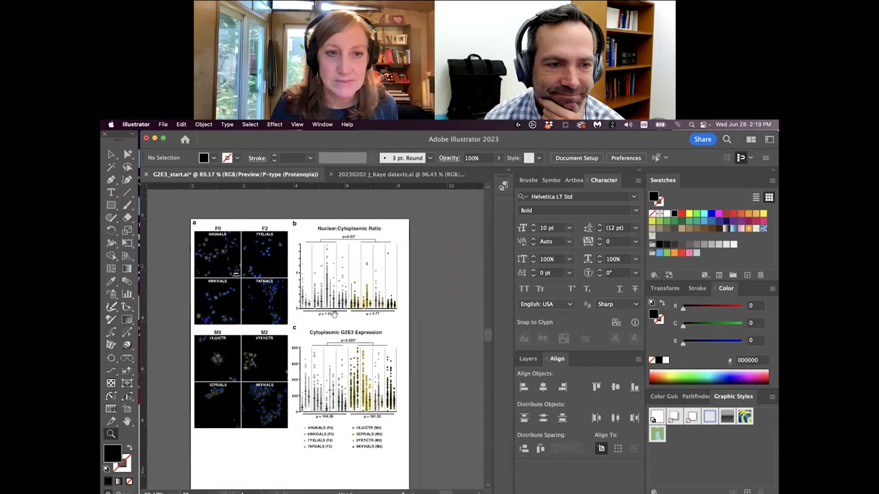
# Change the proof setup from the color-blindness simulation to Monitor RGB.
pyautogui.click(296, 125)
pyautogui.moveTo(301, 216)
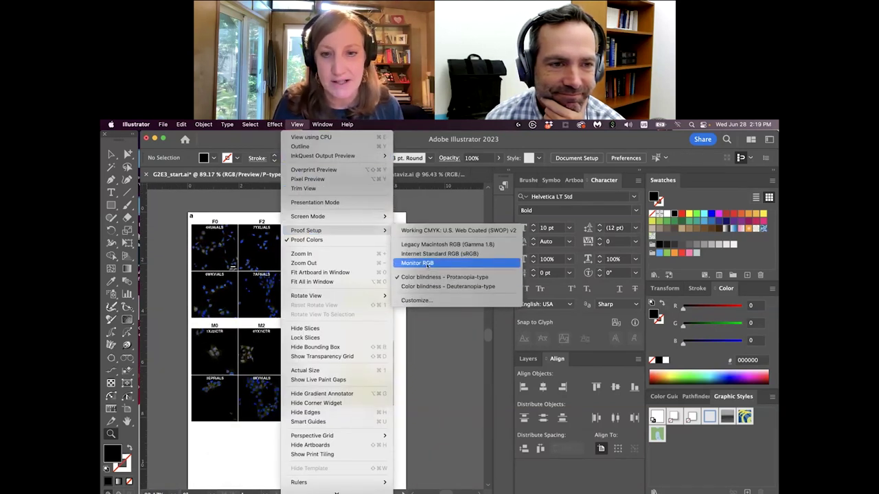
pyautogui.click(427, 264)
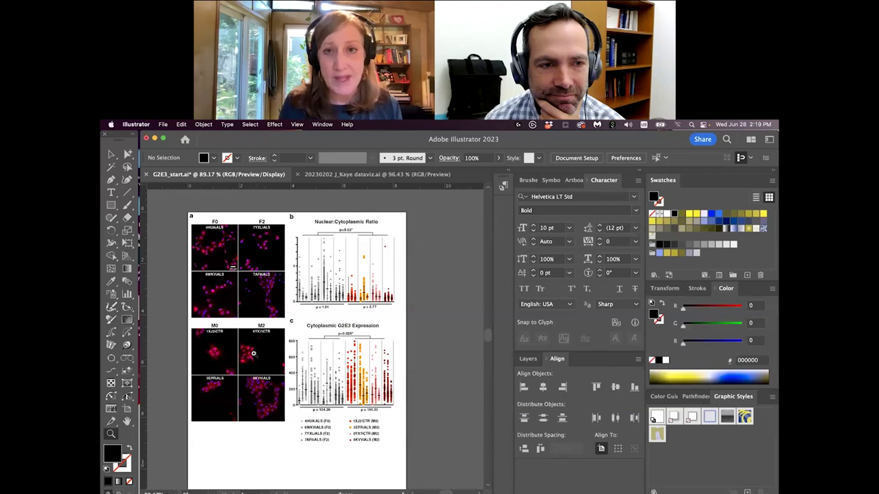
# Sample the bright pink ff0077 from a cell nucleus in the microscopy images with the Eyedropper, and return to the whole-figure view.
pyautogui.moveTo(221, 357); pyautogui.dragTo(247, 277)
pyautogui.click(110, 281)
pyautogui.hscroll(5, 371, 221)
pyautogui.scroll(2, 371, 221)
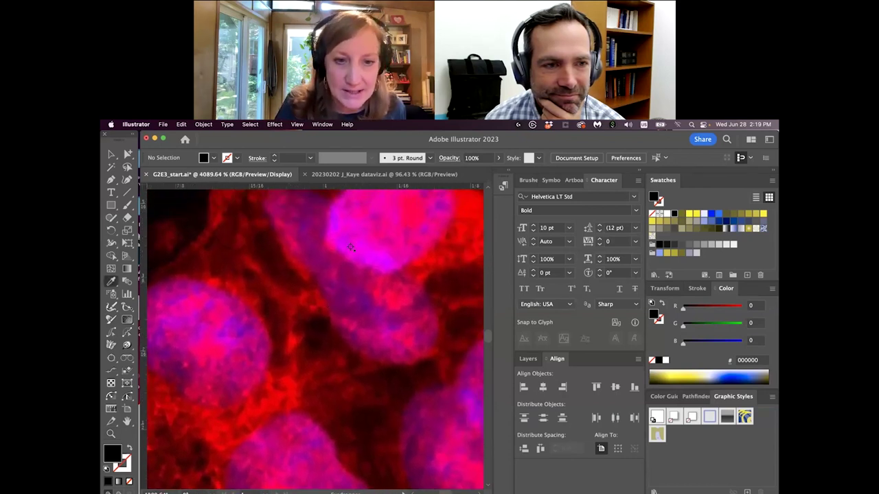
pyautogui.click(375, 248)
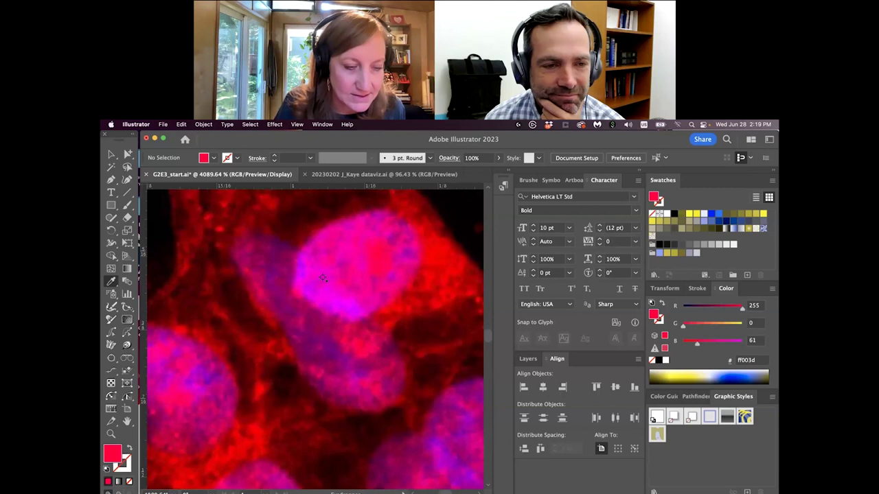
pyautogui.click(371, 237)
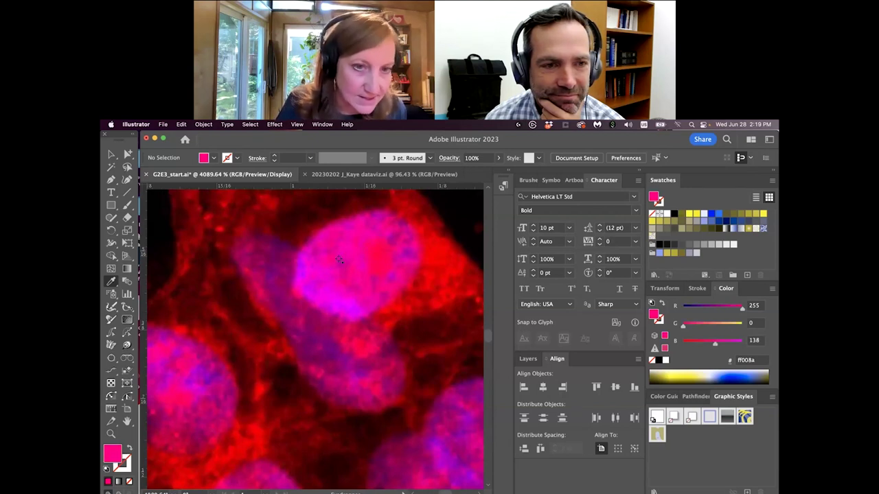
pyautogui.click(373, 241)
pyautogui.doubleClick(111, 433)
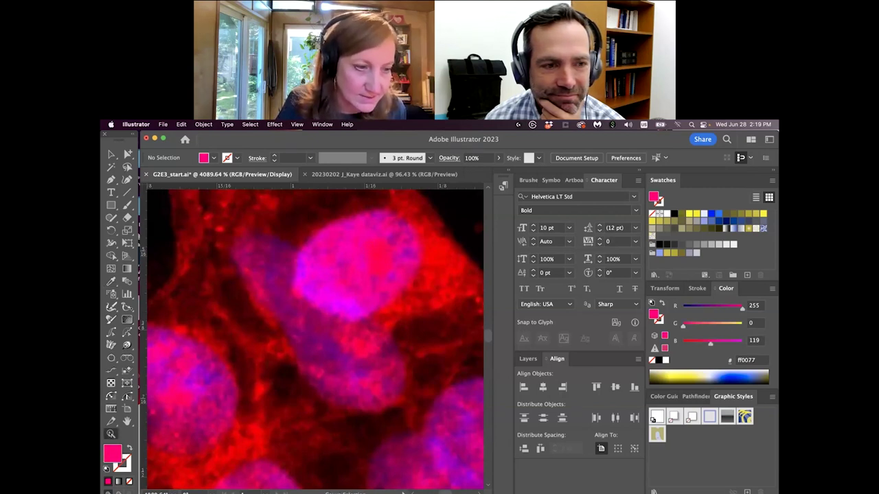
pyautogui.moveTo(347, 294); pyautogui.dragTo(269, 302)
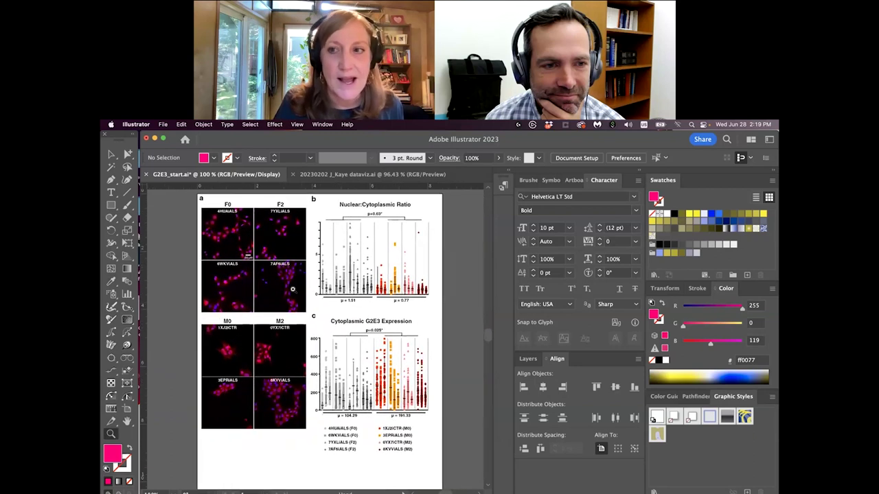
# Turn off Proof Colors so the document and swatches display in their normal RGB colors.
pyautogui.moveTo(664, 139); pyautogui.dragTo(652, 141)
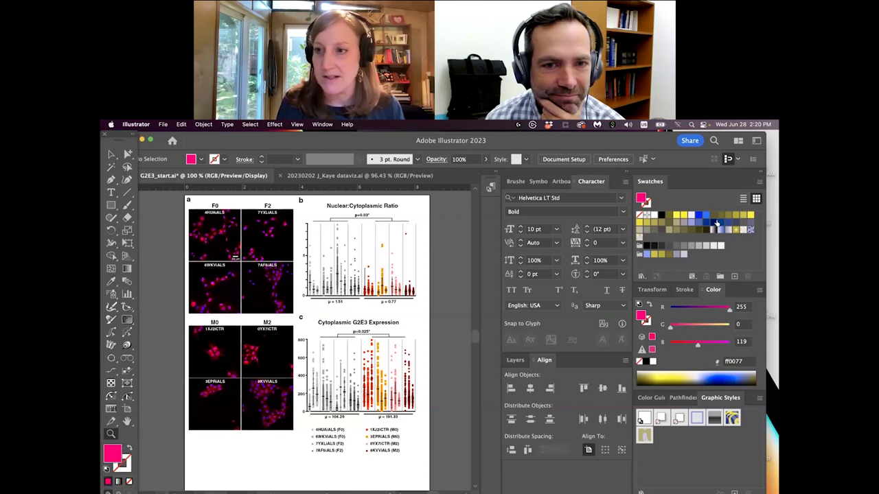
pyautogui.click(296, 124)
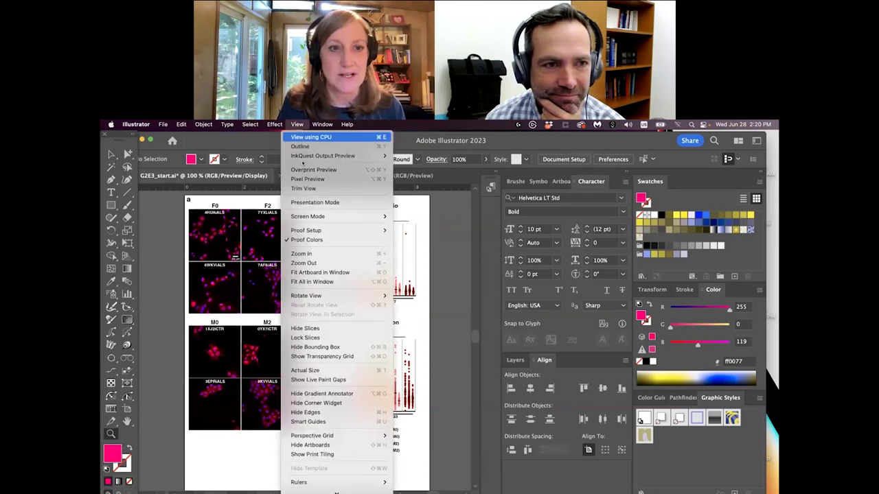
pyautogui.click(306, 239)
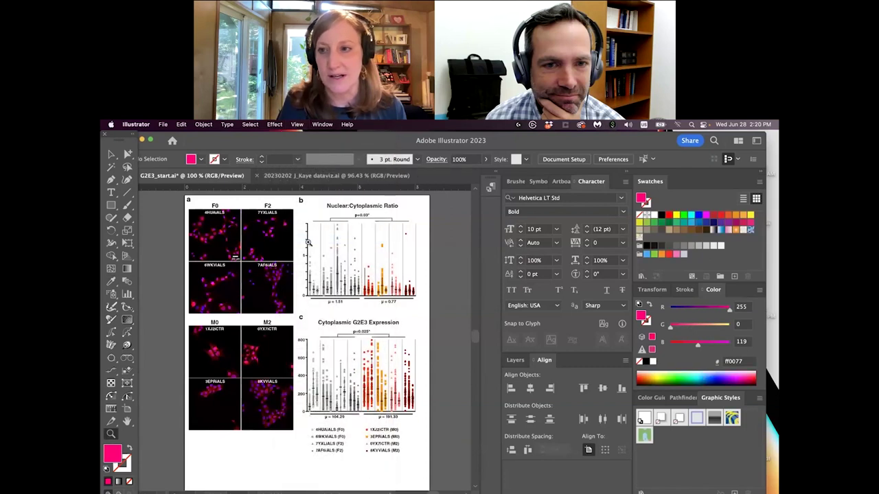
# Create a color group holding the sampled pink and black swatches, naming it with the owner's first name followed by "colorz".
pyautogui.click(760, 181)
pyautogui.click(727, 188)
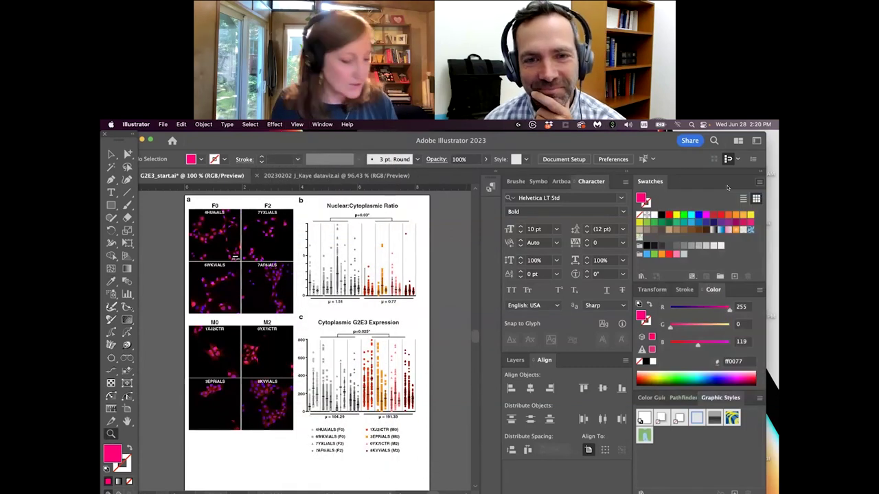
pyautogui.write("Tami's")
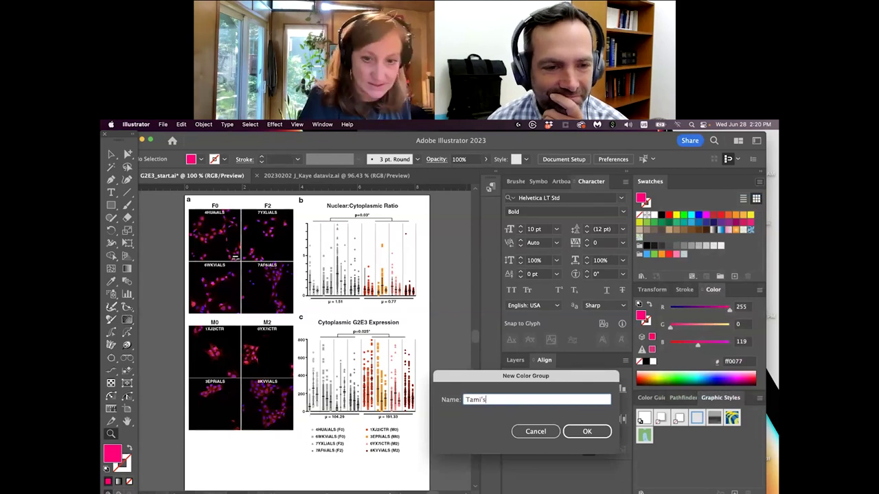
pyautogui.write(' colors')
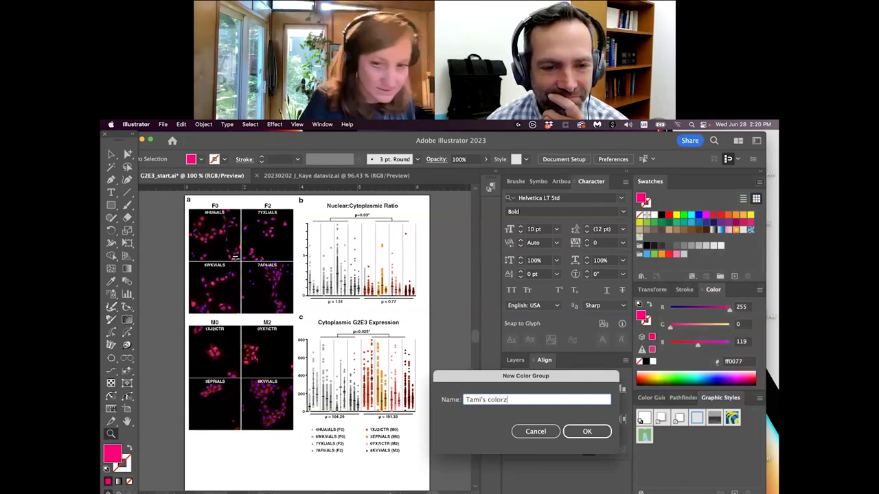
pyautogui.press('Return')
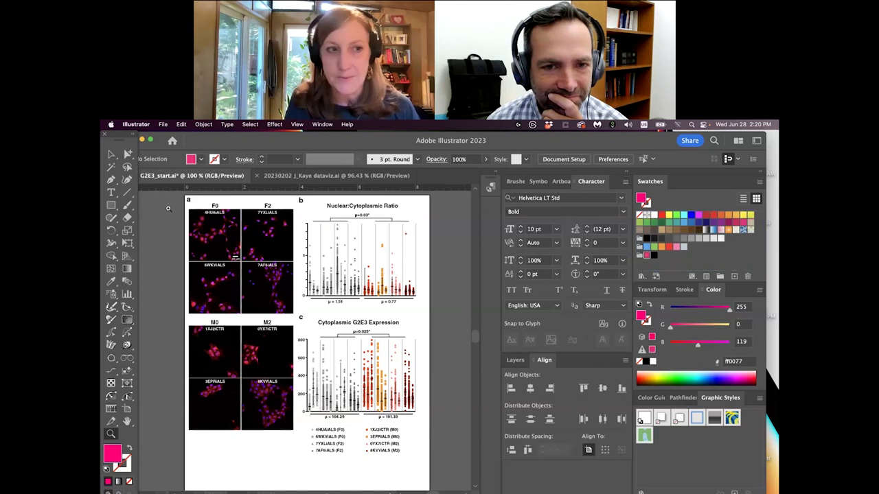
# Make both the pink ff0077 and the black swatch in the new color group Global.
pyautogui.click(111, 154)
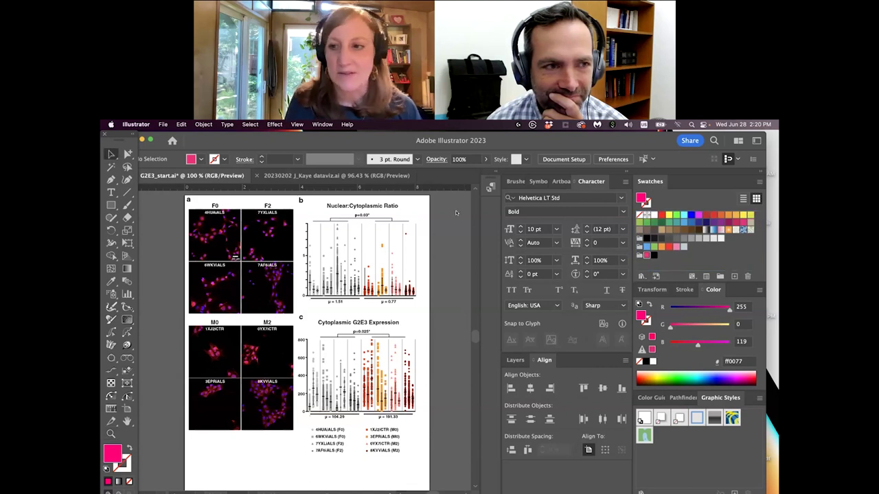
pyautogui.doubleClick(646, 256)
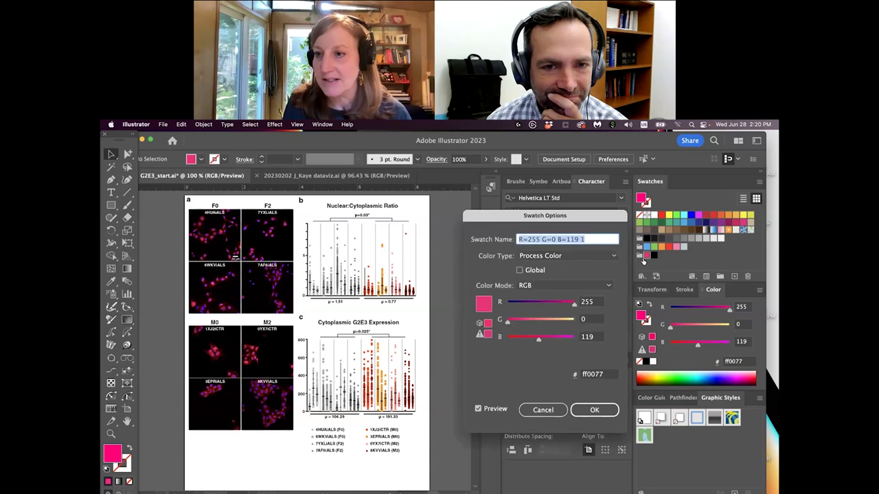
pyautogui.click(519, 269)
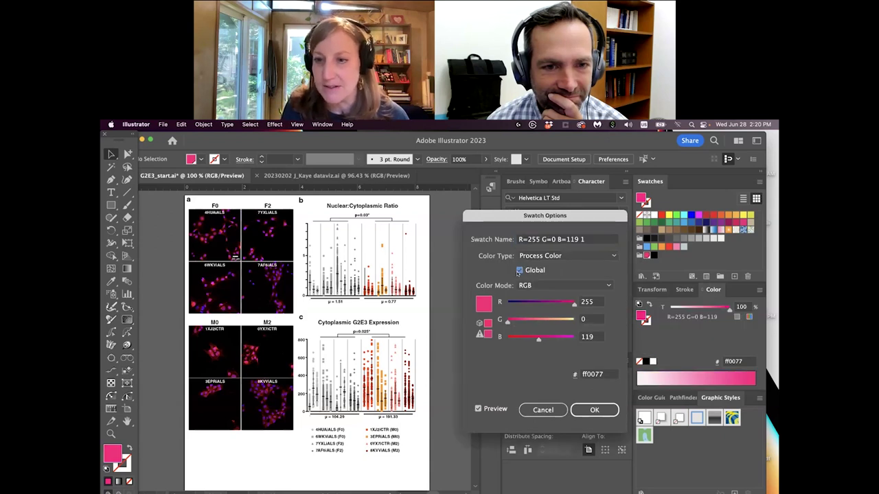
pyautogui.click(594, 410)
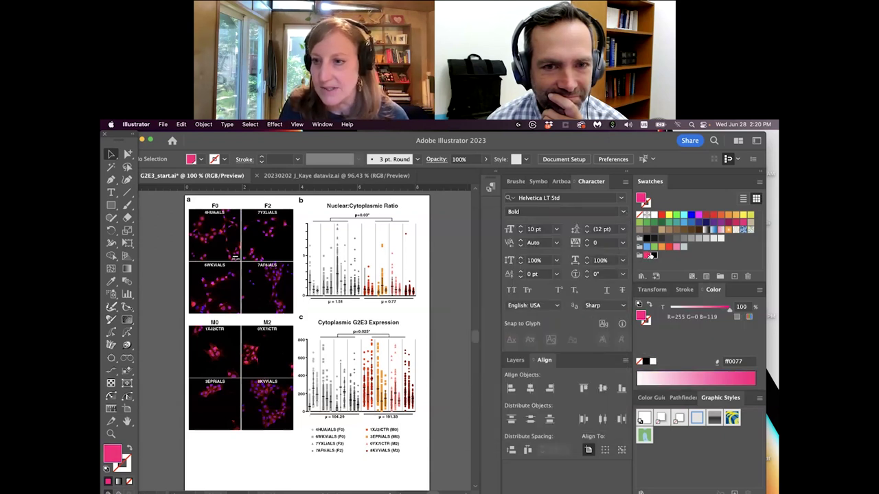
pyautogui.doubleClick(653, 255)
pyautogui.click(519, 269)
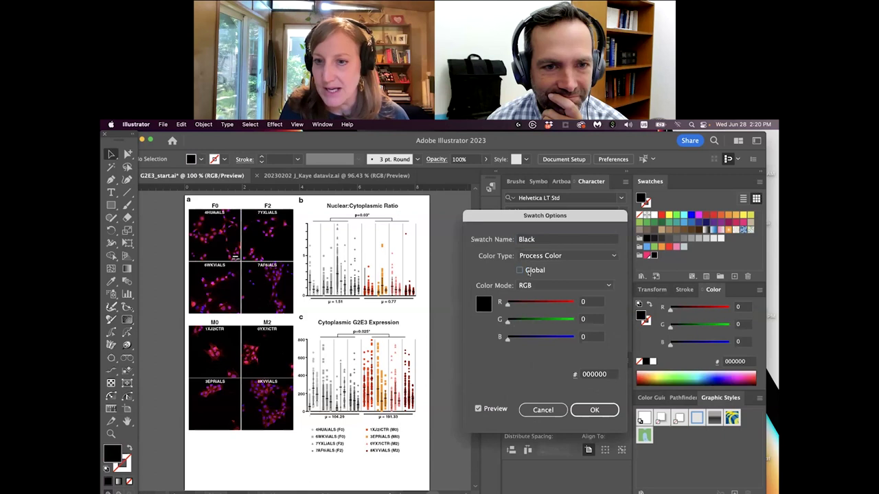
pyautogui.click(594, 410)
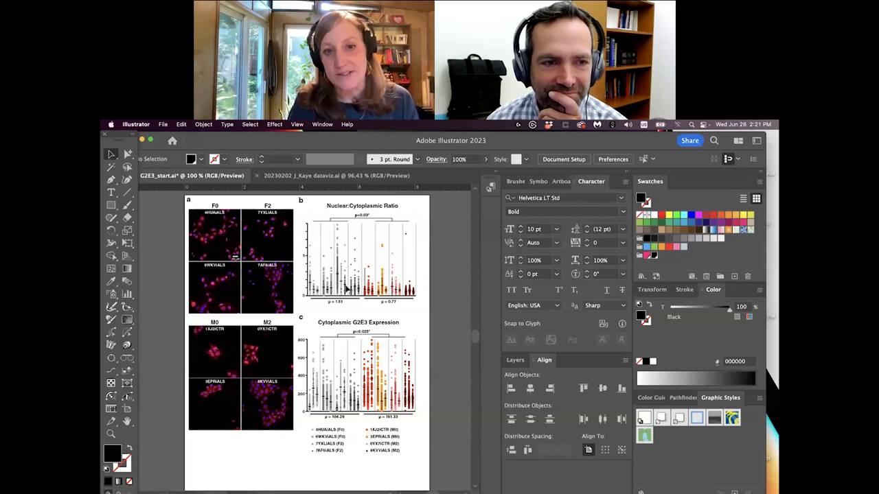
# Select all markers sharing the fill color of the first light grey data series and recolor them with the global black swatch at 25% tint.
pyautogui.click(110, 433)
pyautogui.click(316, 317)
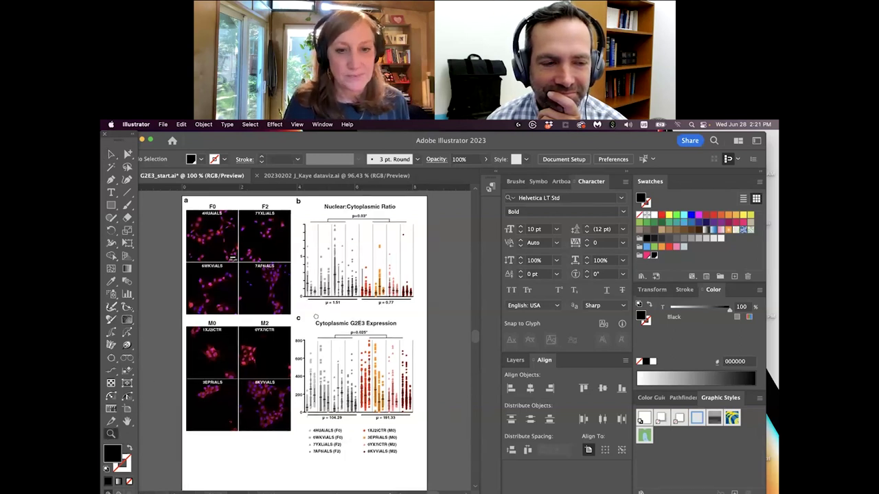
pyautogui.moveTo(316, 317); pyautogui.dragTo(316, 307)
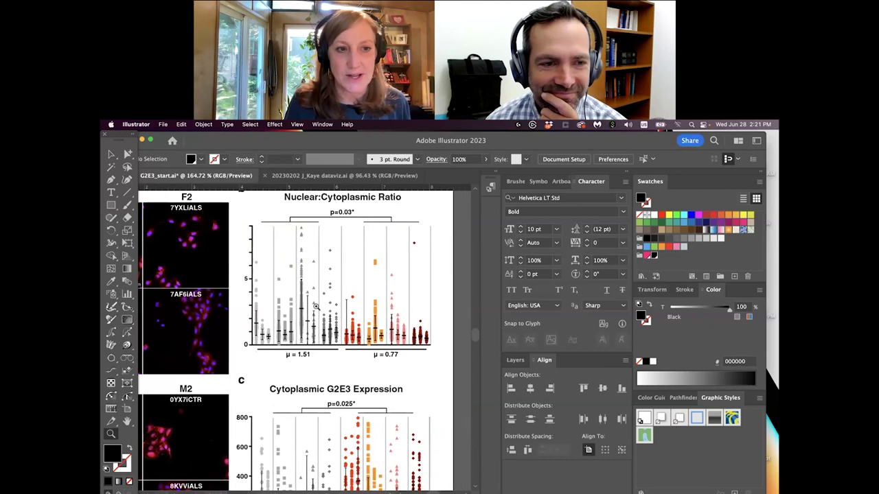
pyautogui.press('a')
pyautogui.click(255, 262)
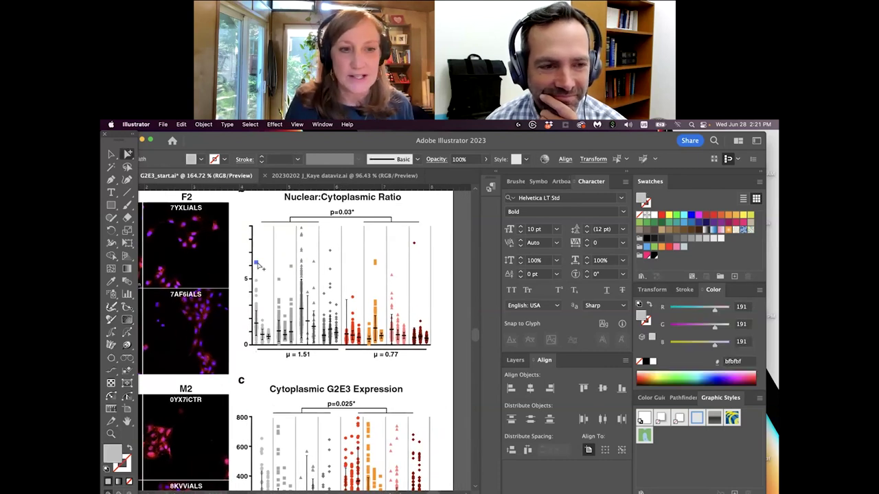
pyautogui.click(249, 124)
pyautogui.moveTo(288, 212)
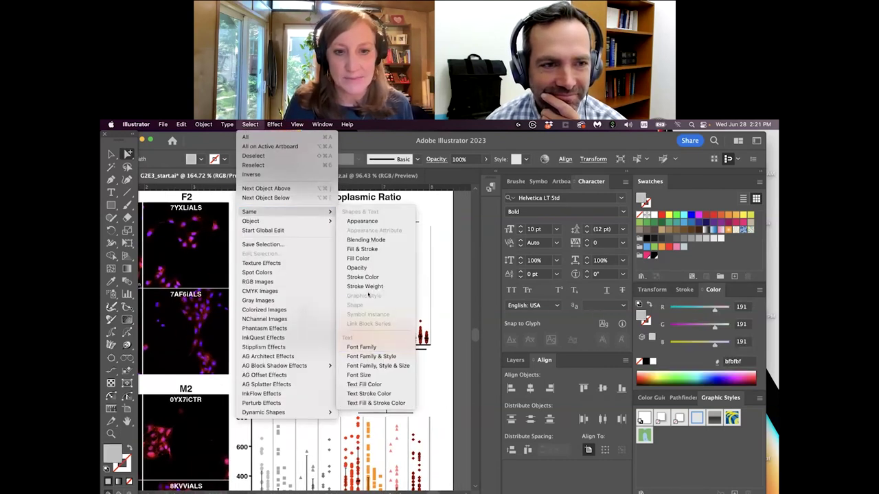
pyautogui.click(368, 258)
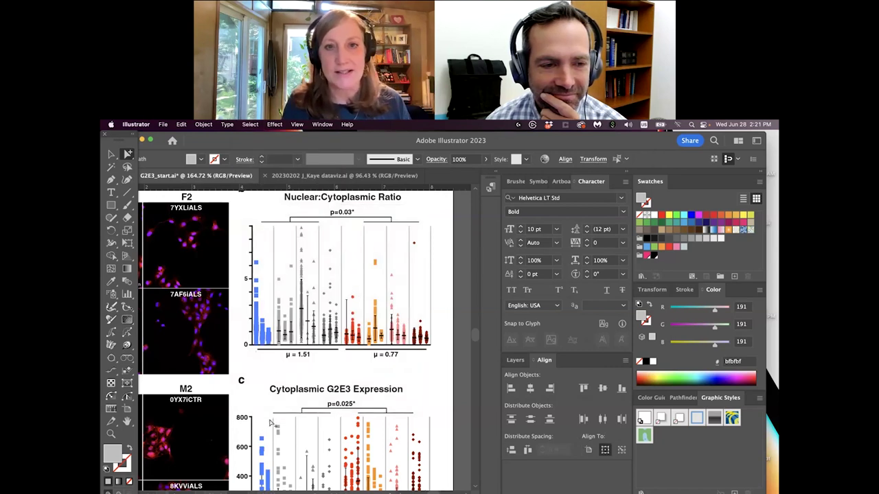
pyautogui.click(654, 255)
pyautogui.click(741, 307)
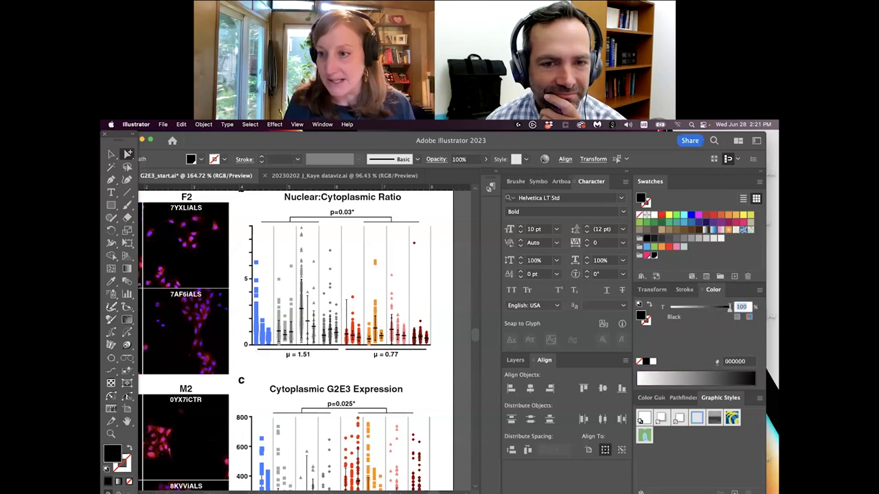
pyautogui.write('25')
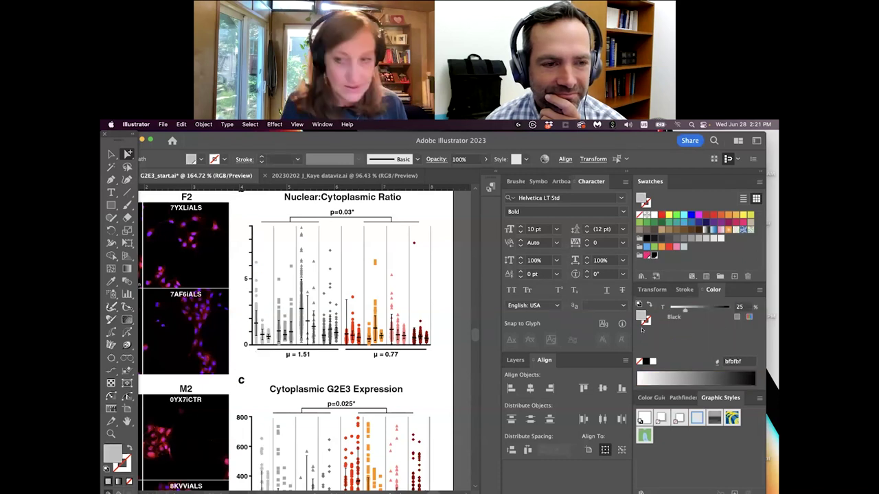
# Select all square markers sharing the second grey series' fill color and recolor them with the global black swatch at 50% tint.
pyautogui.click(279, 275)
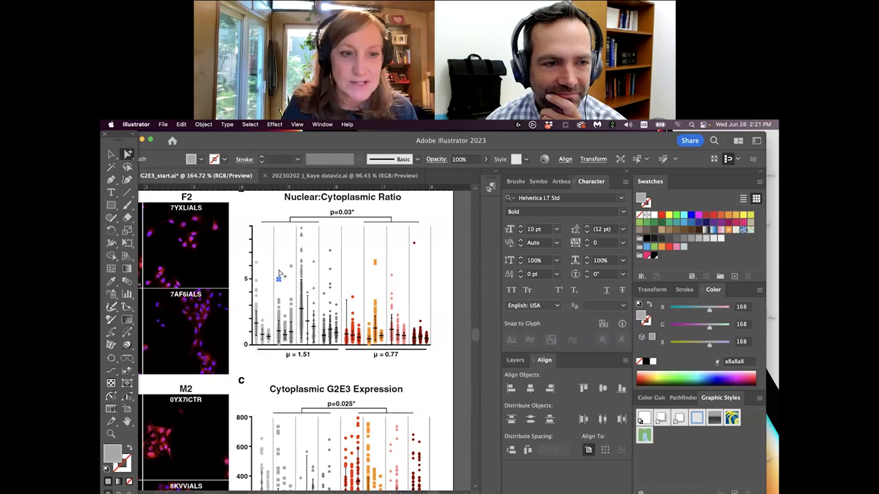
pyautogui.click(250, 124)
pyautogui.moveTo(251, 212)
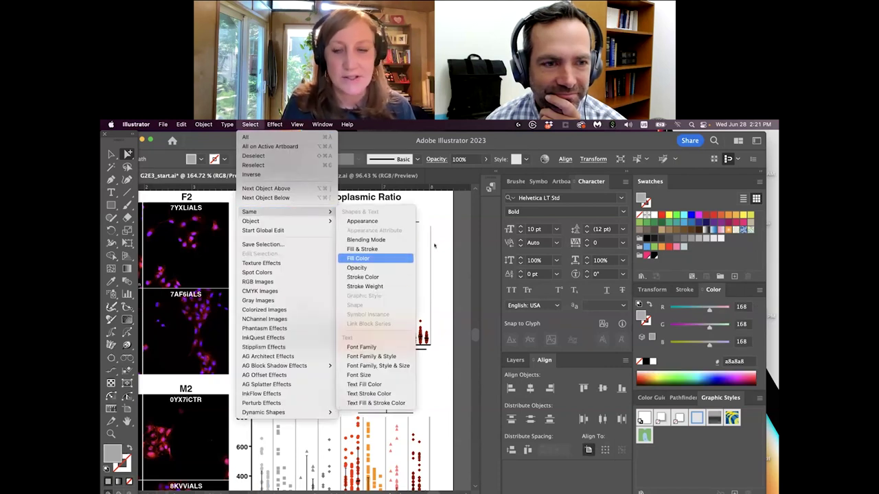
pyautogui.click(358, 258)
pyautogui.click(653, 254)
pyautogui.moveTo(727, 311); pyautogui.dragTo(699, 312)
pyautogui.click(728, 307)
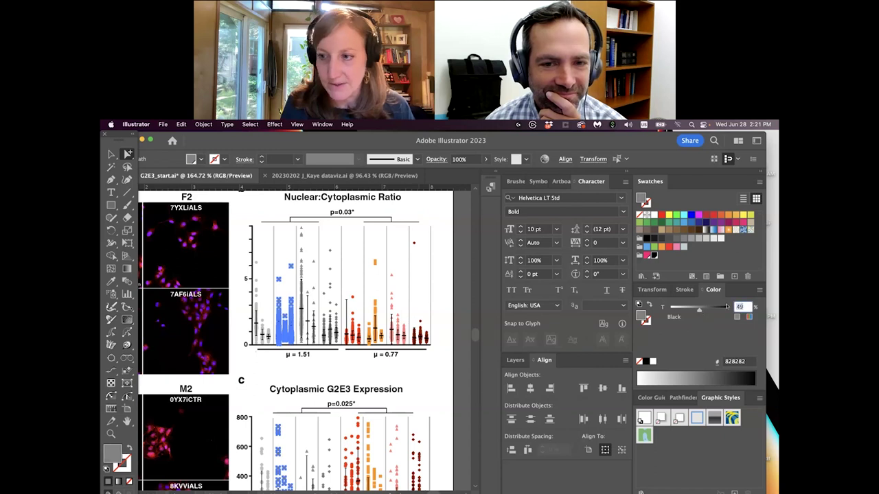
pyautogui.write('50')
pyautogui.press('Return')
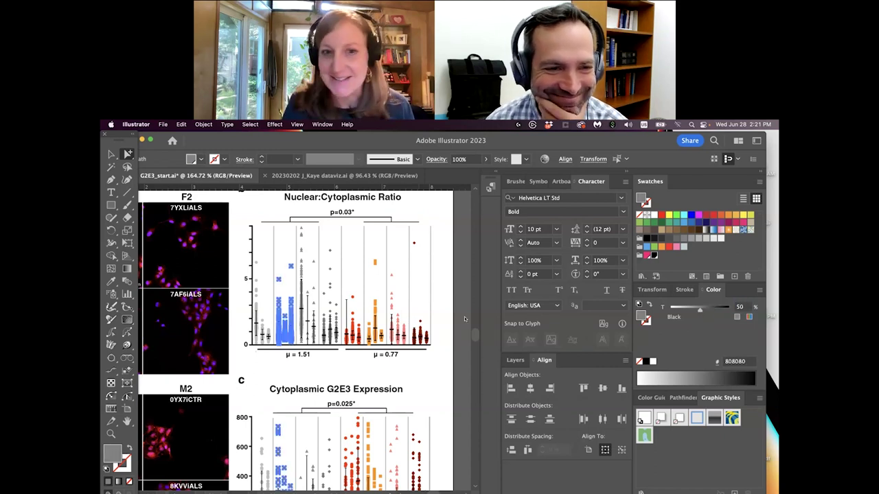
# Select all triangle markers sharing the third grey series' fill color and recolor them with a dark tint of the global black swatch.
pyautogui.click(300, 226)
pyautogui.click(249, 125)
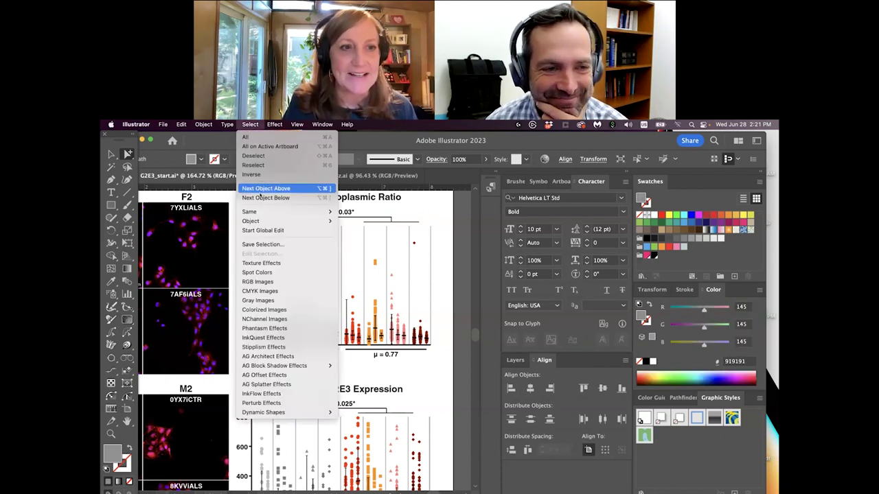
pyautogui.moveTo(296, 211)
pyautogui.click(368, 259)
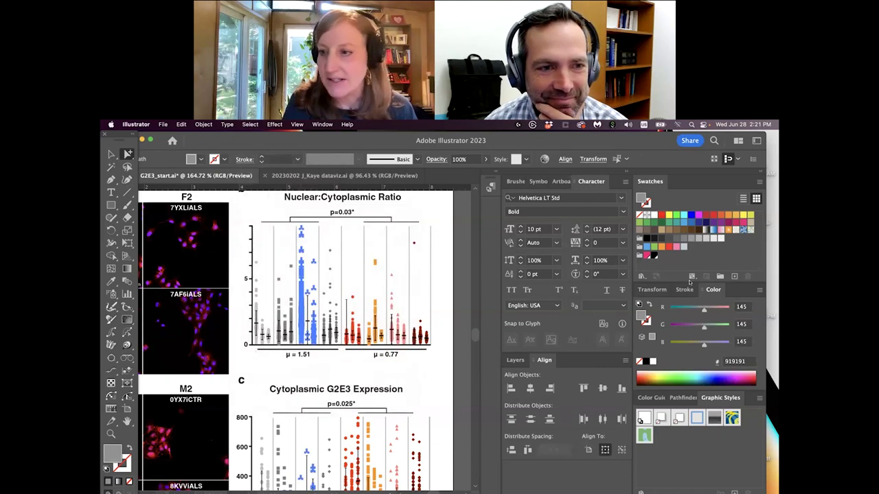
pyautogui.click(740, 306)
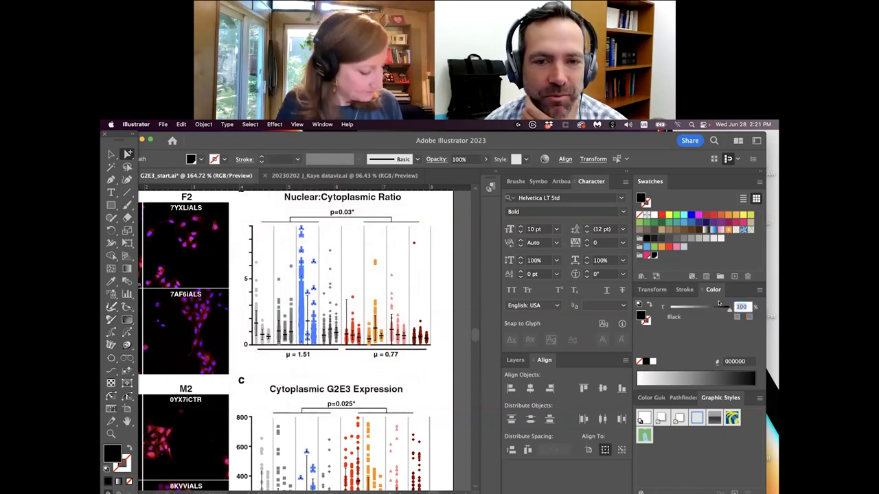
# Select all diamond markers matching the fourth grey series and recolor them with the global black swatch.
pyautogui.click(330, 250)
pyautogui.click(249, 124)
pyautogui.moveTo(295, 212)
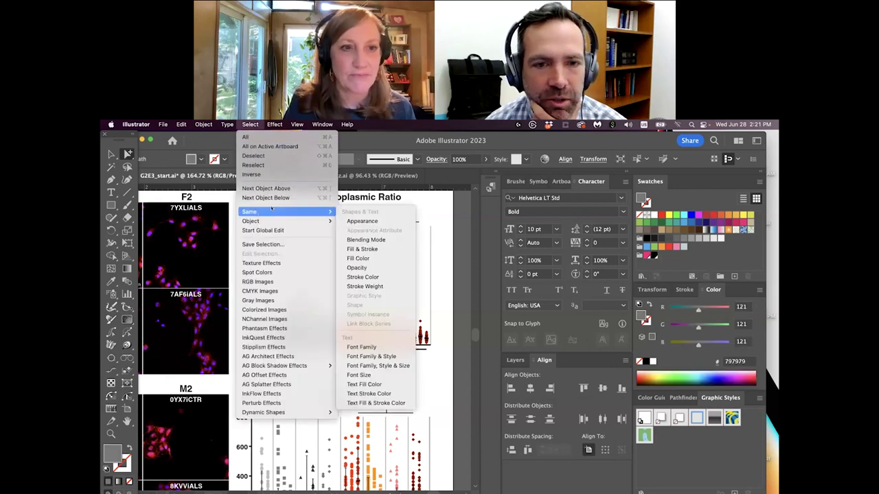
pyautogui.click(375, 251)
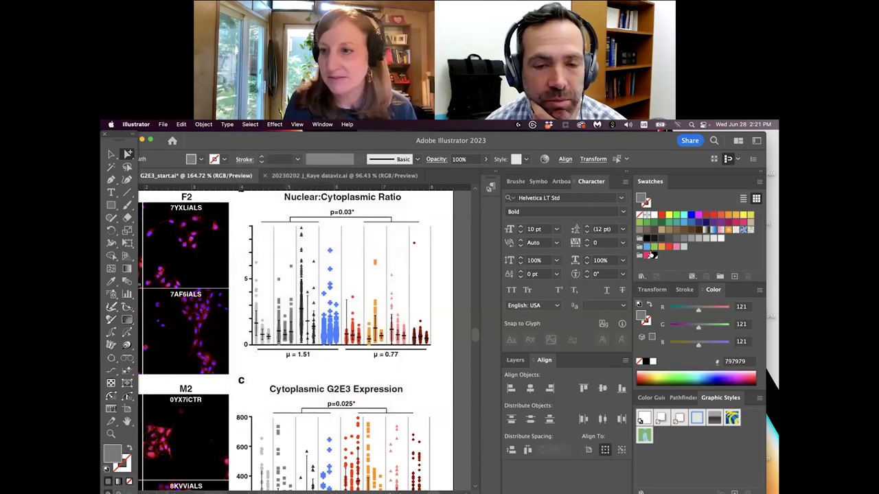
# Select all red circle markers sharing the same fill color and recolor them with the global pink swatch at 25% tint.
pyautogui.click(355, 278)
pyautogui.click(351, 296)
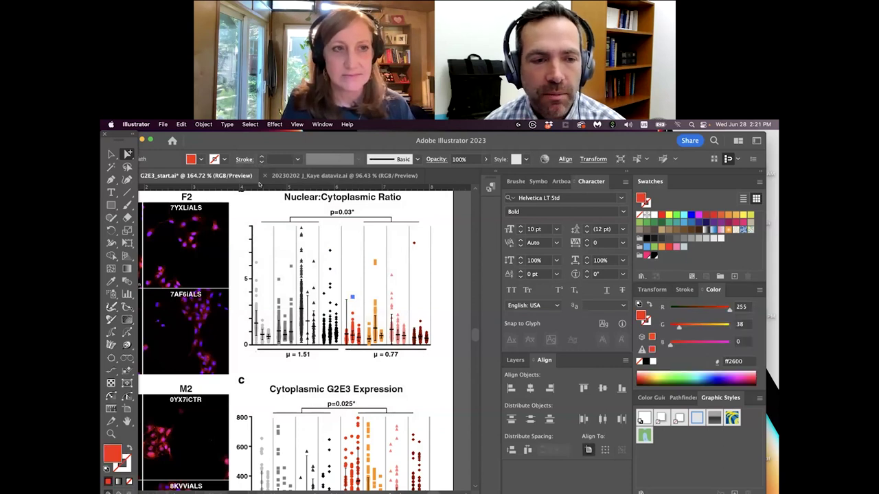
pyautogui.click(250, 124)
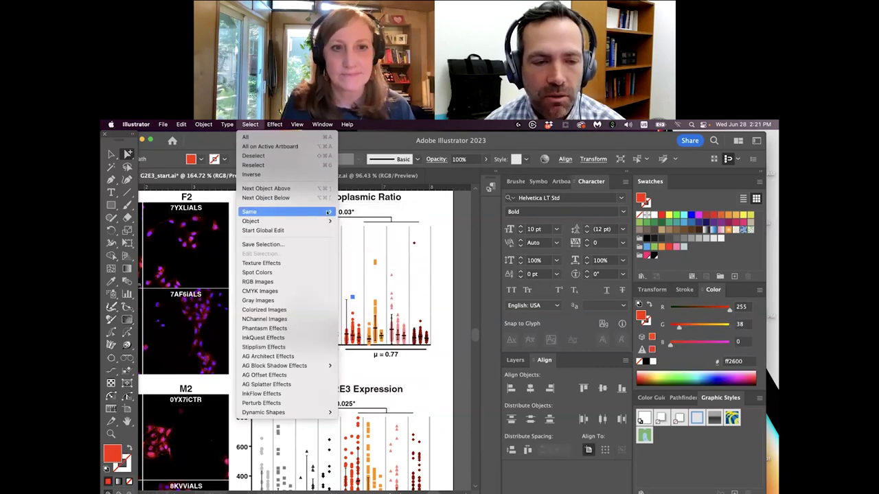
pyautogui.moveTo(275, 212)
pyautogui.click(355, 259)
pyautogui.click(647, 256)
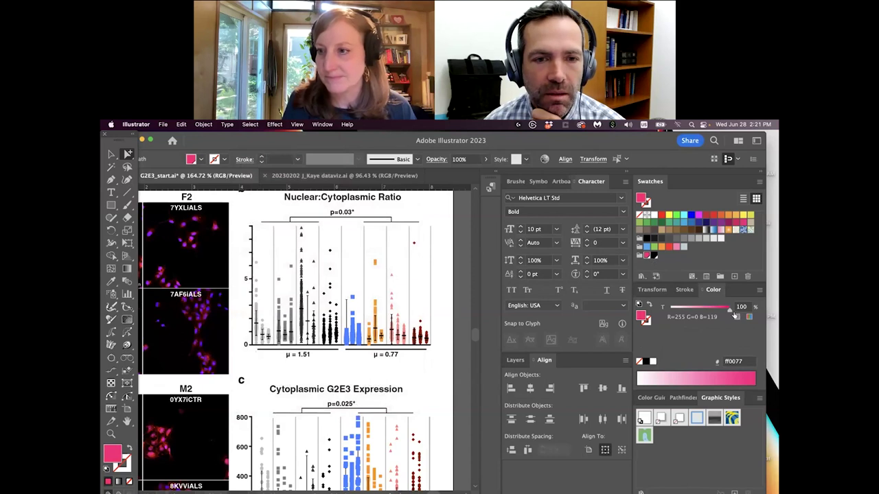
pyautogui.write('2')
pyautogui.press('Return')
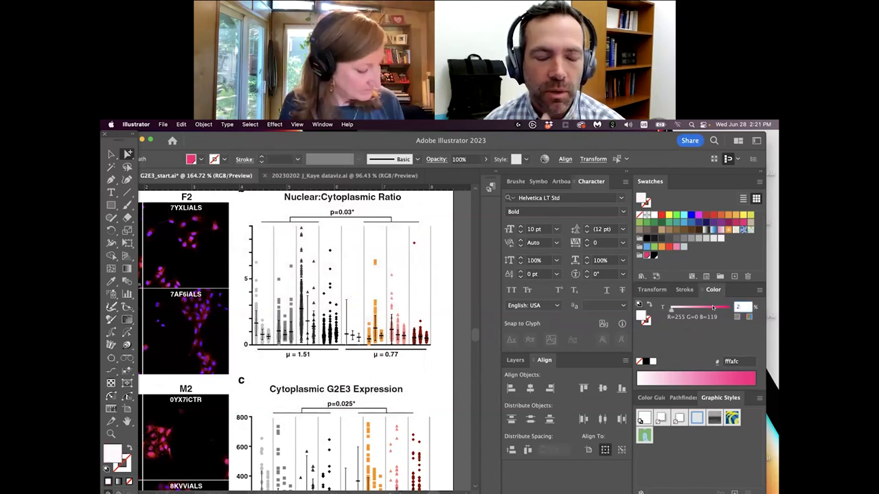
# Select all orange square markers sharing the same fill color and recolor them with the global pink swatch at 50% tint.
pyautogui.click(375, 262)
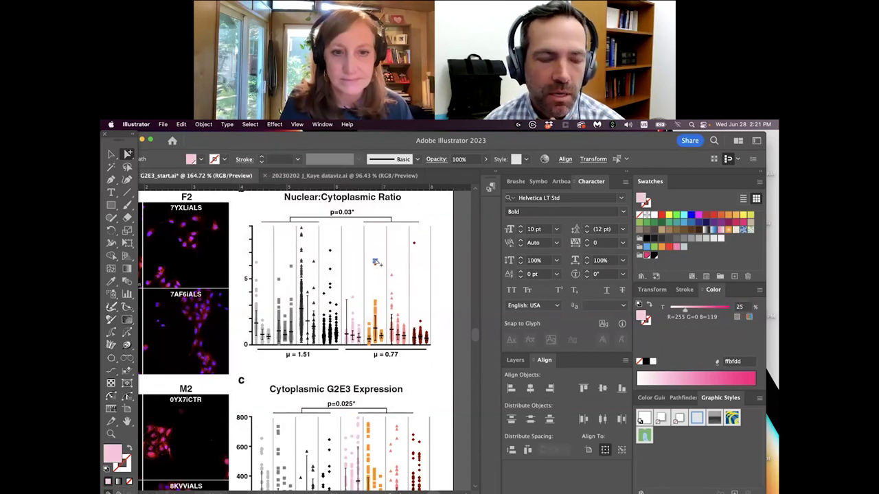
pyautogui.click(250, 125)
pyautogui.moveTo(282, 211)
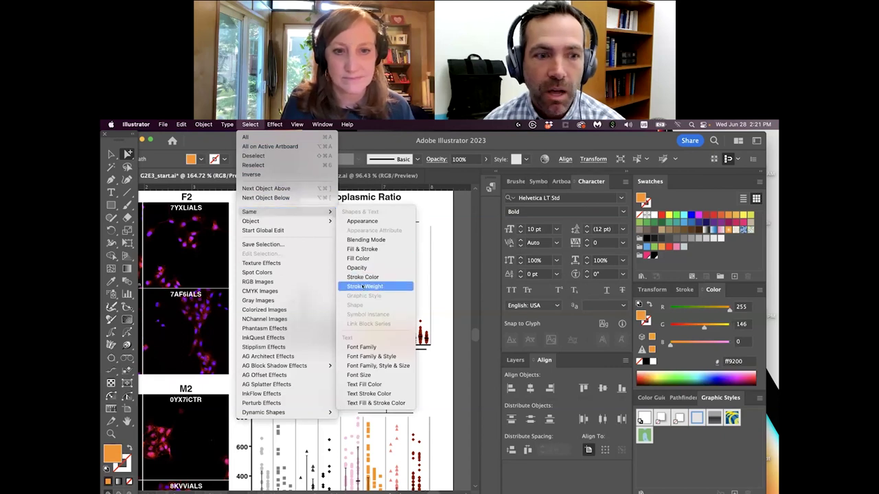
pyautogui.click(357, 258)
pyautogui.click(646, 256)
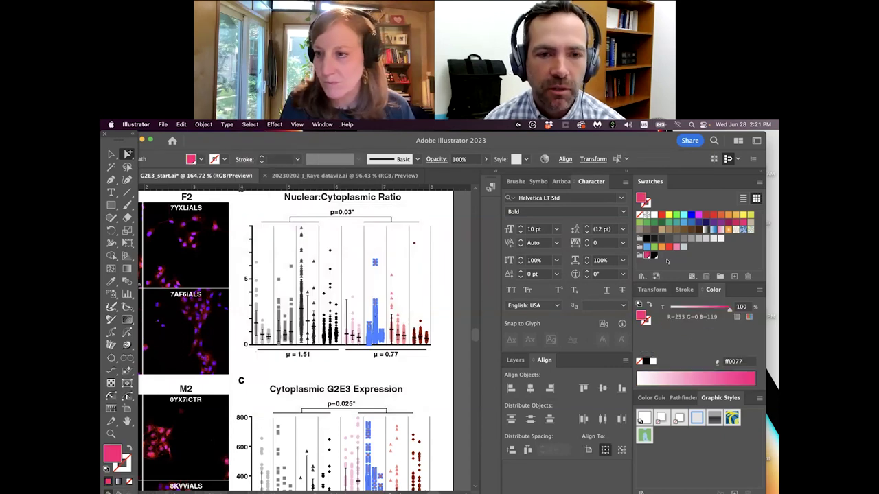
pyautogui.click(742, 306)
pyautogui.write('50')
pyautogui.press('Return')
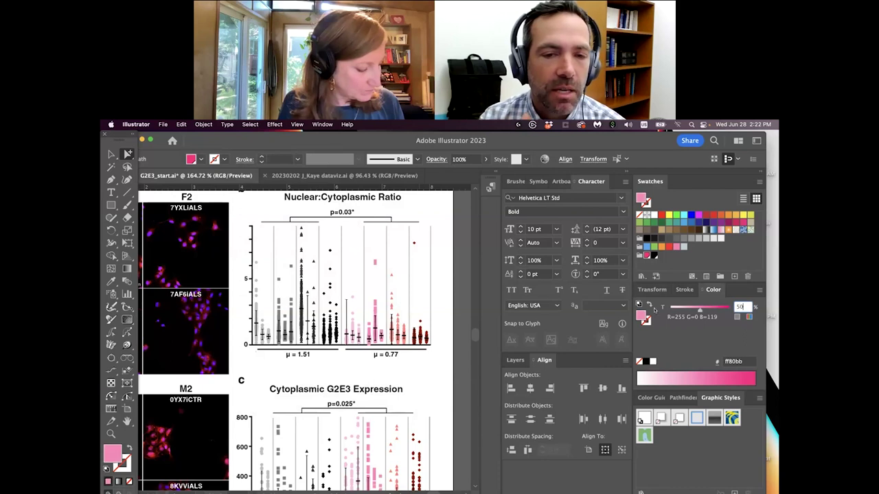
# Select all light red triangle markers sharing the same fill color and recolor them with a tint of the global pink swatch.
pyautogui.click(396, 279)
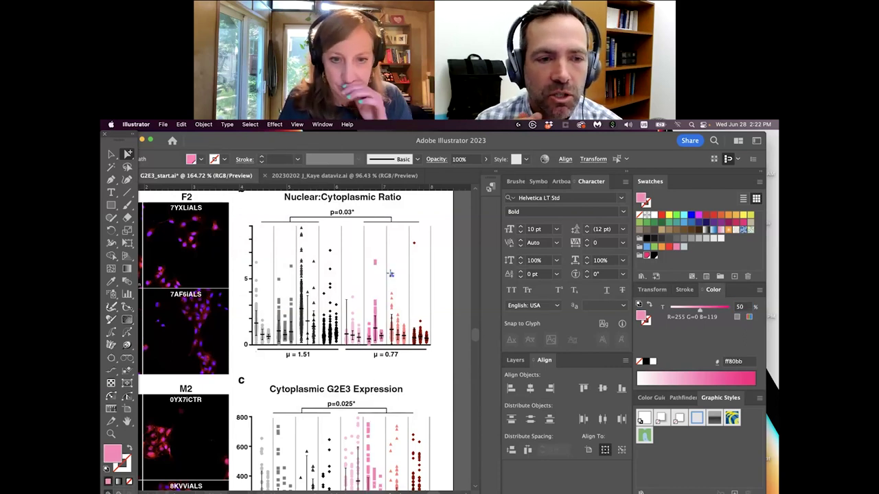
pyautogui.click(250, 124)
pyautogui.moveTo(250, 212)
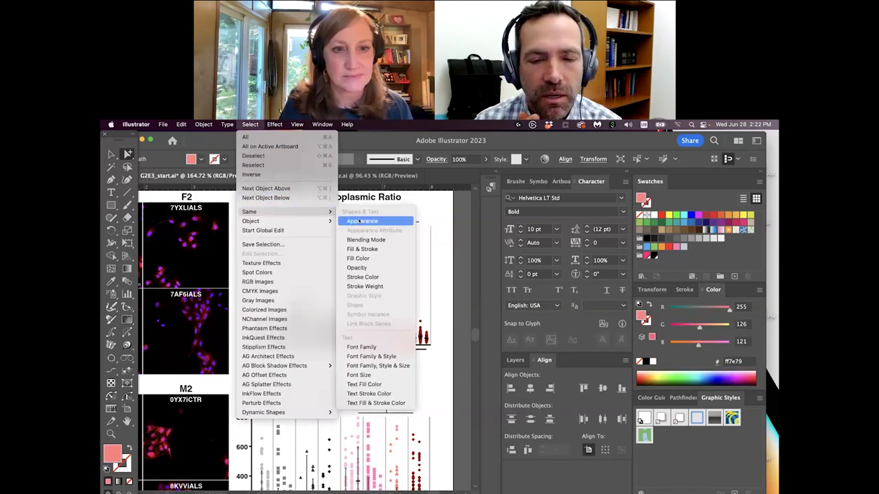
pyautogui.click(357, 258)
pyautogui.click(742, 307)
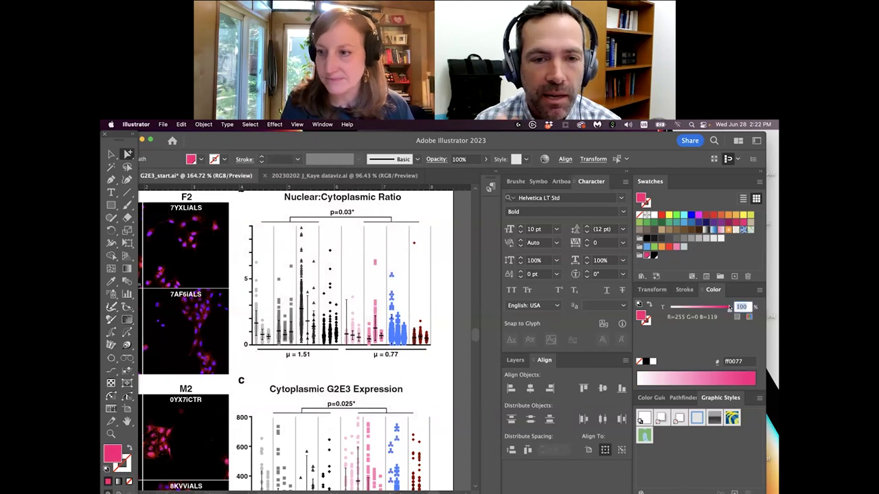
# Select all dark red diamond markers with matching fill and stroke and recolor them with the global pink swatch at 100% tint.
pyautogui.click(412, 244)
pyautogui.click(250, 124)
pyautogui.moveTo(250, 211)
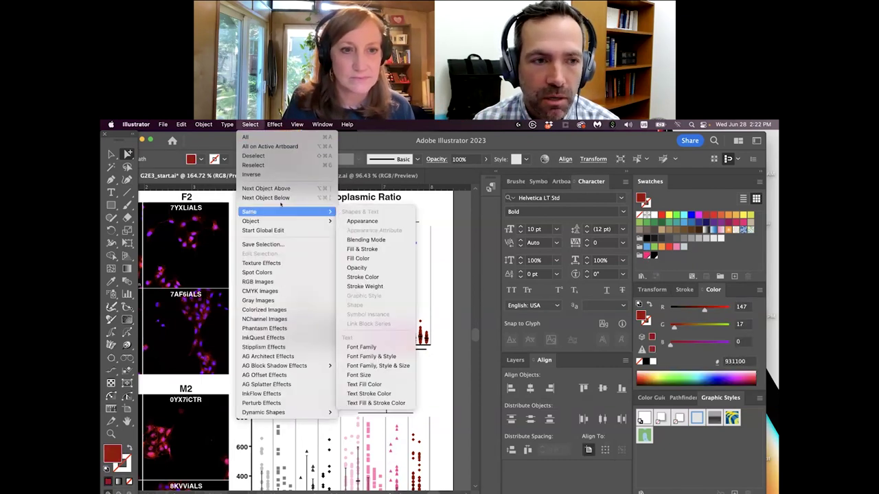
pyautogui.click(363, 249)
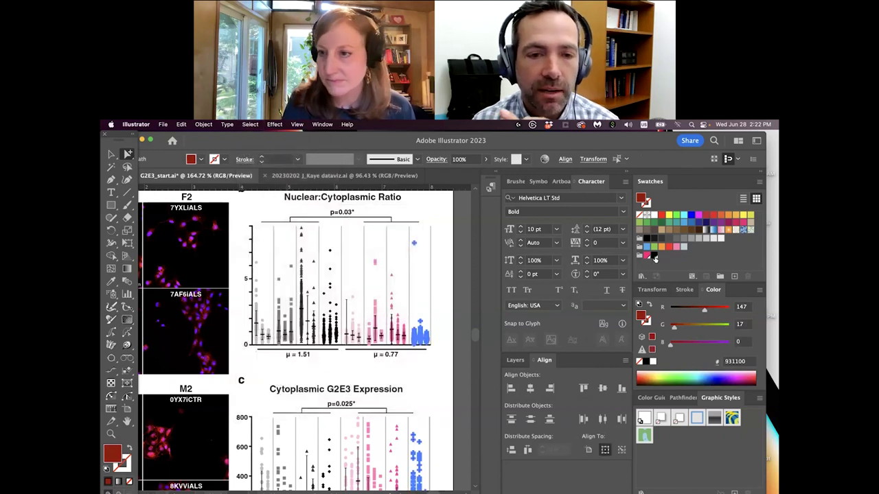
pyautogui.click(654, 256)
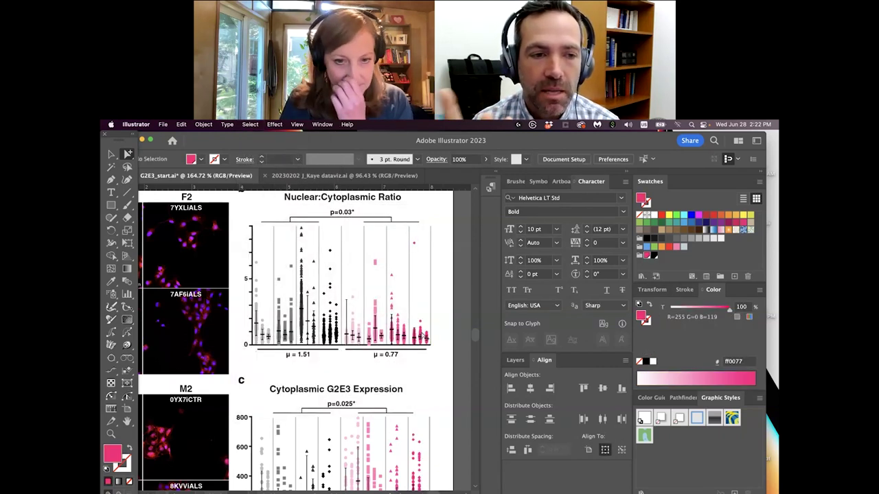
# Make the blue R=63 G=169 B=245 swatch Global in its swatch options.
pyautogui.click(111, 433)
pyautogui.press('super+shift+a')
pyautogui.scroll(-5, 334, 314)
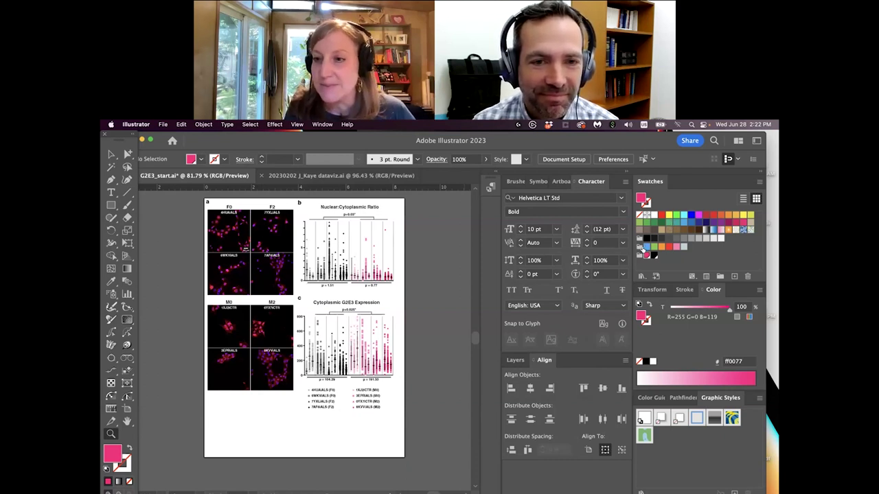
pyautogui.doubleClick(642, 247)
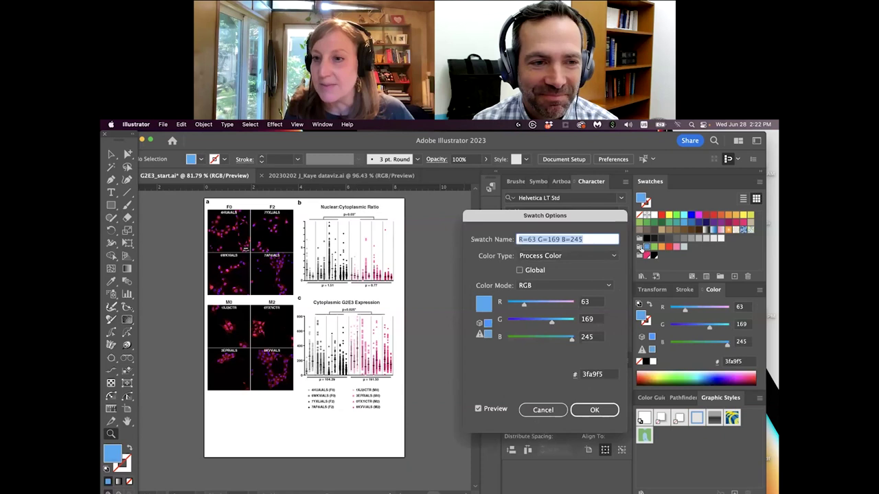
pyautogui.click(520, 270)
pyautogui.click(519, 270)
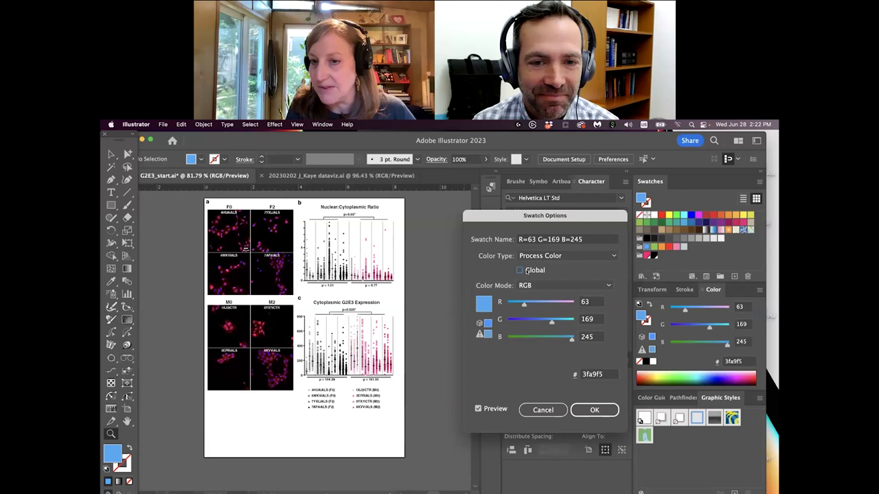
pyautogui.click(526, 271)
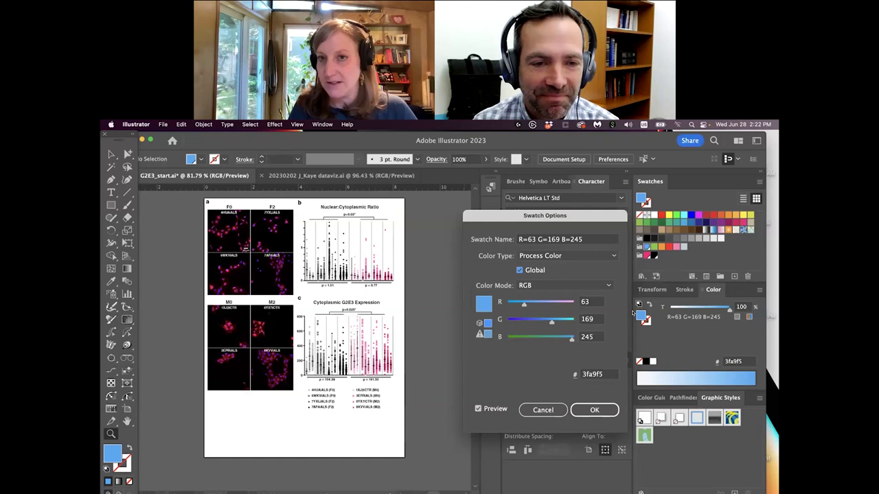
# Apply the global process color R=63 G=169 B=245 to the edited swatch and review the figure.
pyautogui.click(580, 410)
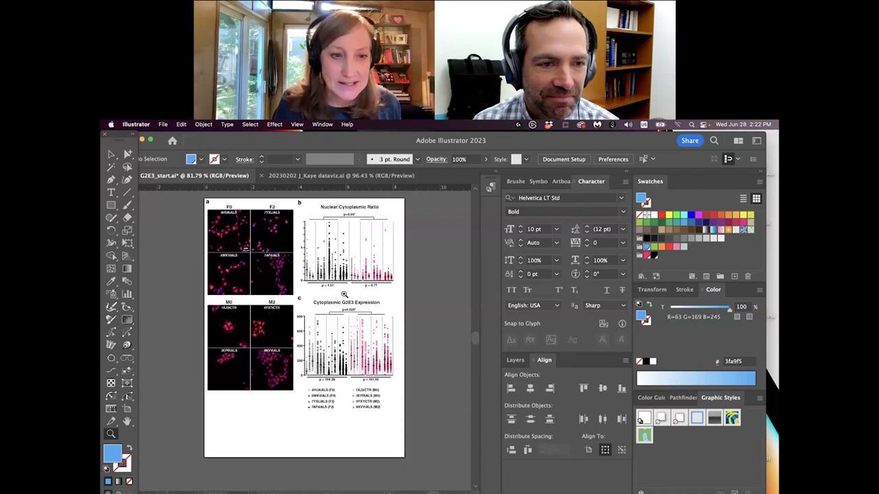
pyautogui.scroll(2, 349, 289)
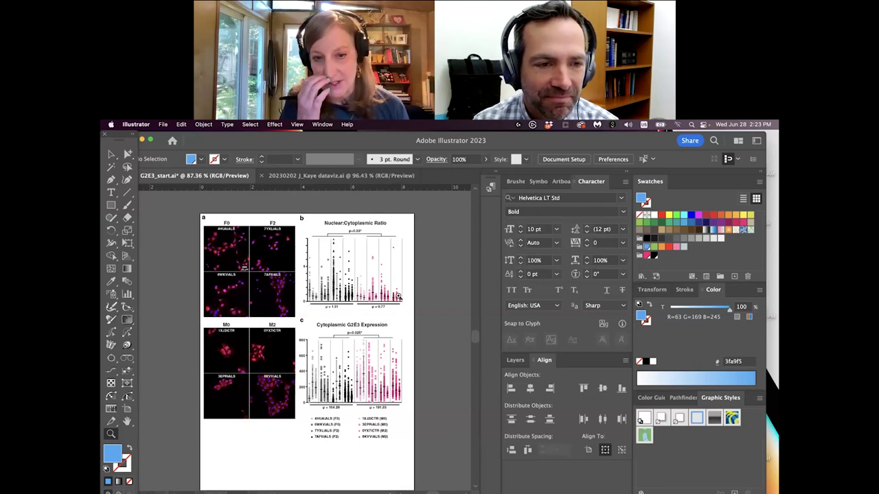
pyautogui.scroll(-2, 381, 369)
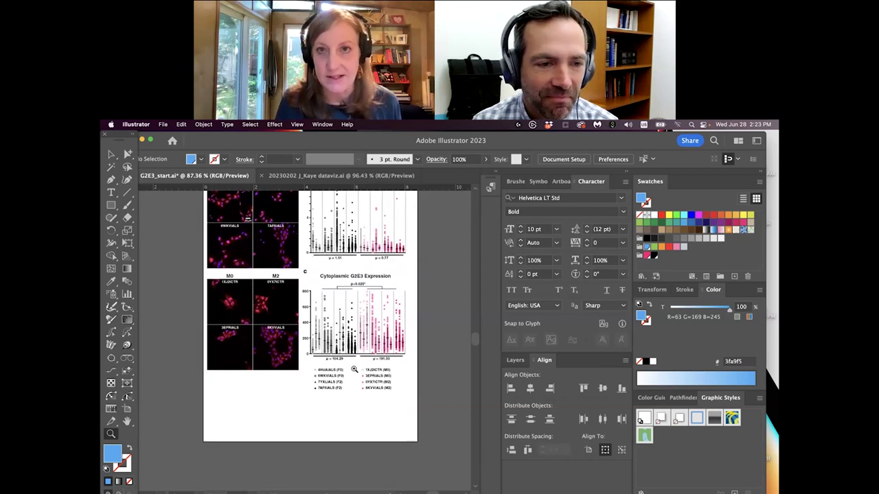
pyautogui.scroll(2, 351, 372)
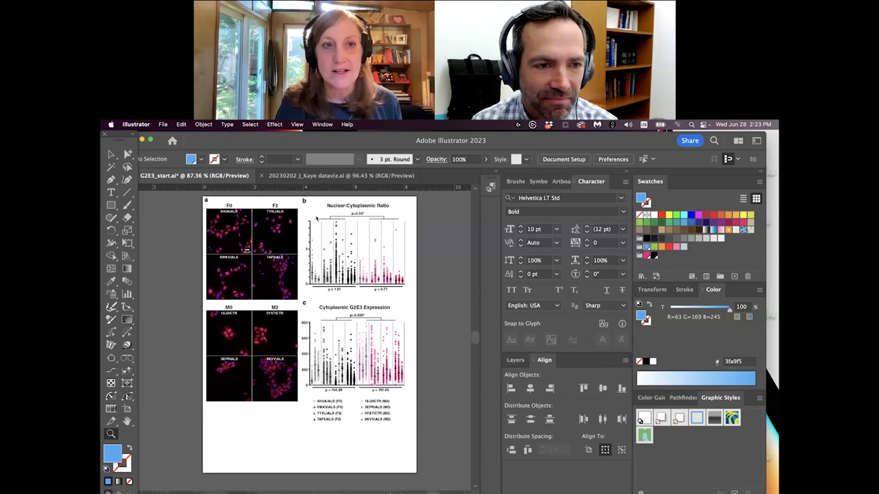
# Preview the figure as Protanopia-type color blindness and examine the magenta and gray data points in panels b and c.
pyautogui.click(296, 124)
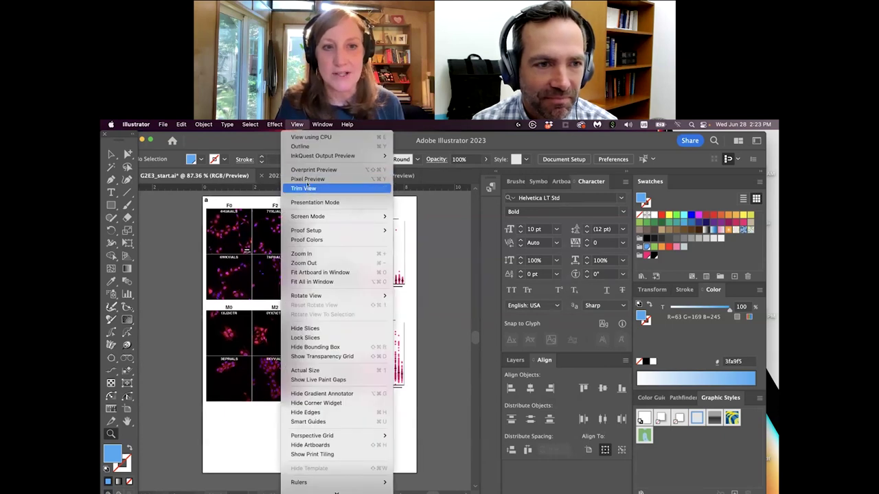
pyautogui.moveTo(330, 231)
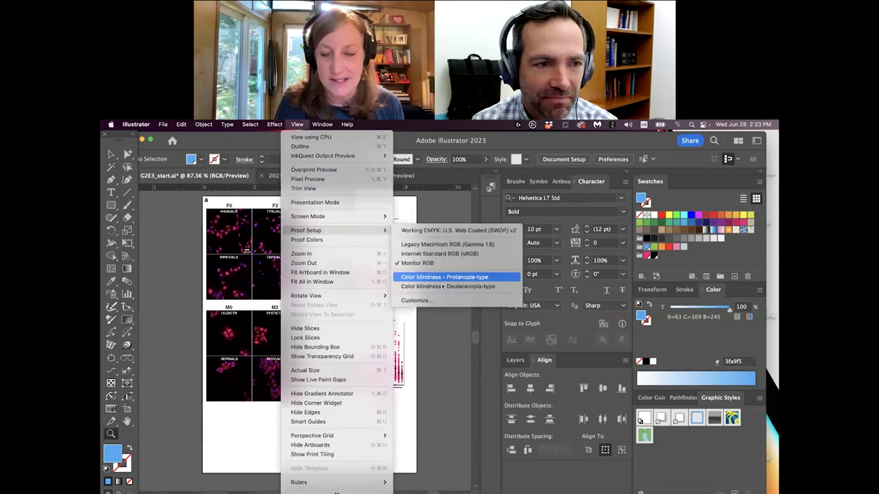
pyautogui.click(443, 277)
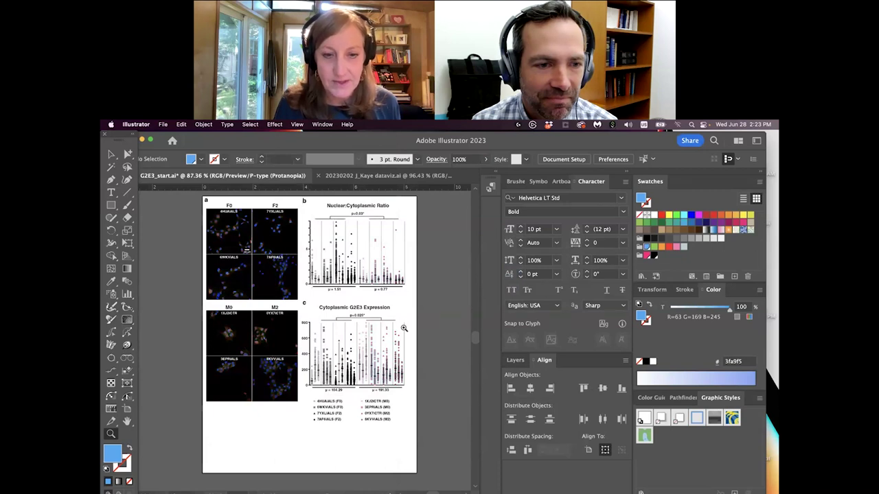
pyautogui.scroll(3, 404, 329)
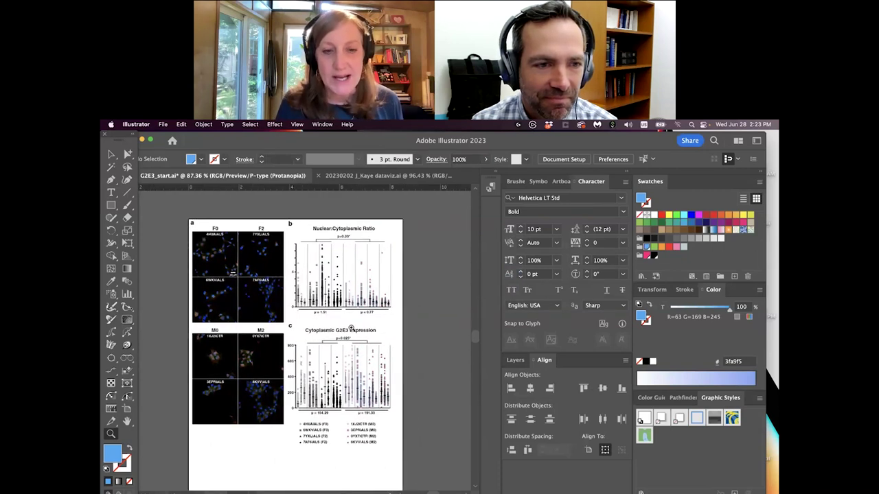
pyautogui.scroll(2, 360, 309)
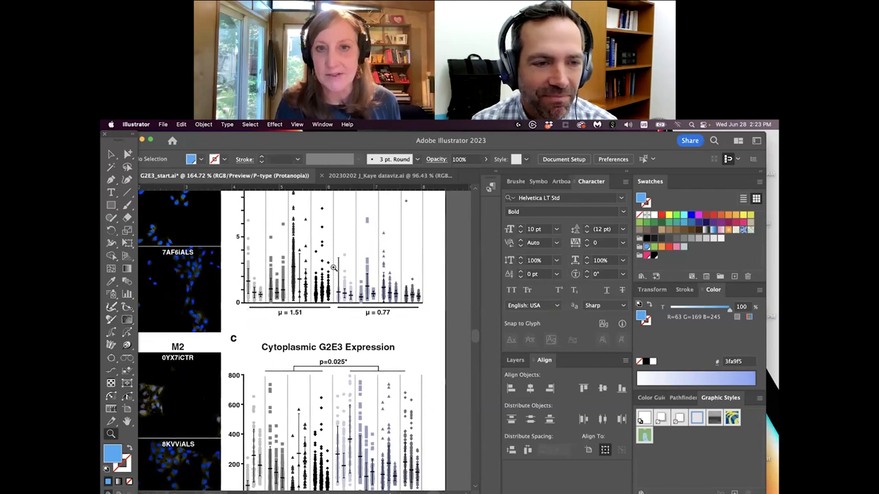
pyautogui.scroll(-4, 373, 295)
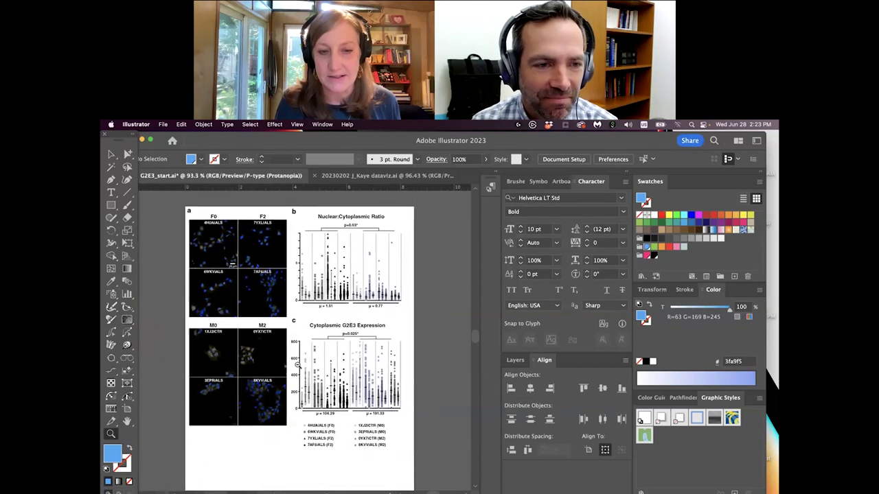
pyautogui.scroll(3, 376, 291)
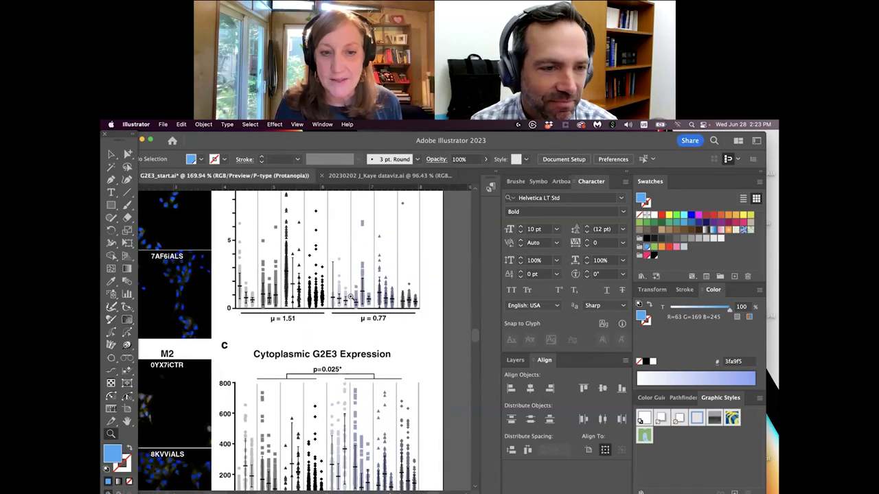
pyautogui.scroll(-4, 396, 296)
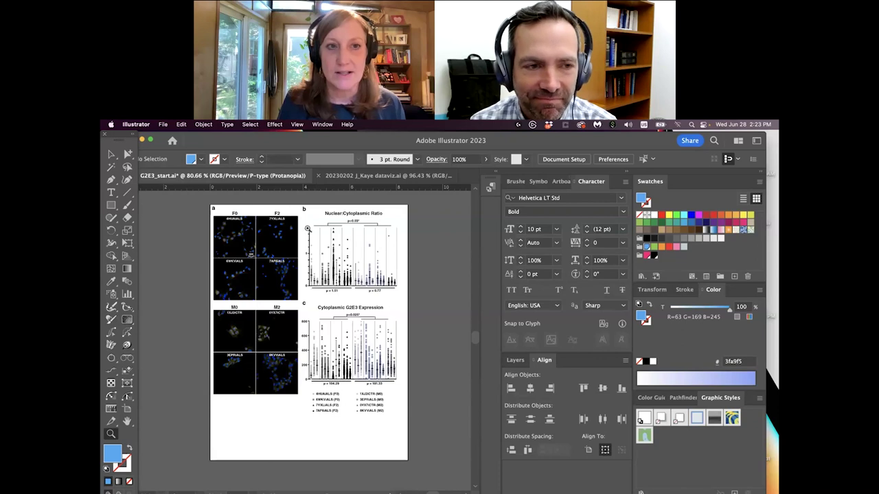
# Return the figure to normal color display by ending the Protanopia proof and turning off Proof Colors.
pyautogui.click(295, 125)
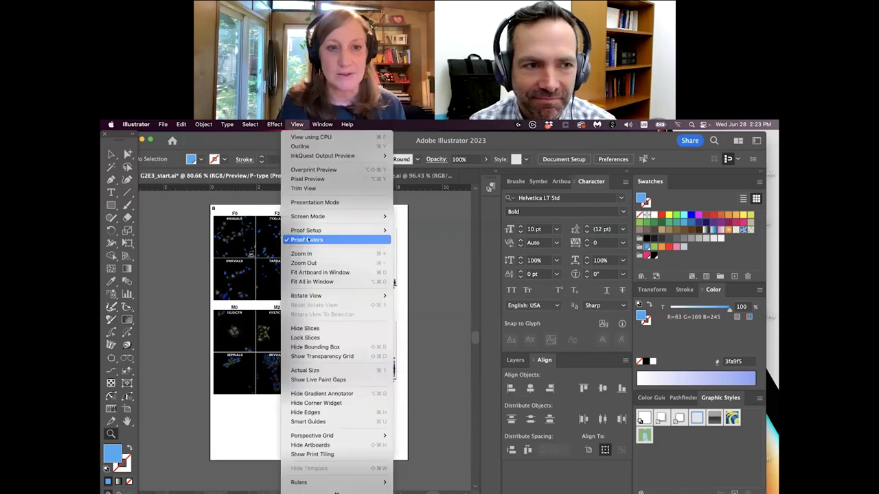
pyautogui.moveTo(306, 231)
pyautogui.click(431, 276)
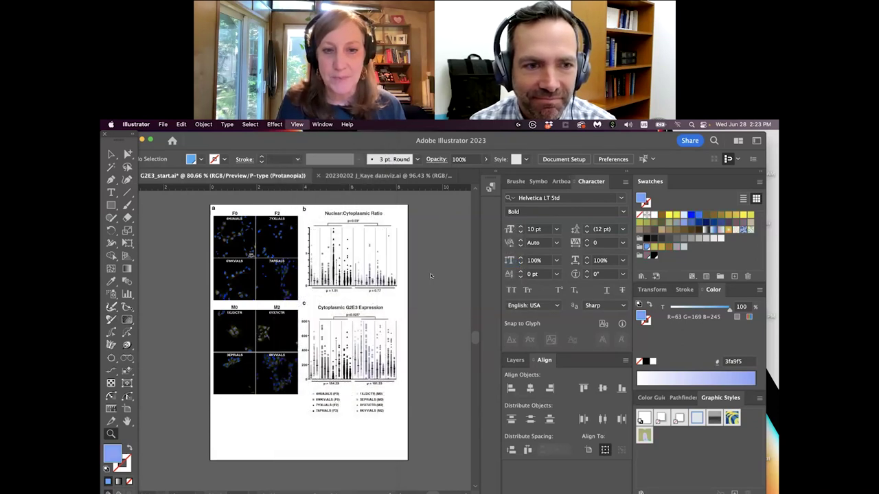
pyautogui.click(111, 154)
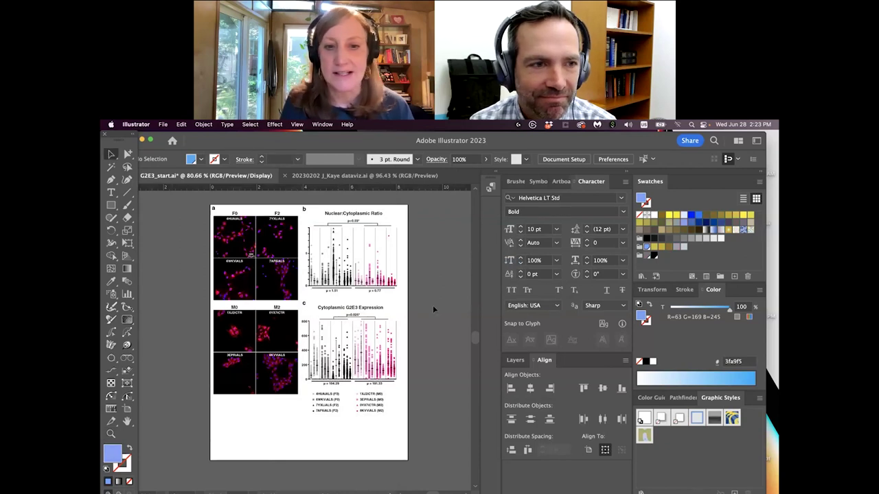
pyautogui.click(297, 125)
pyautogui.click(302, 239)
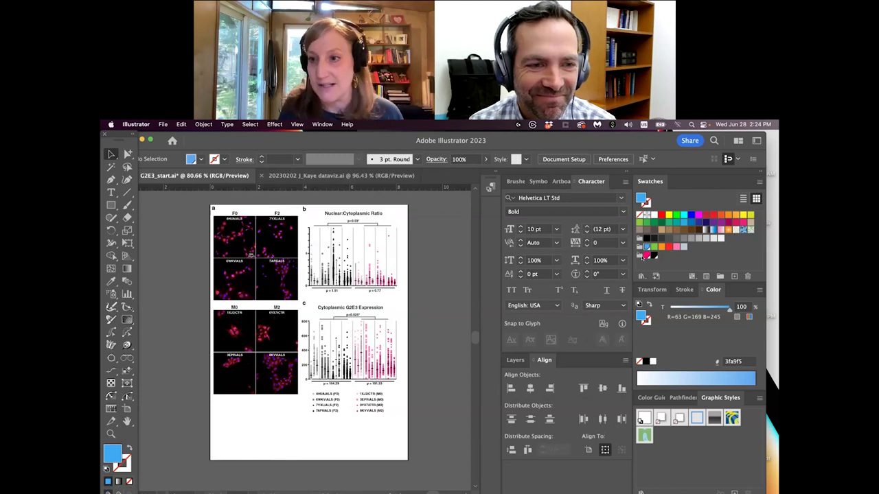
# Change the global magenta swatch used for the data points to purple, R=138 G=0 B=207.
pyautogui.doubleClick(645, 254)
pyautogui.moveTo(542, 337); pyautogui.dragTo(561, 337)
pyautogui.moveTo(574, 304); pyautogui.dragTo(542, 305)
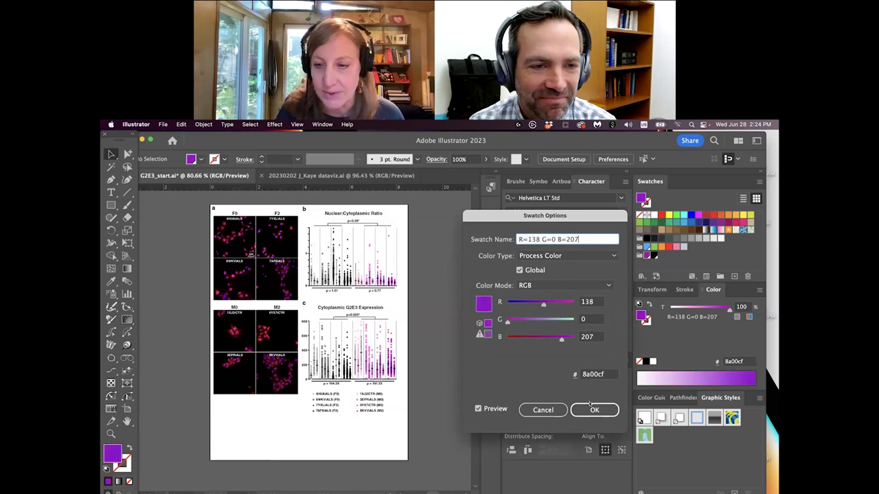
pyautogui.click(591, 409)
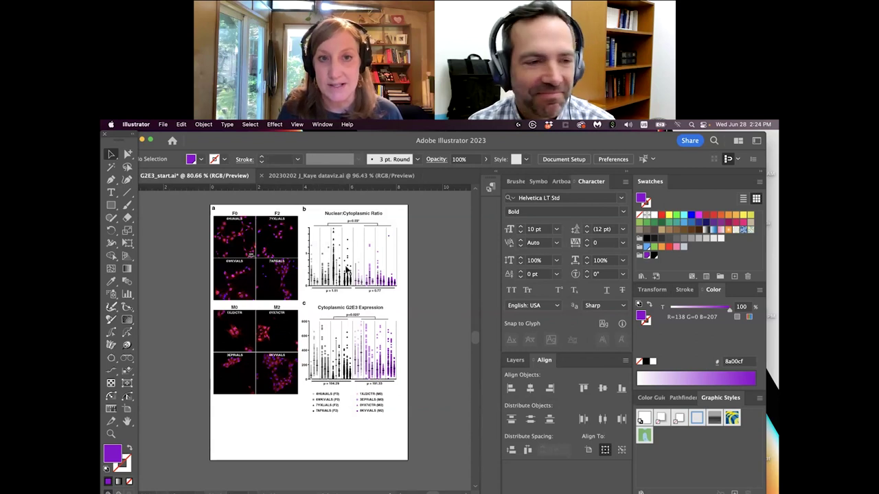
# Preview the recolored figure with the Protanopia-type proof and inspect the purple data points in panels b and c.
pyautogui.click(297, 124)
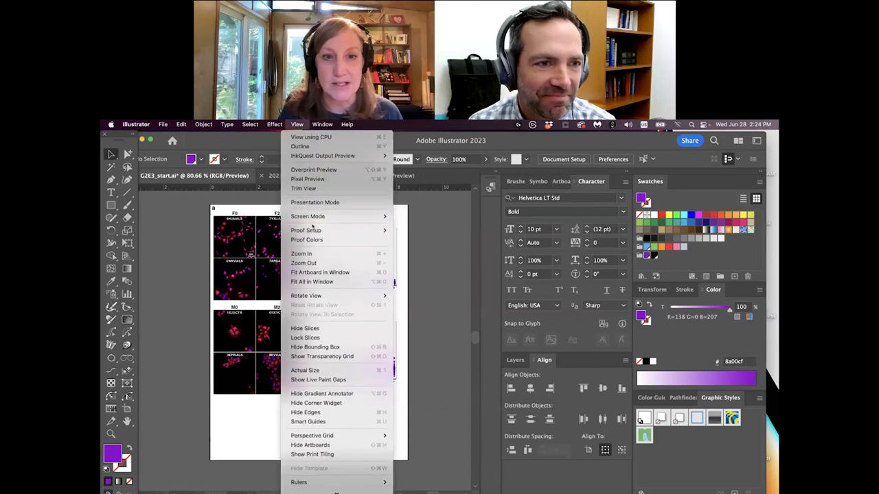
pyautogui.moveTo(312, 231)
pyautogui.click(435, 277)
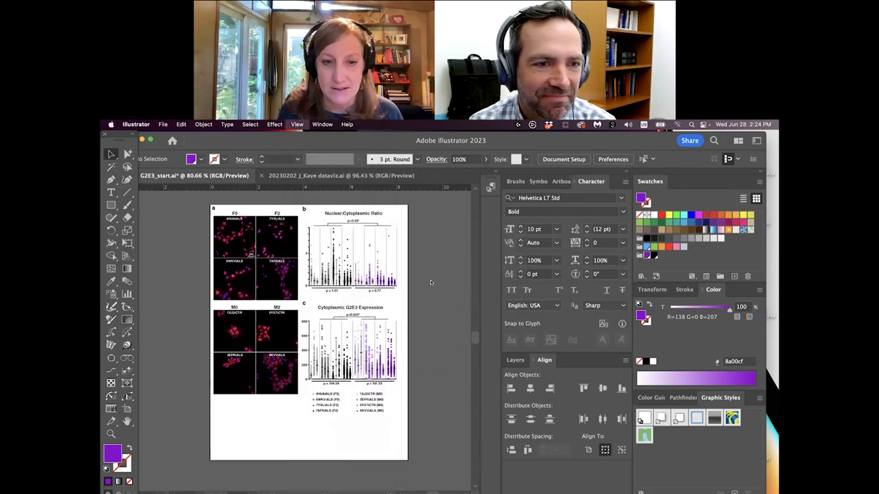
pyautogui.click(110, 433)
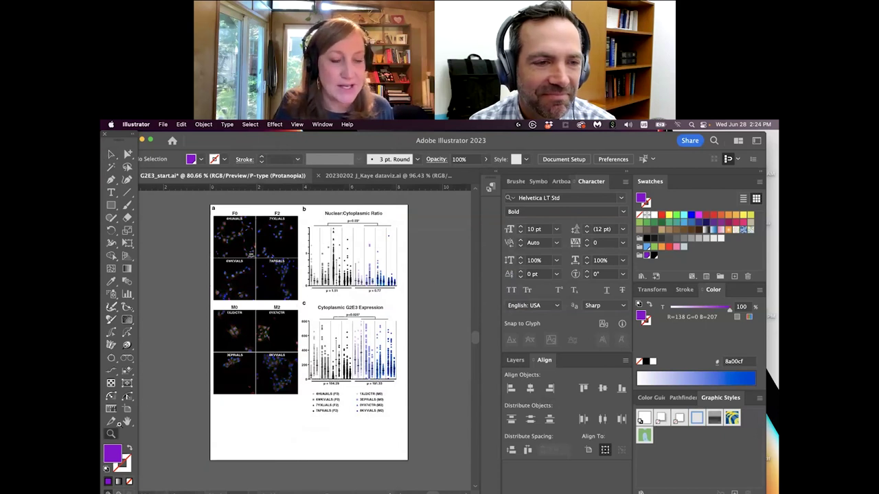
pyautogui.click(358, 282)
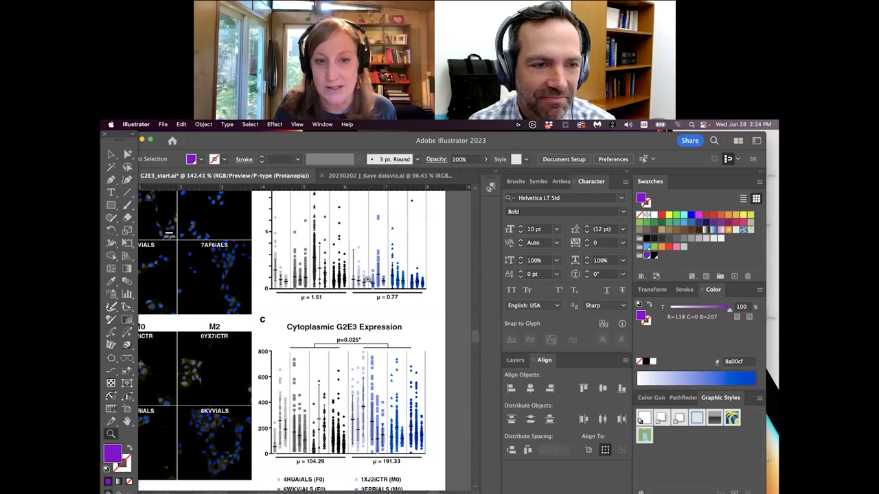
pyautogui.press('super+0')
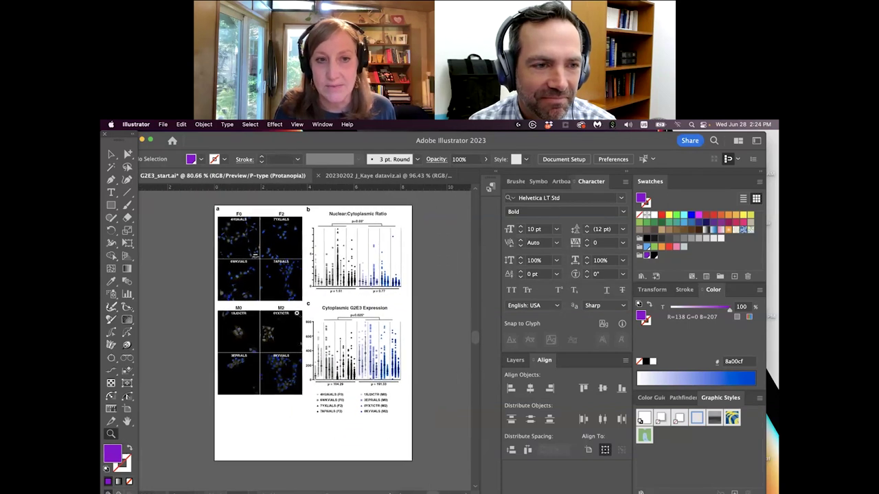
# Turn off the Protanopia proof and set the proof setup back to Monitor RGB.
pyautogui.click(295, 125)
pyautogui.click(302, 238)
pyautogui.click(296, 124)
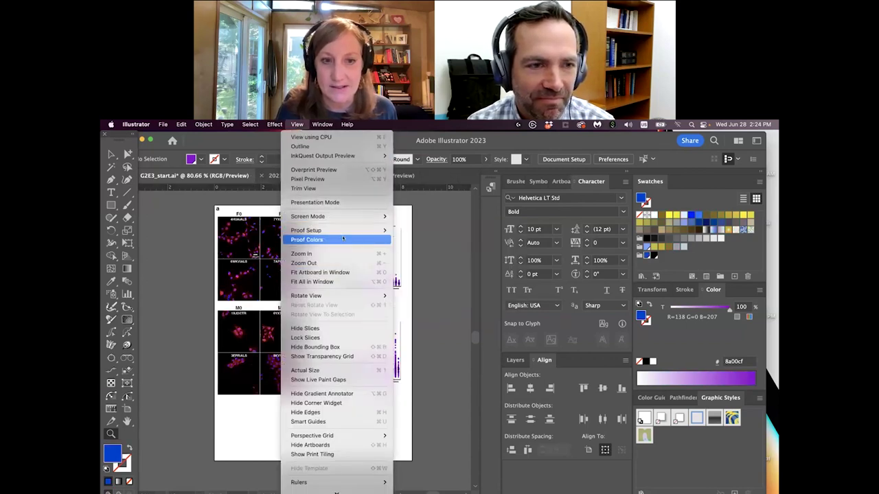
pyautogui.moveTo(343, 230)
pyautogui.click(473, 262)
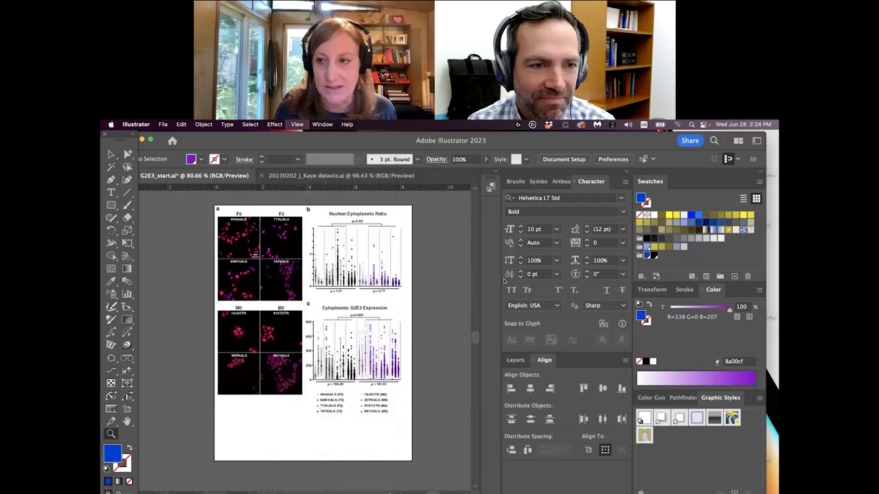
pyautogui.hscroll(-2, 417, 315)
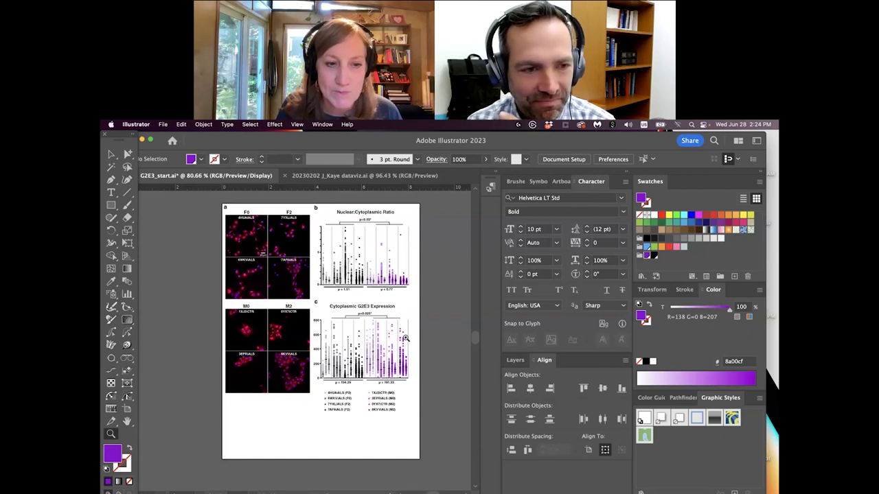
# Examine the fluorescent cell images around the 60 µm scale bar in panel a up close.
pyautogui.moveTo(256, 262); pyautogui.dragTo(292, 245)
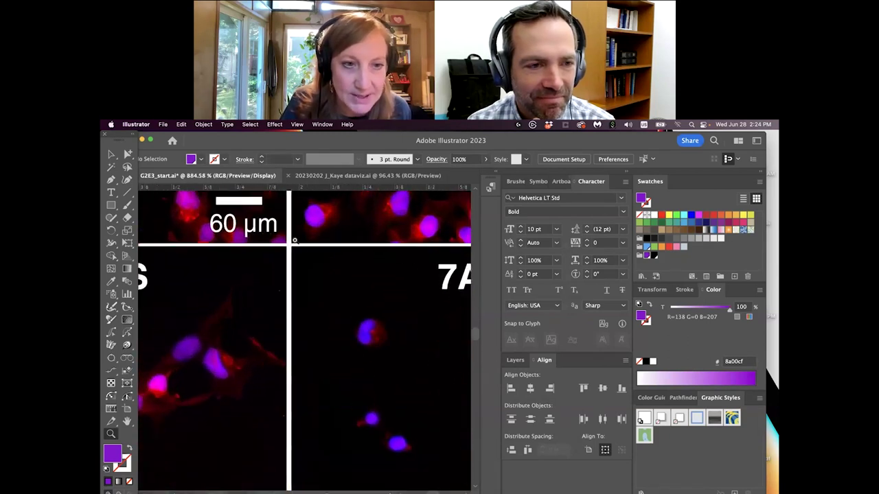
pyautogui.moveTo(364, 259); pyautogui.dragTo(322, 313)
pyautogui.scroll(-3, 311, 334)
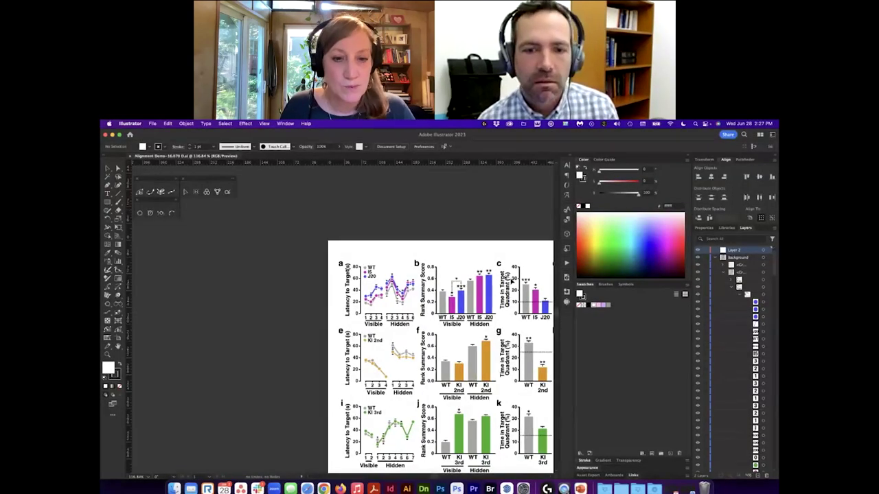
# Examine the layout of graph panels a to r in the alignment demo figure.
pyautogui.scroll(-3, 488, 230)
pyautogui.hscroll(3, 487, 231)
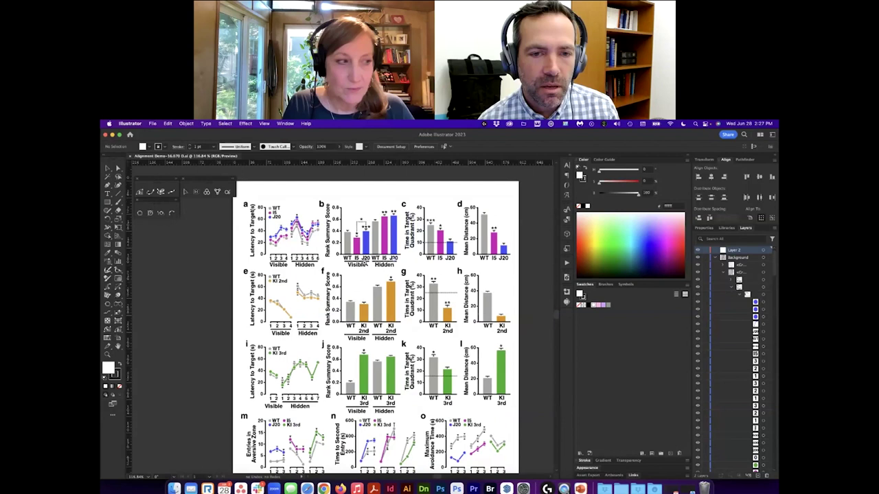
pyautogui.scroll(-3, 368, 263)
pyautogui.scroll(-2, 385, 322)
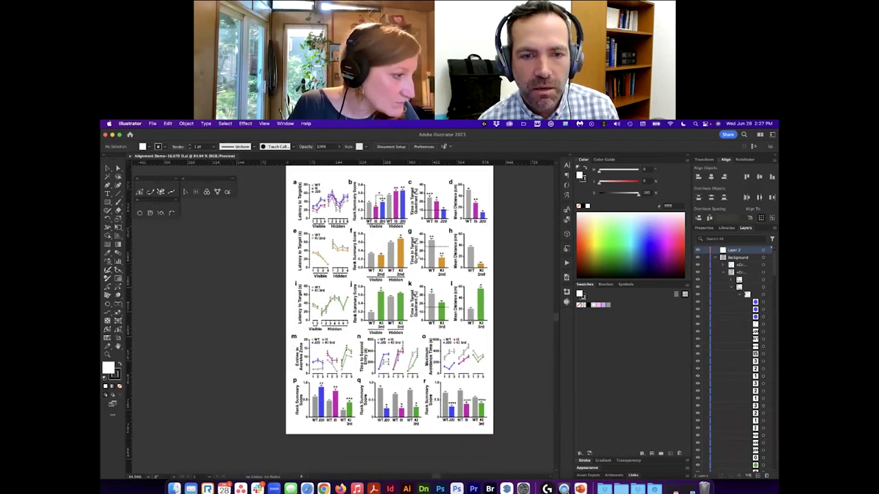
pyautogui.hscroll(1, 384, 309)
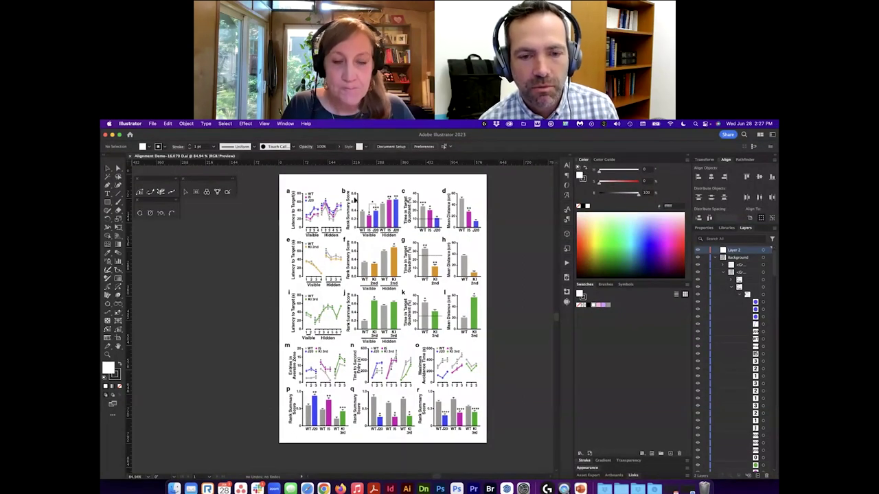
pyautogui.click(355, 200)
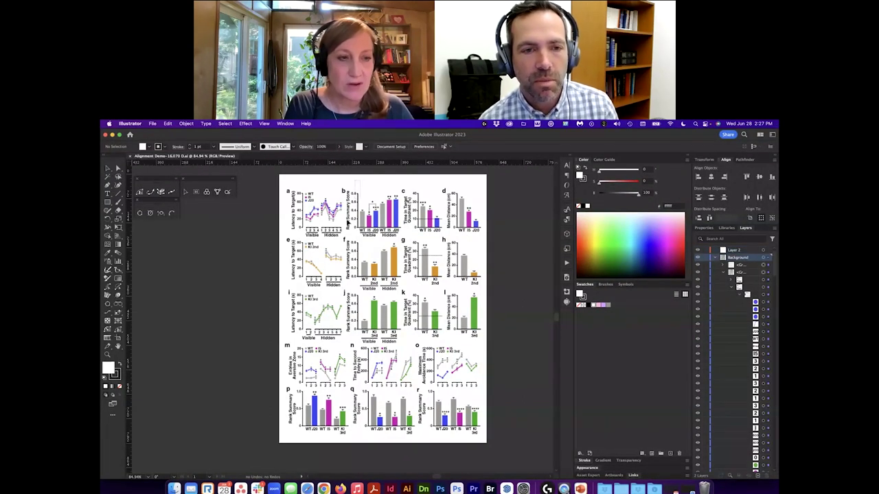
pyautogui.click(518, 191)
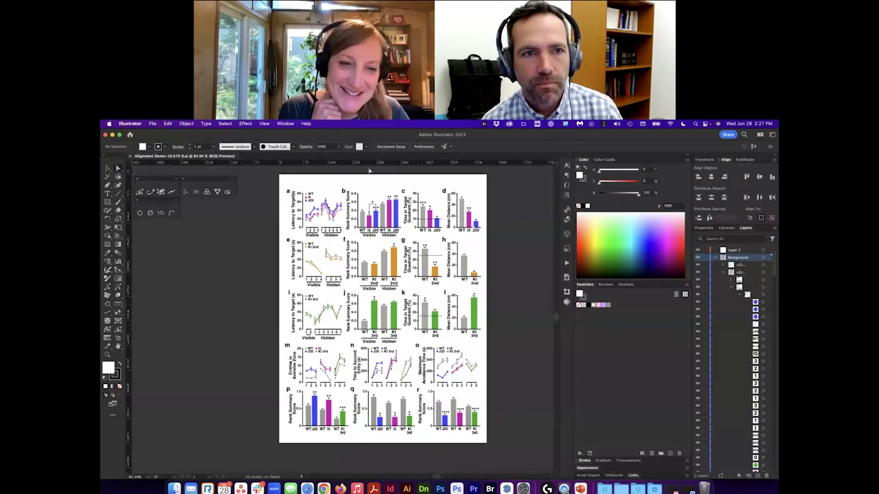
# Select all text objects in the figure and hide them so only the graph artwork remains.
pyautogui.click(240, 123)
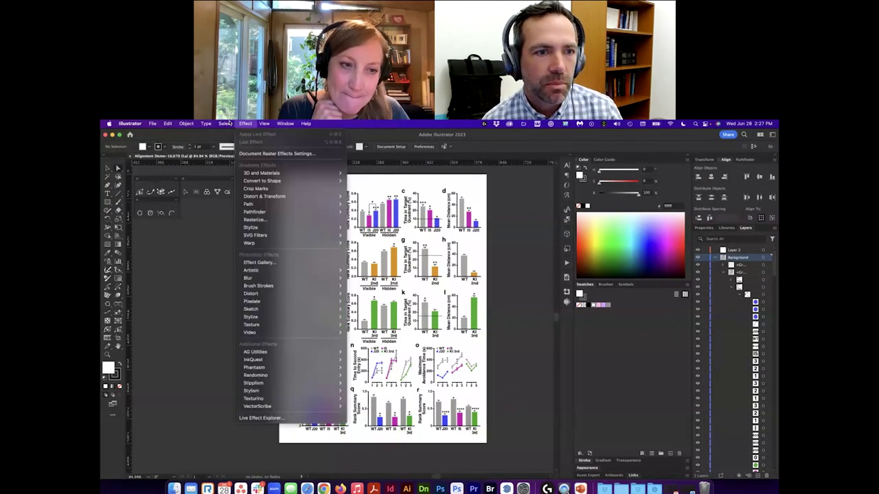
pyautogui.moveTo(291, 204)
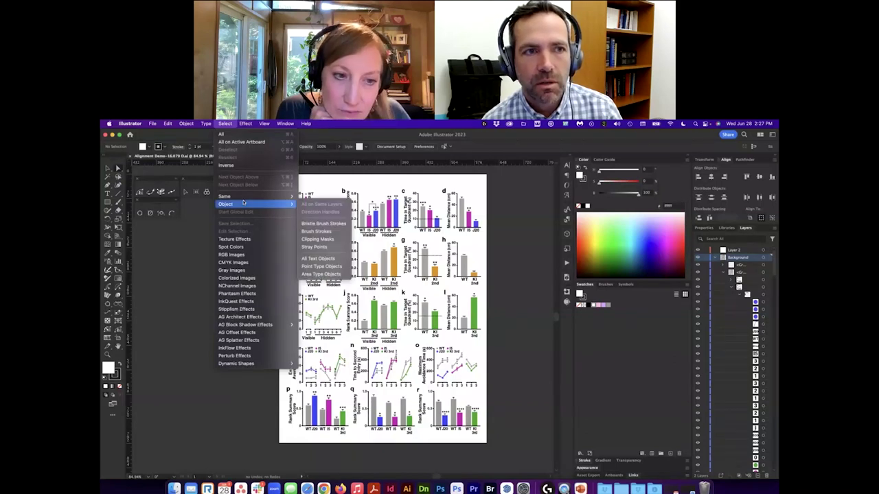
pyautogui.moveTo(227, 204)
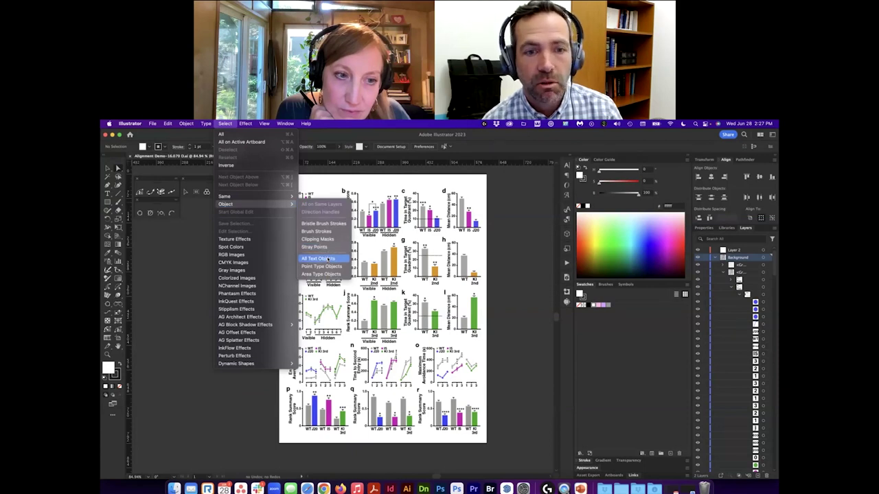
pyautogui.click(326, 259)
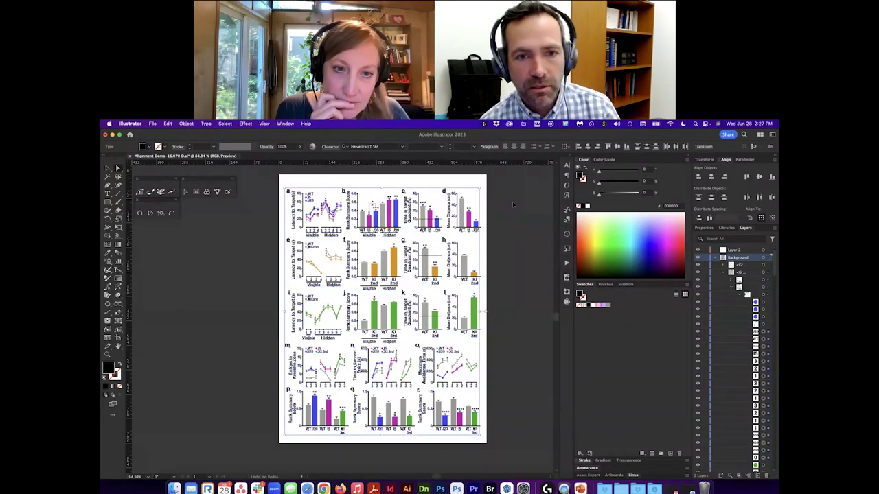
pyautogui.press('Delete')
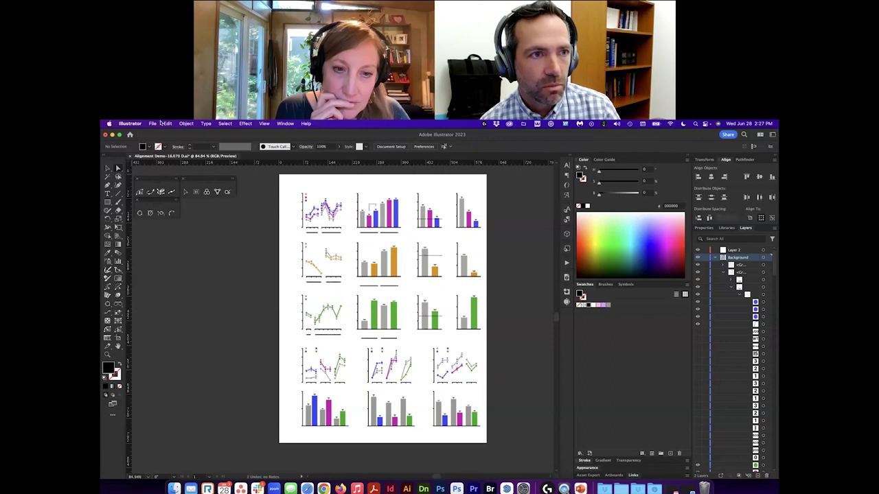
pyautogui.click(166, 123)
pyautogui.moveTo(185, 124)
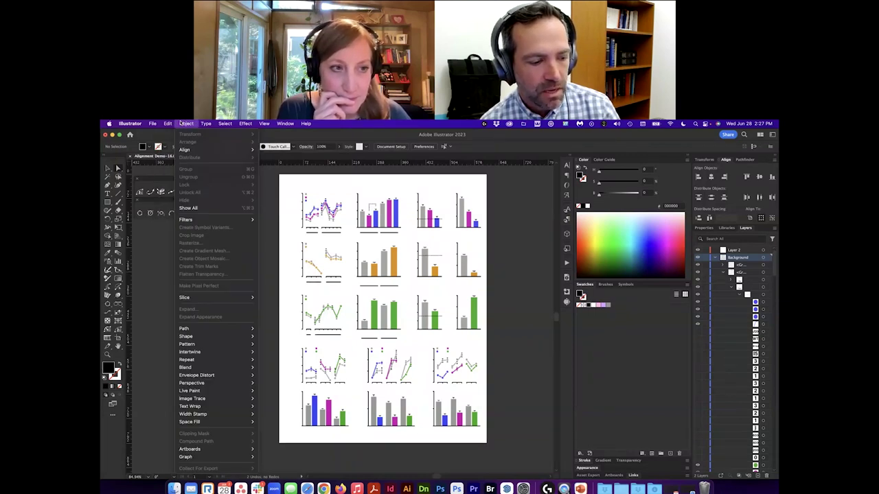
pyautogui.click(508, 253)
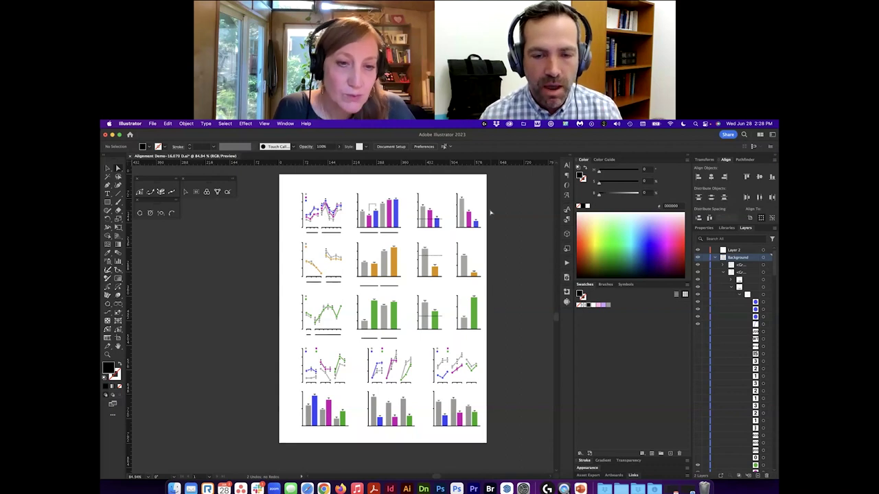
# Select the whole bar graph in panel c, shift it slightly toward panel d with the smart guides, and clear the selection.
pyautogui.moveTo(484, 180); pyautogui.dragTo(320, 189)
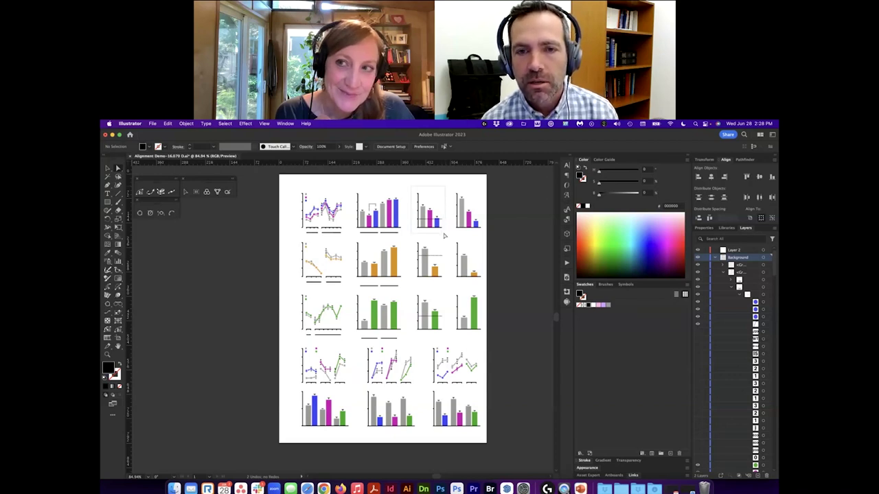
pyautogui.click(417, 230)
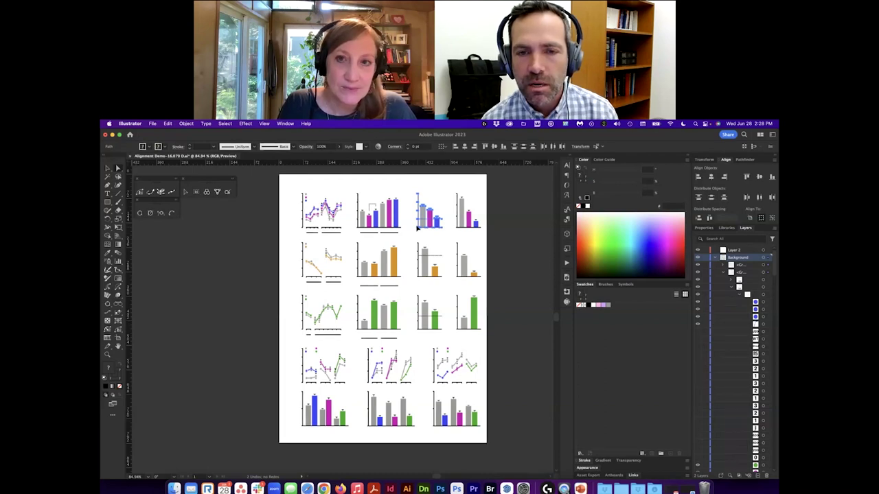
pyautogui.moveTo(418, 229)
pyautogui.mouseDown()
pyautogui.moveTo(419, 277)
pyautogui.moveTo(417, 228)
pyautogui.mouseUp()
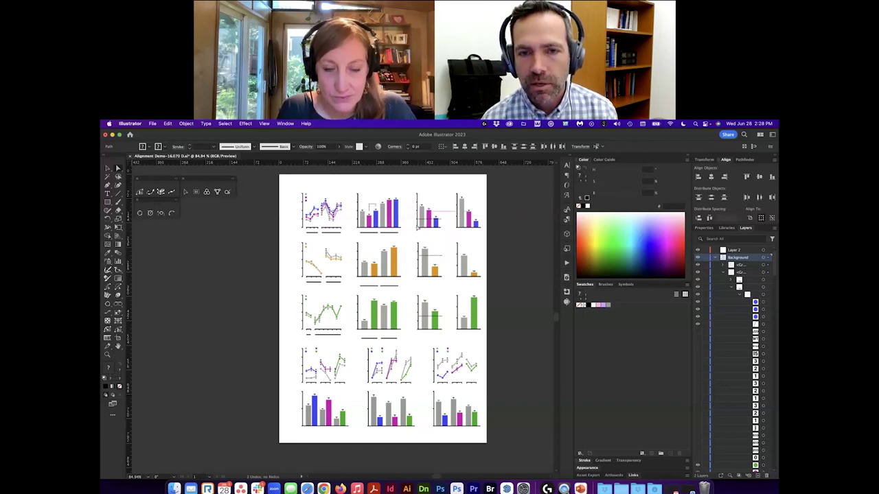
pyautogui.moveTo(417, 227); pyautogui.dragTo(418, 229)
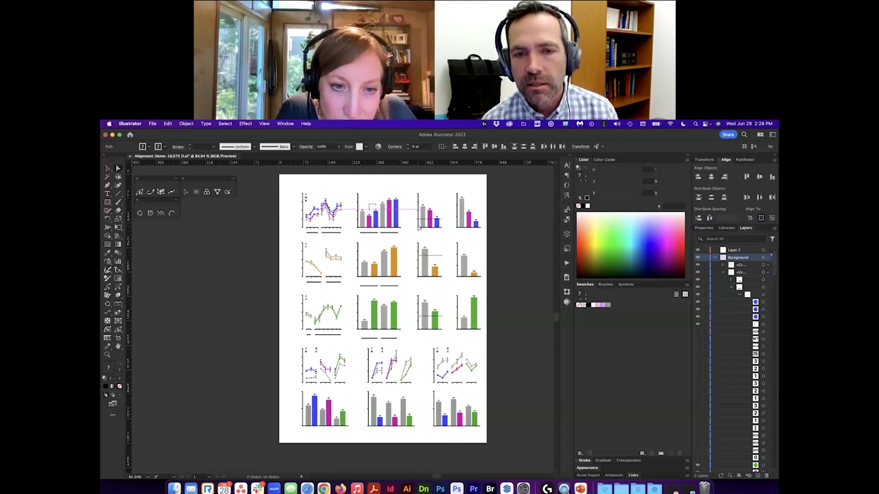
pyautogui.click(523, 219)
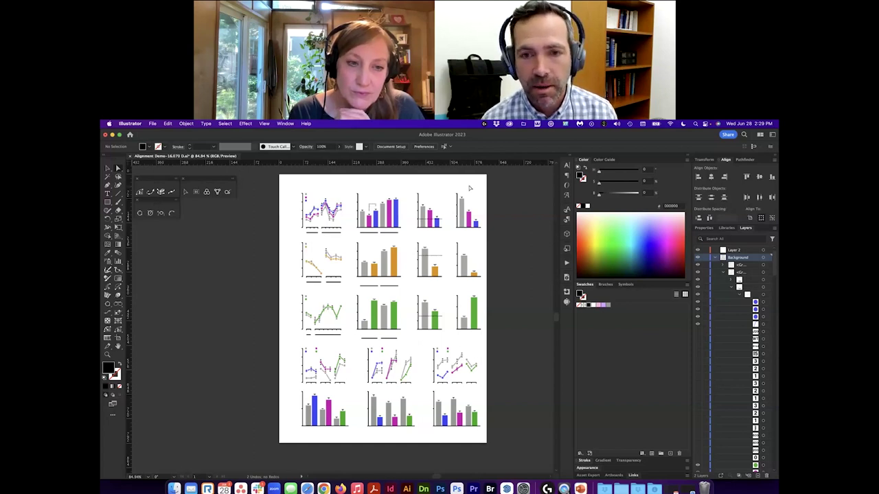
pyautogui.moveTo(417, 187)
pyautogui.mouseDown()
pyautogui.moveTo(444, 242)
pyautogui.moveTo(458, 231)
pyautogui.moveTo(423, 231)
pyautogui.mouseUp()
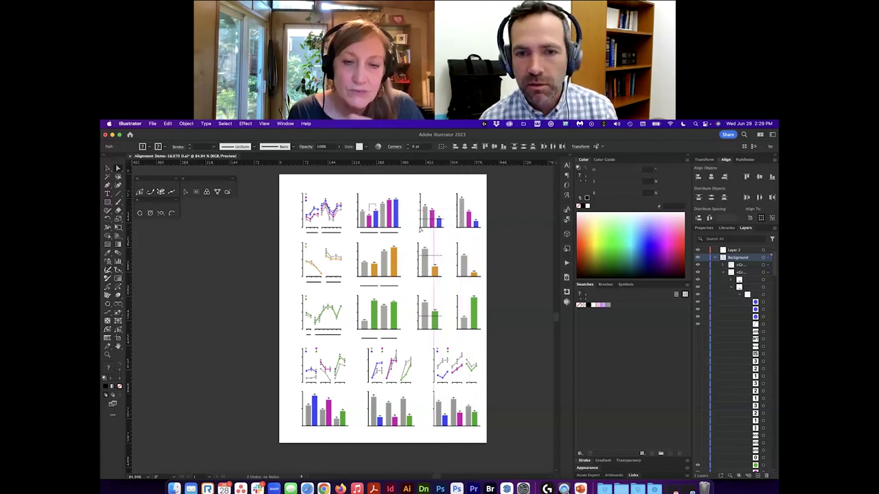
pyautogui.click(510, 211)
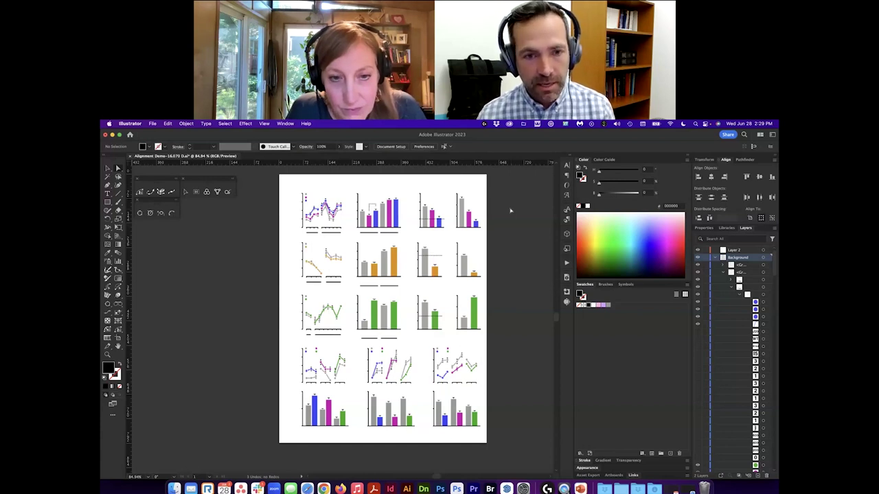
# Inspect individual axis anchor points of the bar graphs in panels d and c, and clear the selection.
pyautogui.click(454, 198)
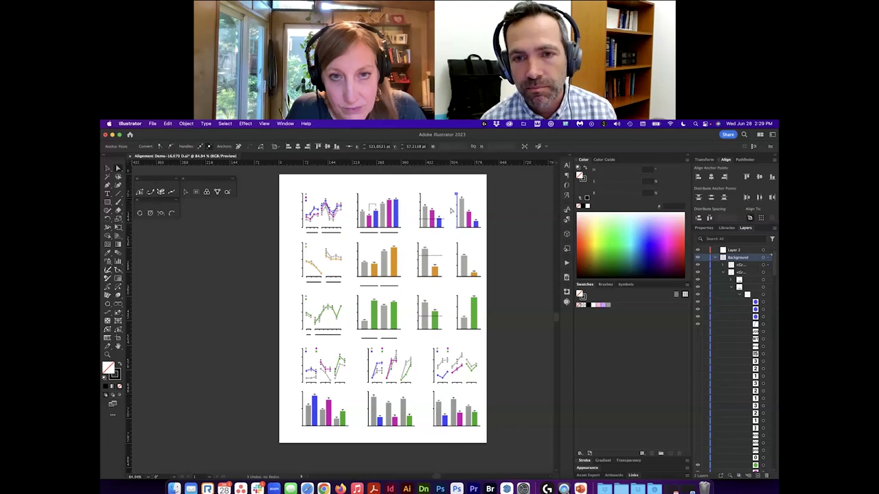
pyautogui.click(432, 209)
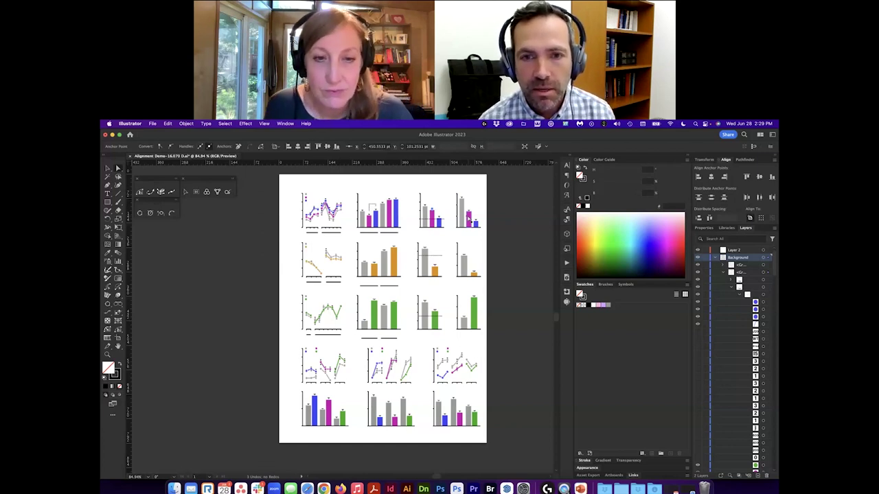
pyautogui.click(484, 211)
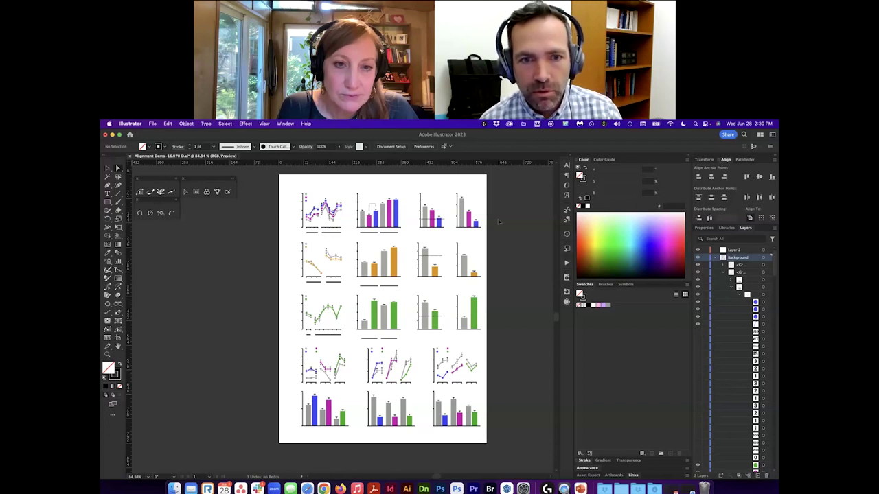
# Show all hidden text labels in the figure and deselect everything.
pyautogui.press('super+alt+3')
pyautogui.click(481, 234)
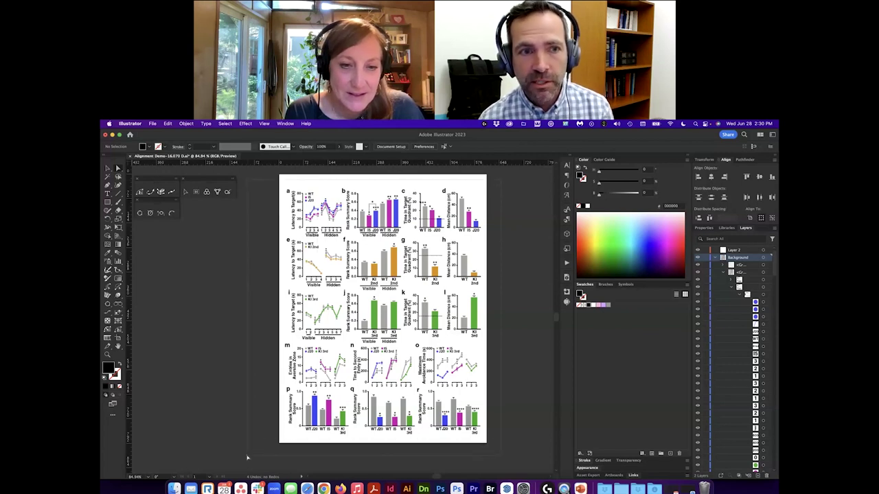
# Select all artwork in the figure, open Recolor Artwork, and place its dialog clear of most of the graphs.
pyautogui.press('super+a')
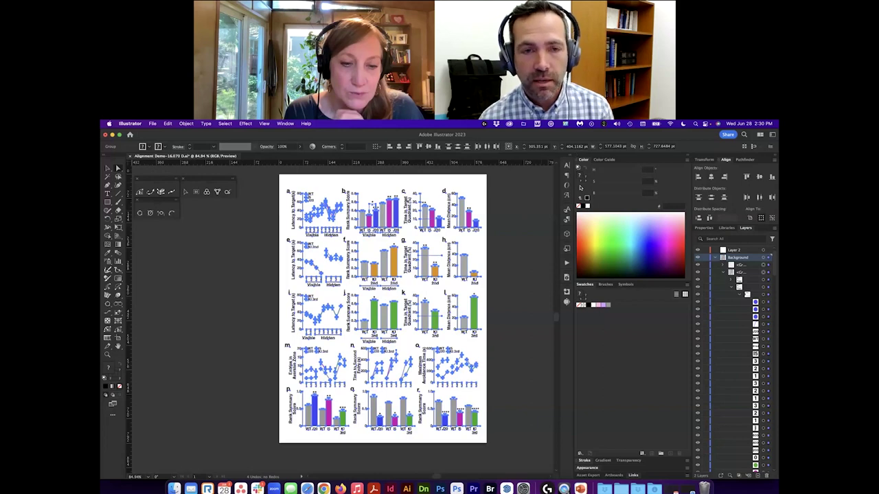
pyautogui.click(312, 148)
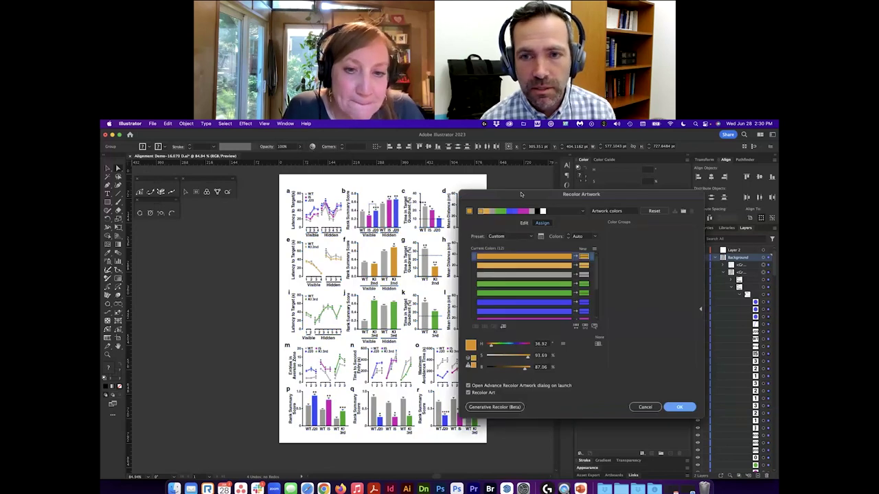
pyautogui.moveTo(511, 193); pyautogui.dragTo(460, 188)
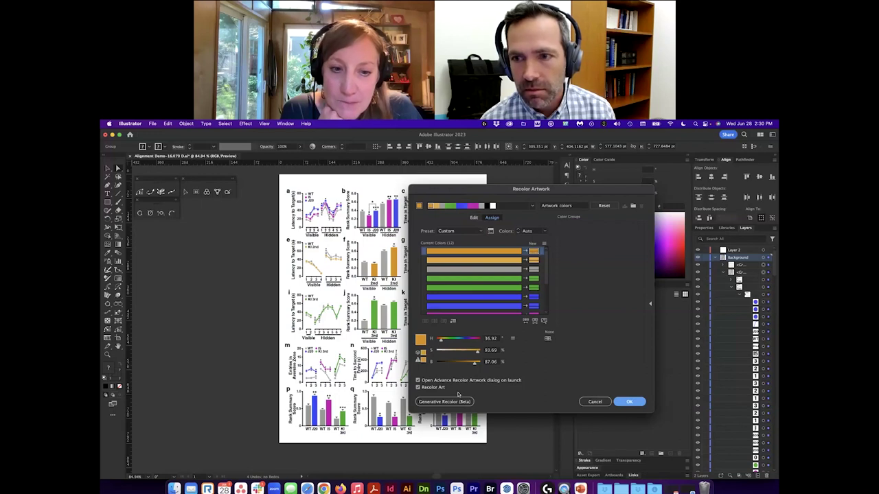
pyautogui.moveTo(452, 191); pyautogui.dragTo(562, 204)
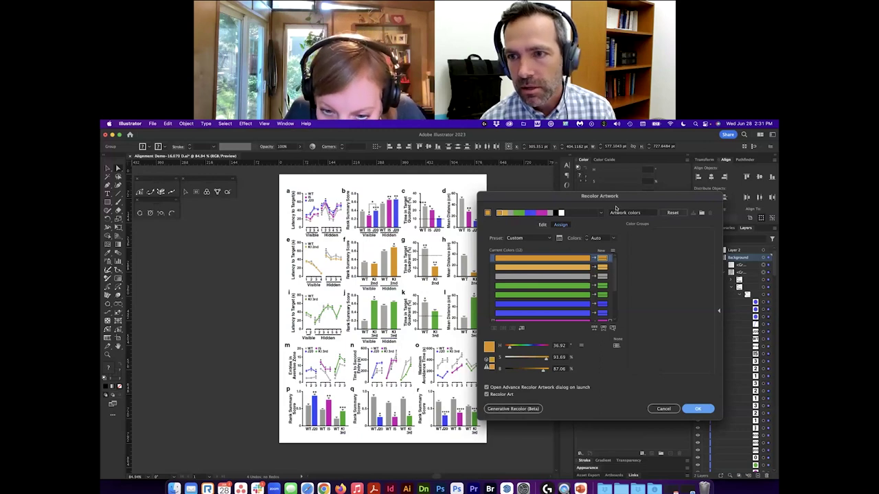
pyautogui.moveTo(616, 208); pyautogui.dragTo(624, 209)
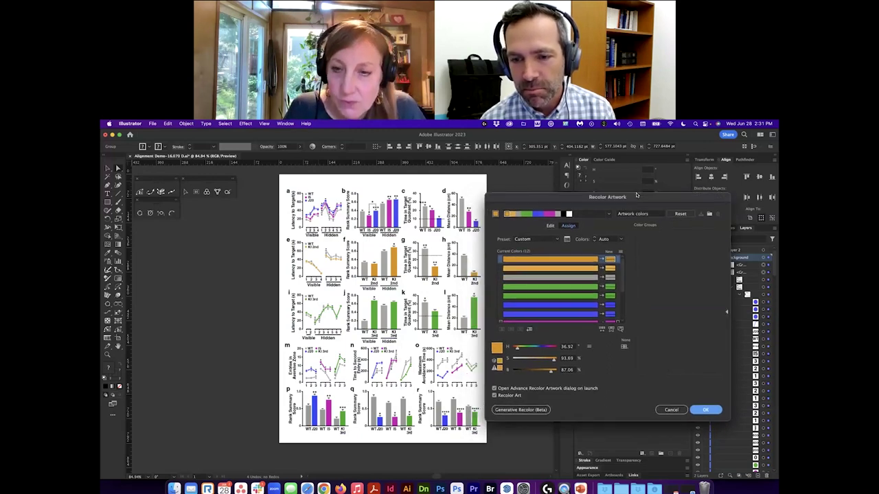
# View the Generative Recolor (Beta) prompt options and return to the advanced recolor settings.
pyautogui.click(611, 304)
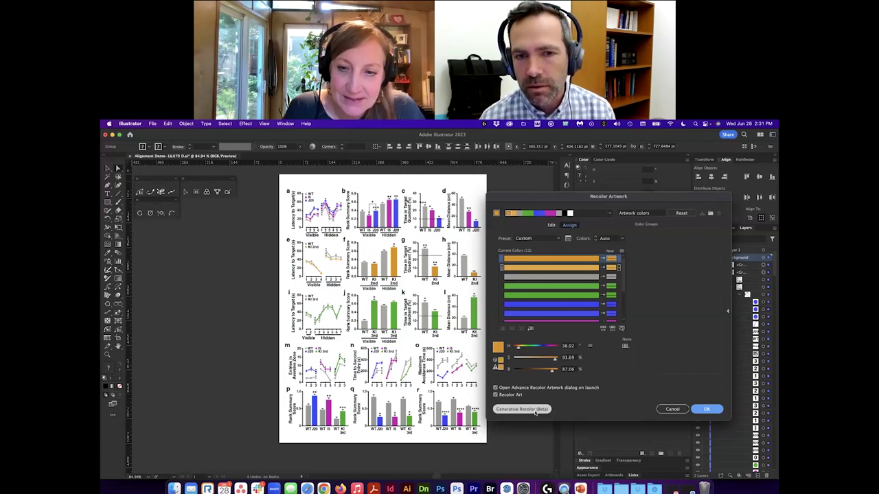
pyautogui.click(535, 411)
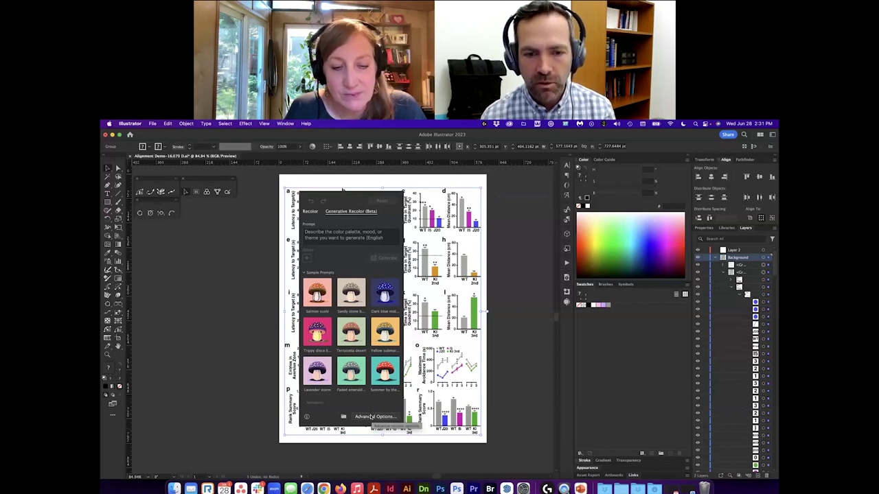
pyautogui.click(371, 417)
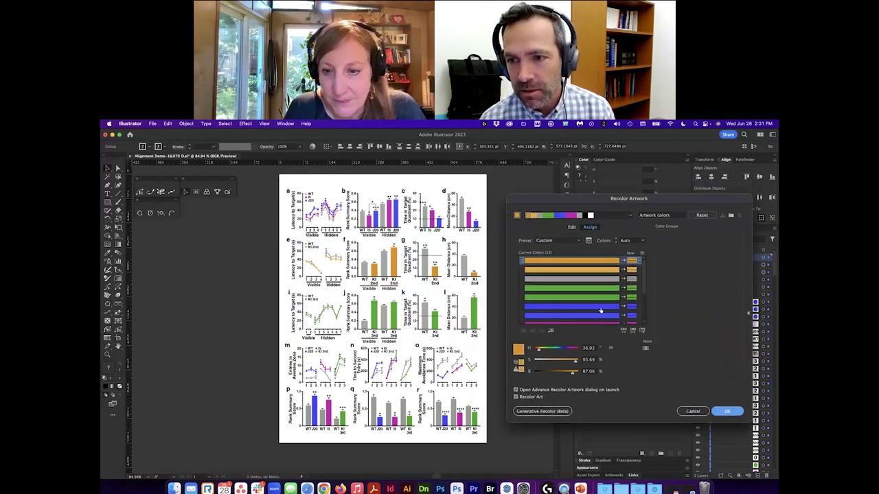
# Merge the lighter orange into the first orange color row, and the second green into the first green row.
pyautogui.scroll(-5, 602, 306)
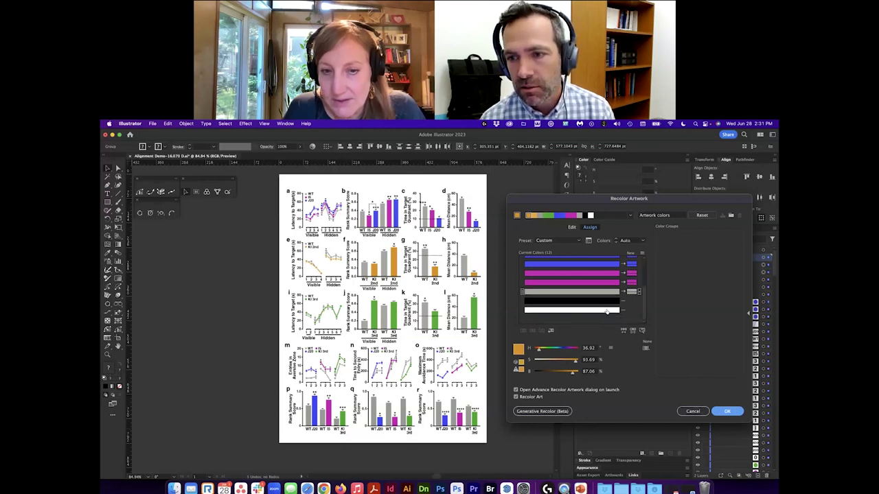
pyautogui.scroll(2, 612, 280)
pyautogui.scroll(3, 613, 280)
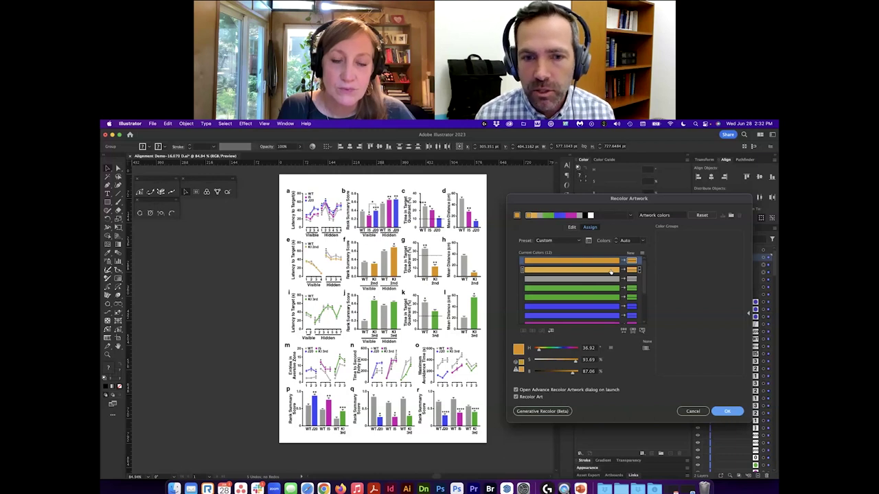
pyautogui.click(610, 263)
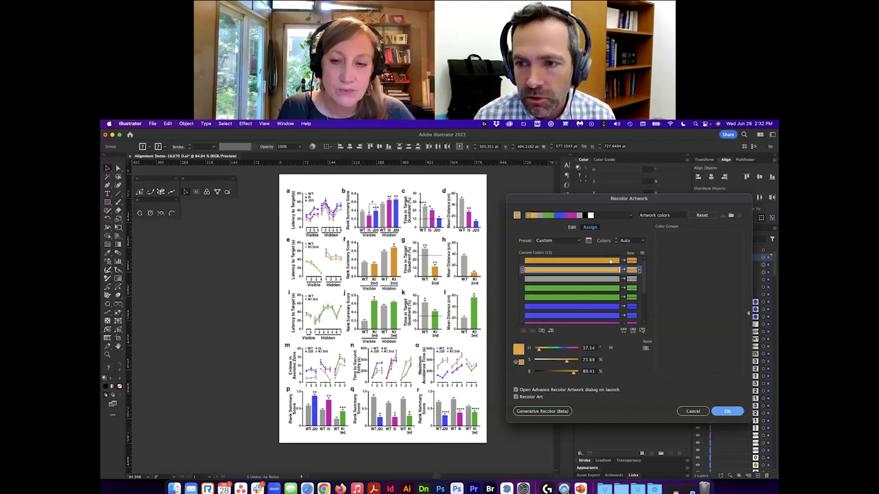
pyautogui.moveTo(611, 268); pyautogui.dragTo(610, 261)
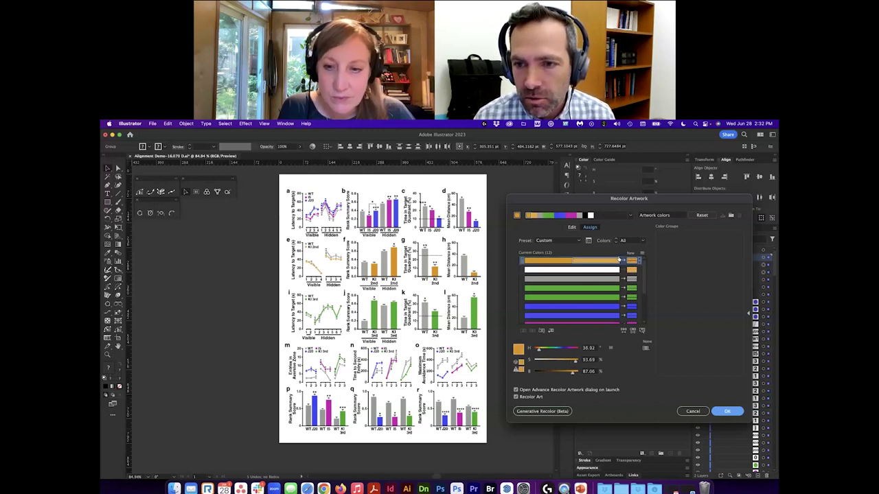
pyautogui.click(590, 299)
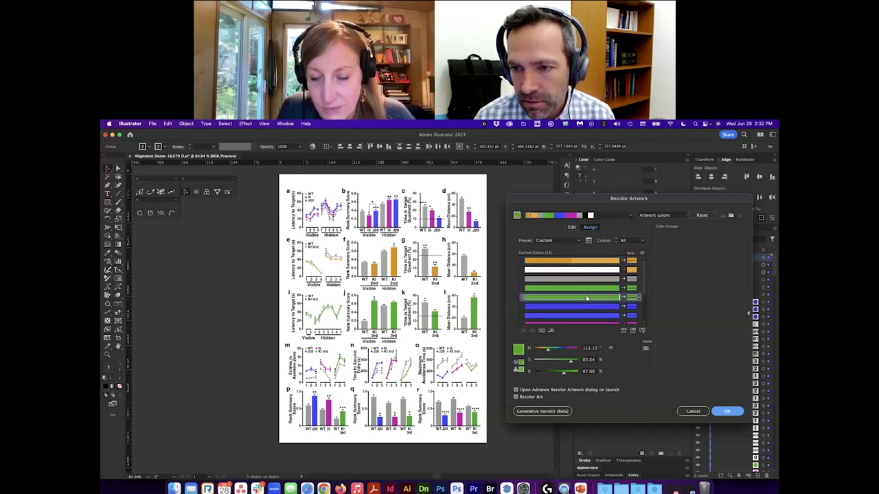
pyautogui.moveTo(590, 298); pyautogui.dragTo(592, 290)
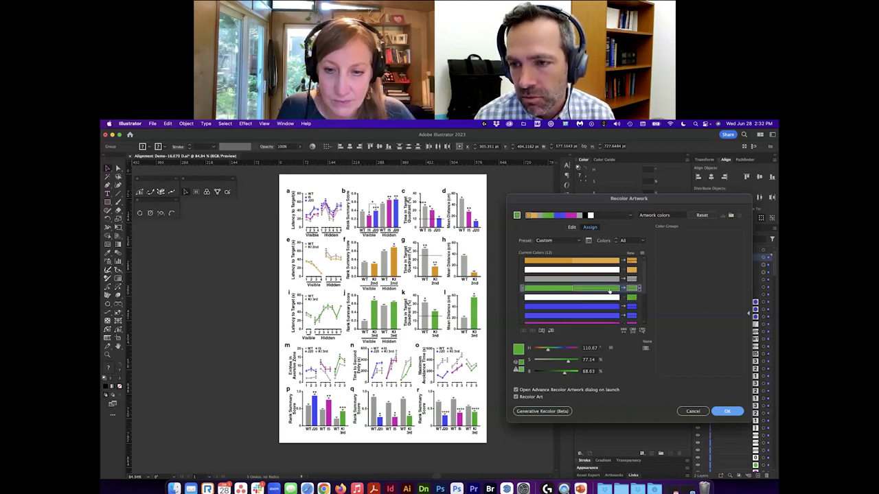
# Merge the second blue into the first blue color row and highlight where that blue occurs in the artwork.
pyautogui.scroll(-2, 589, 293)
pyautogui.click(590, 297)
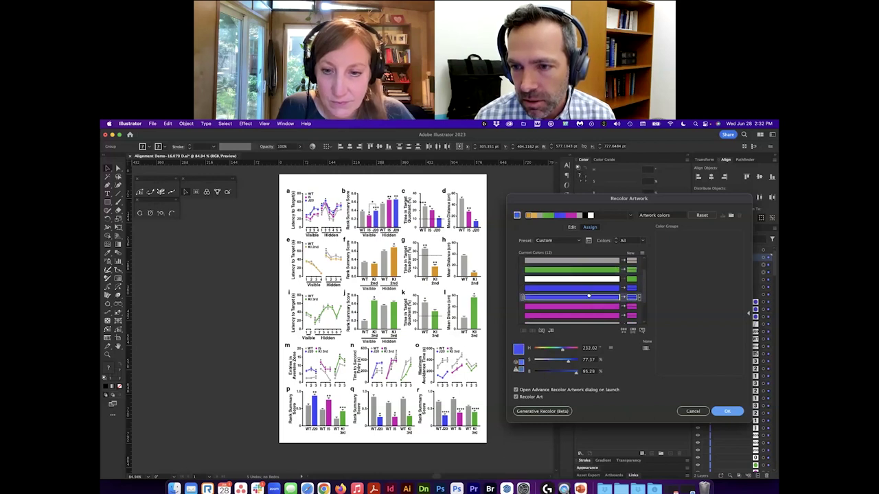
pyautogui.click(589, 290)
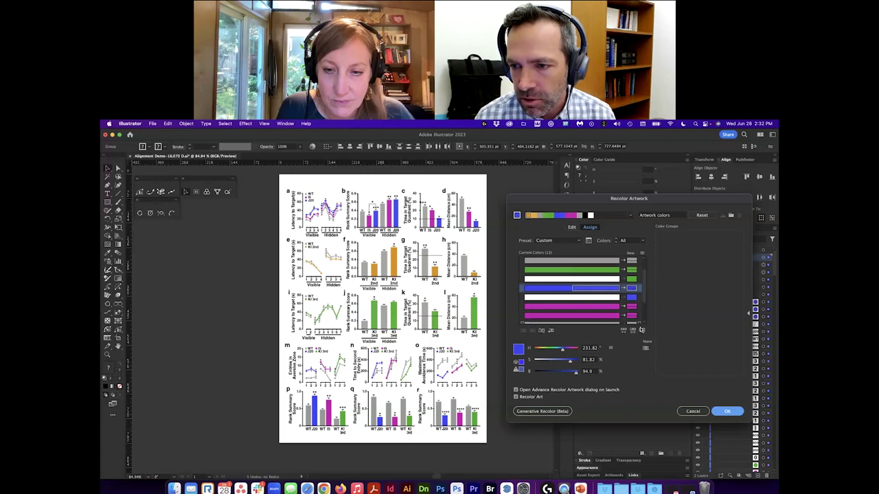
pyautogui.click(642, 331)
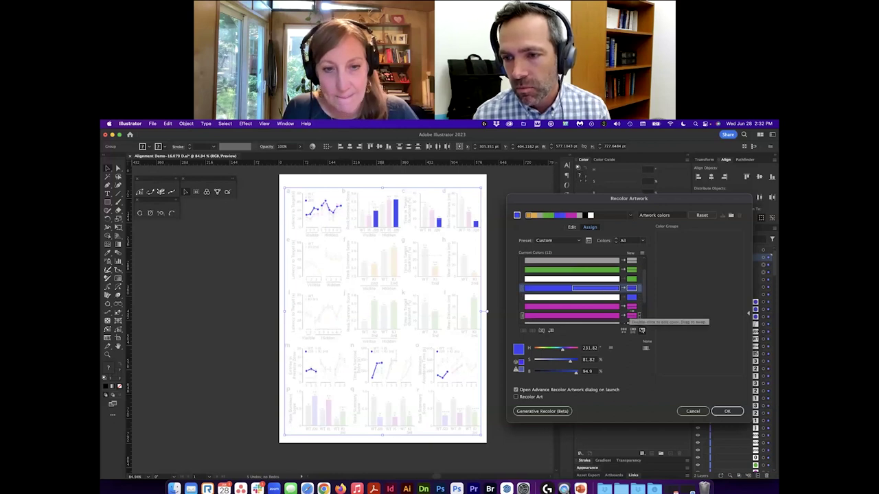
# Highlight where each of the two magentas occurs in the artwork, and merge the second magenta into the first magenta color row.
pyautogui.click(632, 307)
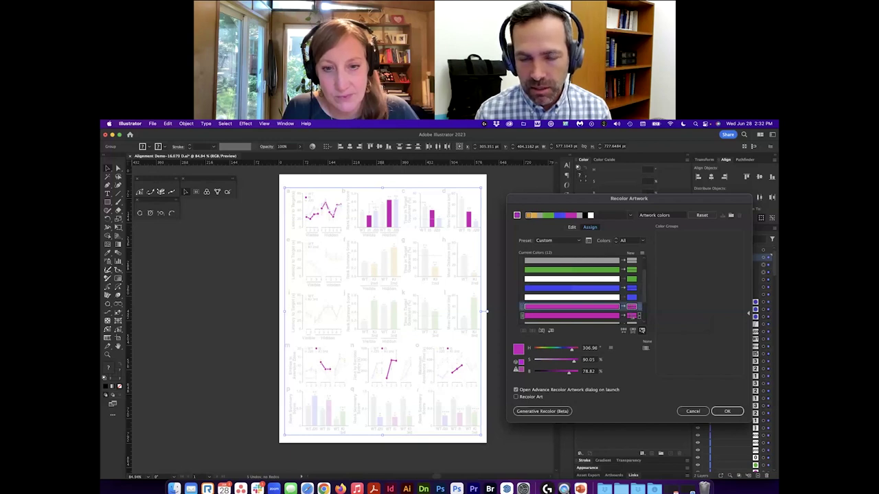
pyautogui.click(632, 316)
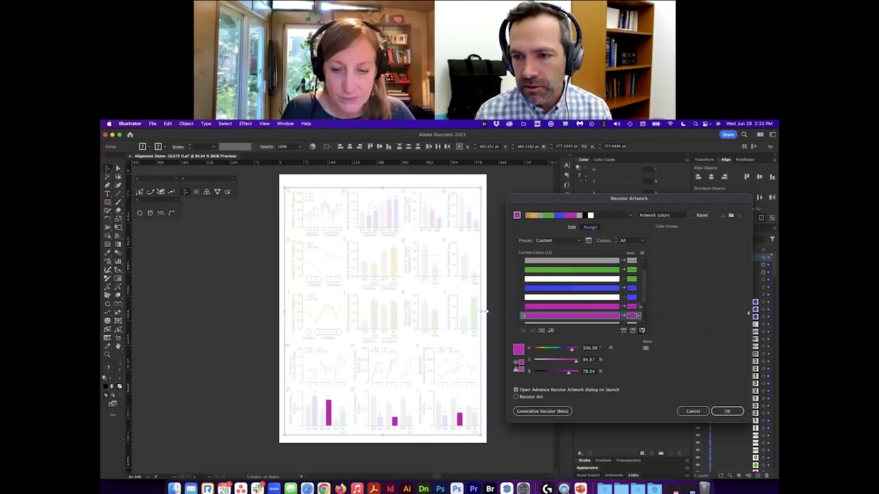
pyautogui.scroll(-3, 621, 304)
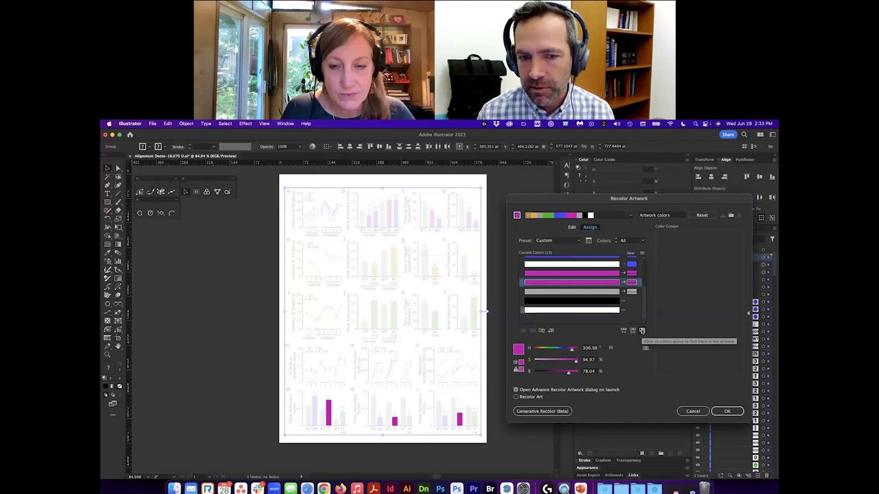
pyautogui.click(641, 331)
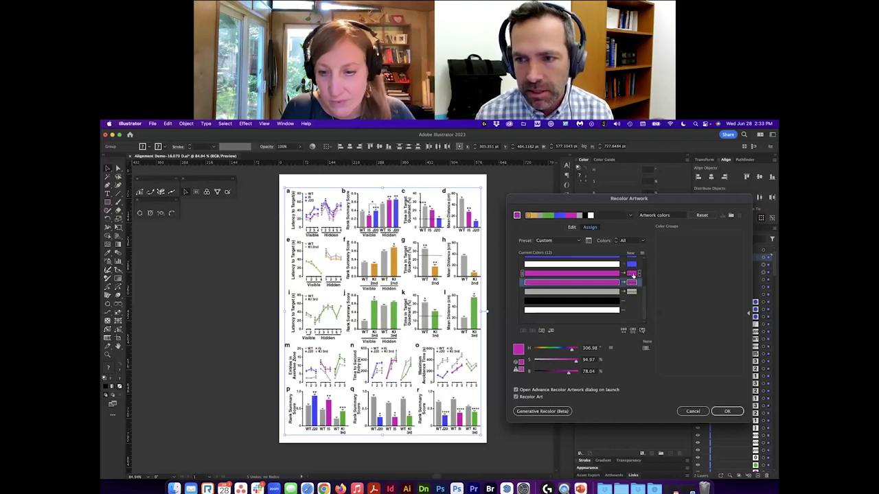
pyautogui.click(611, 273)
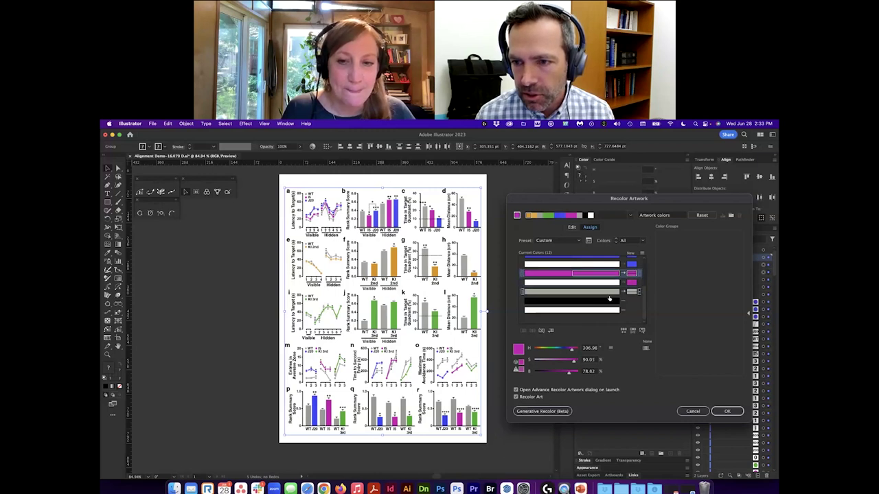
# Set the colorization method to Exact for all merged colors and apply the recoloring to the artwork.
pyautogui.click(637, 273)
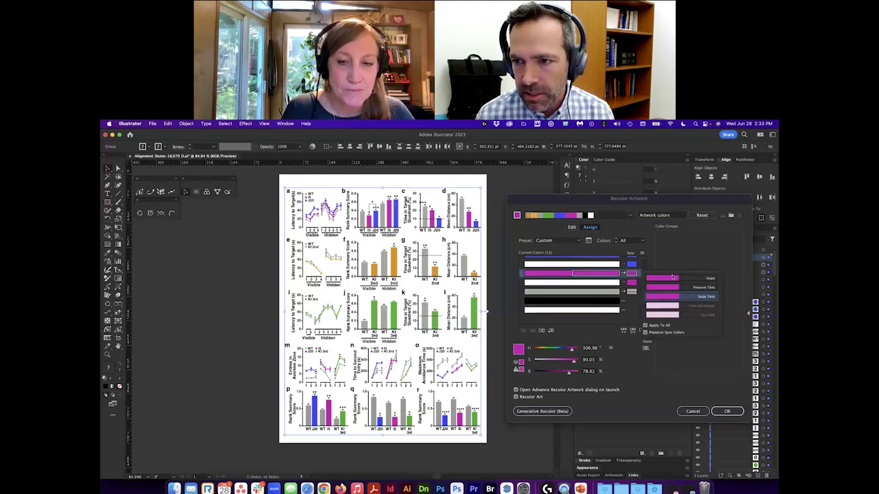
pyautogui.click(688, 278)
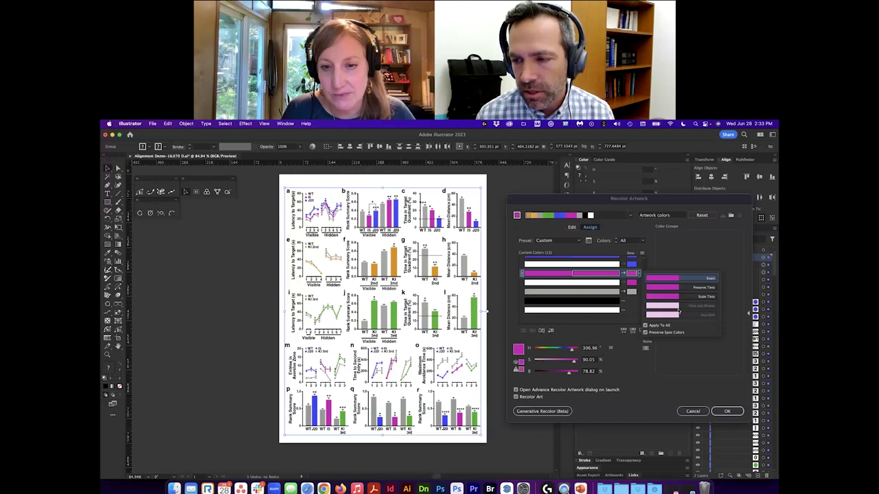
pyautogui.click(700, 272)
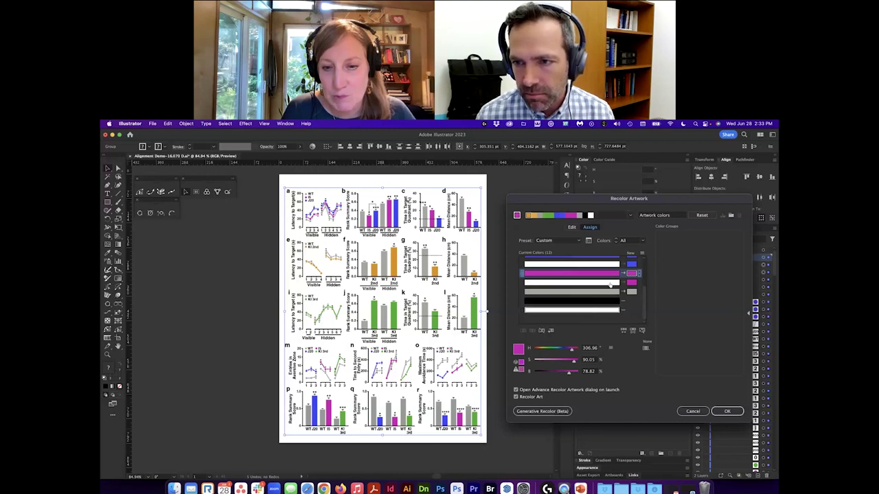
pyautogui.click(545, 291)
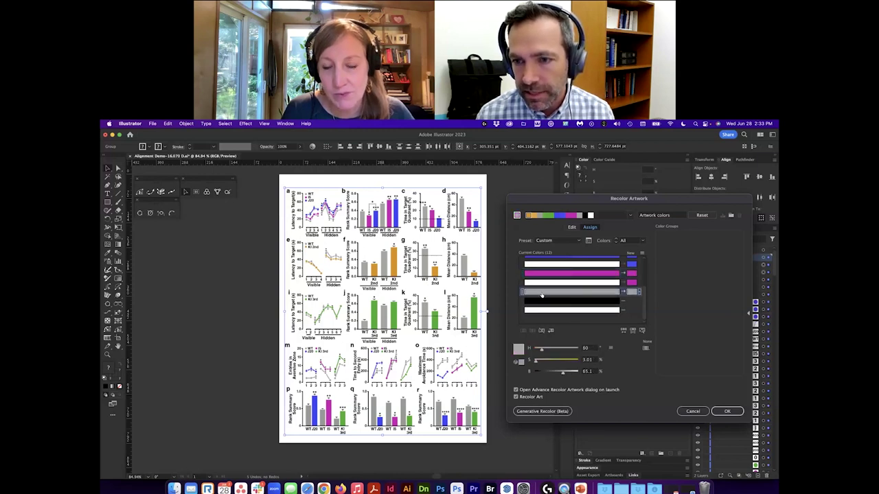
pyautogui.click(585, 273)
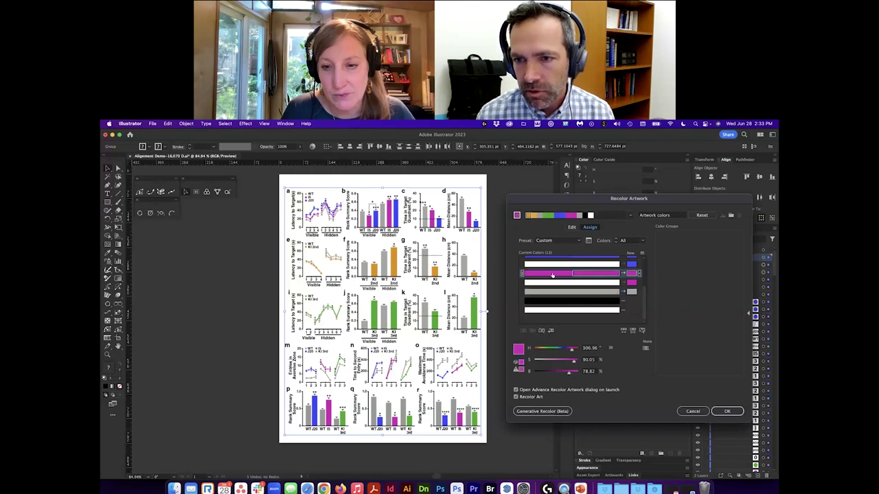
pyautogui.click(603, 275)
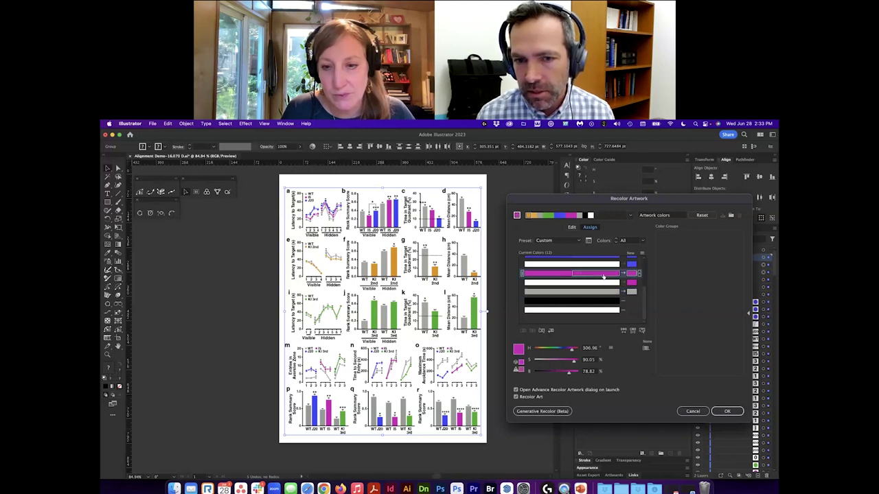
pyautogui.click(723, 414)
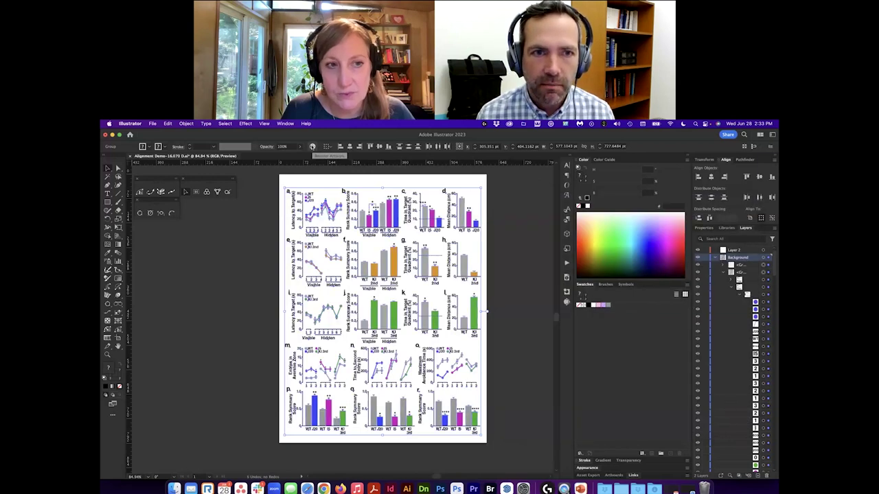
# Reopen Recolor Artwork to review the consolidated color rows, and close it without making changes.
pyautogui.click(311, 147)
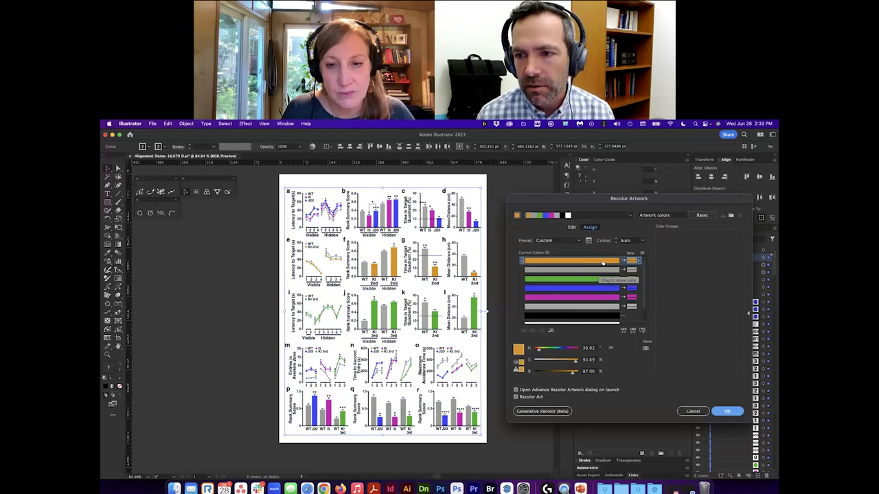
pyautogui.moveTo(613, 261); pyautogui.dragTo(597, 313)
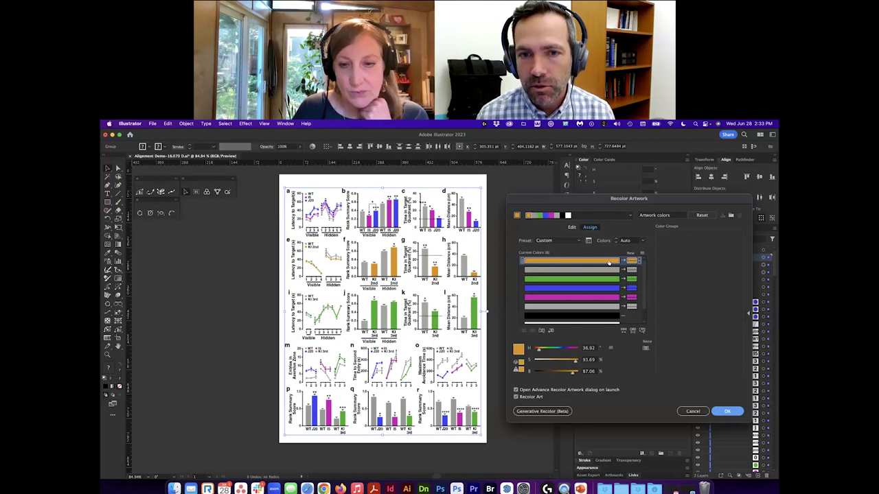
pyautogui.click(680, 411)
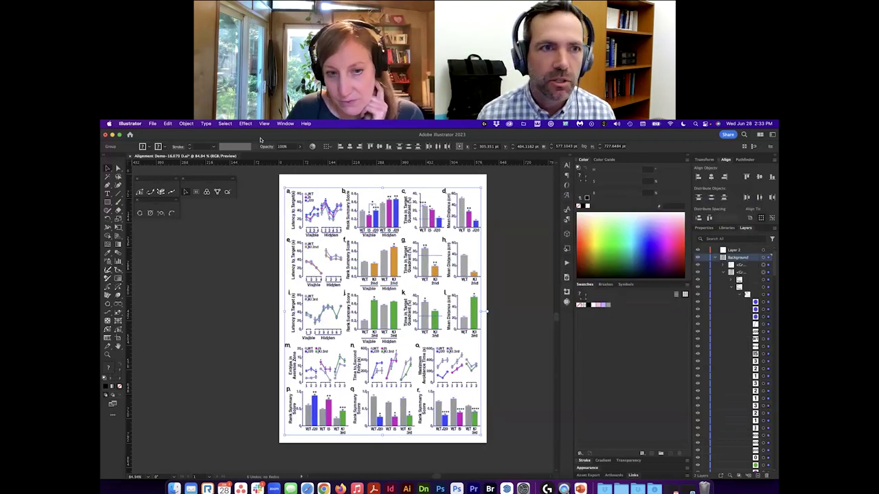
# Turn on Proof Colors with the Color blindness - Protanopia-type proof setup, and deselect the artwork to examine the simulated graph colors.
pyautogui.click(225, 124)
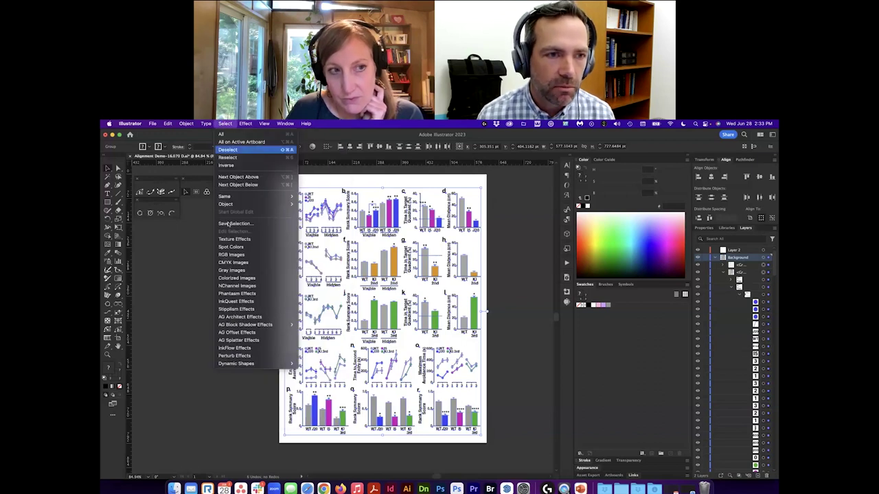
pyautogui.moveTo(245, 123)
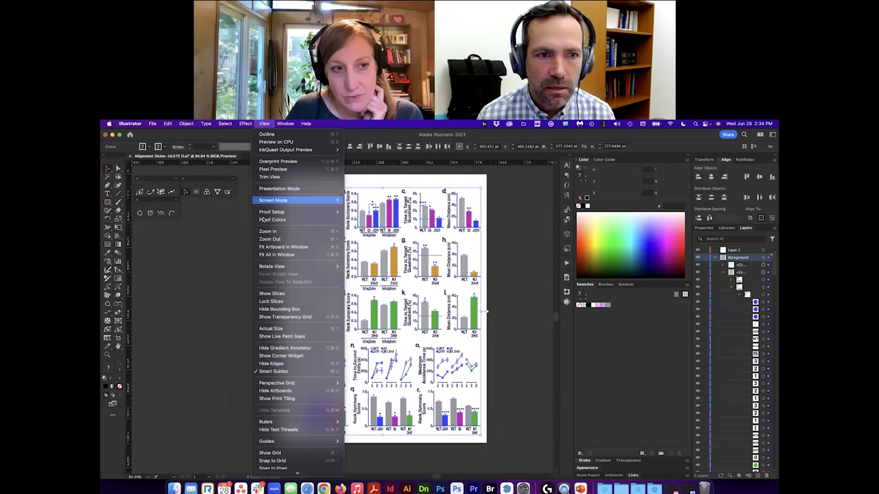
pyautogui.click(263, 219)
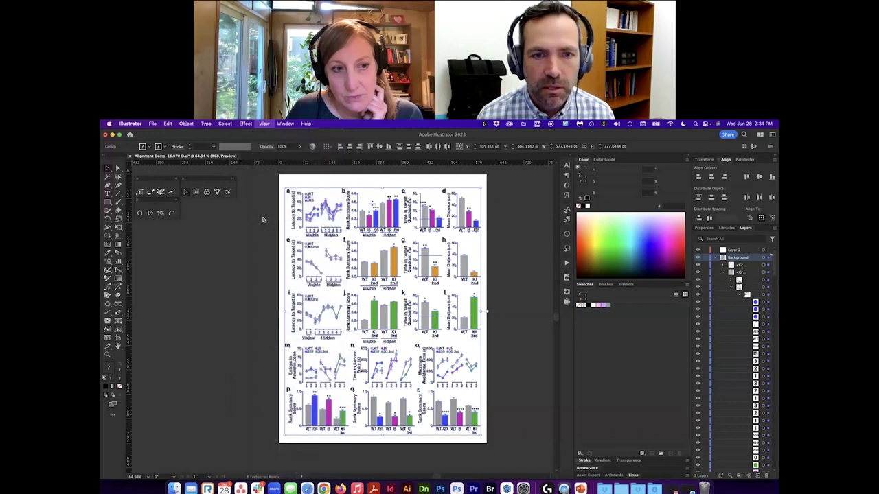
pyautogui.click(264, 124)
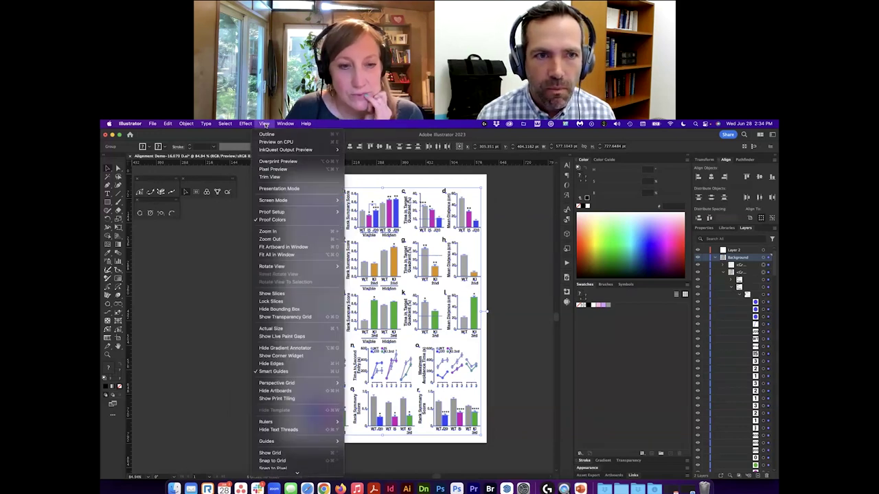
pyautogui.moveTo(308, 211)
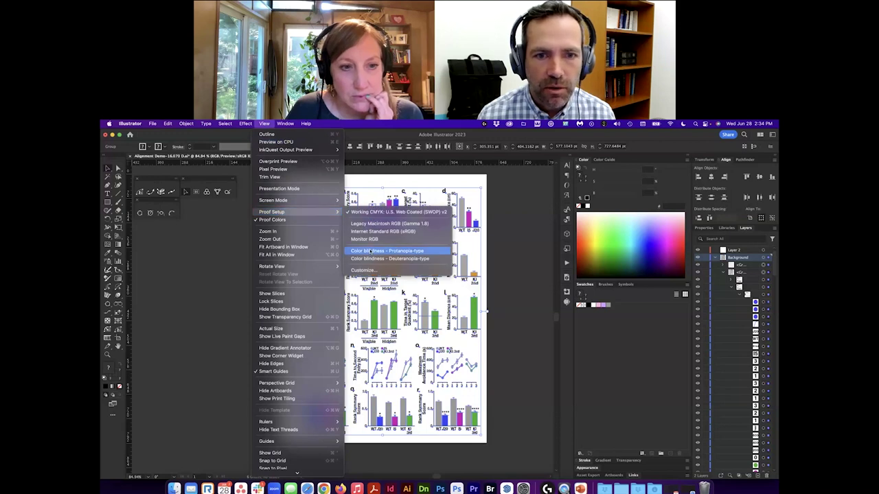
pyautogui.click(384, 251)
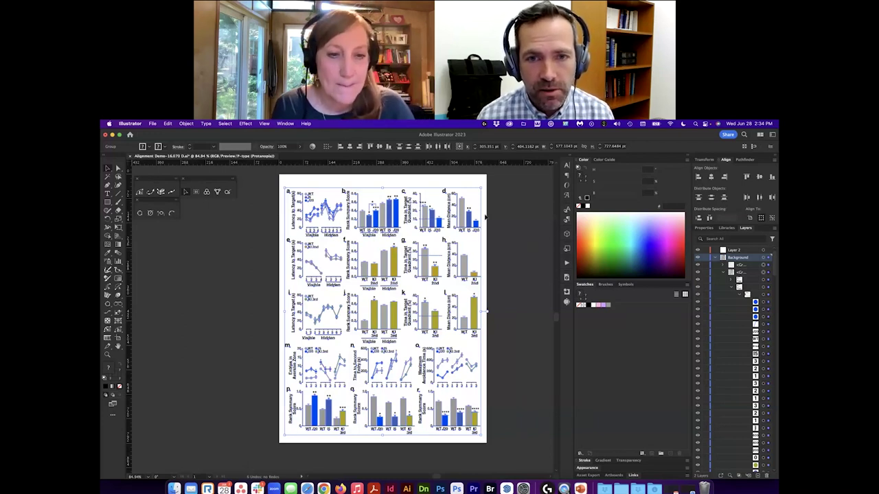
pyautogui.click(487, 218)
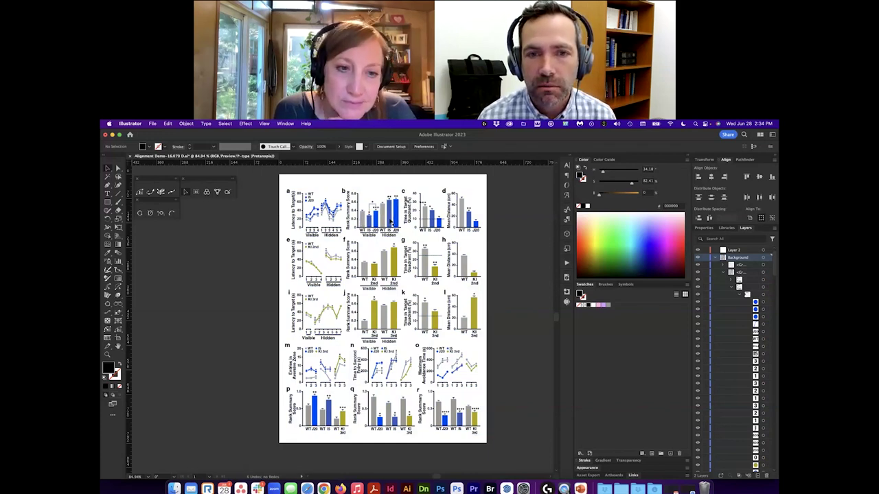
pyautogui.click(244, 124)
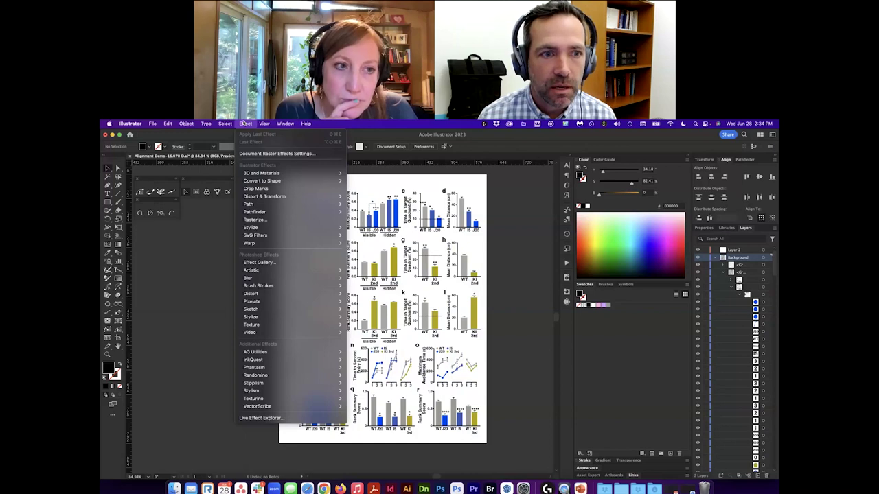
pyautogui.moveTo(263, 124)
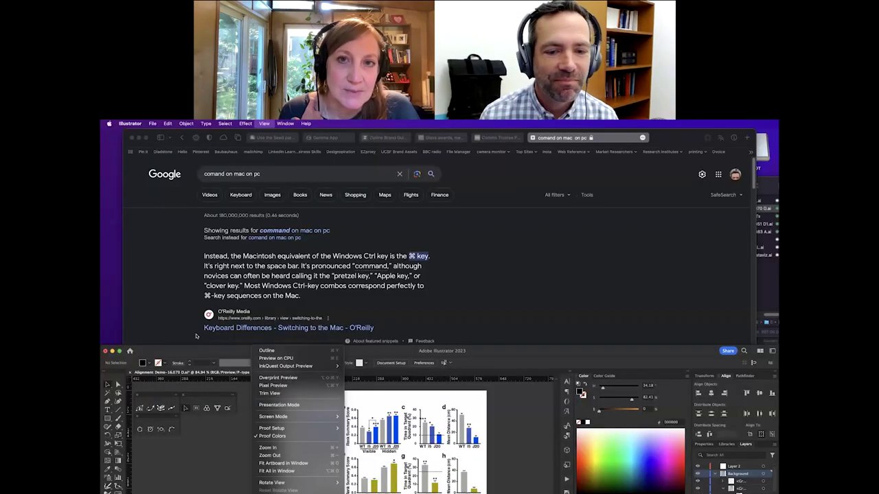
pyautogui.click(106, 123)
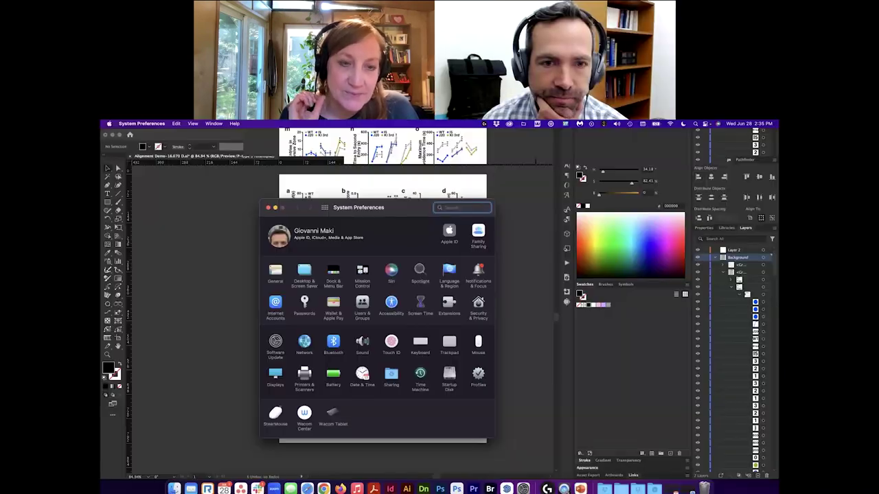
pyautogui.click(515, 266)
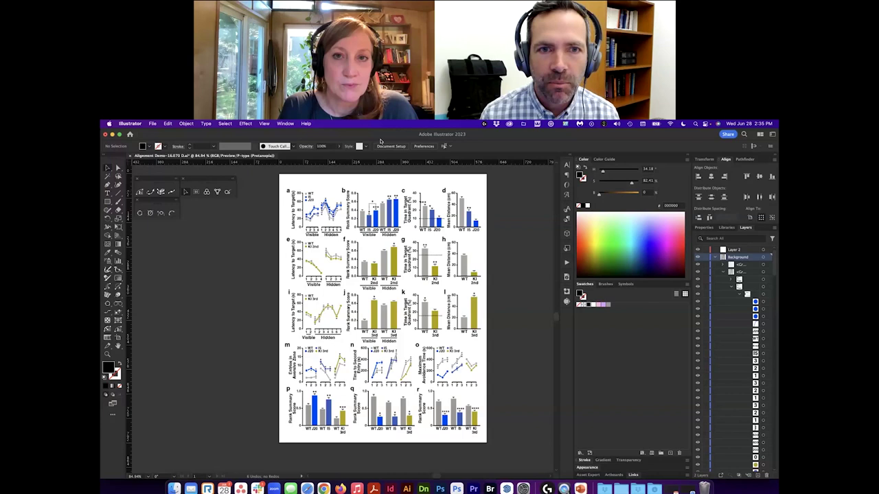
# Turn off Proof Colors to return the figure to its normal color display.
pyautogui.click(263, 125)
pyautogui.moveTo(269, 214)
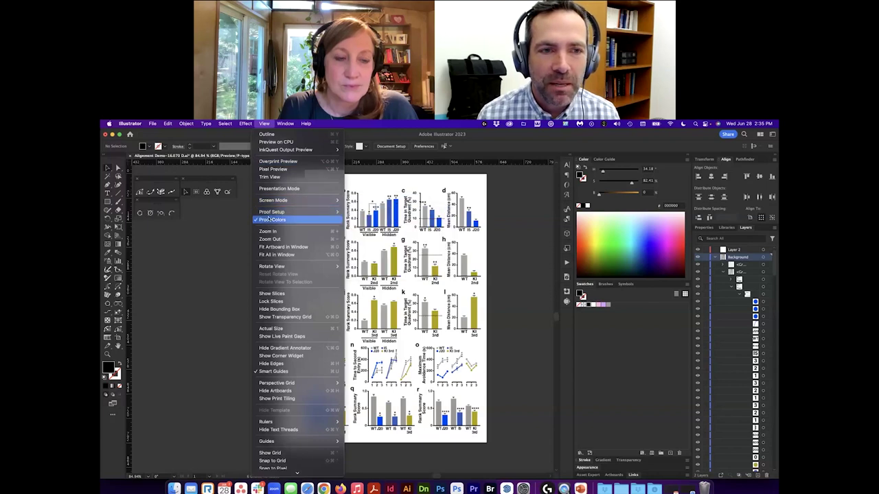
pyautogui.click(542, 226)
pyautogui.press('super+y')
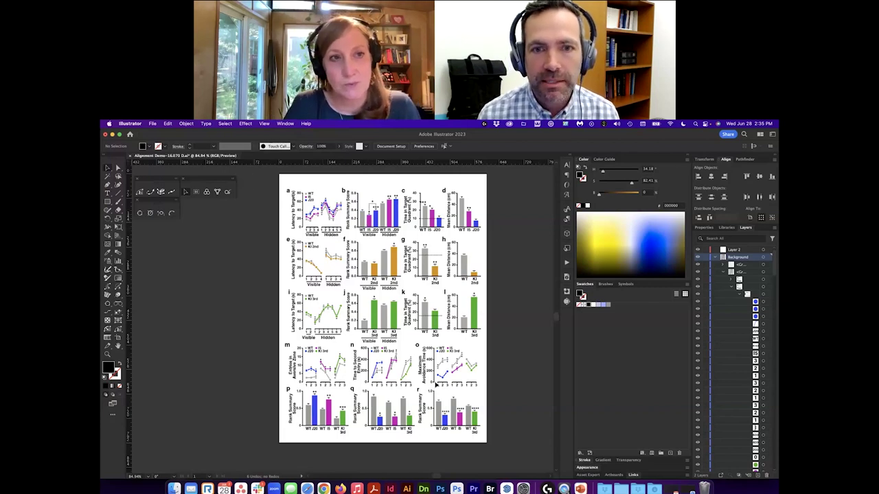
# Select all artwork and, in Recolor Artwork, set the magenta to hue 304, saturation 95% and brightness 98%.
pyautogui.press('super+a')
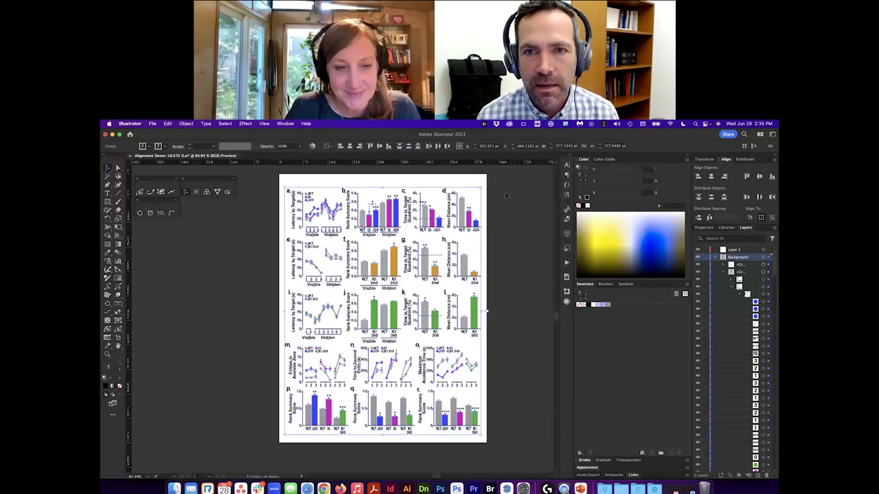
pyautogui.click(313, 146)
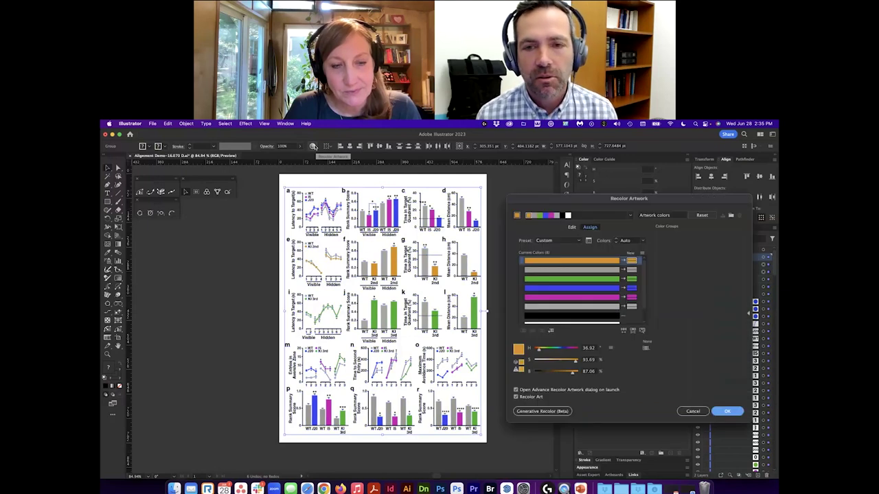
pyautogui.click(589, 298)
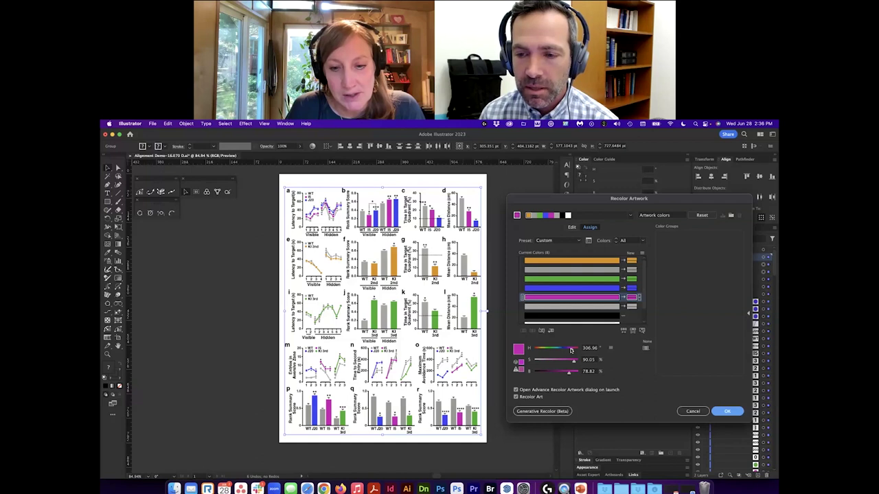
pyautogui.click(570, 350)
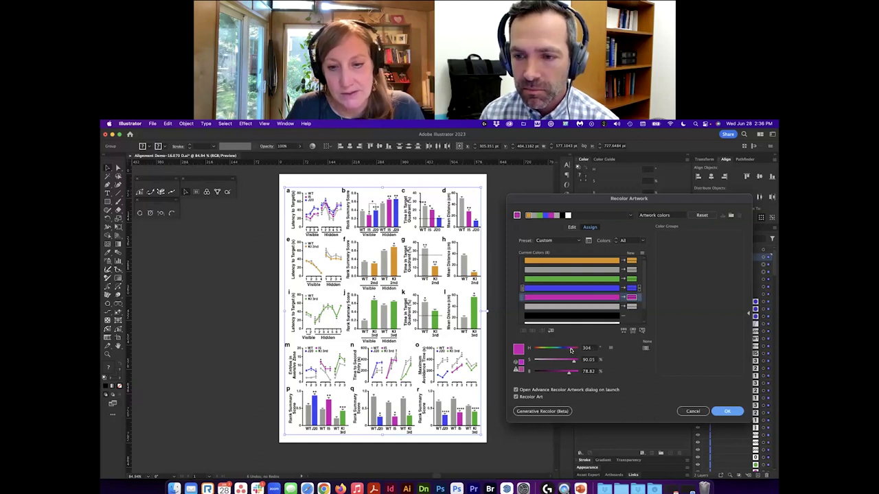
pyautogui.moveTo(569, 373); pyautogui.dragTo(578, 372)
pyautogui.click(575, 363)
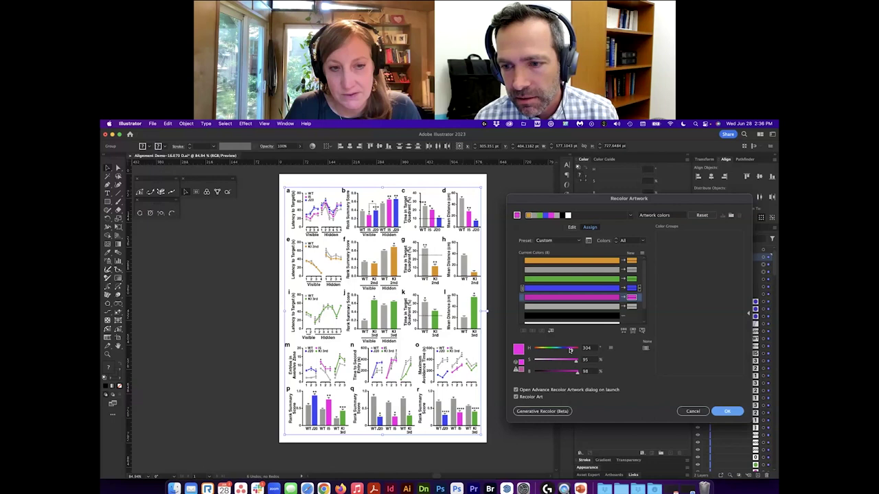
# Recolor the blue as turquoise with hue 179, saturation 92% and brightness 87%, and apply the recolored artwork.
pyautogui.click(602, 297)
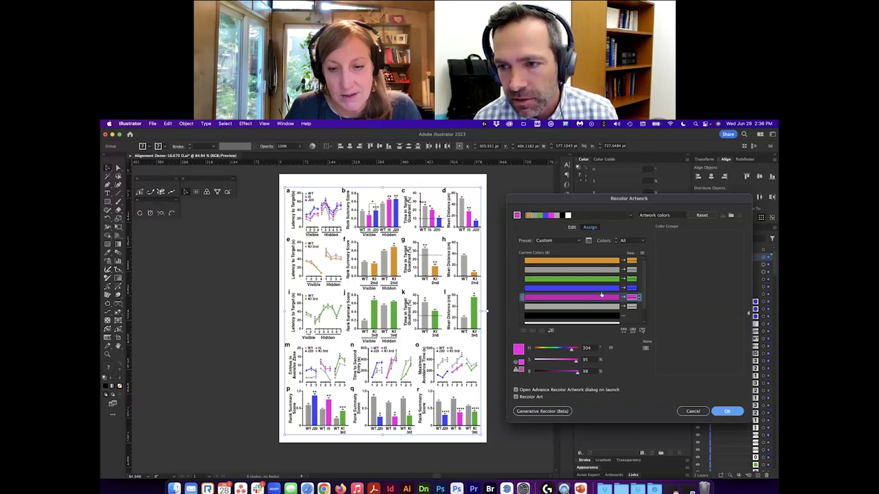
pyautogui.click(630, 289)
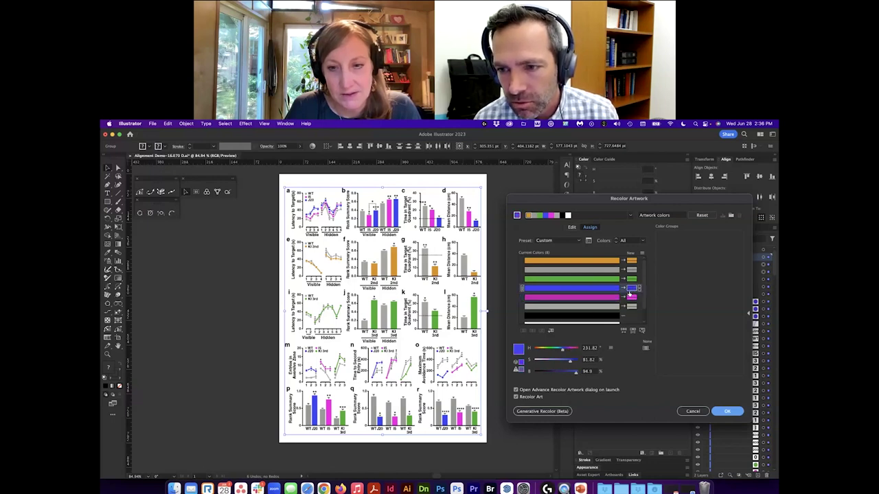
pyautogui.moveTo(563, 350); pyautogui.dragTo(573, 369)
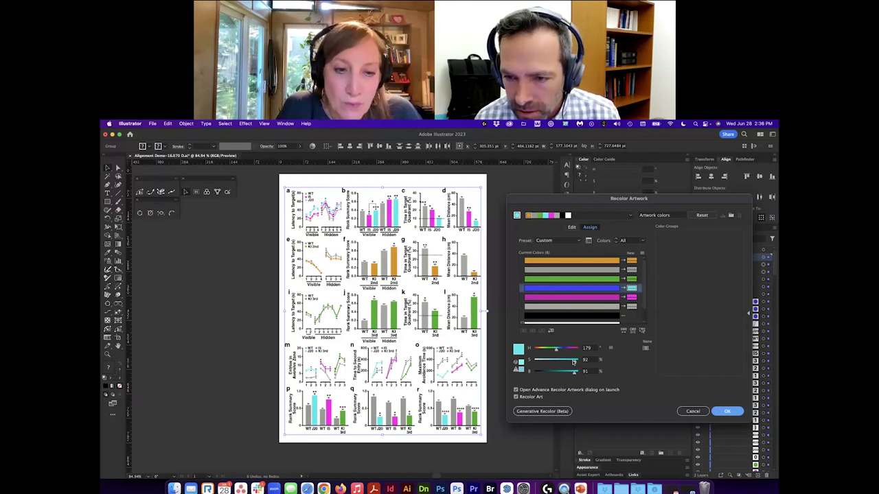
pyautogui.moveTo(574, 373); pyautogui.dragTo(572, 373)
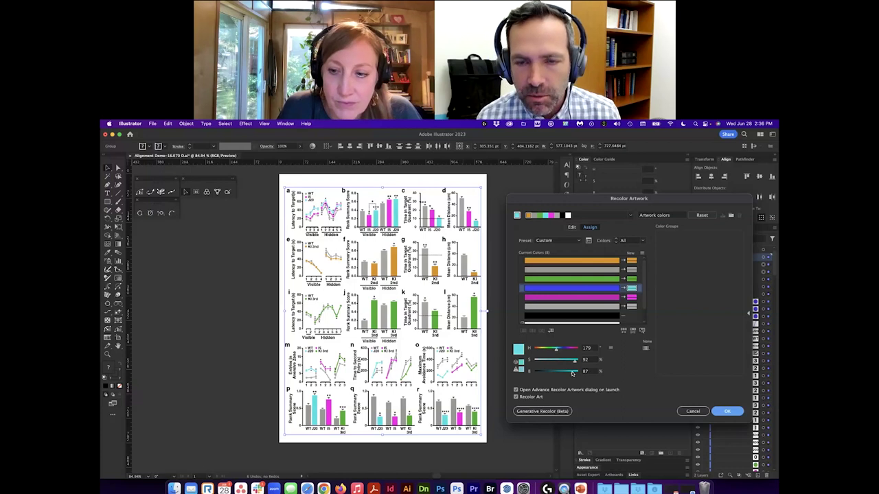
pyautogui.click(724, 410)
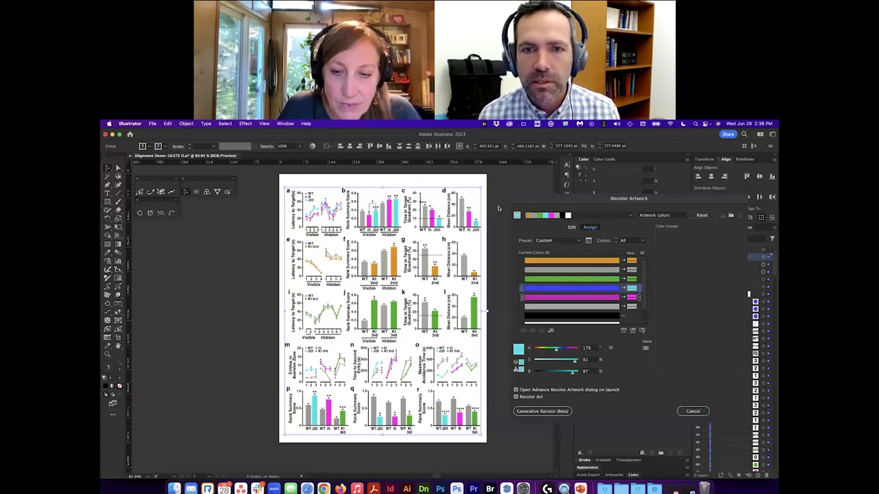
# Deselect the artwork and turn on Proof Colors to examine the magenta and turquoise graphs under the Protanopia simulation.
pyautogui.click(223, 125)
pyautogui.moveTo(253, 125)
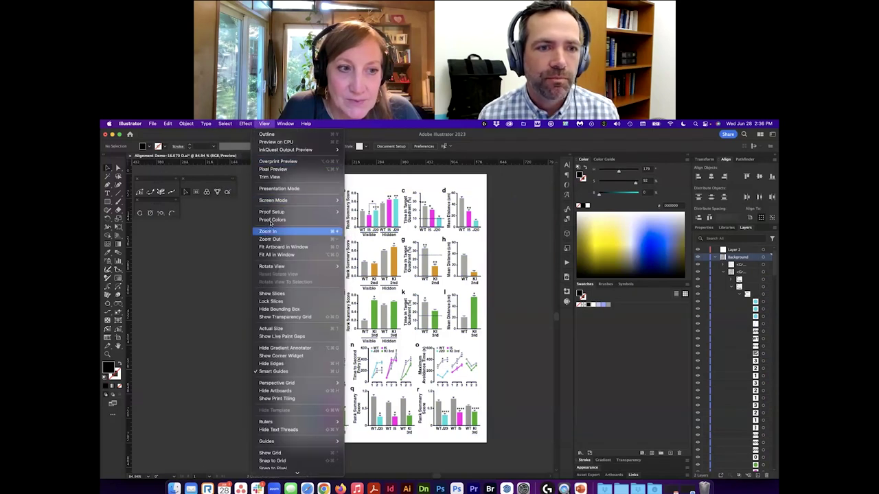
pyautogui.click(272, 219)
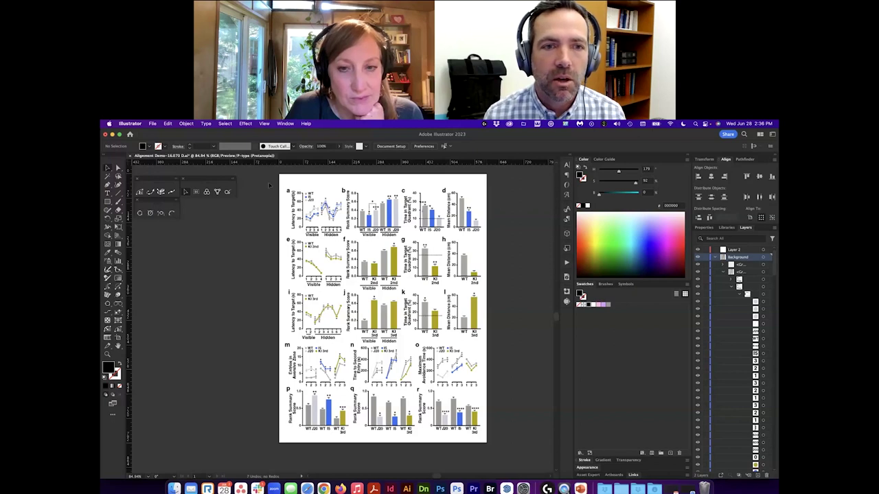
# Select all artwork and, in Recolor Artwork, set the turquoise to hue 190, saturation 100% and brightness 92%.
pyautogui.press('super+a')
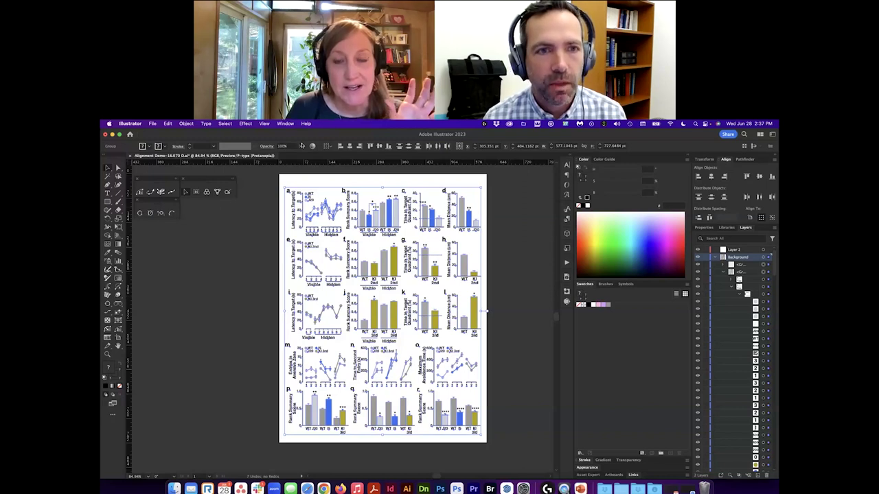
pyautogui.click(312, 146)
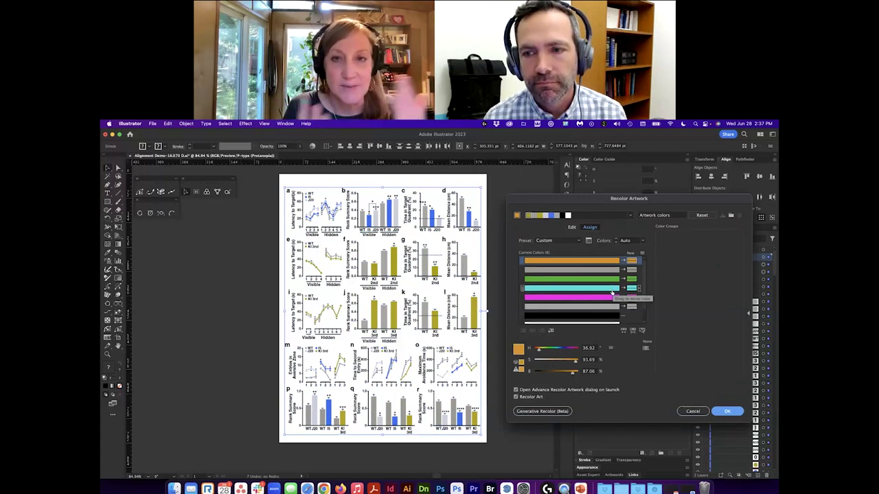
pyautogui.click(610, 297)
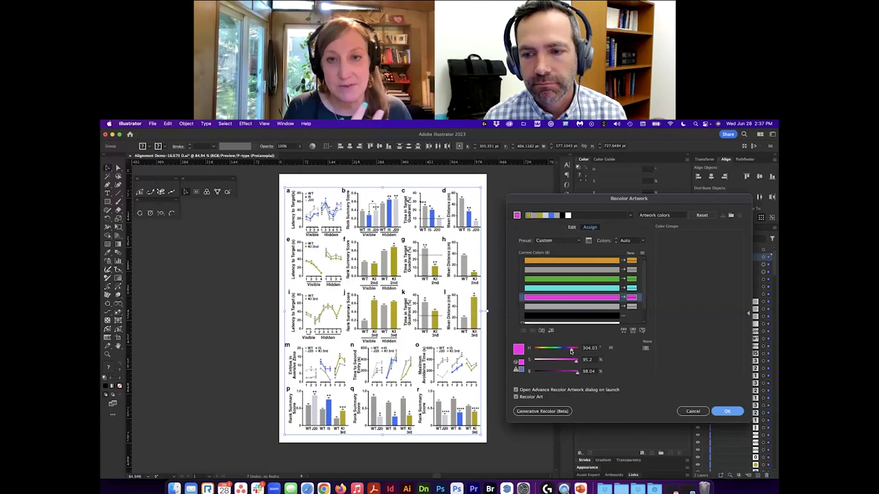
pyautogui.moveTo(572, 349); pyautogui.dragTo(574, 374)
pyautogui.click(611, 289)
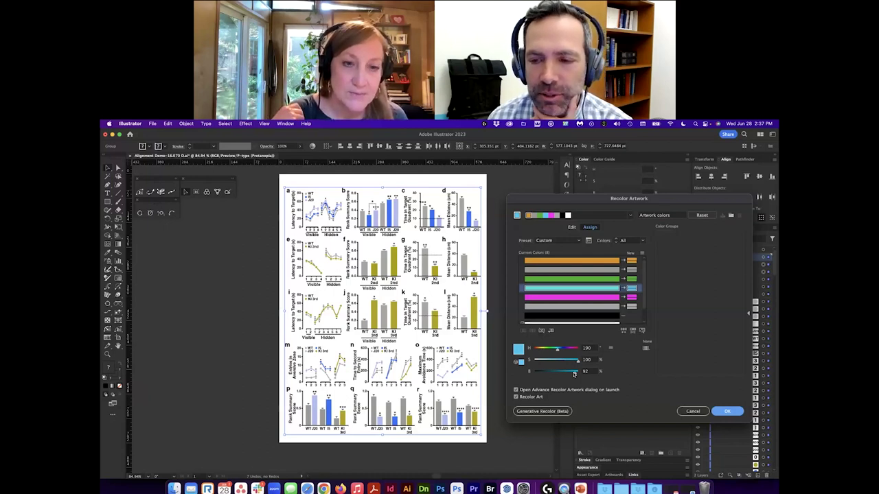
pyautogui.moveTo(587, 200); pyautogui.dragTo(574, 194)
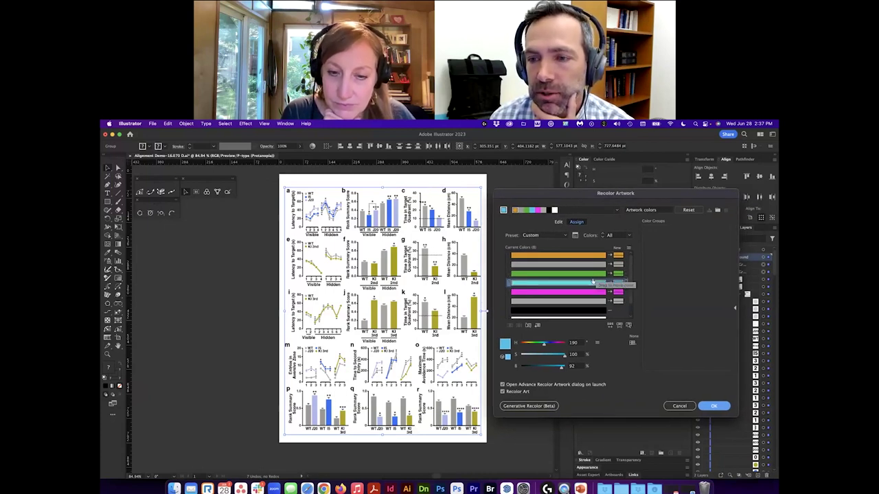
pyautogui.moveTo(595, 280); pyautogui.dragTo(563, 265)
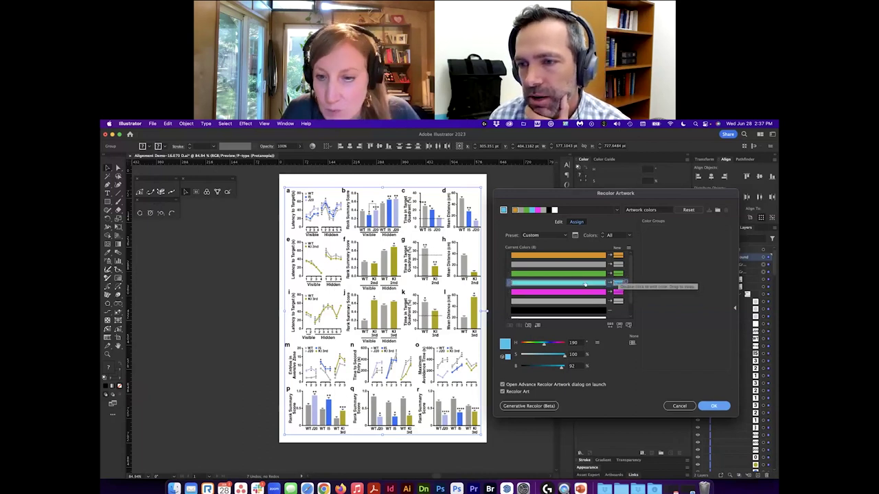
pyautogui.scroll(-1, 608, 283)
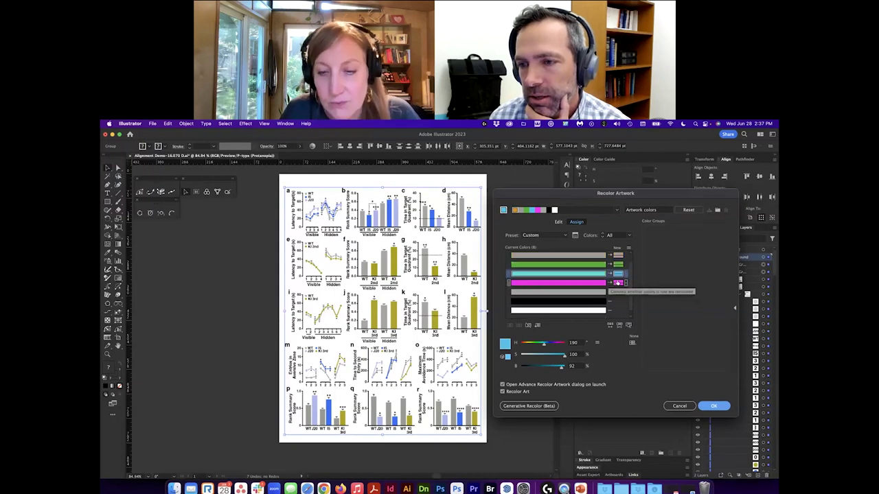
pyautogui.scroll(1, 622, 291)
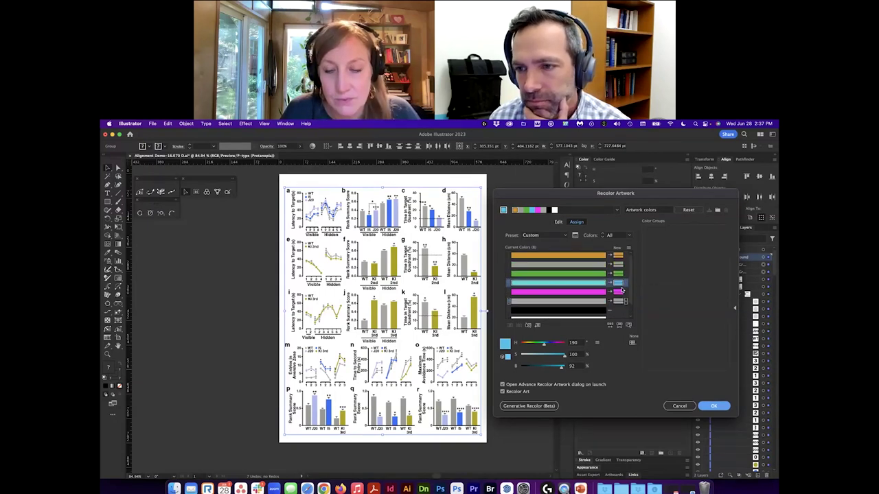
pyautogui.click(715, 406)
# Turn off Proof Colors and deselect the artwork to view the recolored figure in its normal colors.
pyautogui.click(268, 124)
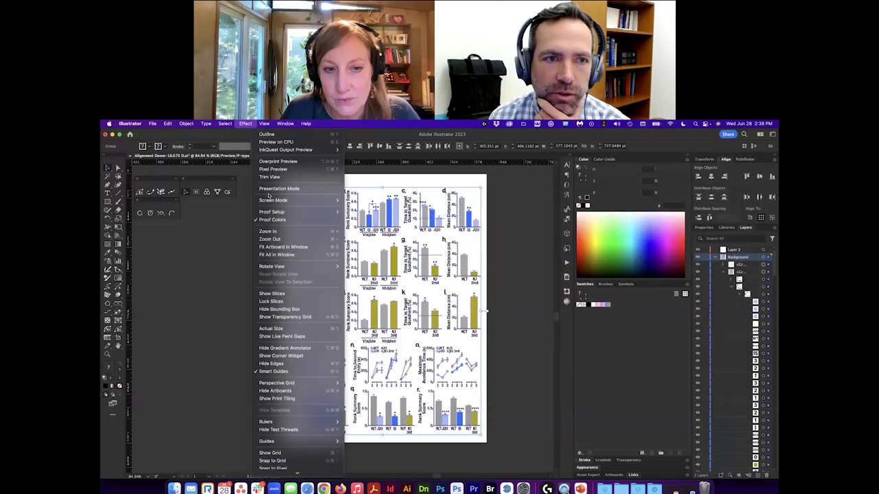
pyautogui.click(269, 221)
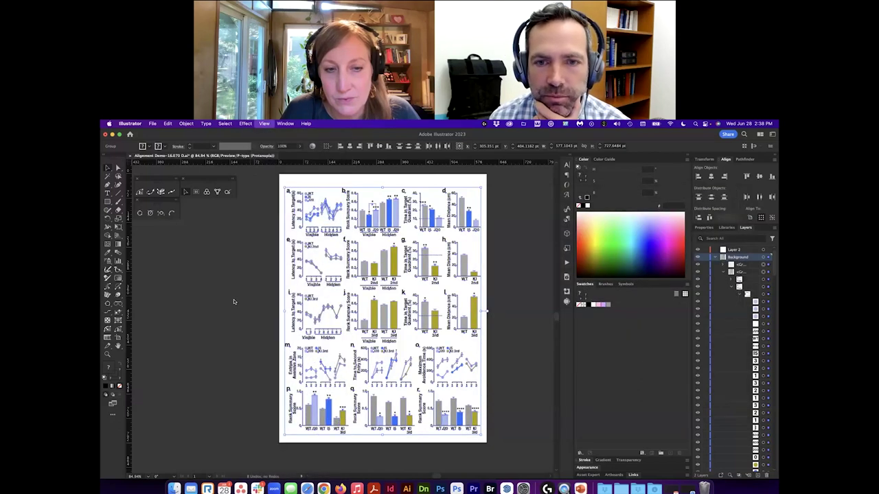
pyautogui.click(507, 319)
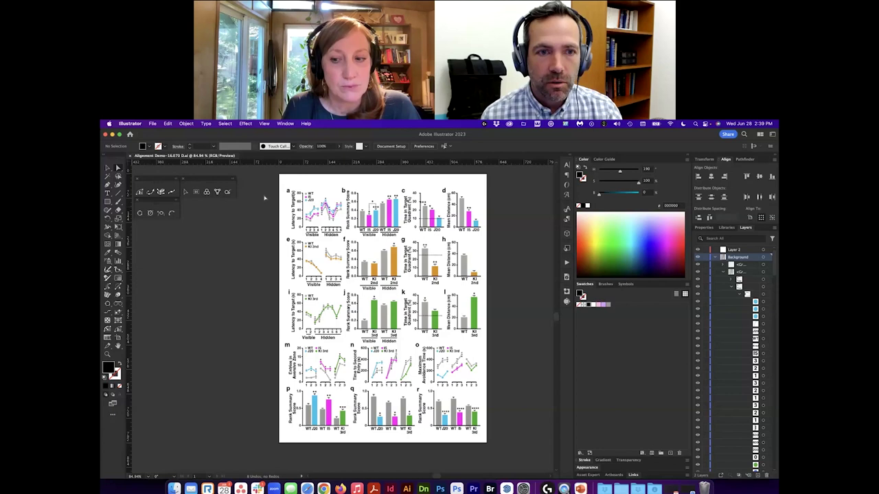
# Select all text objects in the figure and try to group them.
pyautogui.click(230, 124)
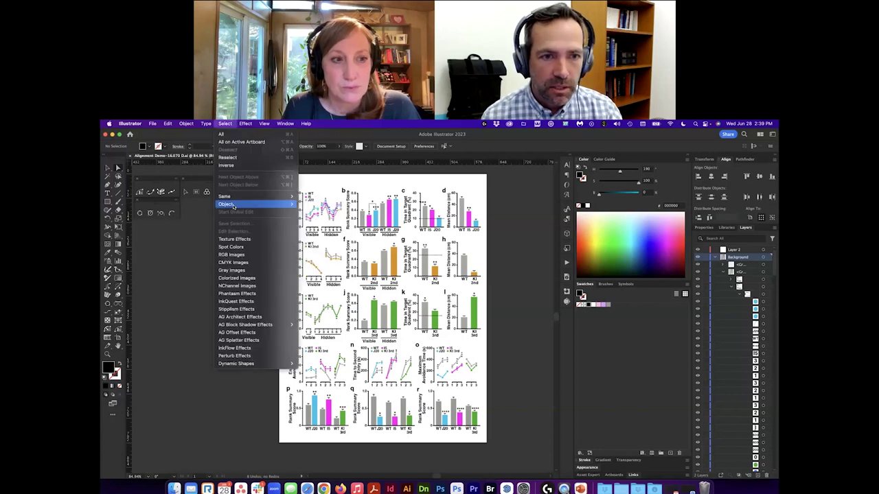
pyautogui.moveTo(274, 204)
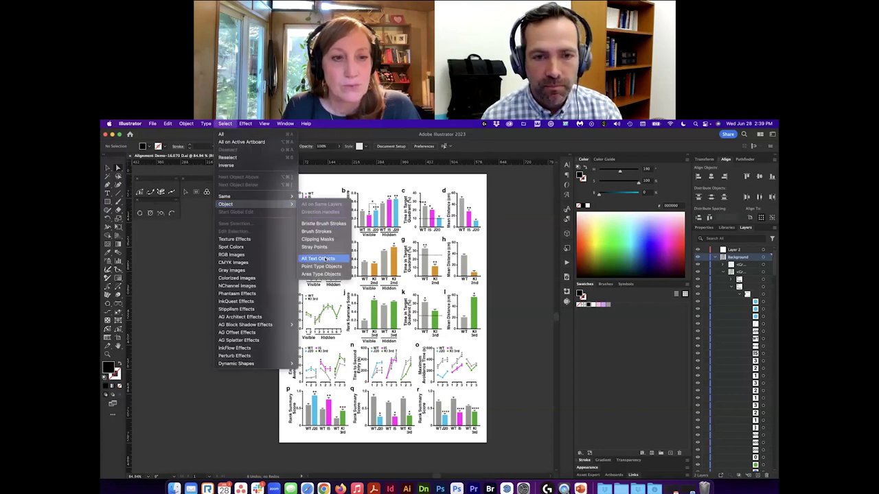
pyautogui.click(319, 258)
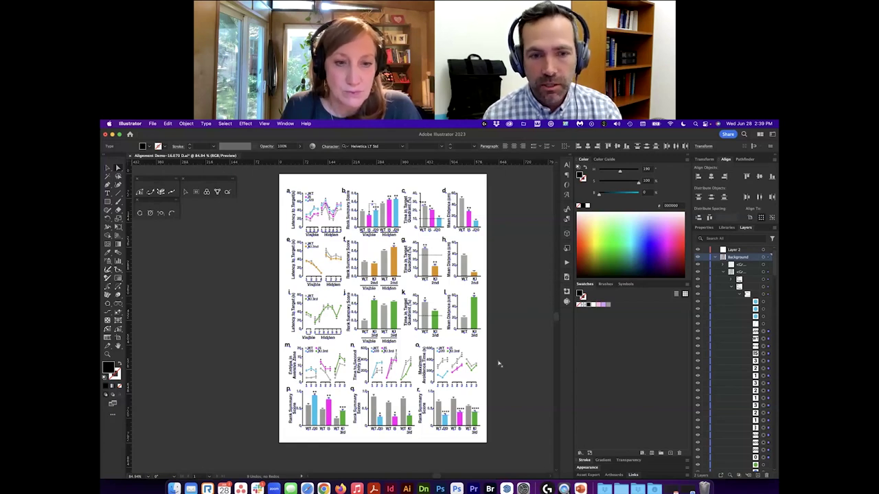
pyautogui.press('super+a')
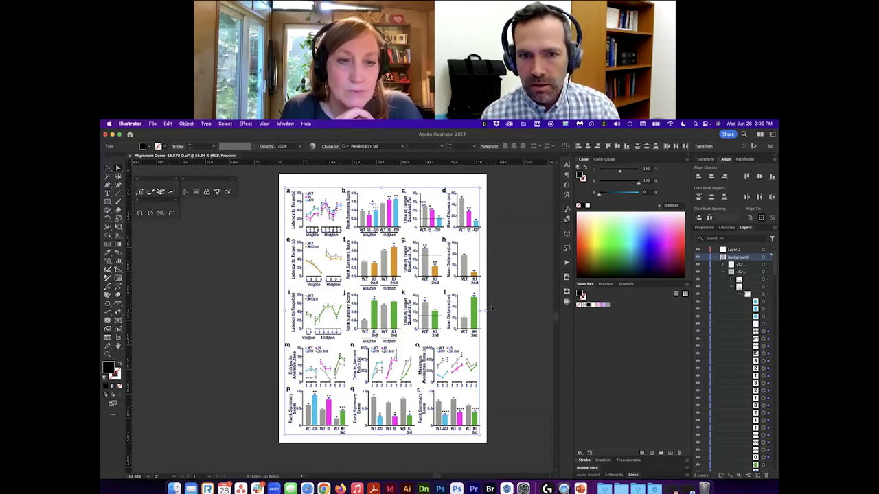
pyautogui.press('super+g')
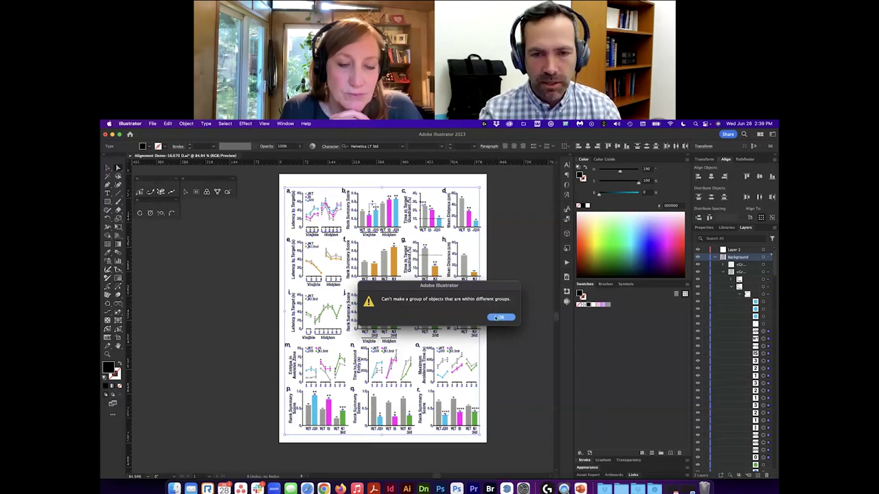
pyautogui.click(495, 318)
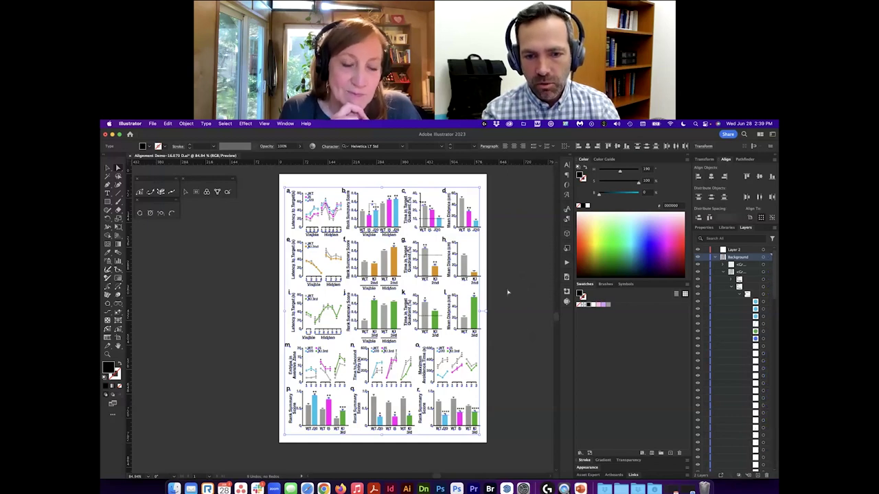
# Cut all the selected text out of its existing groups, paste it in place on the Background layer, and group it.
pyautogui.press('Delete')
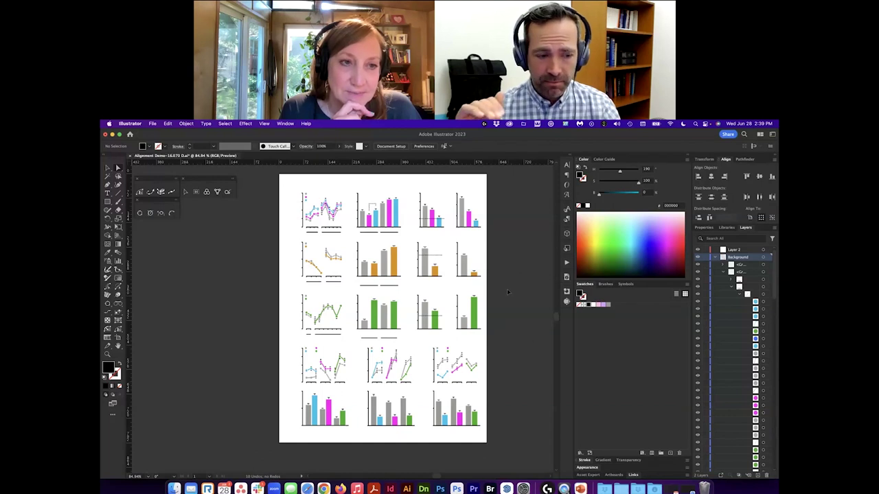
pyautogui.press('super+z')
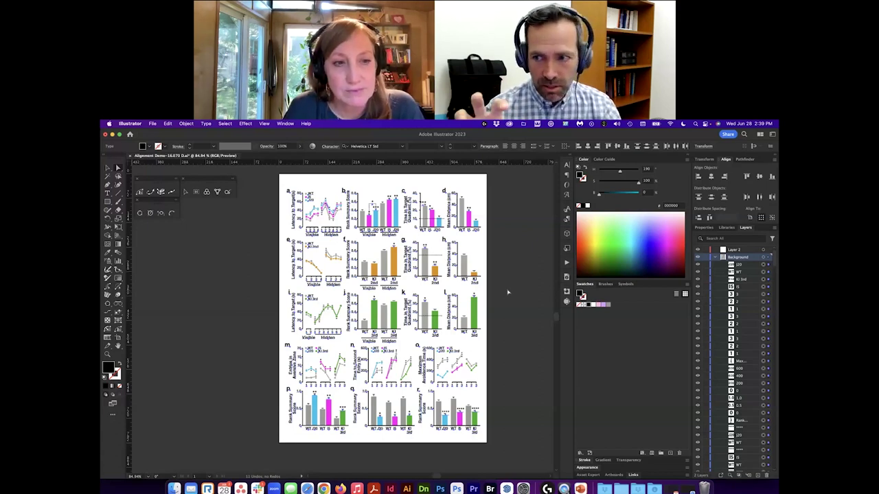
pyautogui.press('super+a')
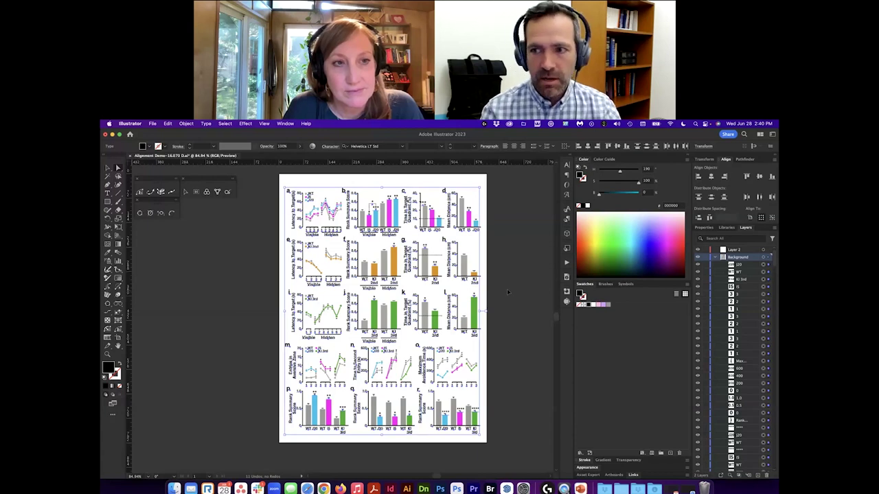
pyautogui.press('shift+super+a')
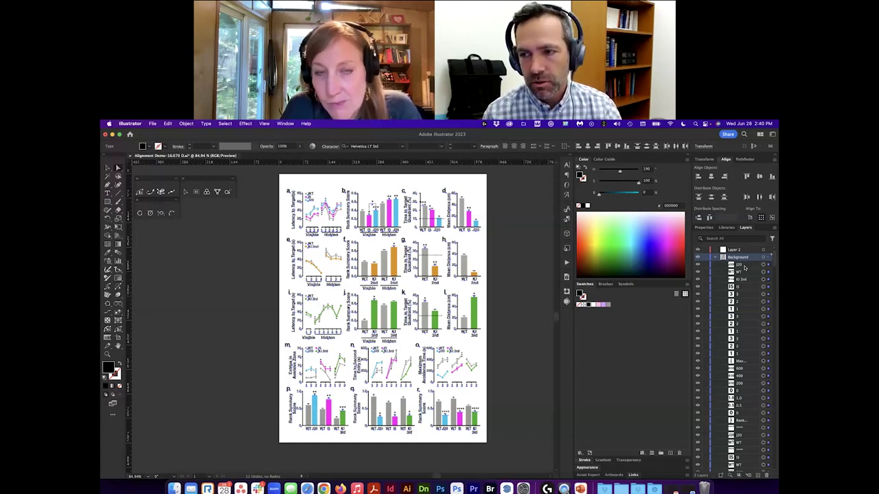
pyautogui.click(745, 268)
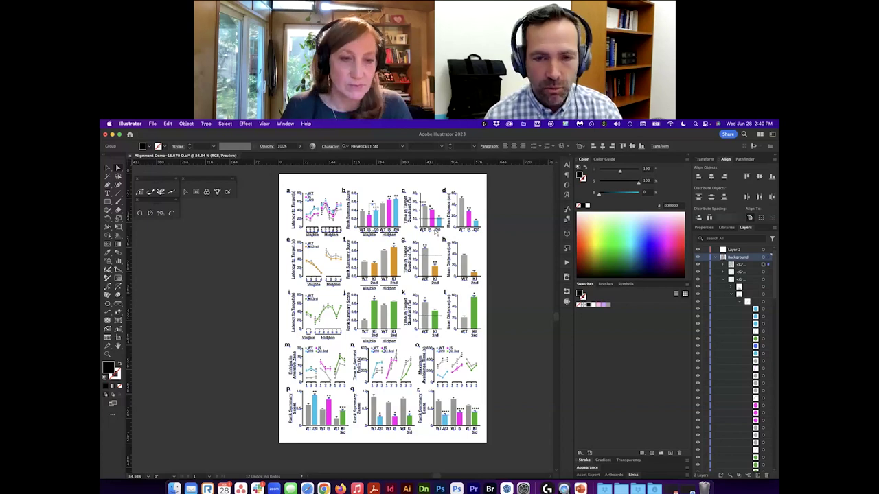
# Isolate the grouped figure text from the graphs and select text labels inside it.
pyautogui.click(423, 234)
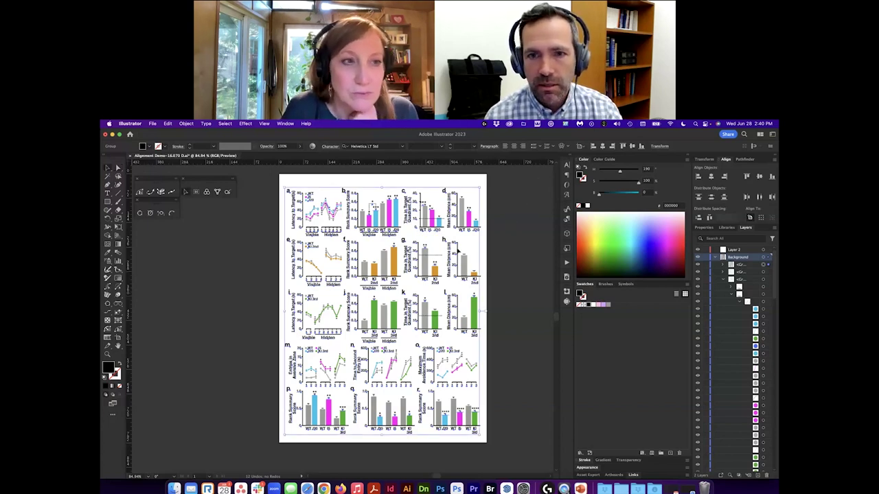
pyautogui.rightClick(416, 228)
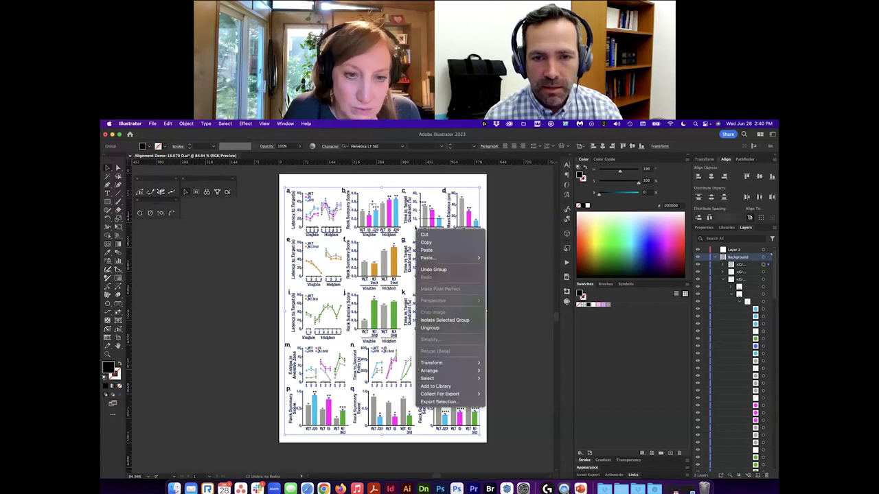
pyautogui.click(443, 320)
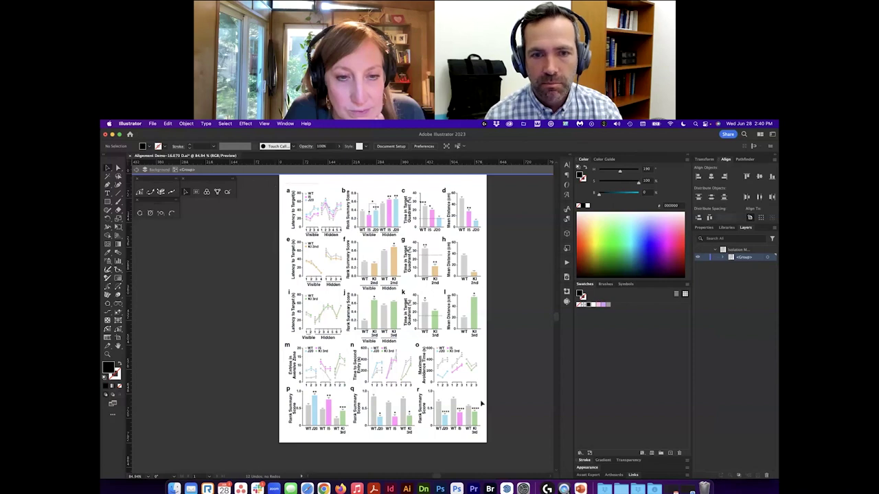
pyautogui.press('super+a')
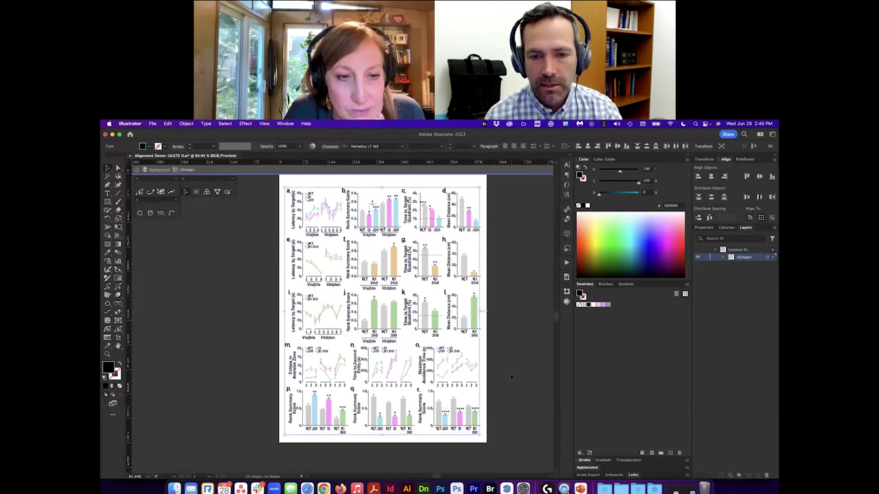
pyautogui.click(510, 374)
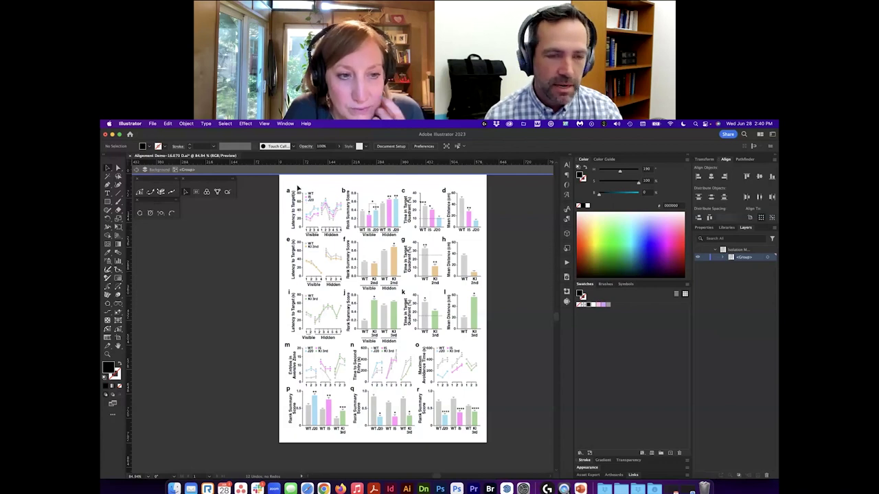
pyautogui.click(300, 234)
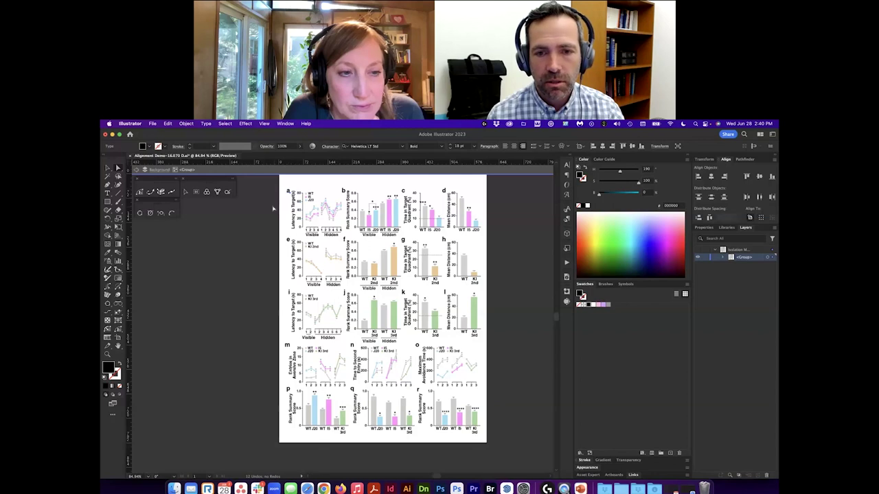
# Select all panel letters sharing the same font family, style and size, and try moving them together off the artboard.
pyautogui.click(227, 123)
pyautogui.moveTo(224, 197)
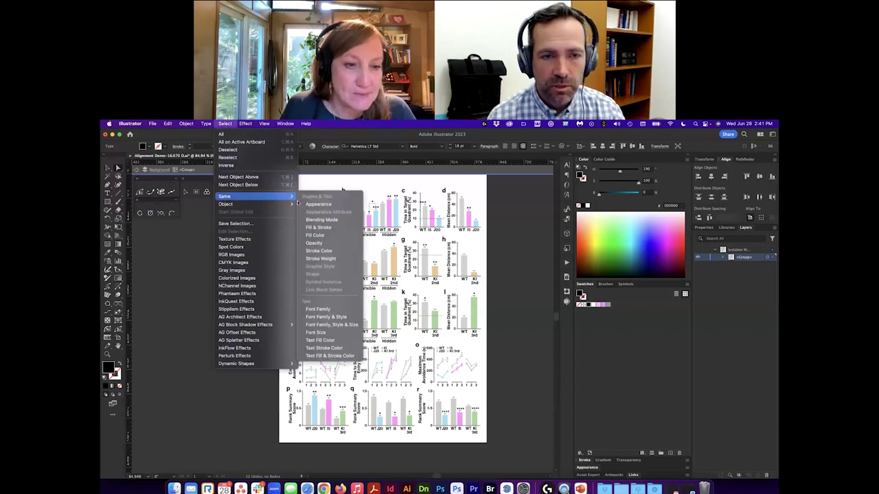
pyautogui.click(320, 324)
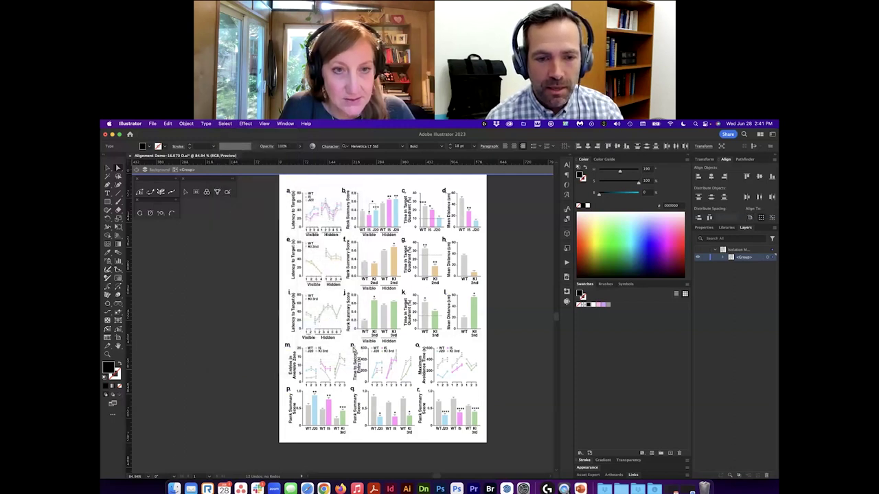
pyautogui.moveTo(355, 350); pyautogui.dragTo(172, 362)
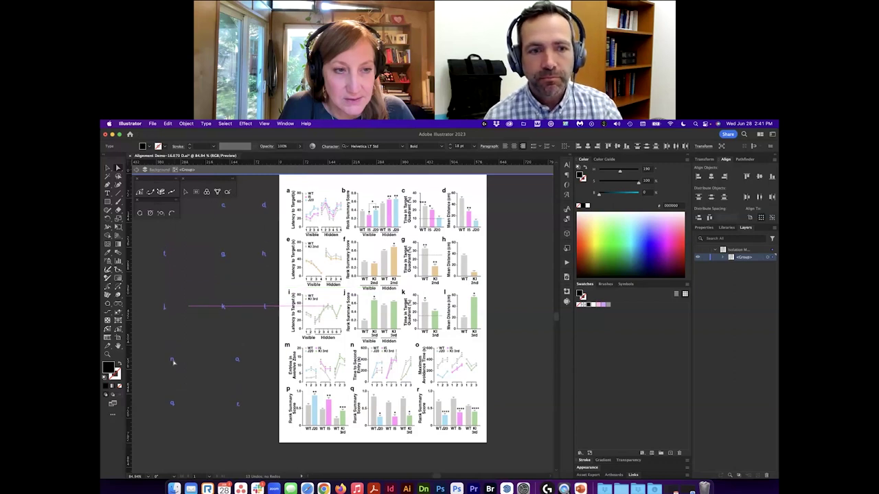
pyautogui.press('Escape')
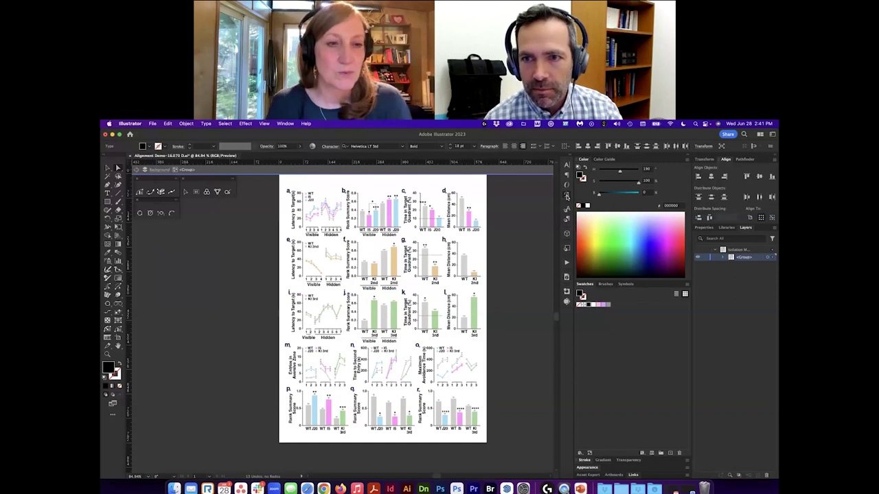
# Apply All Caps to the selected panel letters and deselect them.
pyautogui.click(567, 197)
pyautogui.click(546, 158)
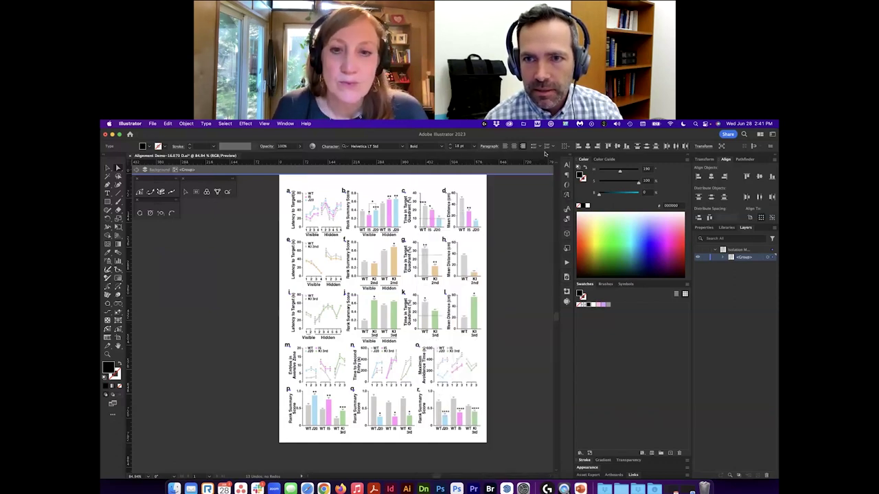
pyautogui.click(566, 165)
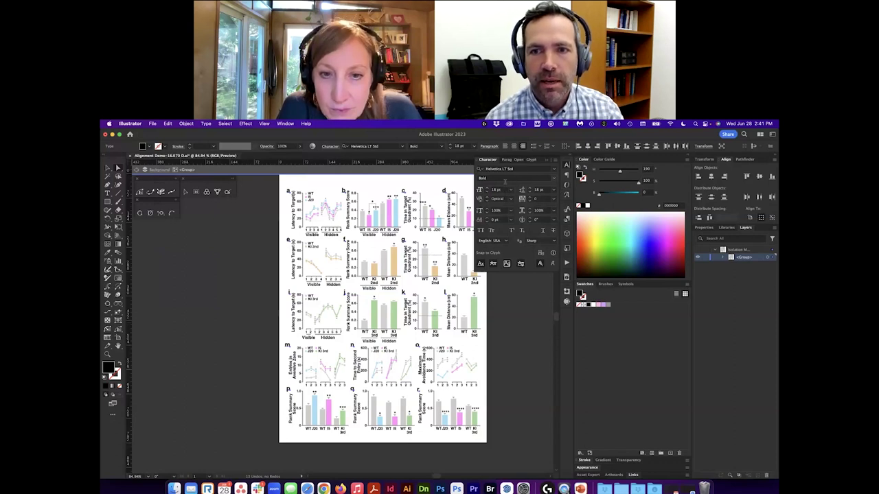
pyautogui.click(482, 231)
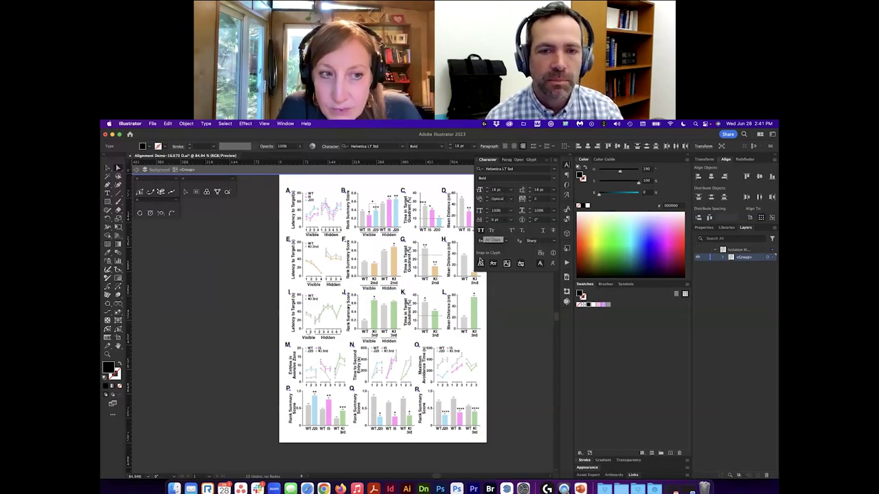
pyautogui.click(504, 324)
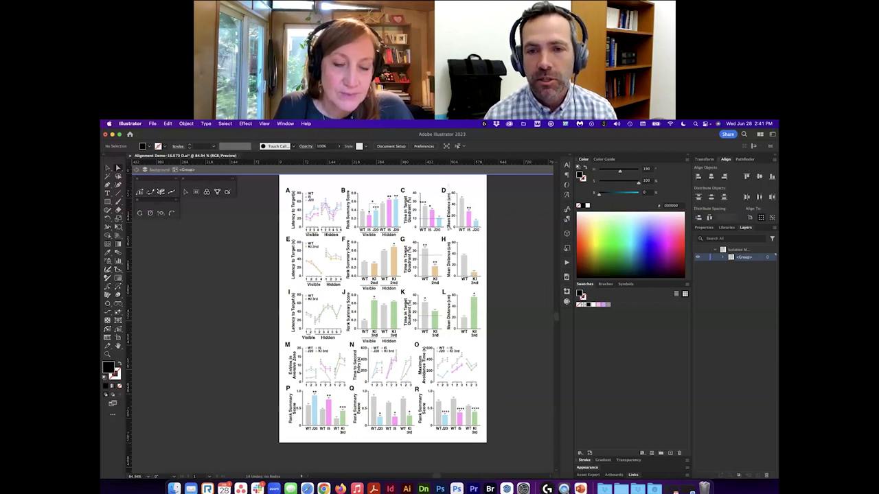
# Clear the text selection and leave isolation mode to return to the full figure.
pyautogui.click(468, 224)
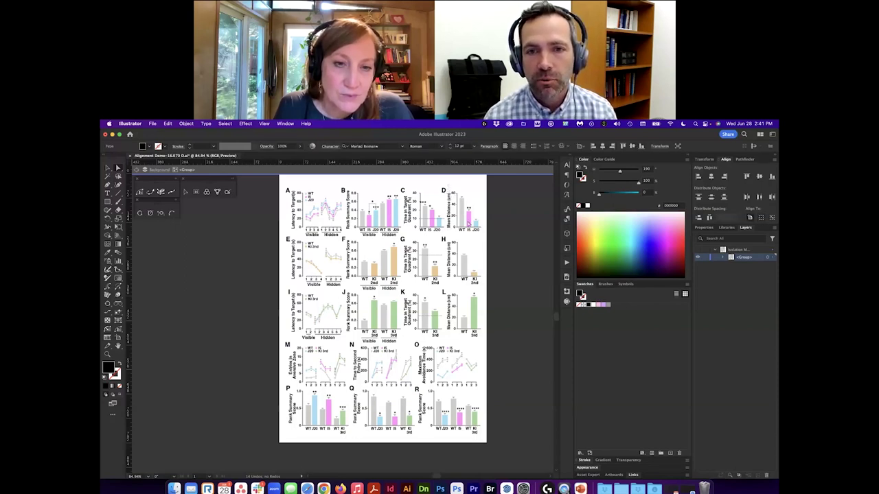
pyautogui.click(505, 206)
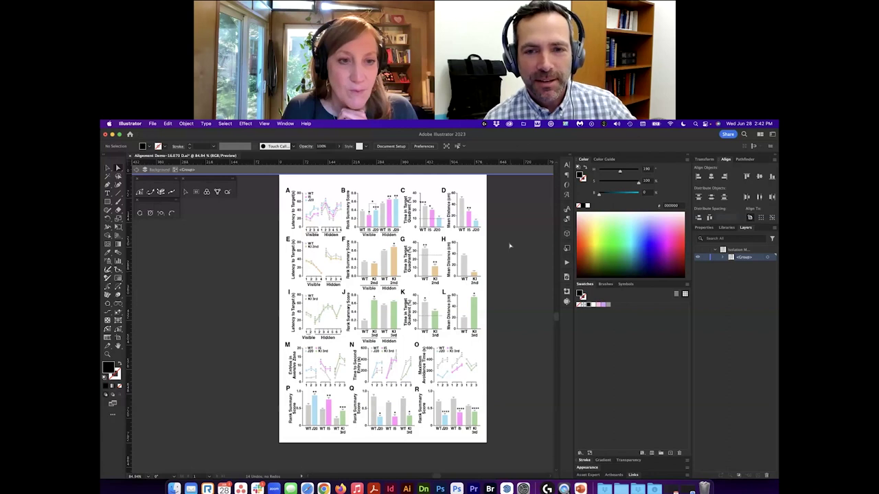
pyautogui.doubleClick(509, 246)
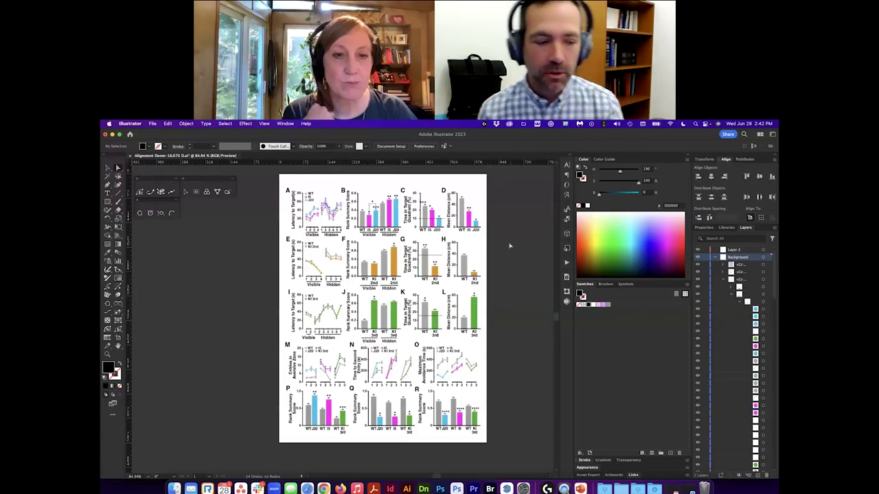
pyautogui.press('super+Tab')
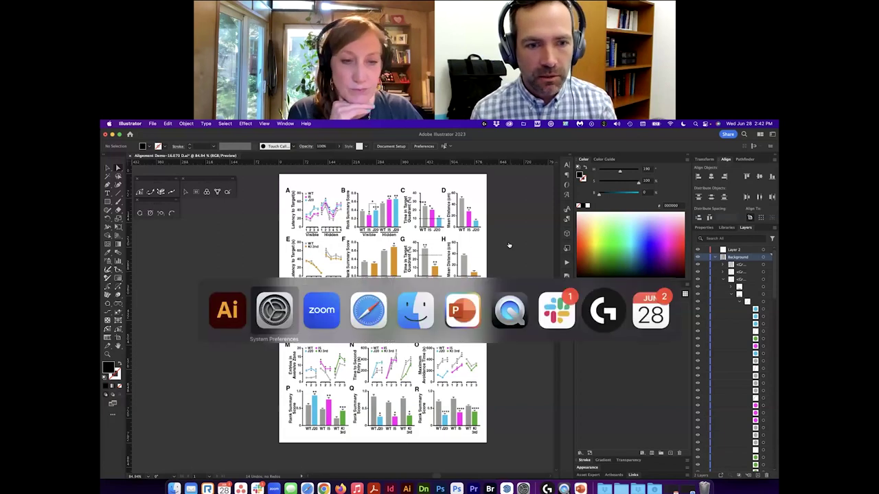
pyautogui.press('super+Tab')
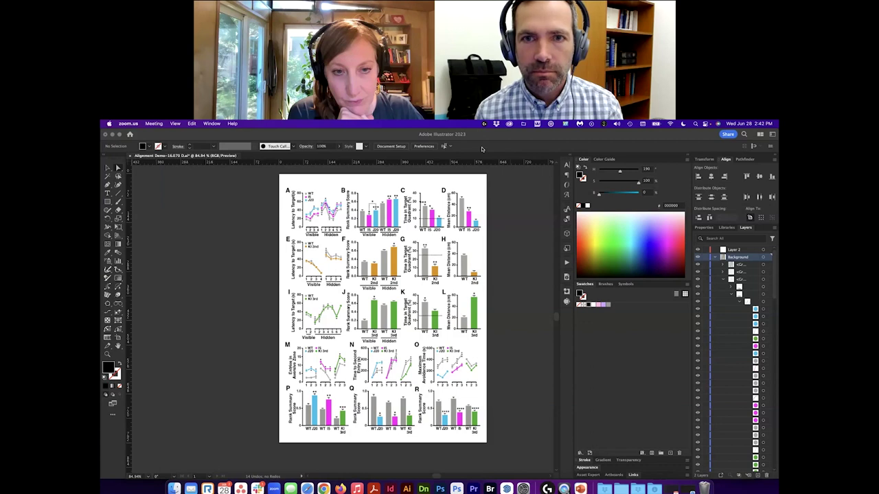
pyautogui.press('super+Tab')
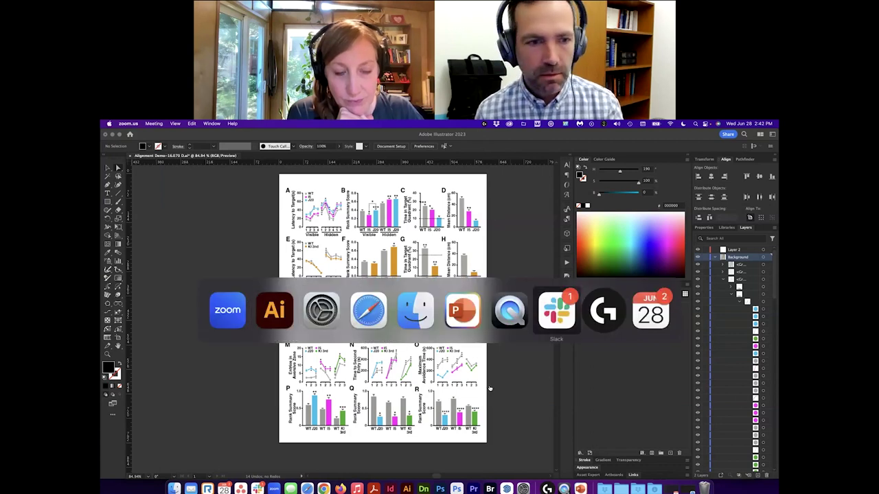
pyautogui.click(228, 310)
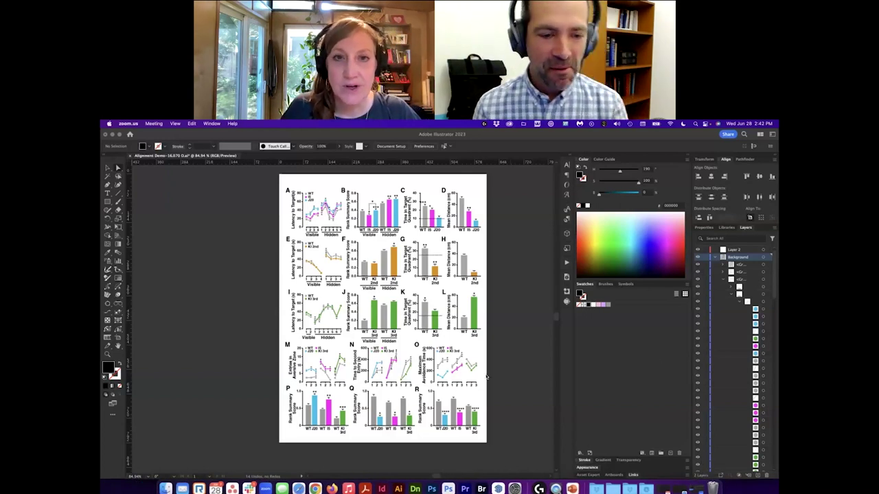
pyautogui.click(505, 195)
# Duplicate the figure's artboard together with its artwork, placing the copy beside the original.
pyautogui.moveTo(482, 248); pyautogui.dragTo(362, 263)
pyautogui.scroll(-2, 388, 273)
pyautogui.hscroll(4, 388, 287)
pyautogui.scroll(1, 388, 287)
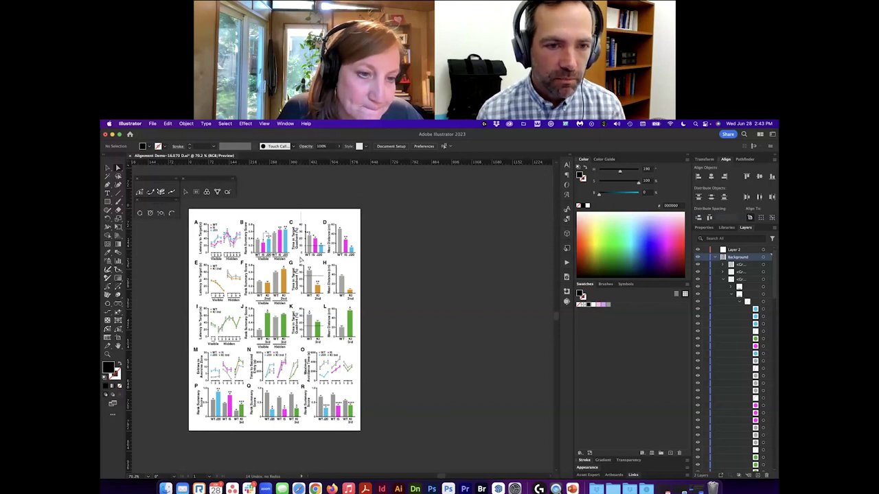
pyautogui.click(301, 259)
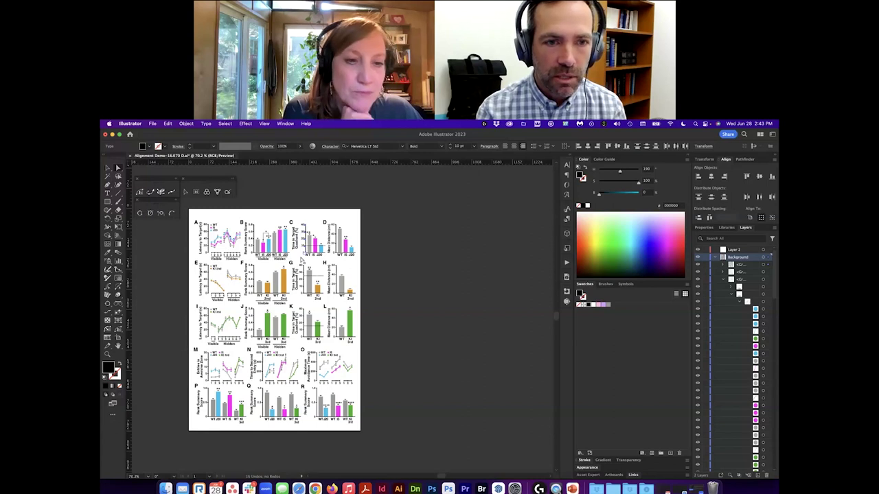
pyautogui.click(402, 249)
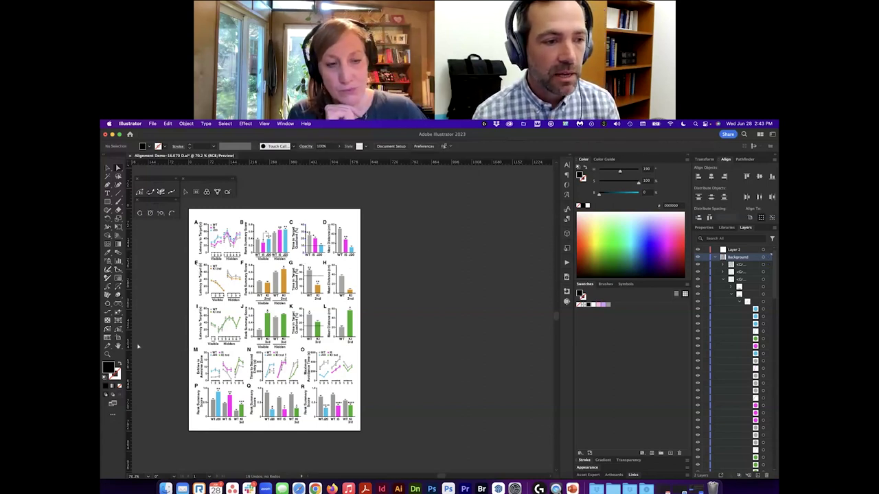
pyautogui.hotkey('shift', 'o')
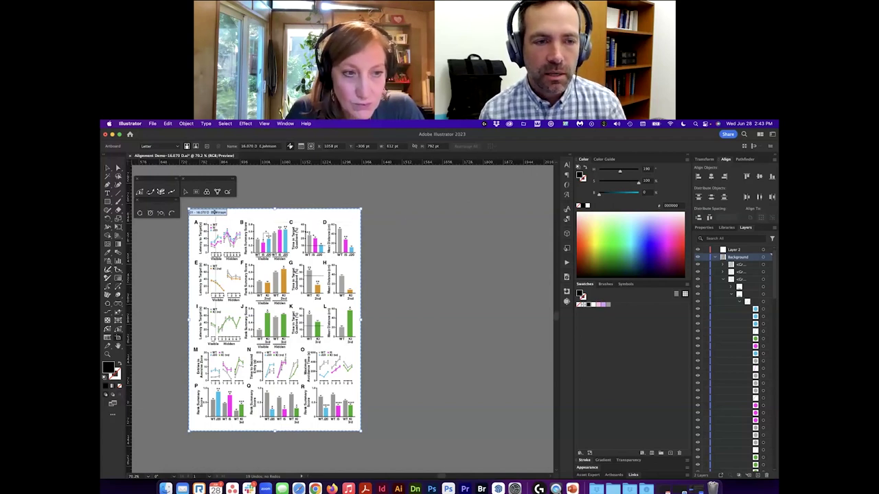
pyautogui.moveTo(216, 217); pyautogui.dragTo(402, 217)
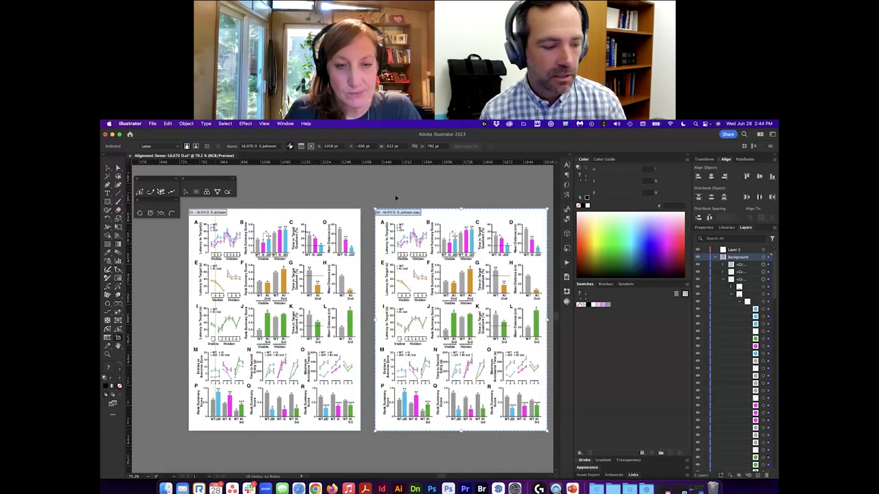
pyautogui.click(376, 170)
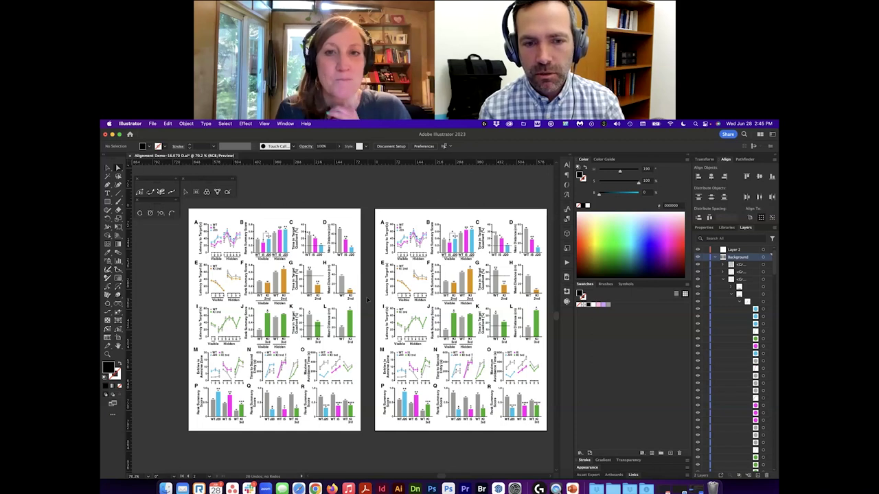
# Switch the document to Outline view and examine the figure's paths on both artboards.
pyautogui.press('super+y')
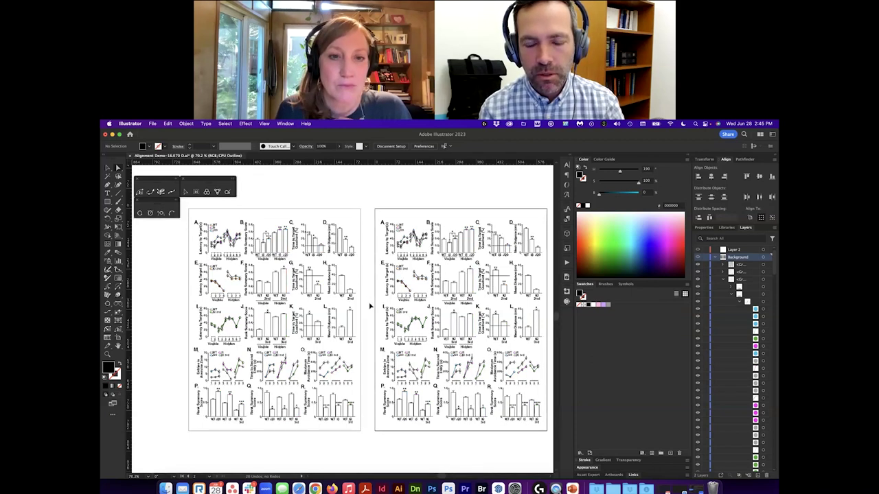
pyautogui.hscroll(4, 387, 306)
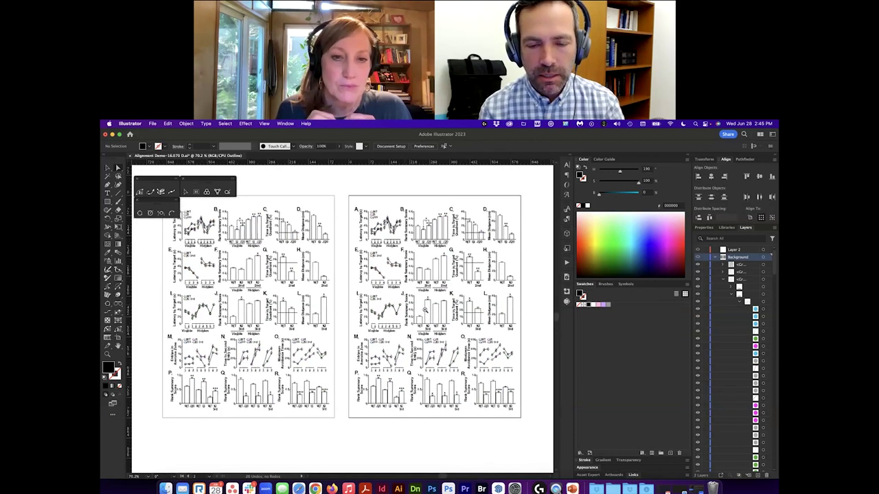
pyautogui.moveTo(440, 311); pyautogui.dragTo(540, 444)
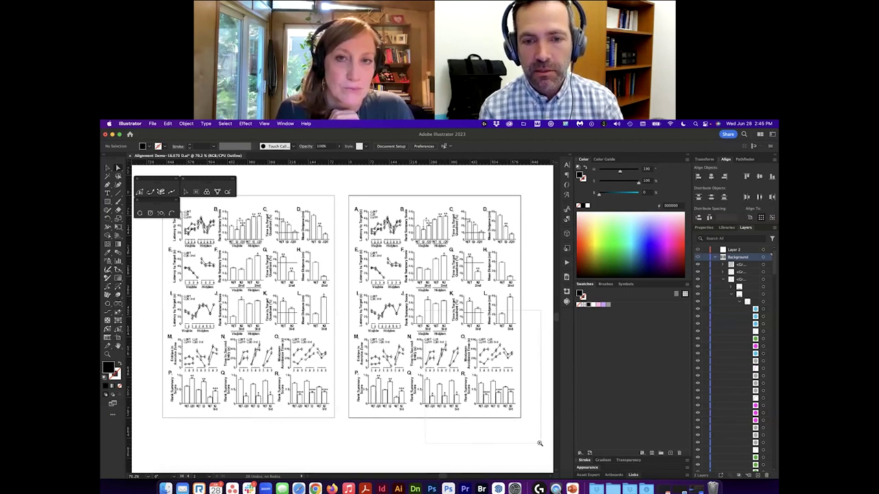
pyautogui.moveTo(539, 444); pyautogui.dragTo(511, 423)
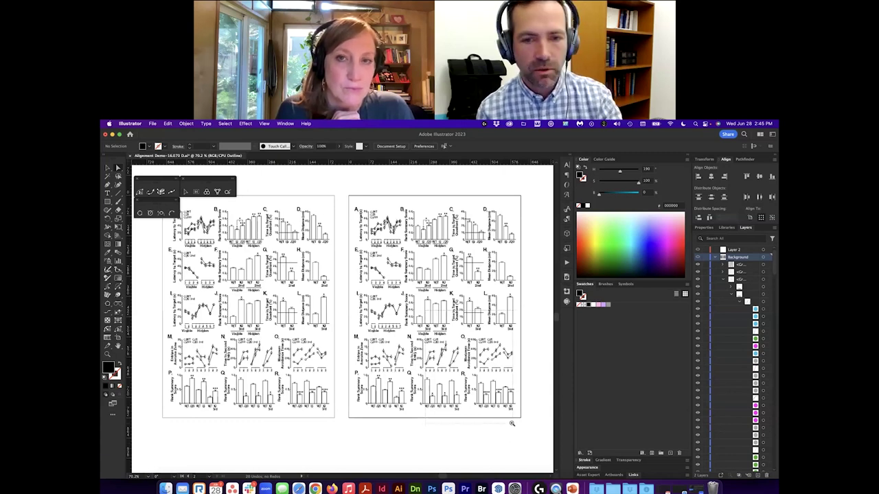
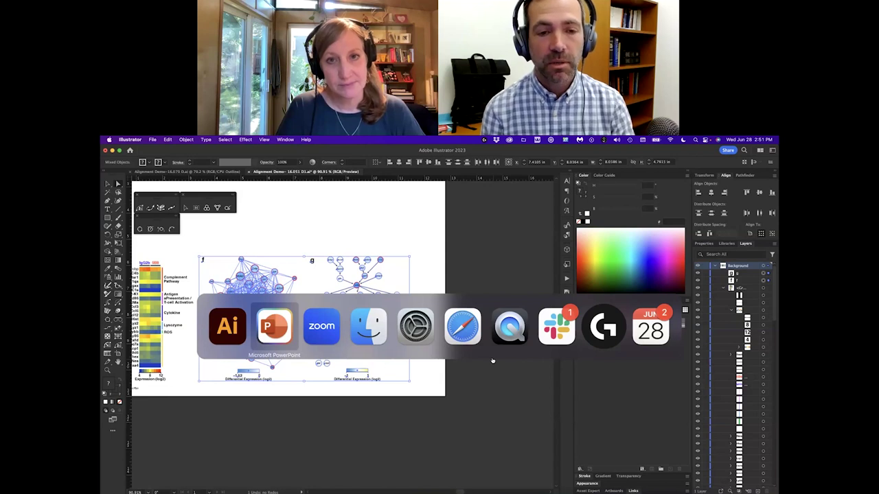
# Switch to PowerPoint and widen the window of the Test presentation.
pyautogui.press('super+Tab')
pyautogui.press('super+Tab')
pyautogui.press('Tab')
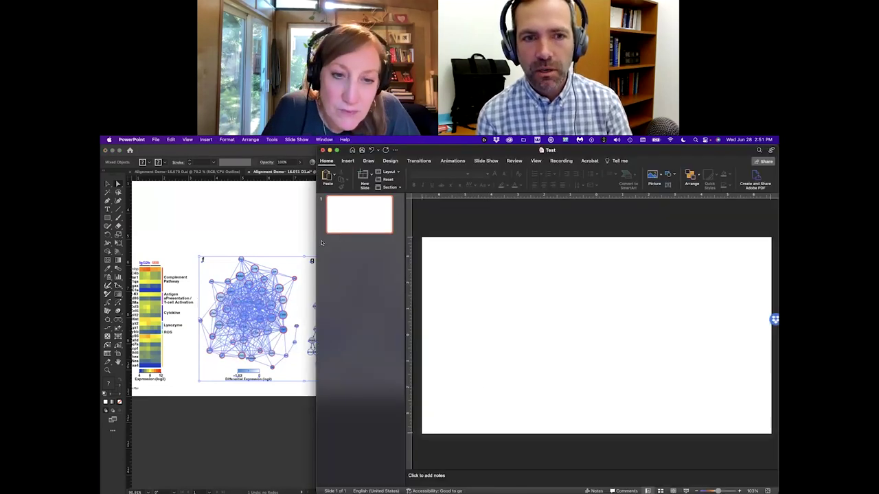
pyautogui.moveTo(316, 243); pyautogui.dragTo(264, 244)
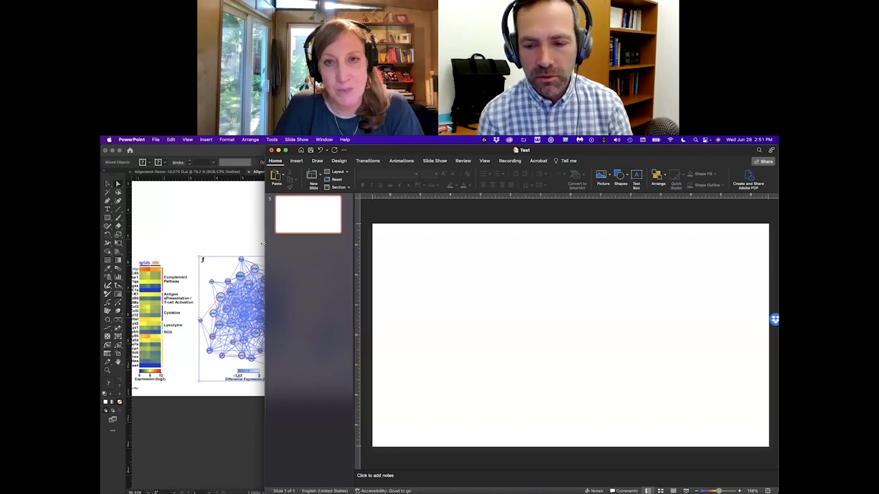
pyautogui.rightClick(439, 343)
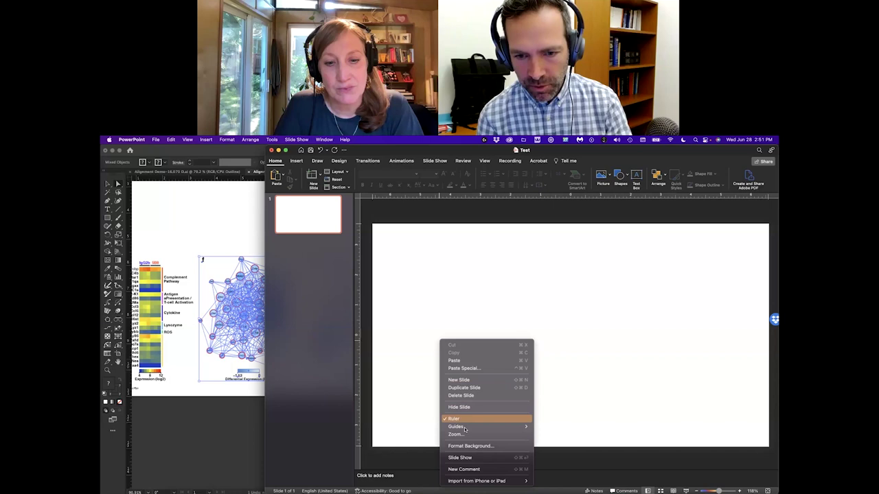
pyautogui.click(432, 390)
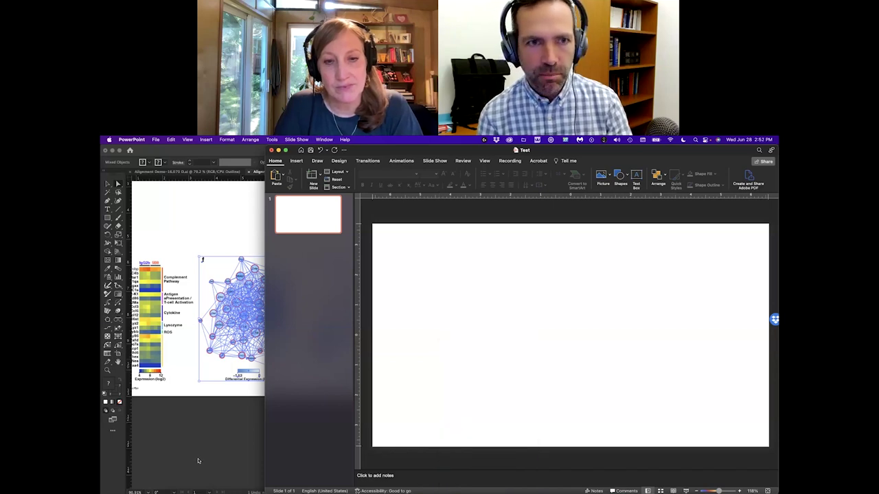
# Insert the Figure 4 image onto the blank slide and enlarge it to about 14.8 by 12.7 inches, bringing panels f and g into view.
pyautogui.press('F11')
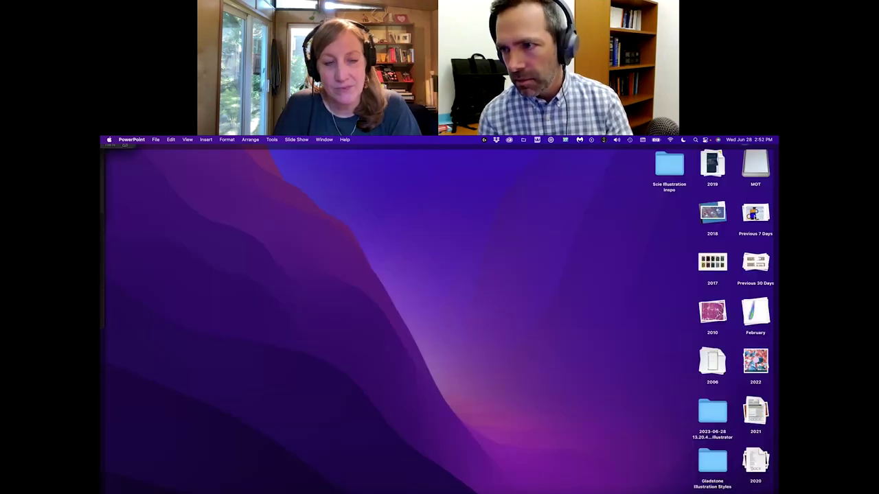
pyautogui.click(755, 213)
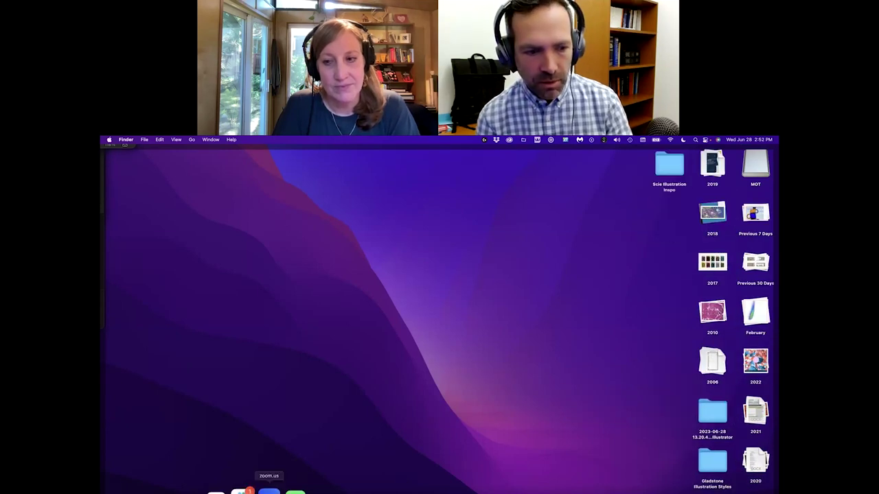
pyautogui.press('F11')
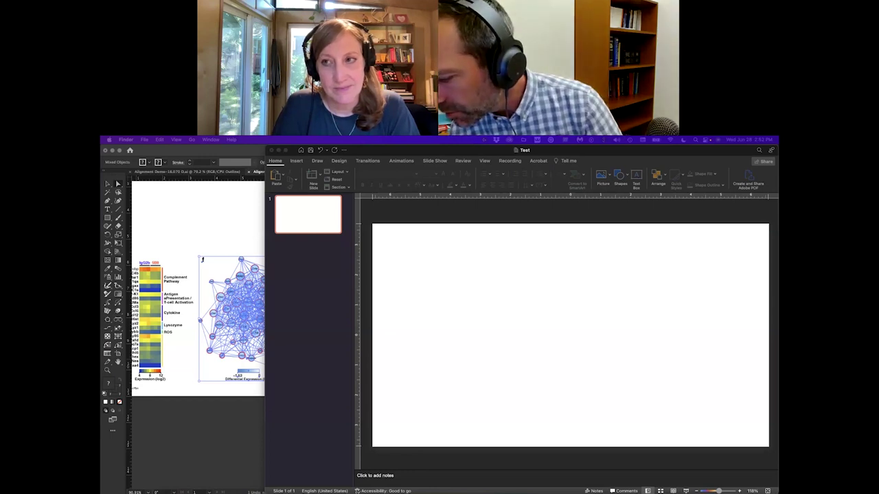
pyautogui.moveTo(774, 374); pyautogui.dragTo(494, 316)
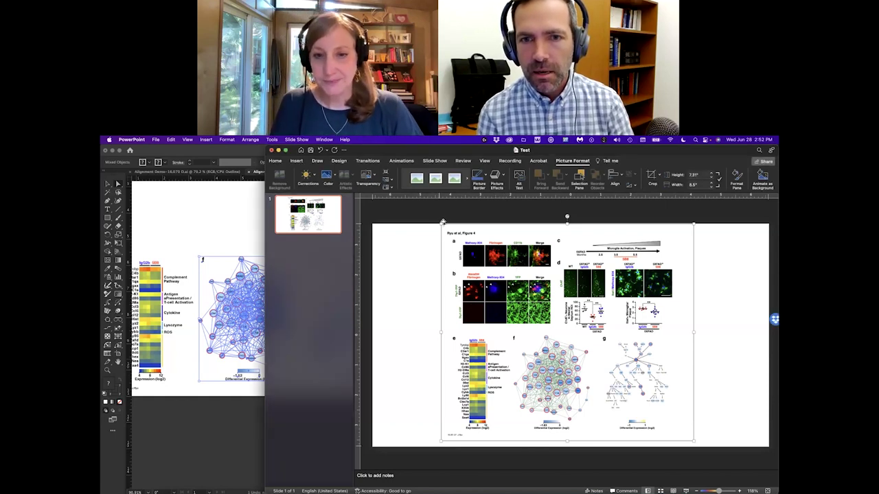
pyautogui.moveTo(441, 224); pyautogui.dragTo(254, 63)
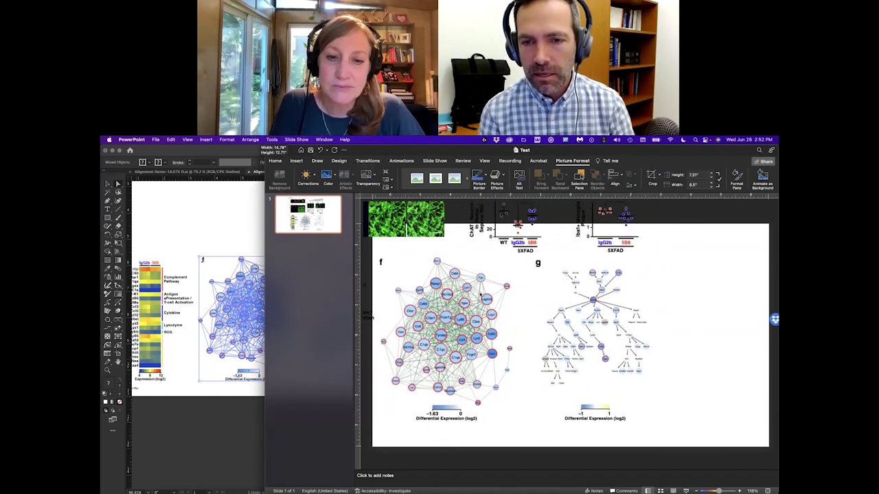
# Position the figure so panels f and g sit on the slide, and save the presentation as Test.pptx in the Demo folder.
pyautogui.moveTo(523, 348); pyautogui.dragTo(554, 340)
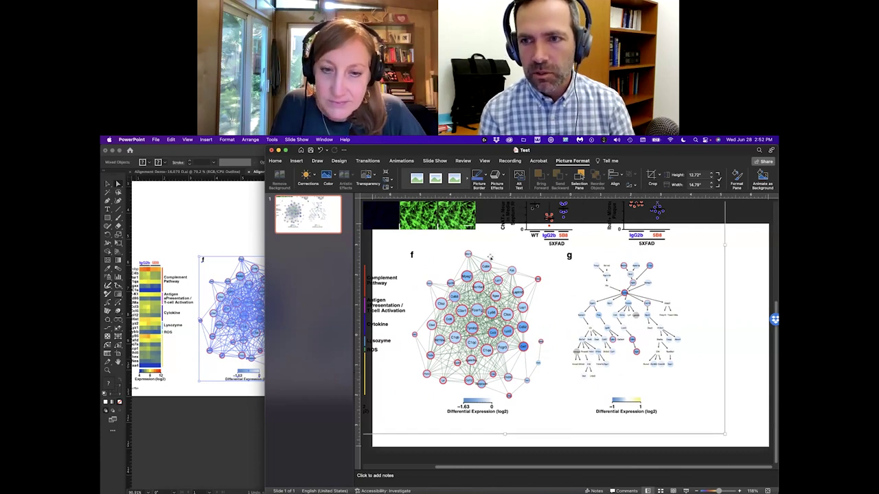
pyautogui.moveTo(498, 266)
pyautogui.mouseDown()
pyautogui.moveTo(492, 257)
pyautogui.moveTo(494, 271)
pyautogui.mouseUp()
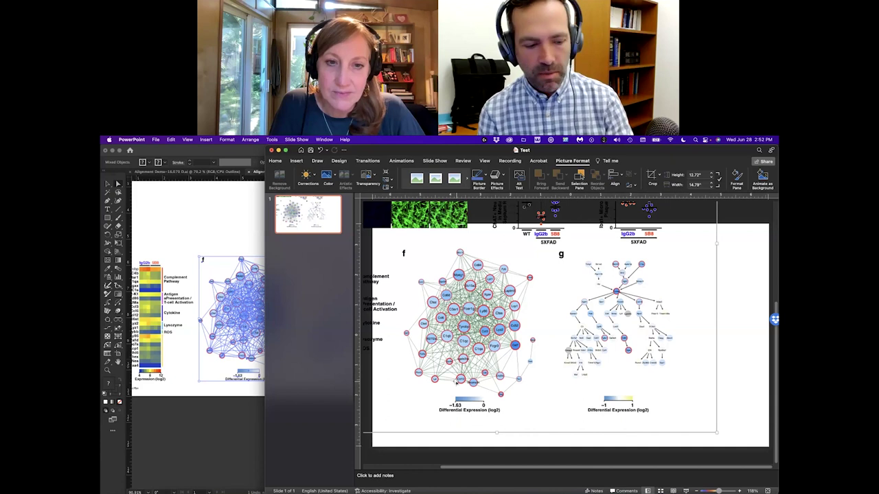
pyautogui.press('super+s')
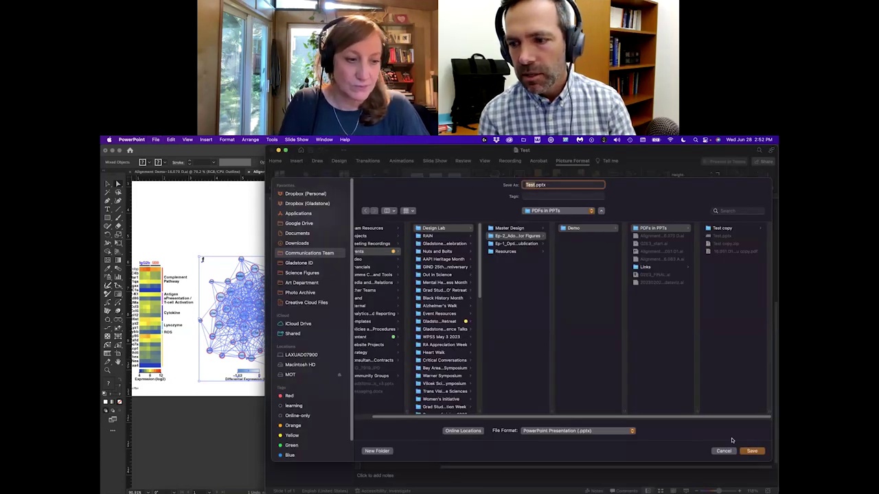
pyautogui.press('super+Up')
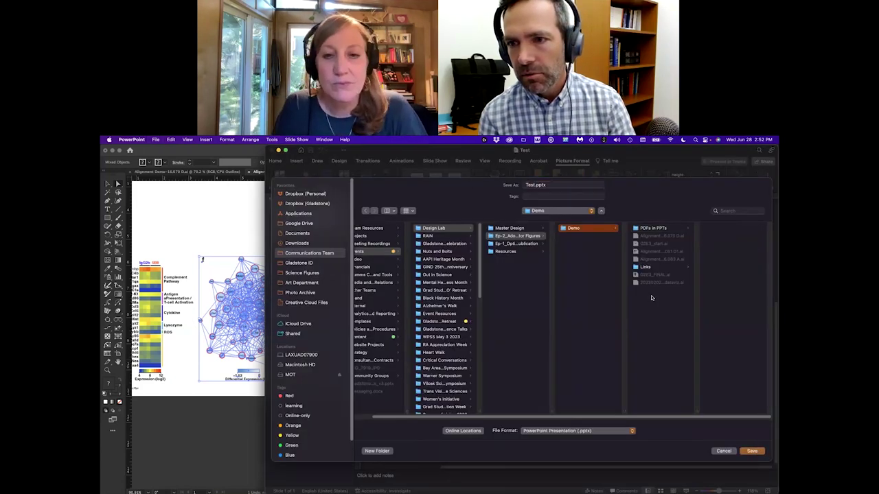
pyautogui.press('Return')
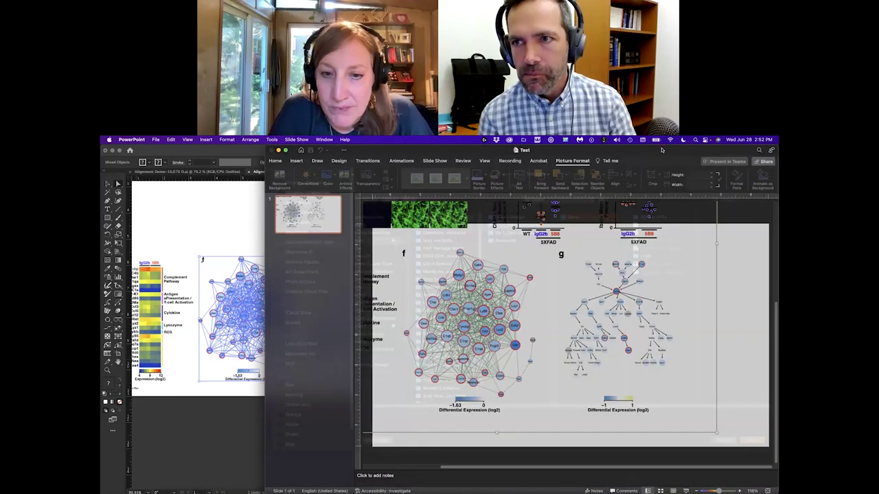
pyautogui.doubleClick(661, 150)
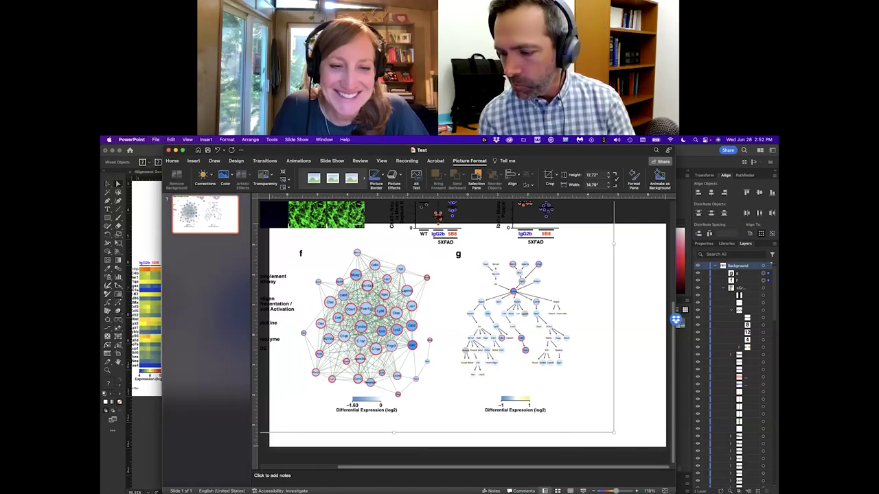
# Try other positions for the figure's panels f and g on the slide, and delete the figure.
pyautogui.press('super+Tab')
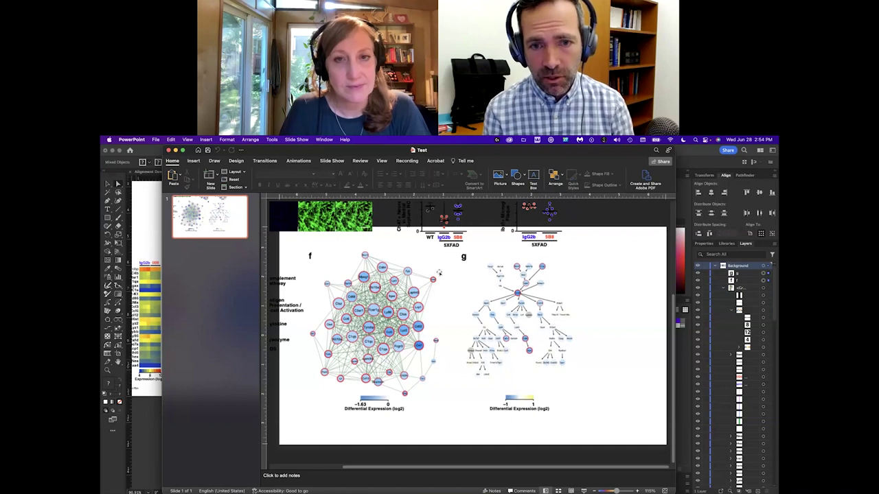
pyautogui.moveTo(400, 296)
pyautogui.mouseDown()
pyautogui.moveTo(396, 265)
pyautogui.moveTo(404, 284)
pyautogui.mouseUp()
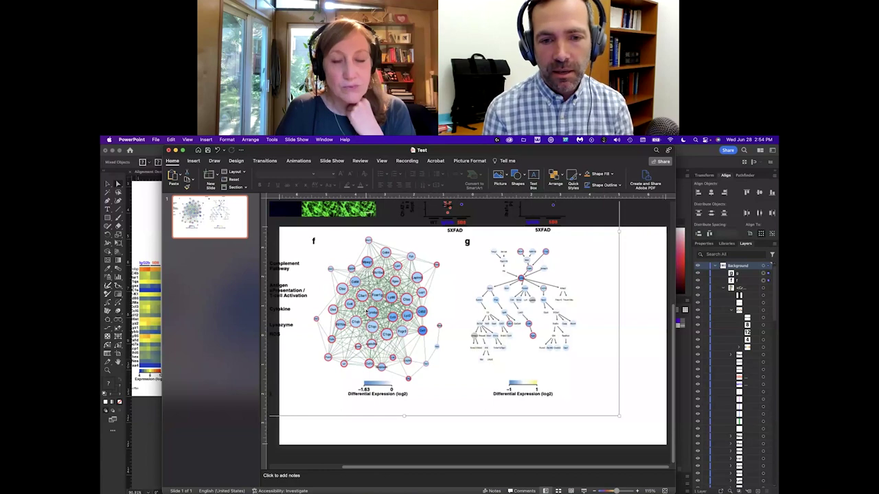
pyautogui.moveTo(384, 309); pyautogui.dragTo(398, 335)
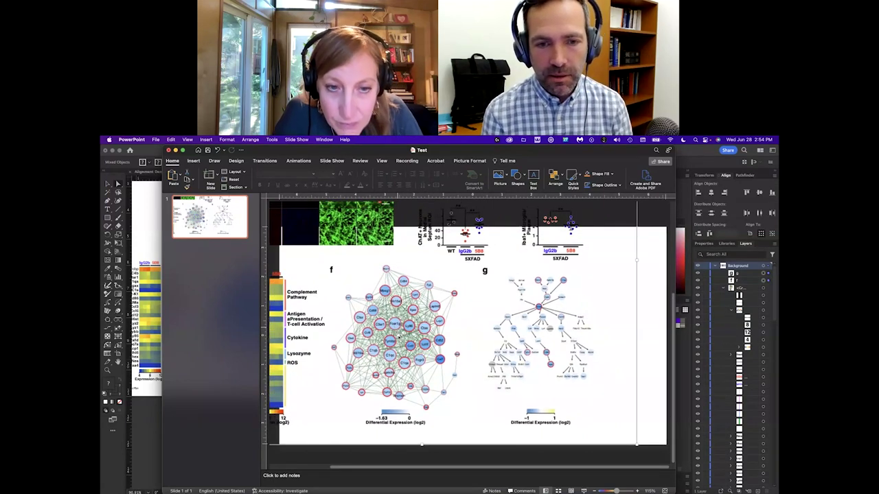
pyautogui.moveTo(396, 335)
pyautogui.mouseDown()
pyautogui.moveTo(391, 324)
pyautogui.moveTo(397, 349)
pyautogui.mouseUp()
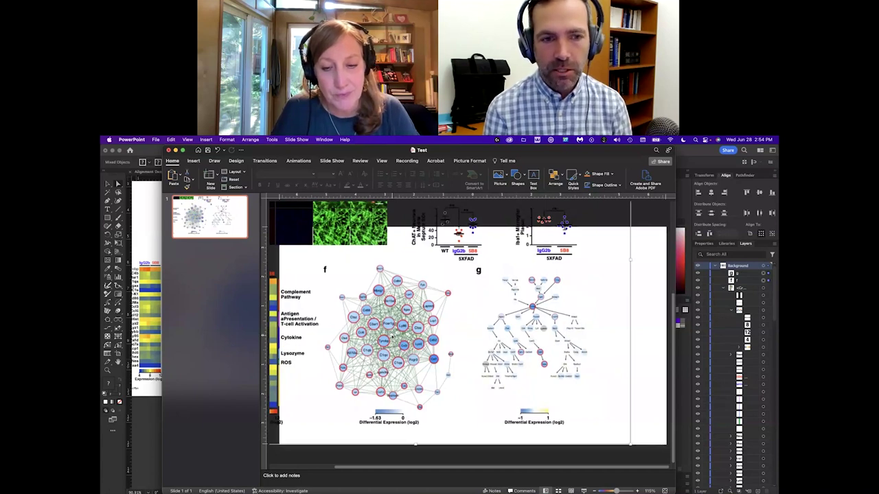
pyautogui.press('Delete')
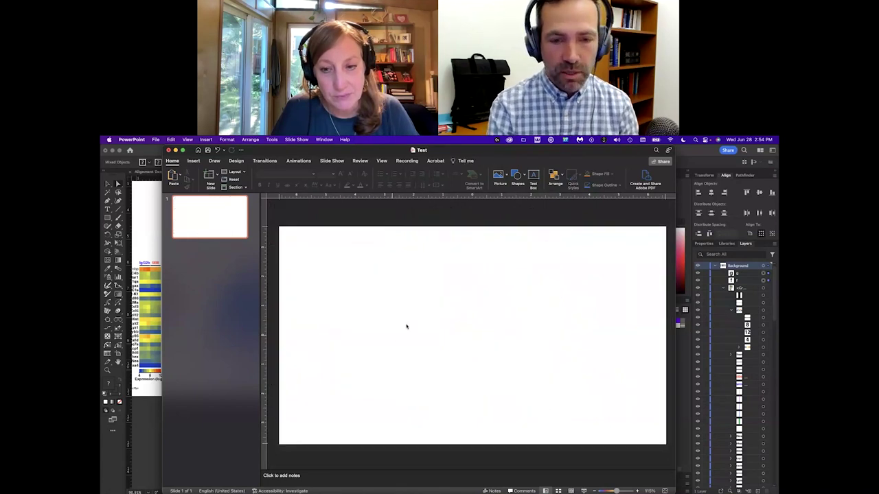
# Insert the 16.051 D1 figure PDF from the PDFs in PPTs folder in Finder onto the blank PowerPoint slide.
pyautogui.click(157, 415)
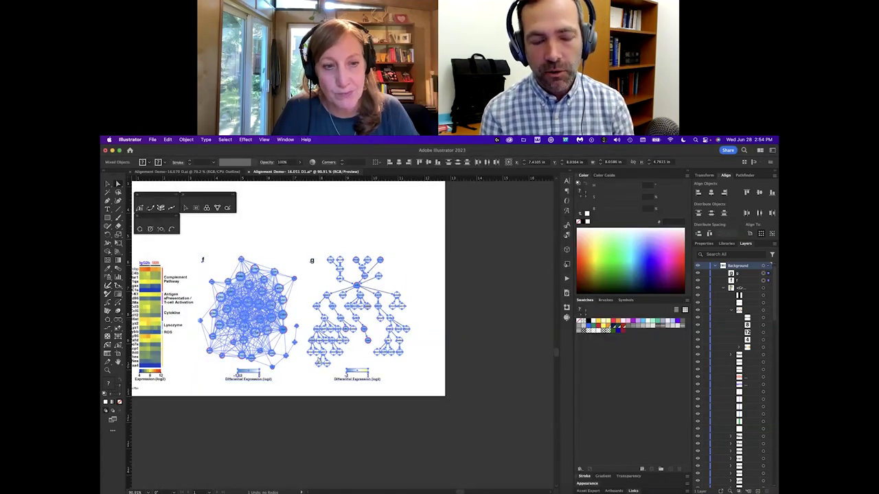
pyautogui.moveTo(399, 491)
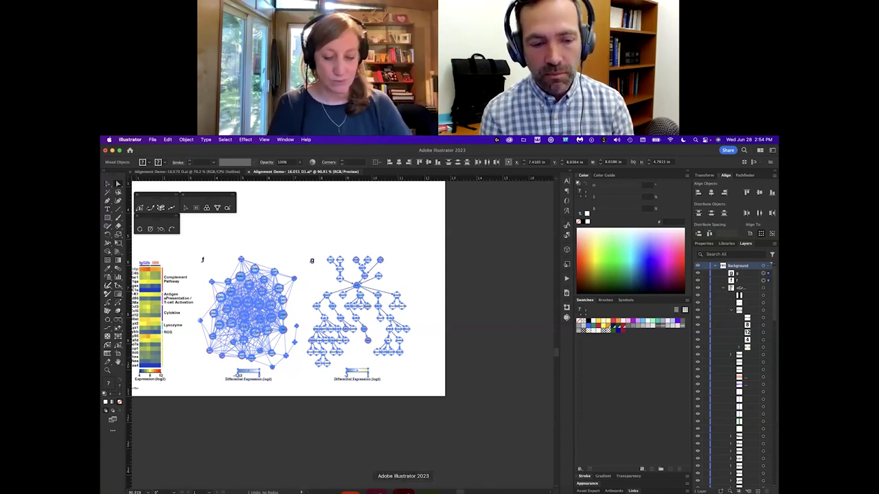
pyautogui.click(569, 491)
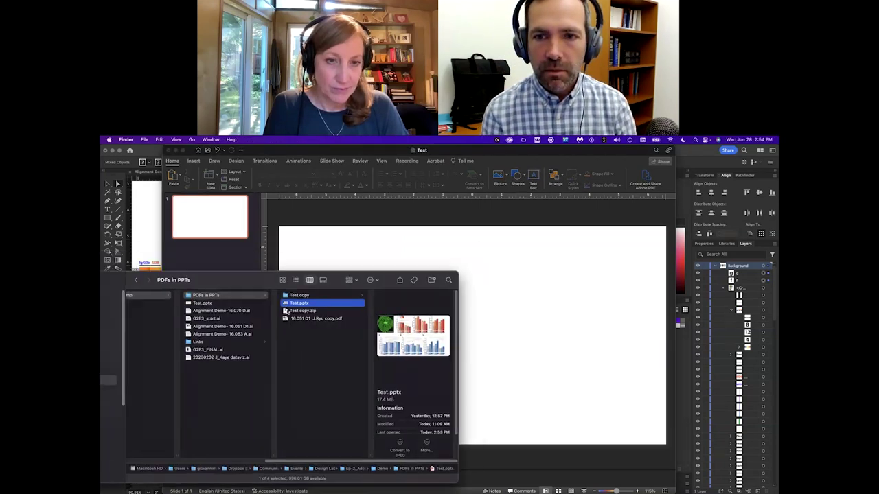
pyautogui.press('Down')
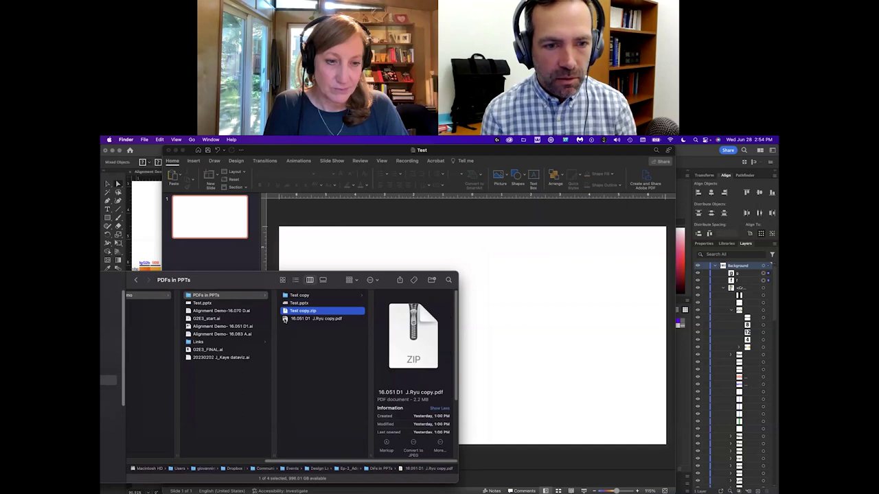
pyautogui.press('Down')
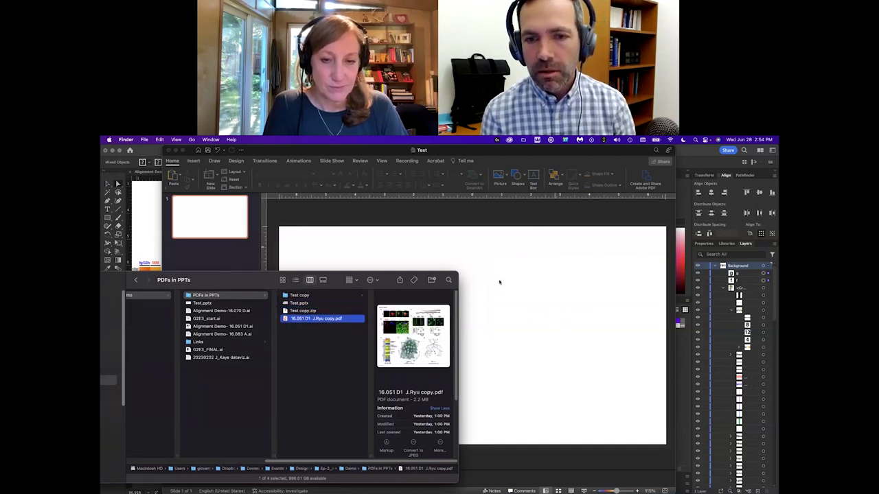
pyautogui.moveTo(486, 320); pyautogui.dragTo(485, 318)
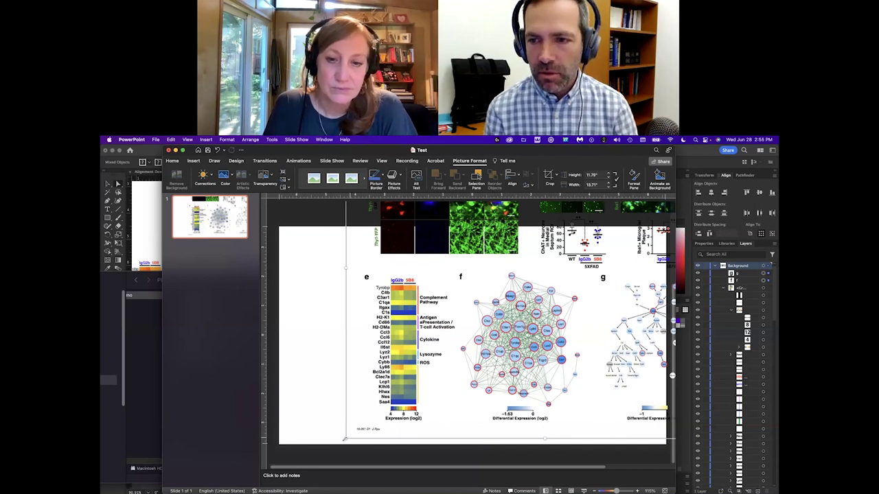
# Enlarge the figure to about 18.1 by 15.6 inches and position it so panels f and g fill the slide.
pyautogui.moveTo(347, 438); pyautogui.dragTo(254, 491)
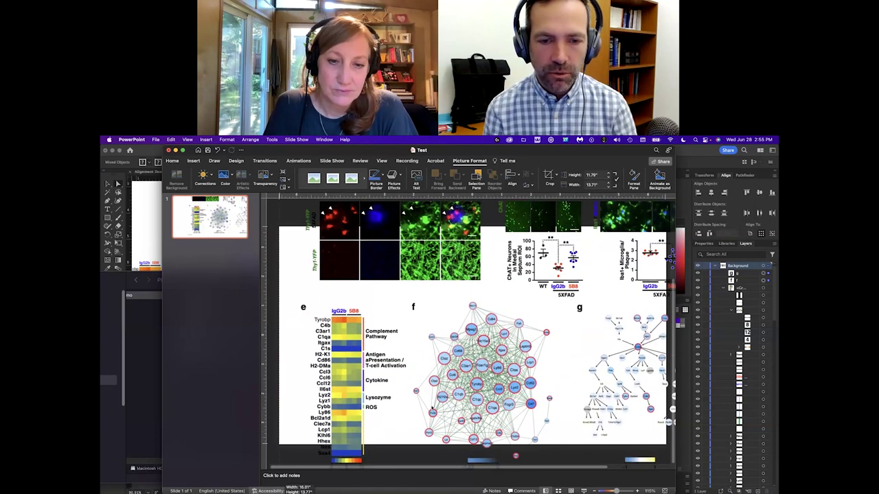
pyautogui.moveTo(418, 426); pyautogui.dragTo(365, 372)
pyautogui.press('super+minus')
pyautogui.press('super+minus')
pyautogui.moveTo(453, 383); pyautogui.dragTo(452, 380)
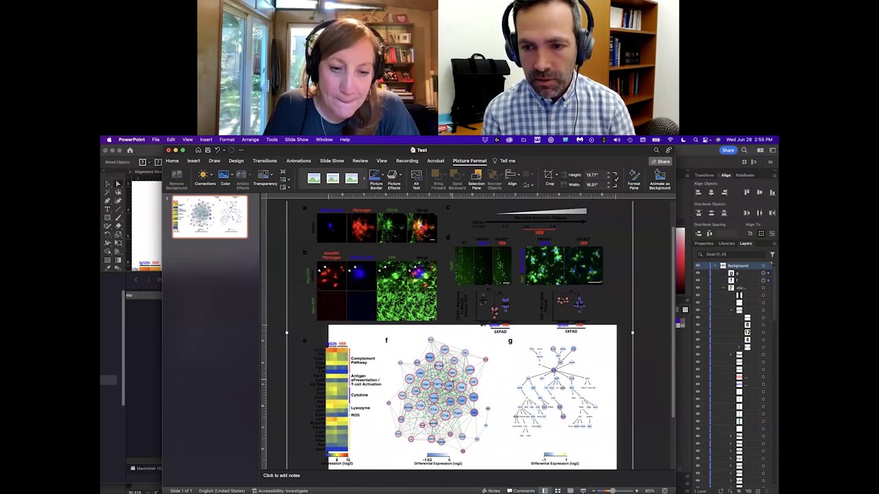
pyautogui.scroll(-3, 453, 380)
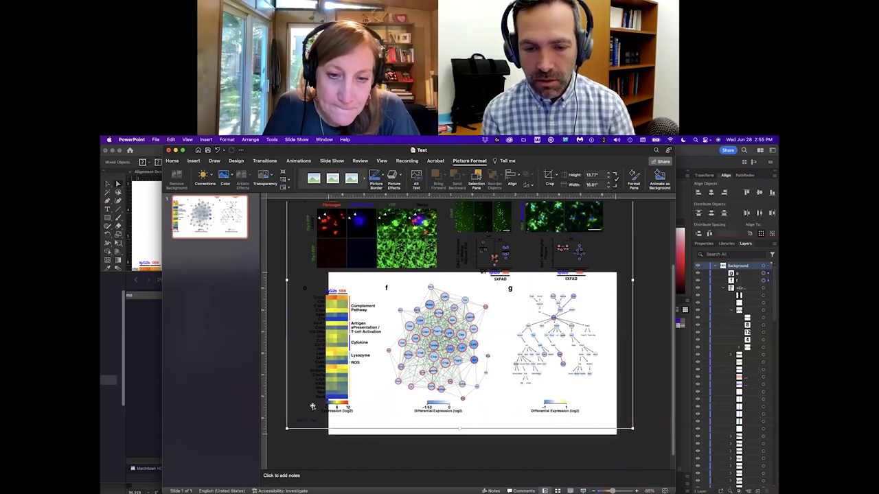
pyautogui.moveTo(286, 429); pyautogui.dragTo(268, 448)
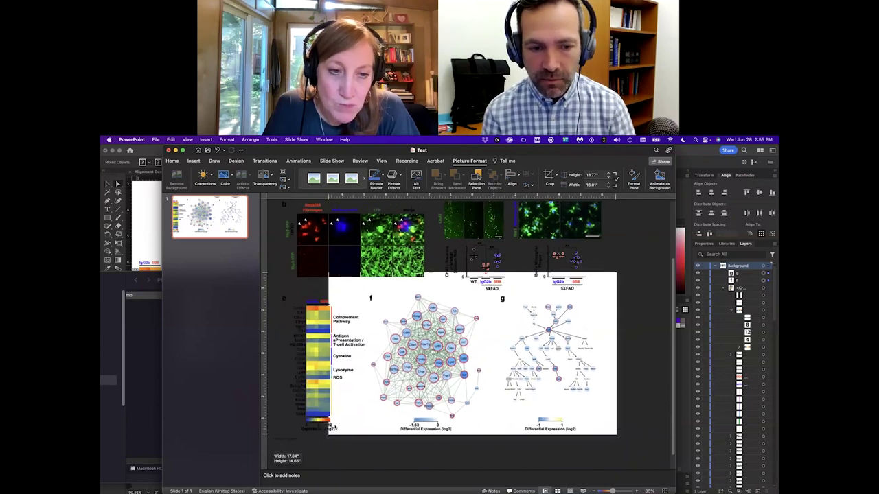
pyautogui.moveTo(559, 379); pyautogui.dragTo(508, 341)
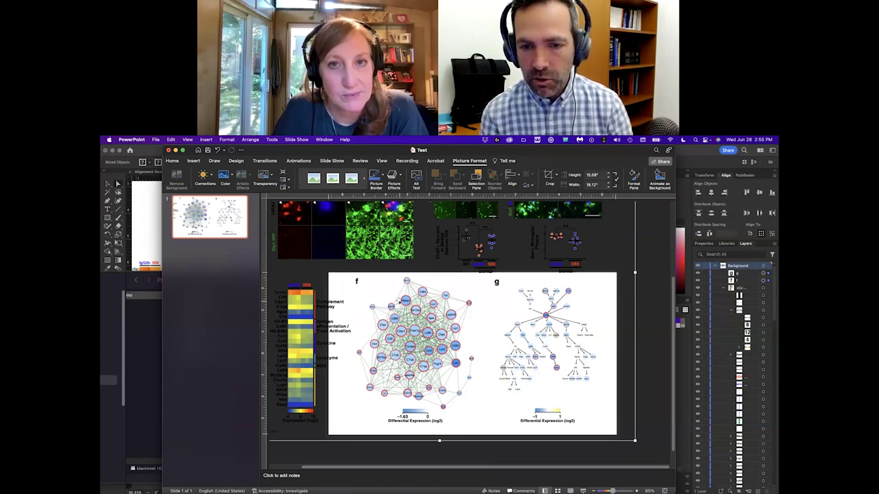
# Cut the figure from the slide and paste it back as a Picture (PNG).
pyautogui.press('Delete')
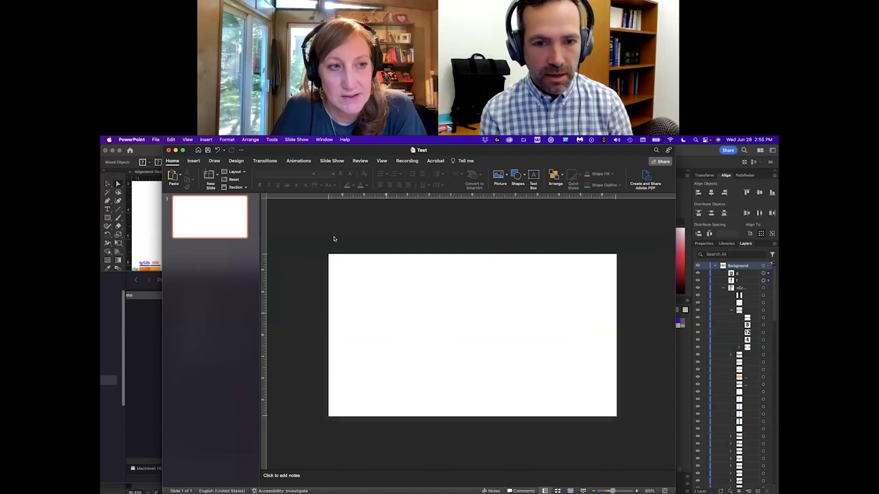
pyautogui.click(172, 139)
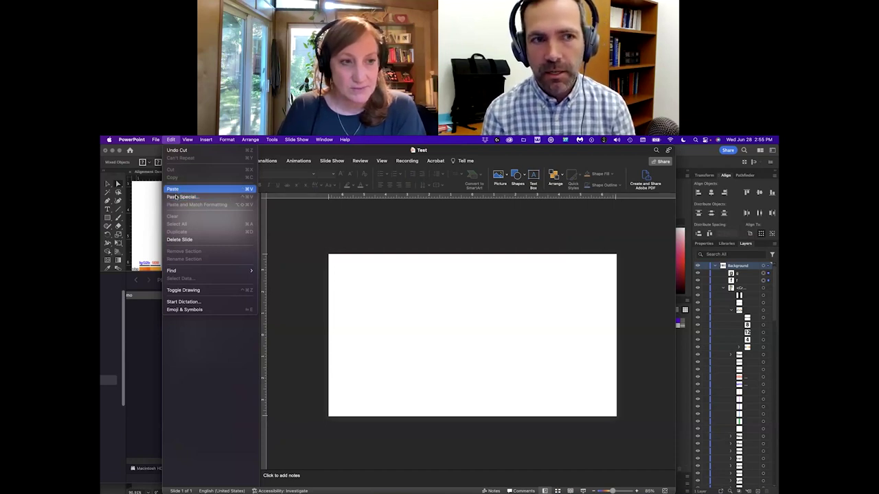
pyautogui.click(177, 197)
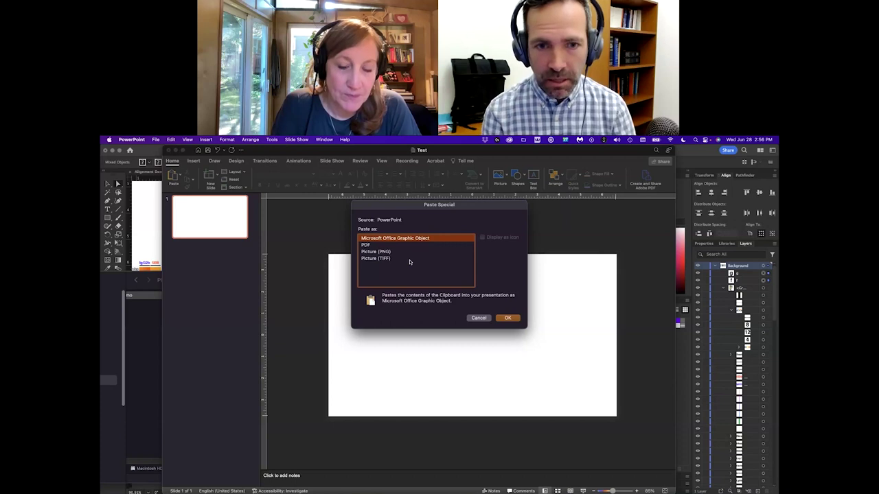
pyautogui.click(383, 252)
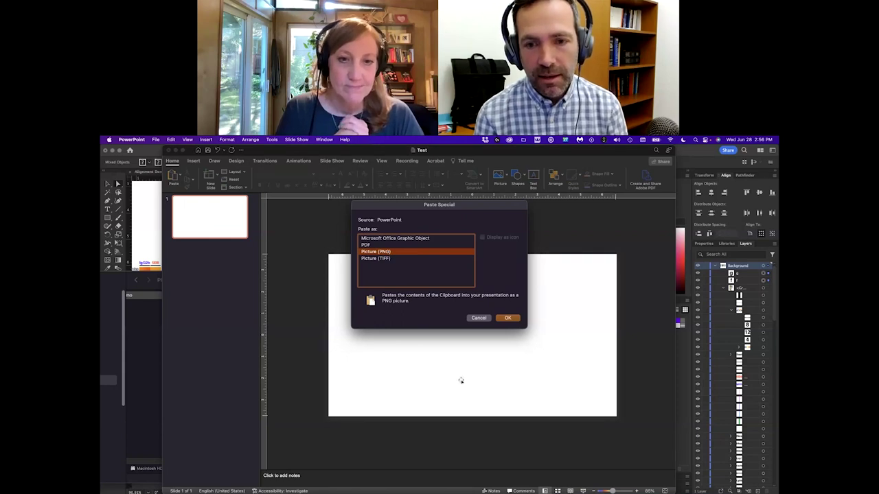
pyautogui.press('Return')
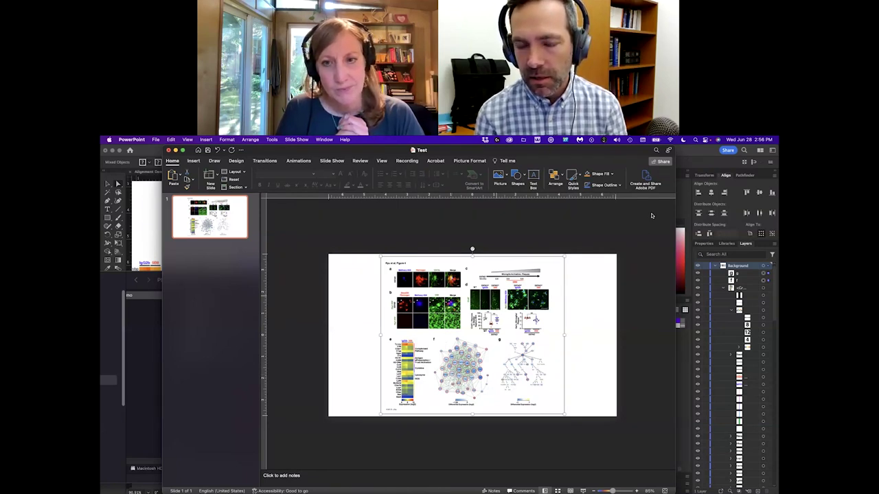
# Scale the pasted picture to 100% of its original size and move it so panels f and g lie over the slide.
pyautogui.press('super+shift+1')
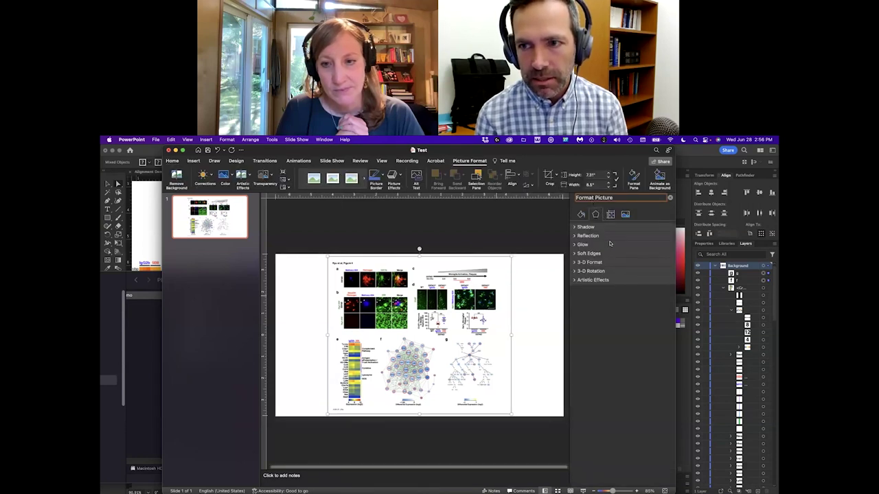
pyautogui.click(610, 214)
pyautogui.click(581, 226)
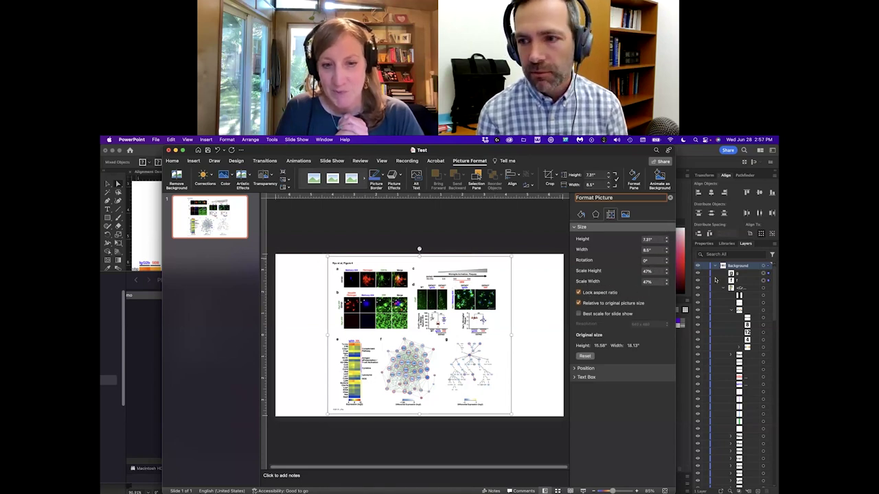
pyautogui.click(647, 273)
pyautogui.write('100')
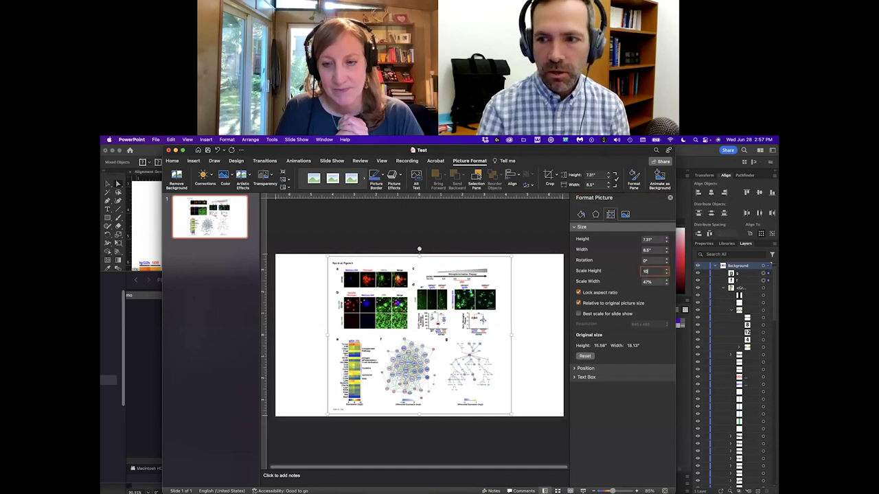
pyautogui.press('Return')
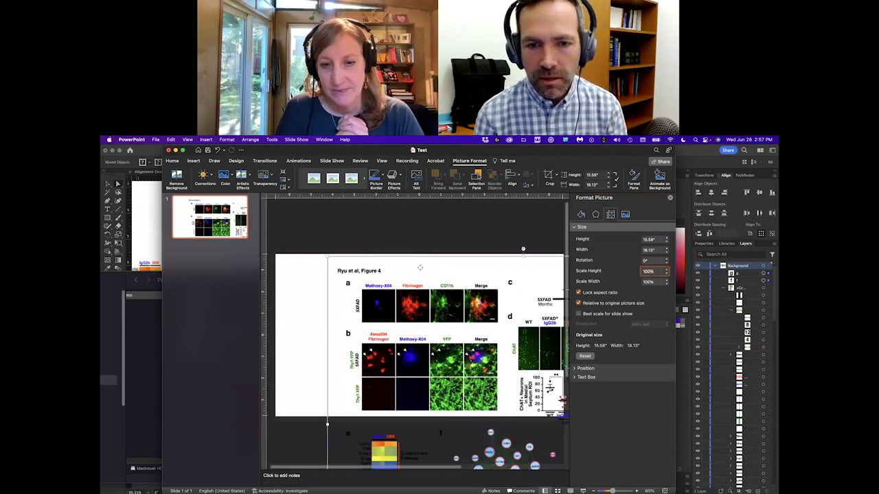
pyautogui.scroll(-5, 391, 320)
pyautogui.moveTo(390, 320); pyautogui.dragTo(396, 294)
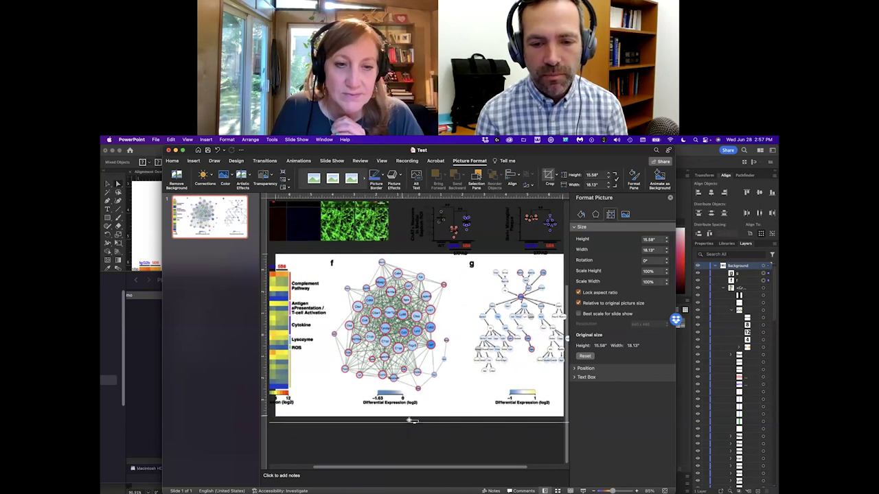
# Crop the pasted picture to panel f only, about 7.07 inches high and 5.69 inches wide.
pyautogui.moveTo(414, 420); pyautogui.dragTo(414, 415)
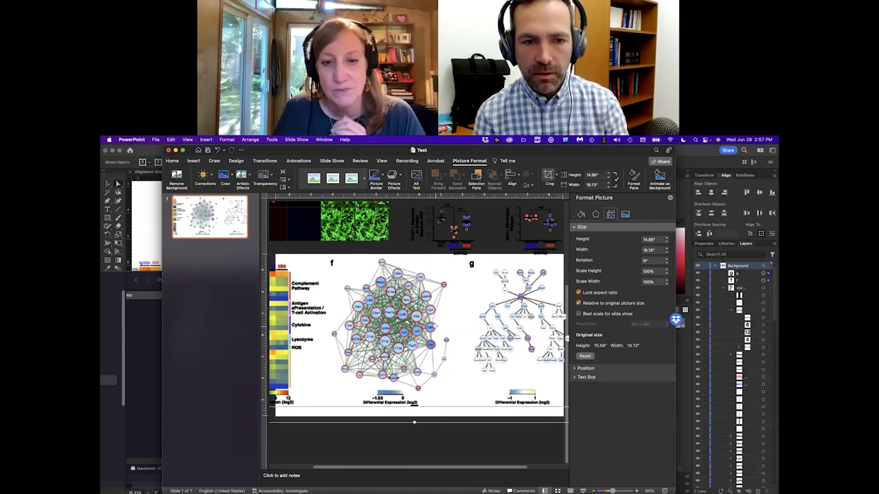
pyautogui.moveTo(291, 213); pyautogui.dragTo(361, 316)
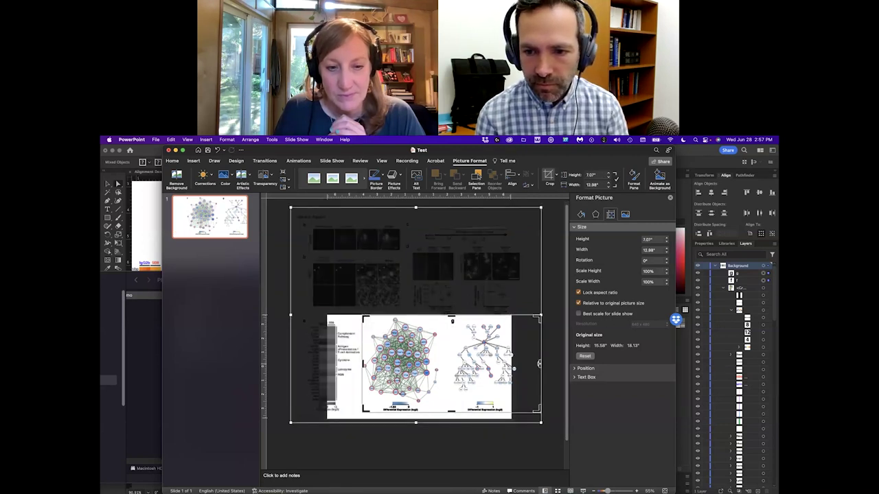
pyautogui.scroll(-2, 513, 368)
pyautogui.moveTo(507, 364); pyautogui.dragTo(517, 359)
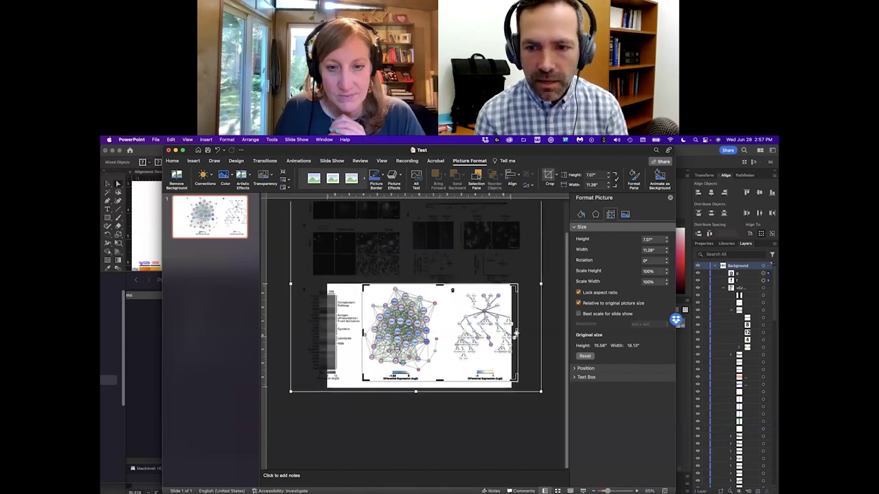
pyautogui.press('Escape')
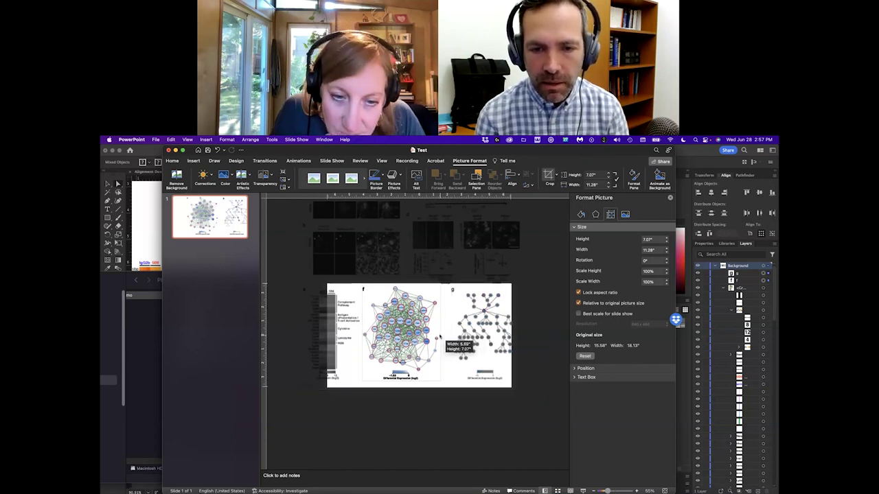
pyautogui.click(443, 349)
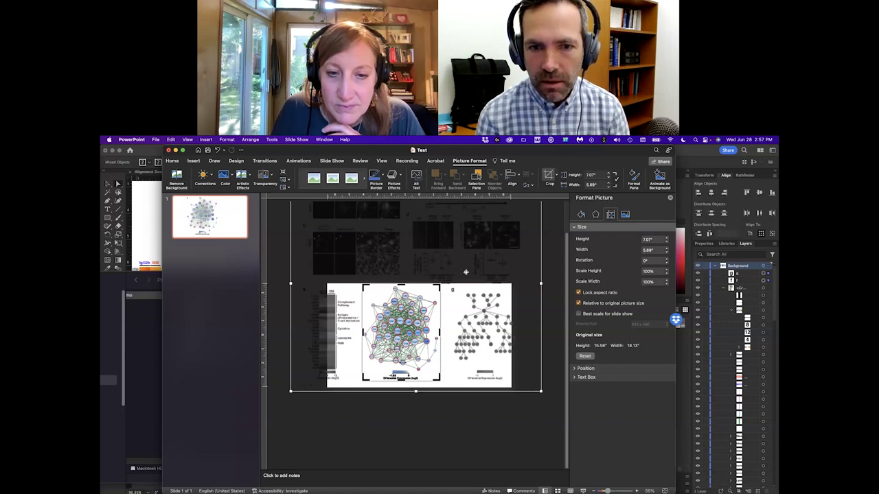
# Crop the panel f picture to a rounded rectangle shape and check the result enlarged.
pyautogui.click(555, 175)
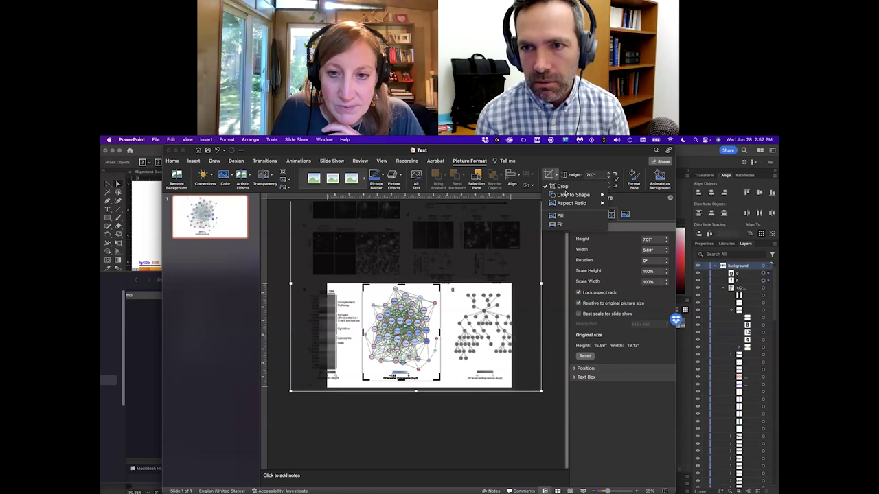
pyautogui.moveTo(601, 195)
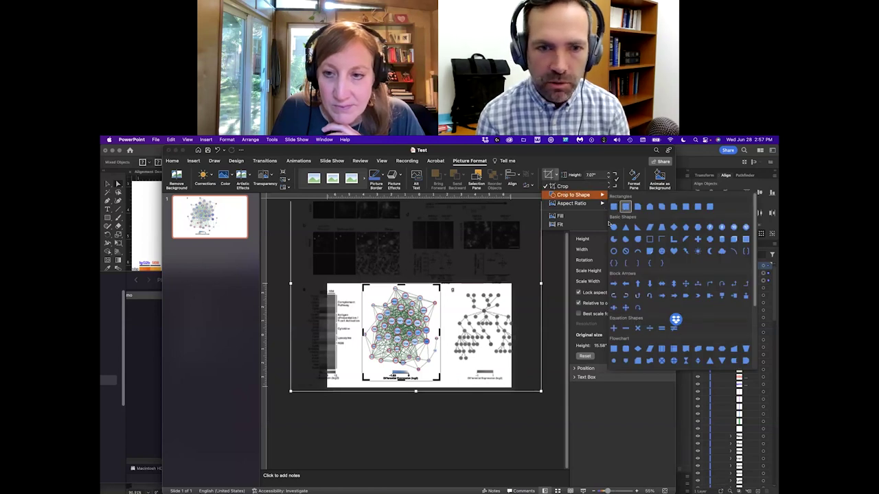
pyautogui.click(625, 206)
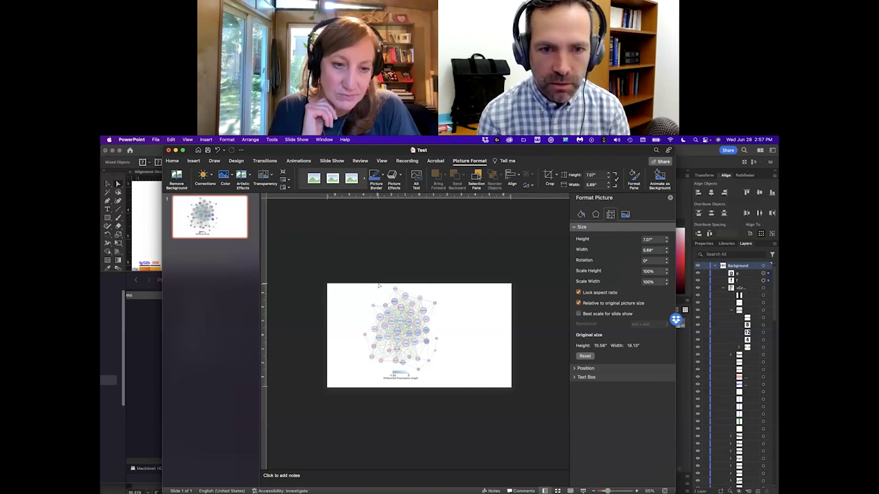
pyautogui.click(376, 287)
pyautogui.press('super+plus')
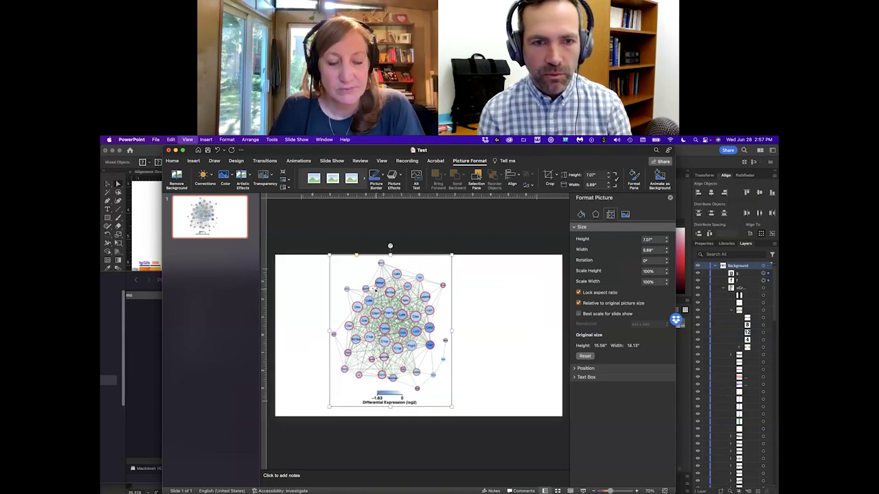
pyautogui.click(510, 301)
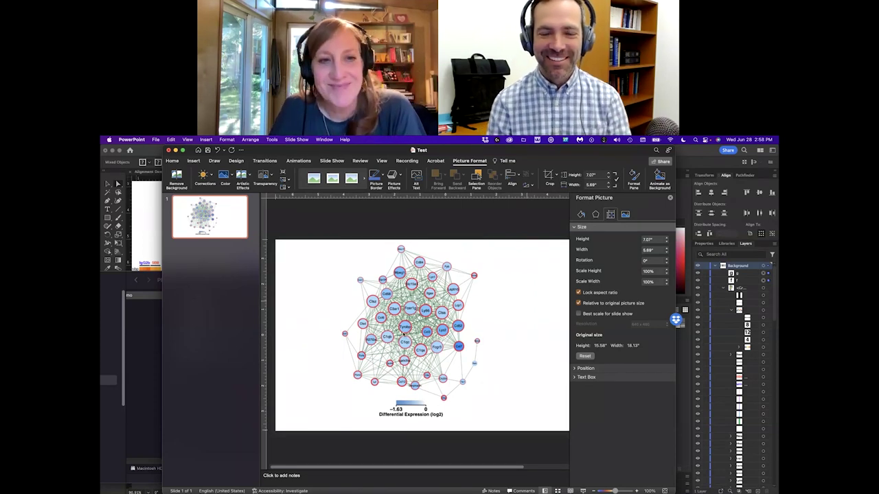
# Move the panel f picture to the slide's left side and place a duplicate level with it on the right side.
pyautogui.click(404, 330)
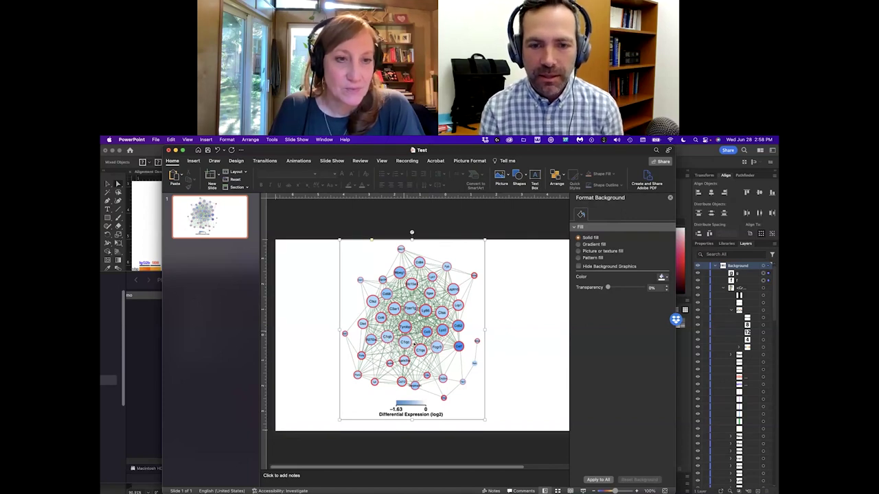
pyautogui.moveTo(434, 342); pyautogui.dragTo(397, 348)
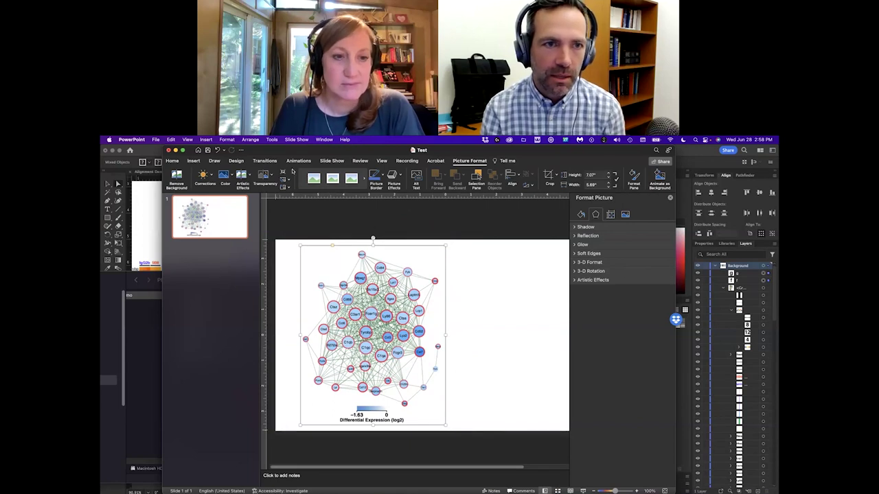
pyautogui.moveTo(262, 151); pyautogui.dragTo(257, 151)
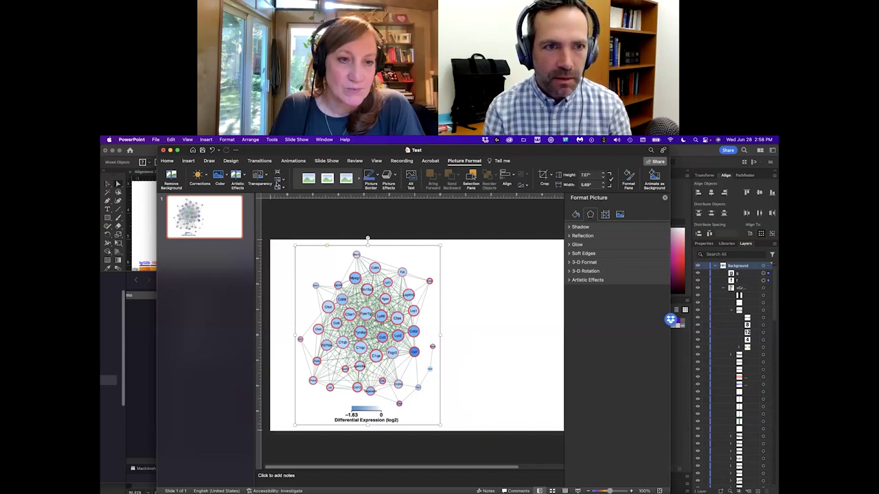
pyautogui.keyDown('alt'); pyautogui.moveTo(384, 300); pyautogui.dragTo(552, 300); pyautogui.keyUp('alt')
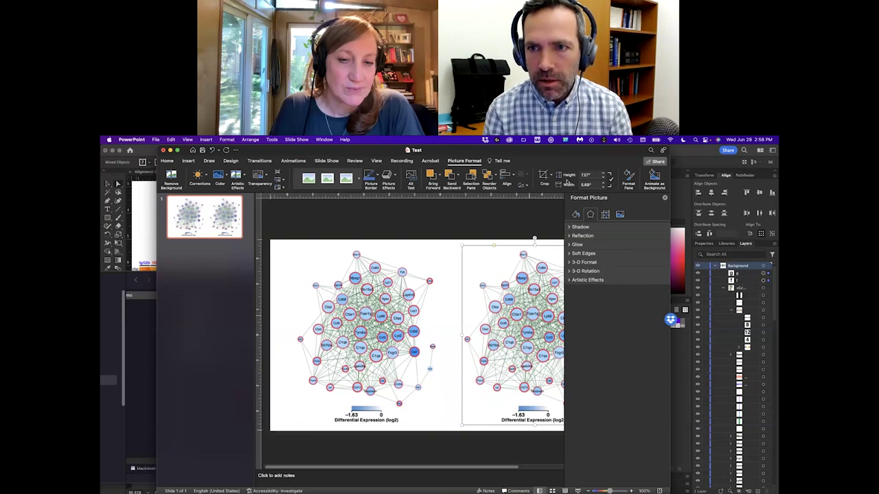
# Re-crop the duplicate picture to show panel g instead, narrowing its crop frame to about 4.83 inches wide.
pyautogui.click(544, 176)
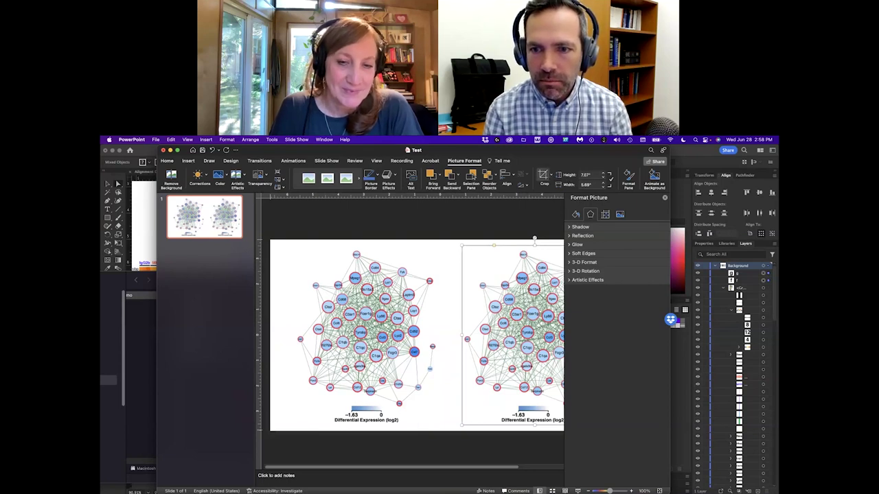
pyautogui.moveTo(468, 323); pyautogui.dragTo(375, 319)
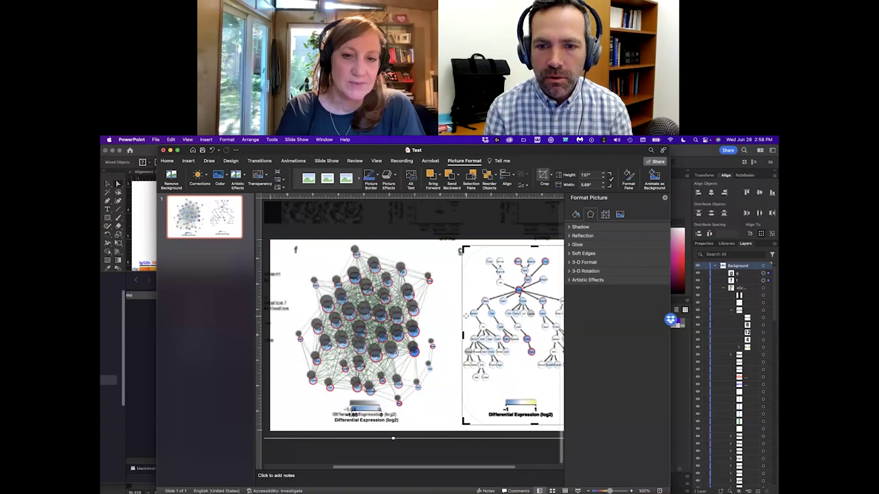
pyautogui.hscroll(5, 412, 330)
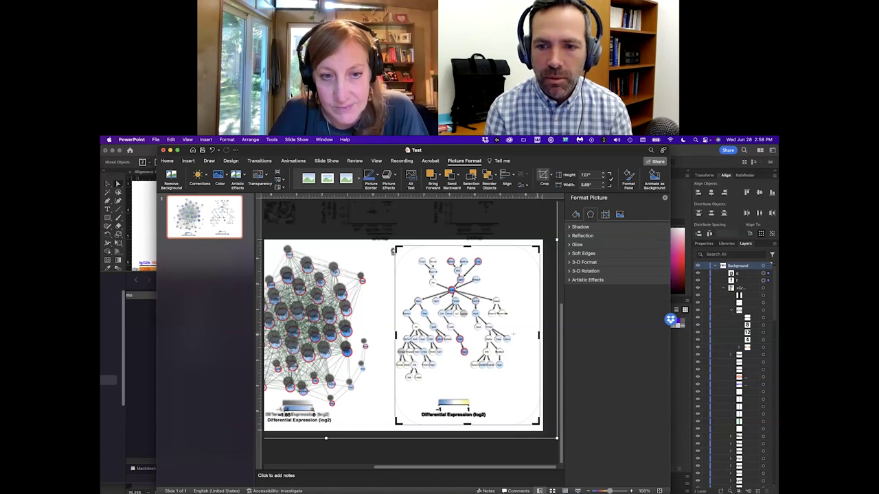
pyautogui.hscroll(-1, 412, 330)
pyautogui.moveTo(555, 335); pyautogui.dragTo(531, 310)
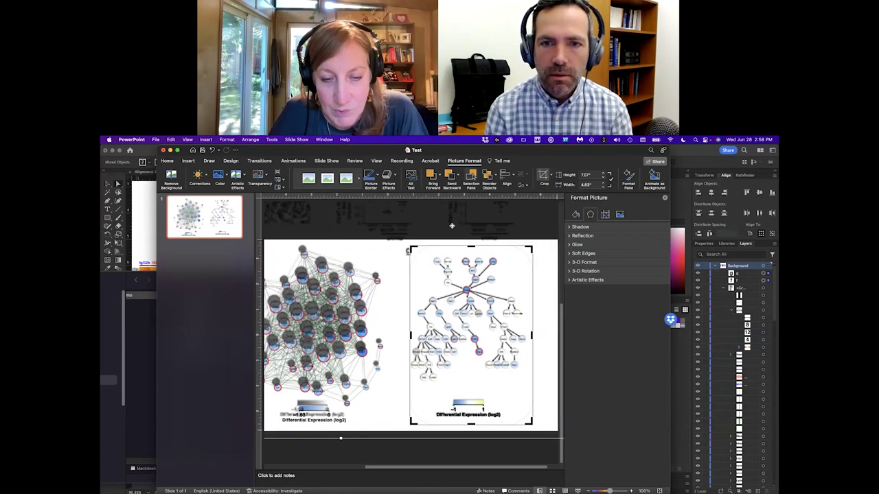
pyautogui.click(368, 453)
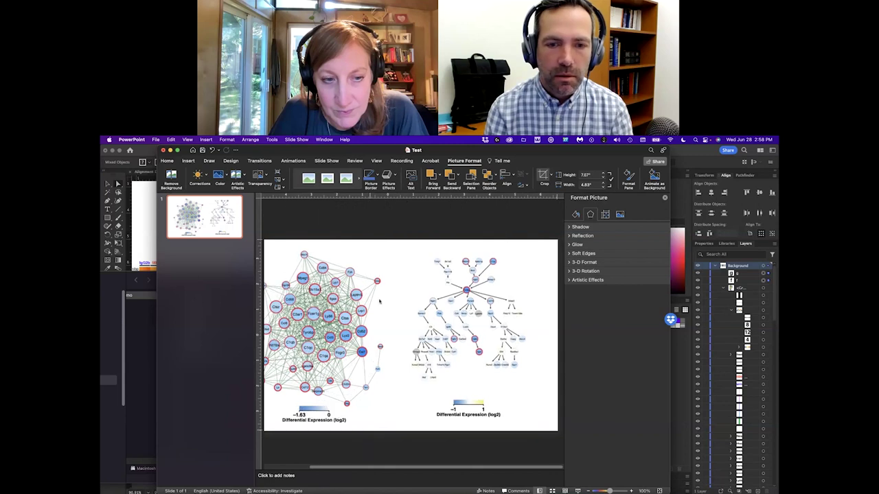
# Compress both selected pictures only, at High Fidelity quality with their cropped areas deleted.
pyautogui.click(311, 300)
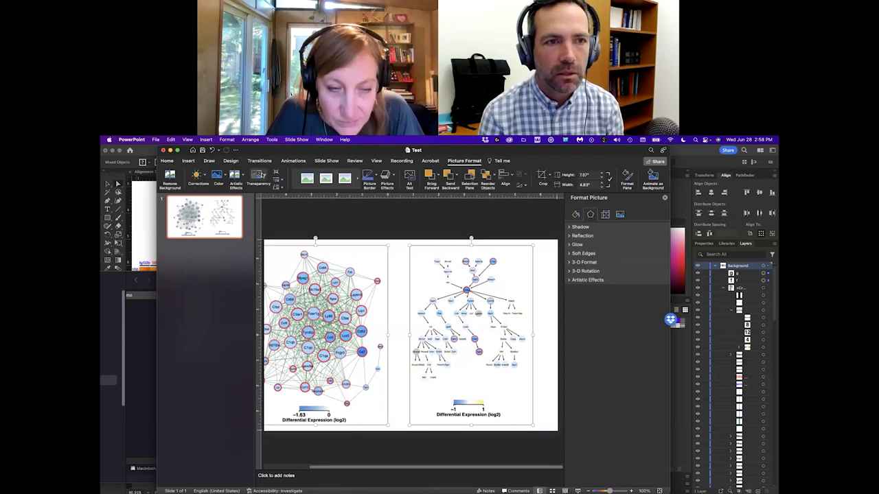
pyautogui.click(283, 180)
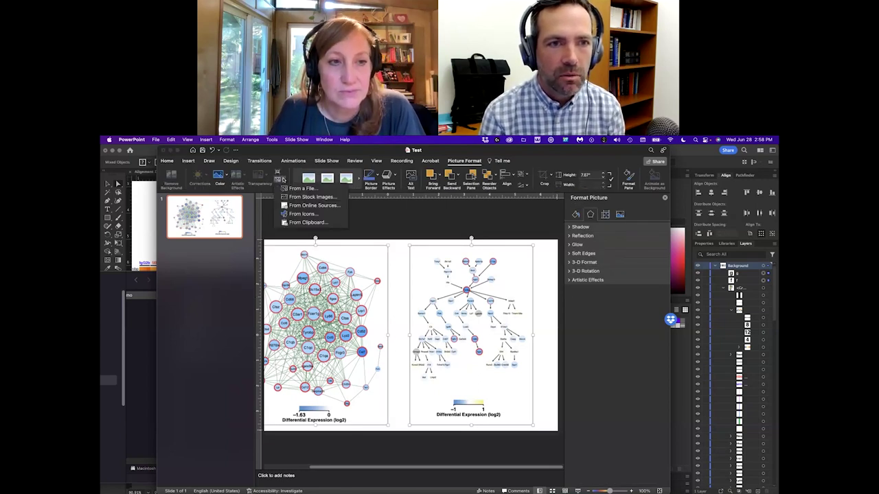
pyautogui.click(278, 173)
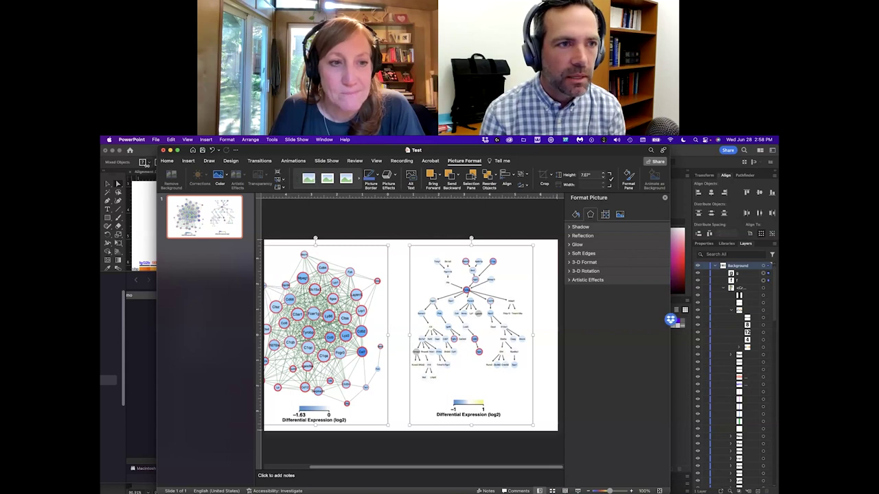
pyautogui.moveTo(103, 164); pyautogui.dragTo(101, 165)
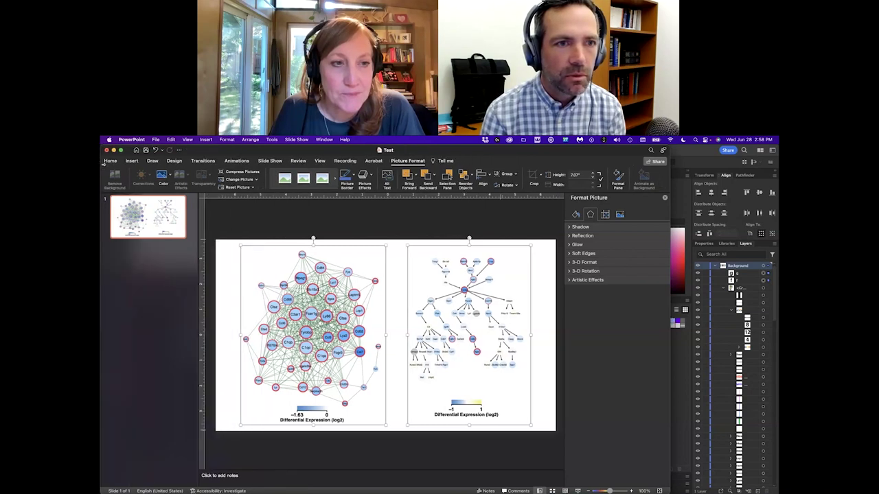
pyautogui.click(235, 173)
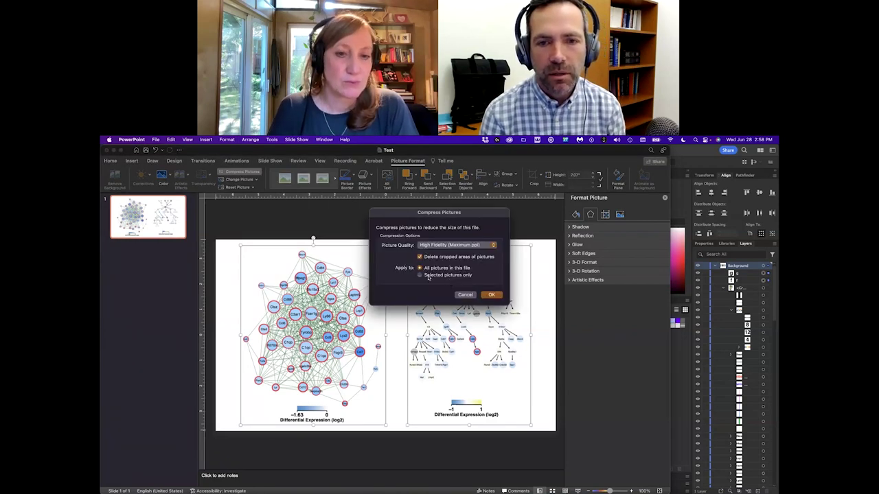
pyautogui.click(420, 275)
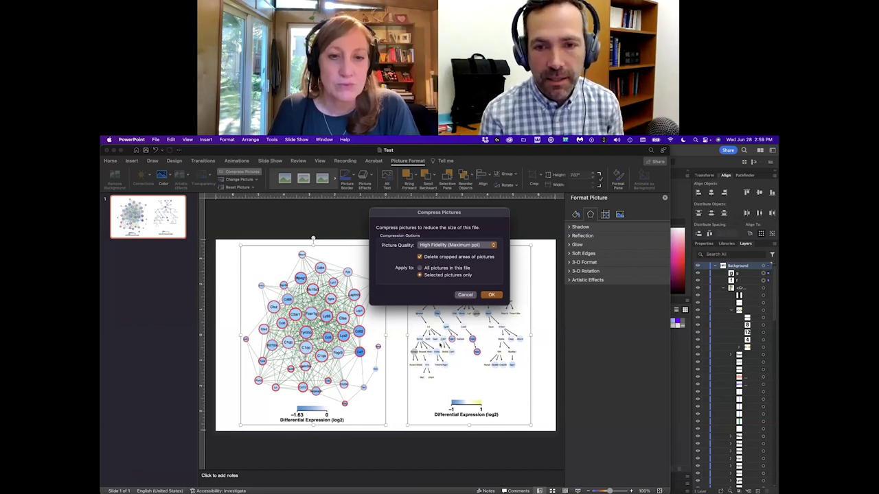
pyautogui.click(492, 295)
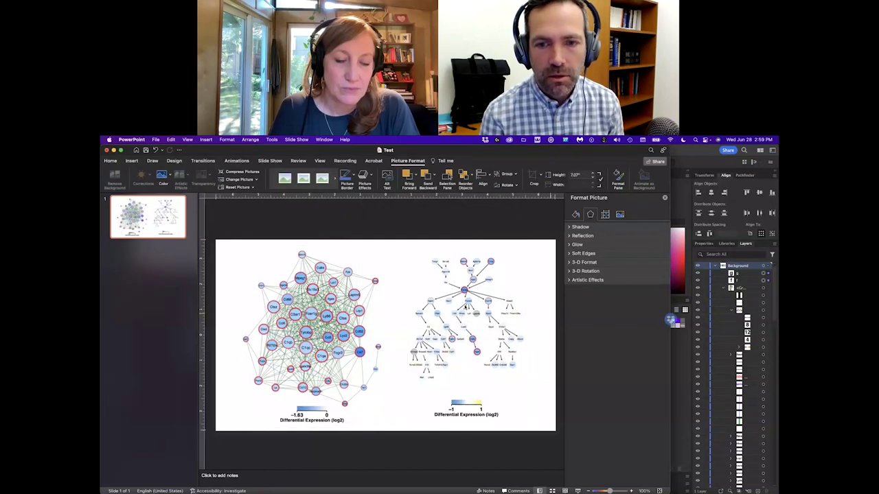
pyautogui.click(472, 291)
pyautogui.moveTo(445, 320)
pyautogui.mouseDown()
pyautogui.moveTo(461, 291)
pyautogui.moveTo(458, 308)
pyautogui.mouseUp()
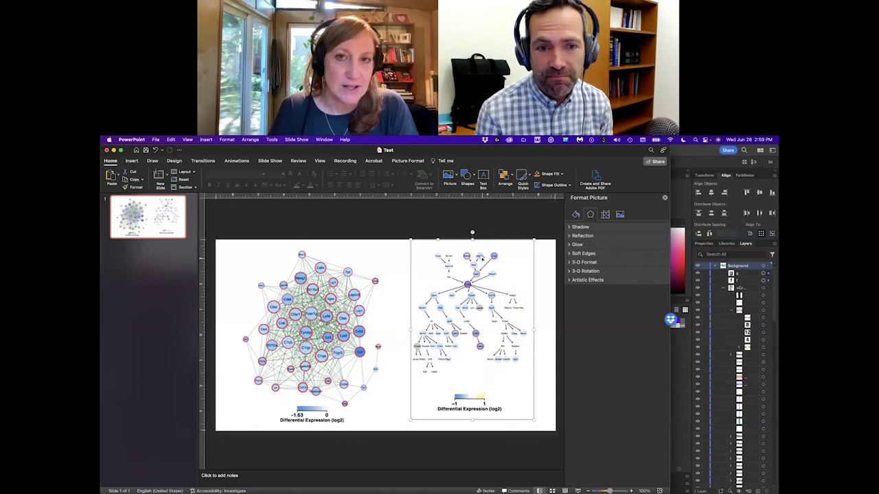
pyautogui.moveTo(482, 259); pyautogui.dragTo(479, 265)
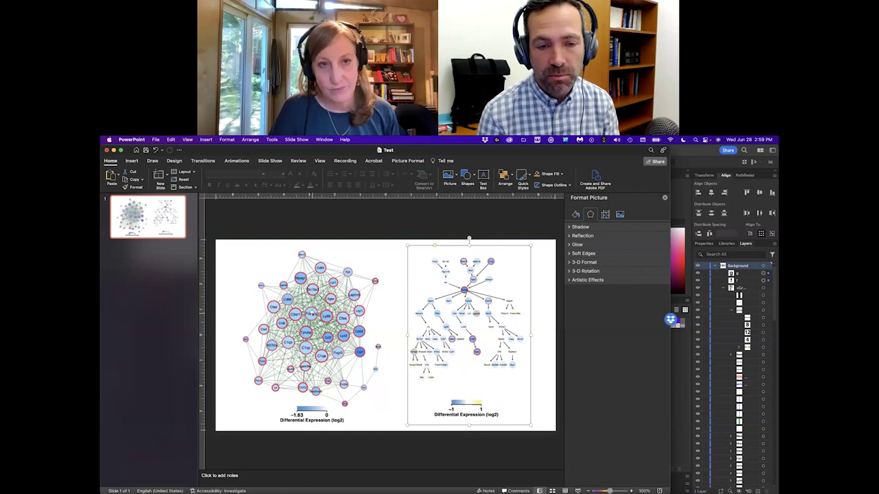
# Scale the panel f picture down slightly by its upper-left corner, keeping its lower-right corner in place.
pyautogui.click(306, 271)
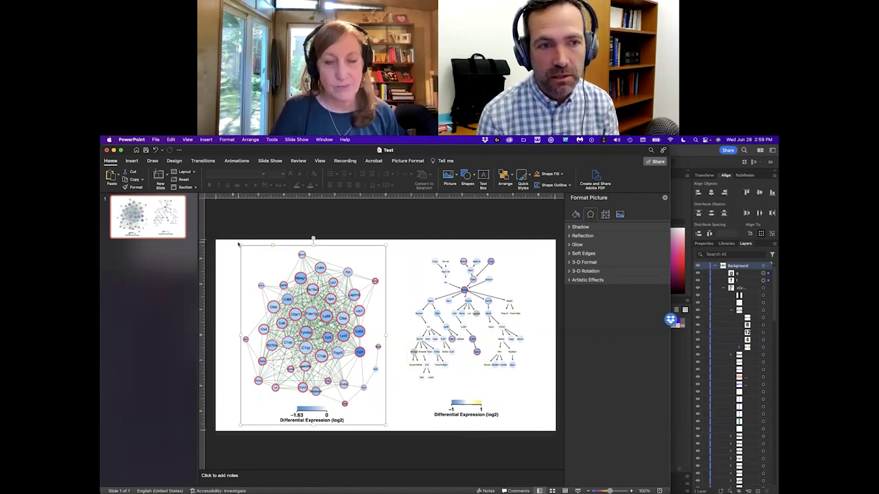
pyautogui.moveTo(249, 275); pyautogui.dragTo(255, 289)
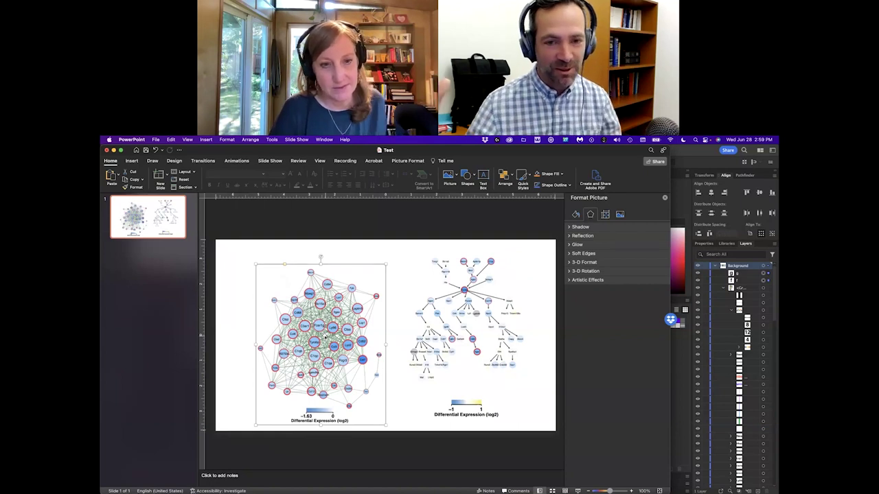